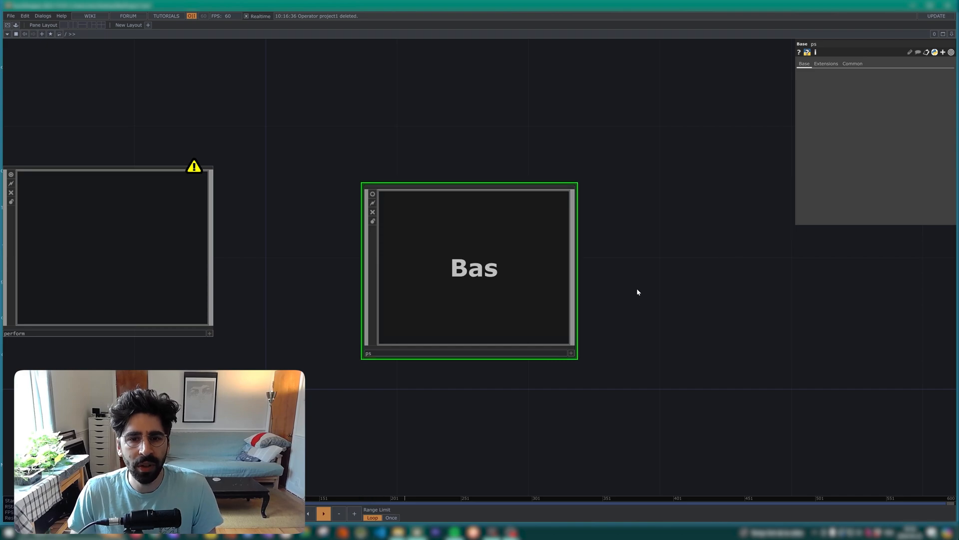
# Open the component customization editor for the ps Base and place its window over the empty area beside the node
pyautogui.moveTo(605, 279); pyautogui.dragTo(597, 257)
pyautogui.moveTo(437, 272); pyautogui.dragTo(437, 238)
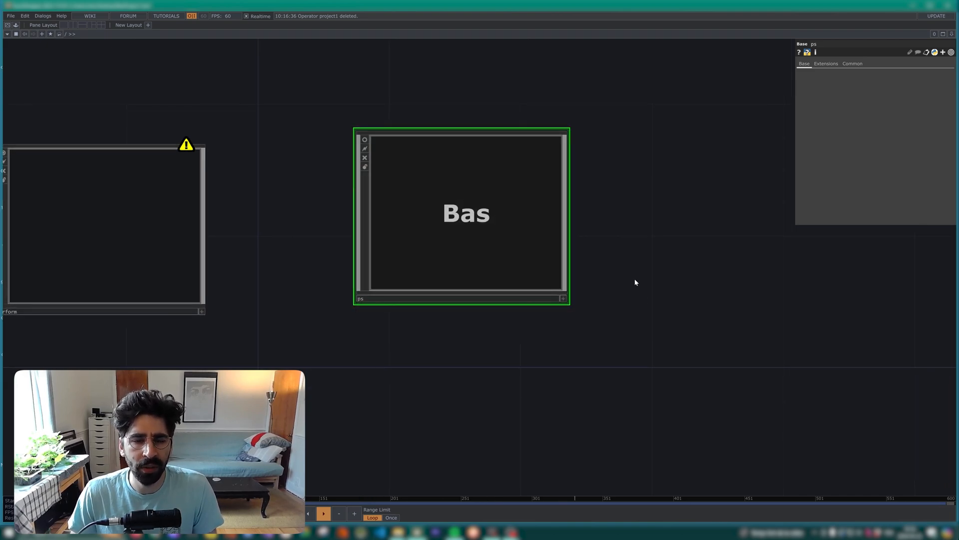
pyautogui.moveTo(636, 283); pyautogui.dragTo(636, 304)
pyautogui.rightClick(437, 219)
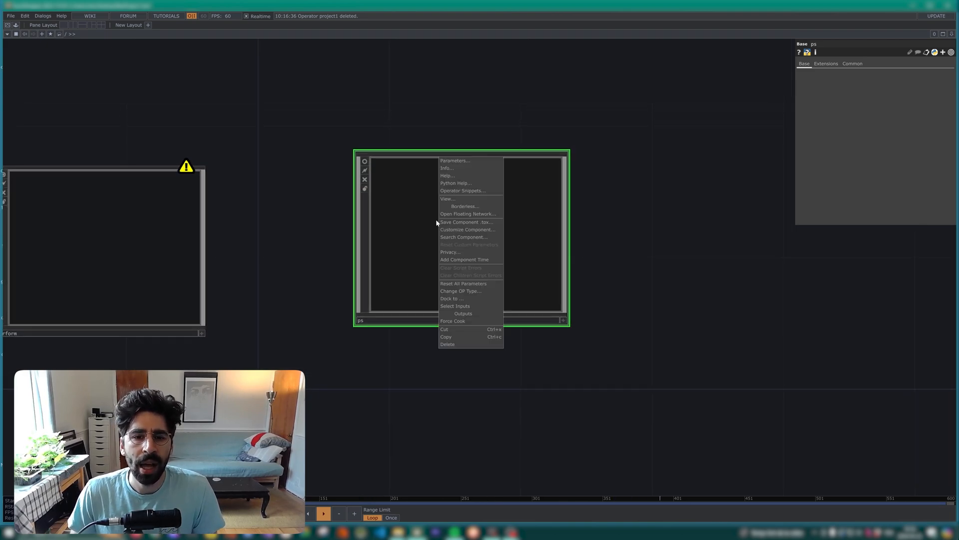
pyautogui.click(481, 229)
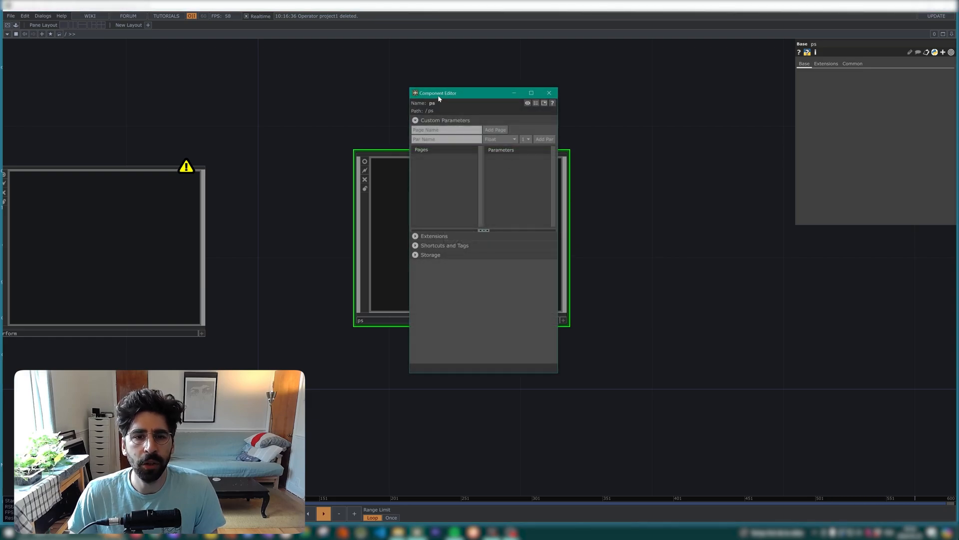
pyautogui.moveTo(463, 101); pyautogui.dragTo(264, 115)
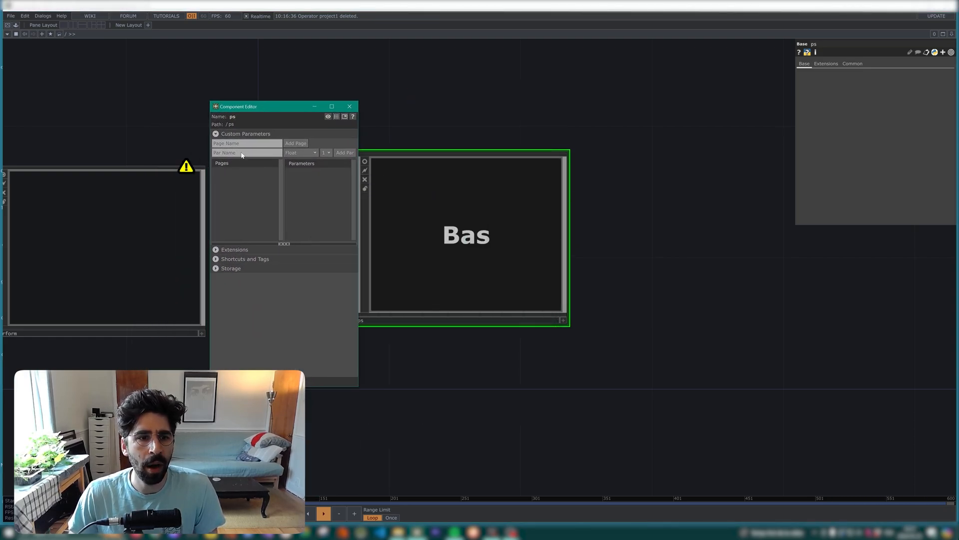
# Add a custom parameter page named Settings to the ps Base
pyautogui.click(254, 144)
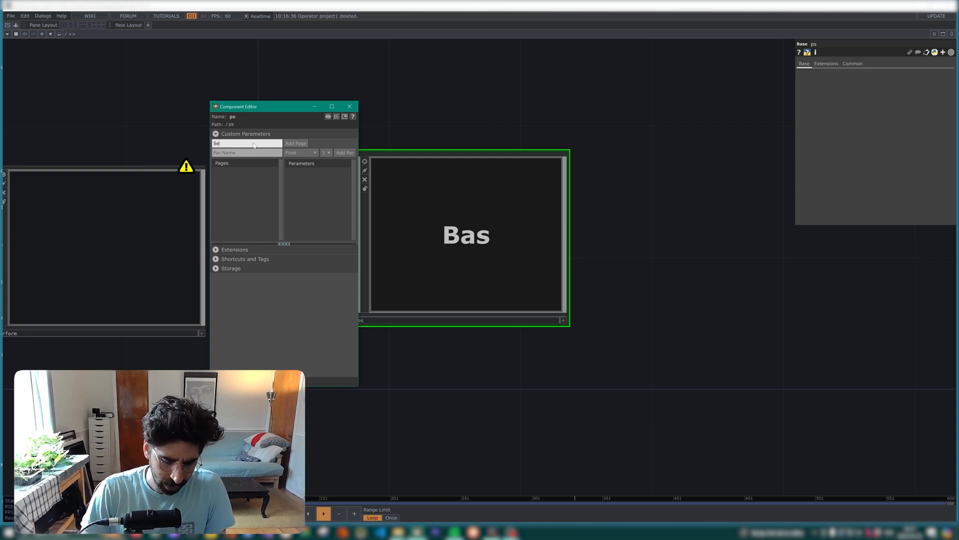
pyautogui.write('Settings')
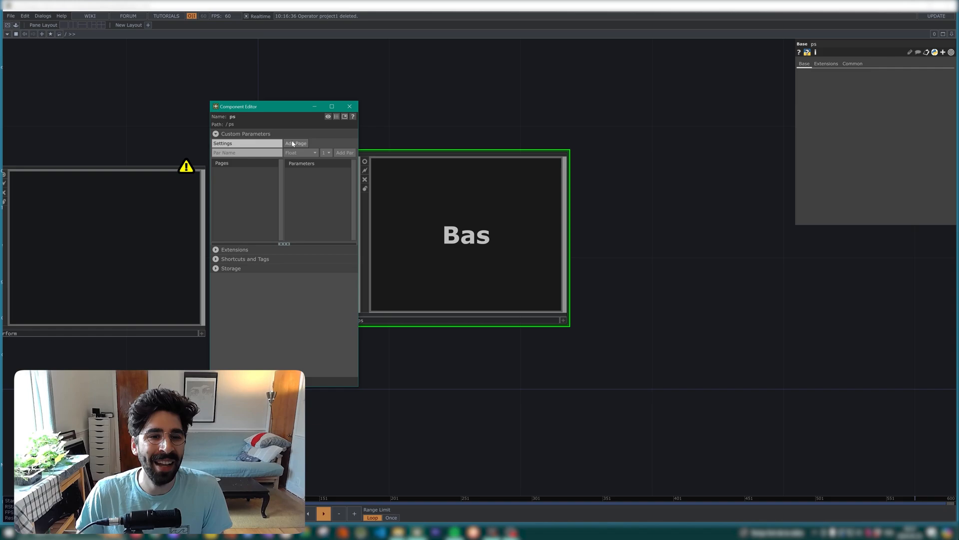
pyautogui.click(293, 144)
pyautogui.click(812, 80)
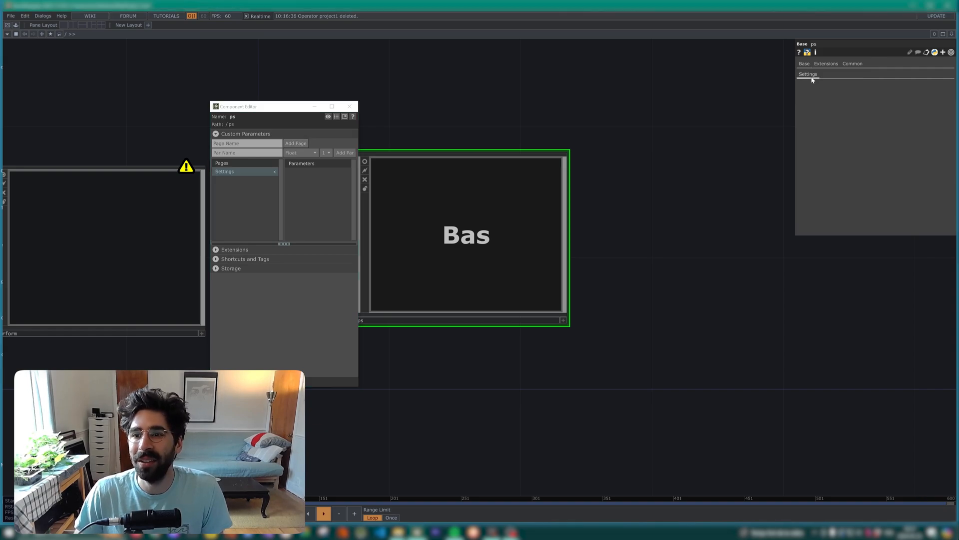
# Add a custom XY parameter named Res to the Settings page
pyautogui.click(263, 152)
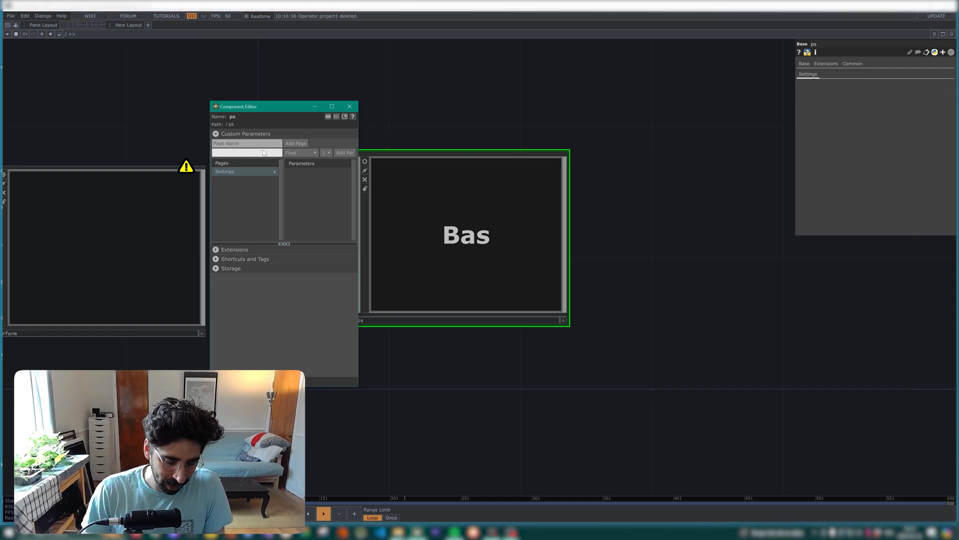
pyautogui.click(306, 153)
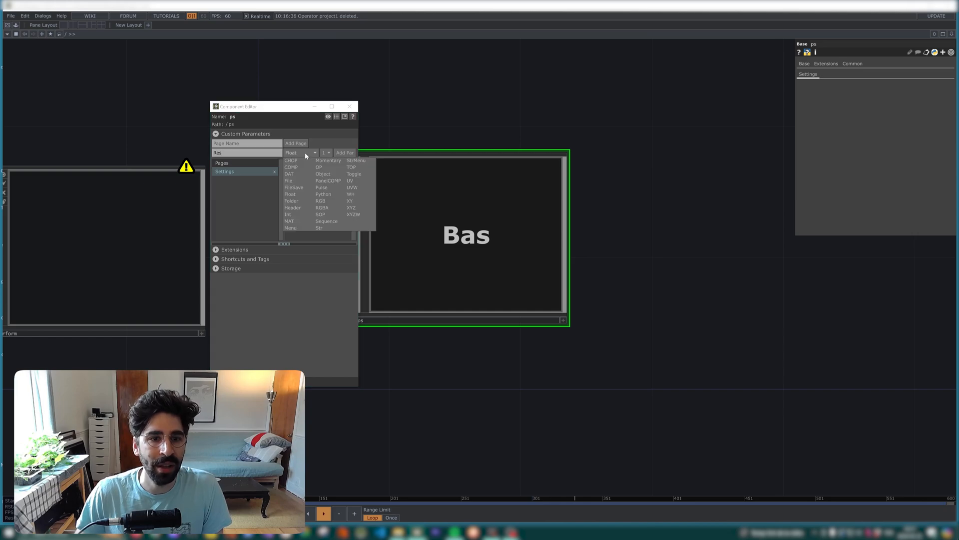
pyautogui.click(353, 202)
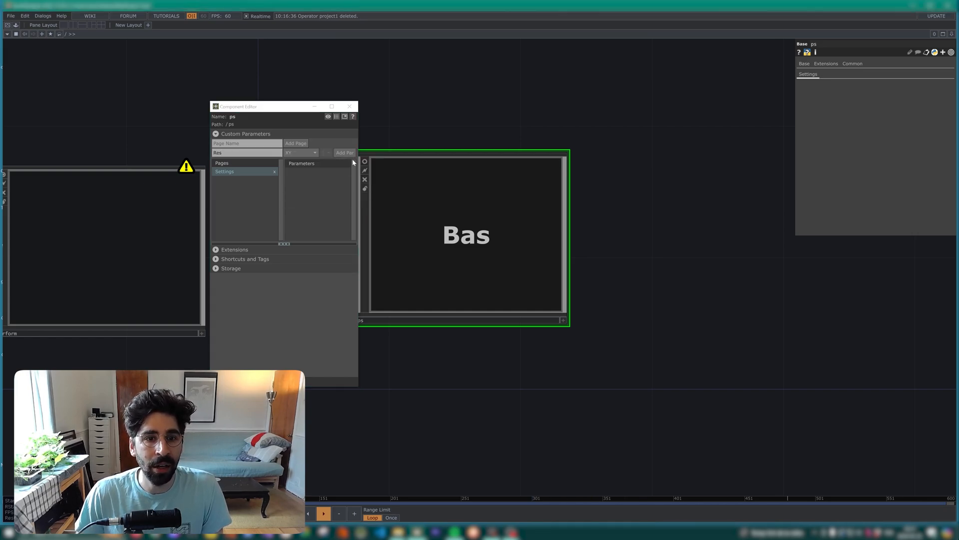
# Add a second XY parameter named Sim and check the component names of the Res parameter
pyautogui.click(237, 152)
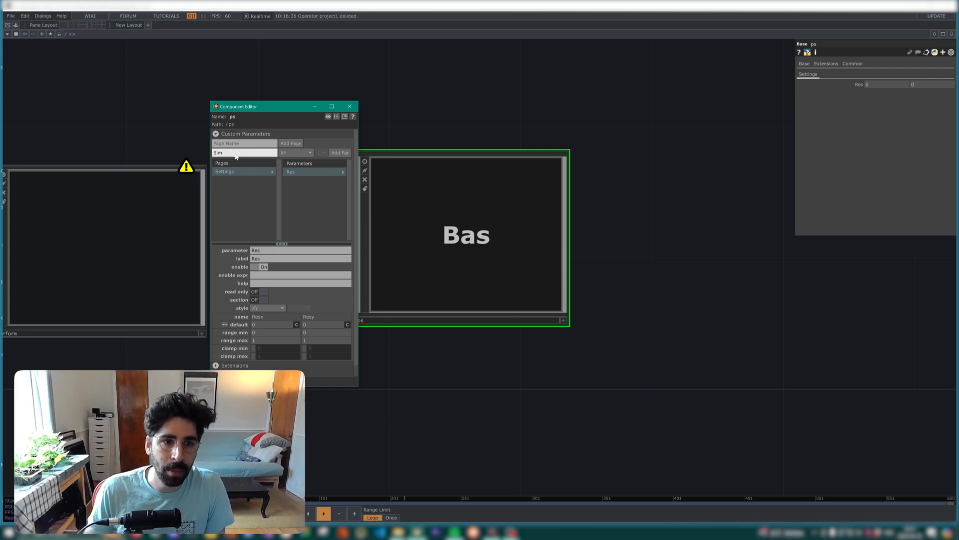
pyautogui.write('Sim')
pyautogui.click(339, 153)
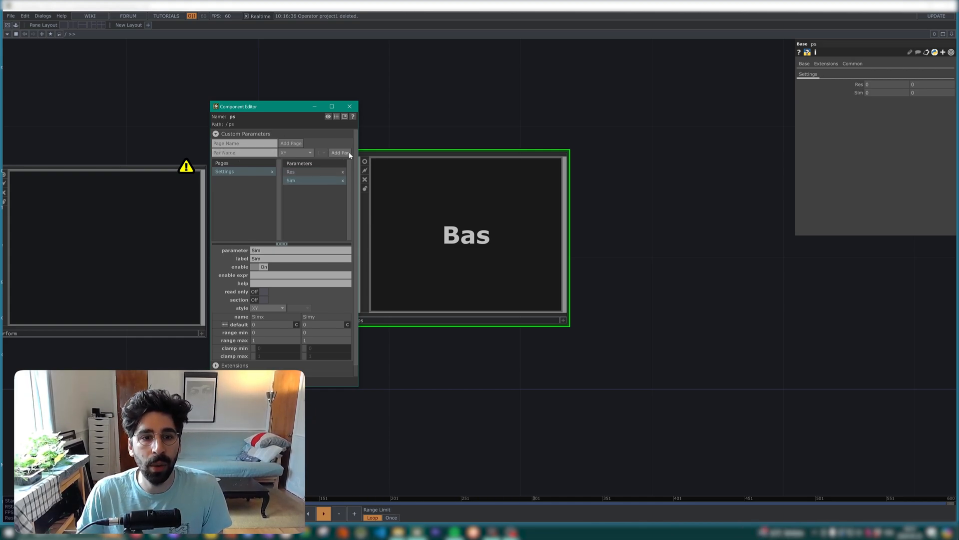
pyautogui.click(861, 85)
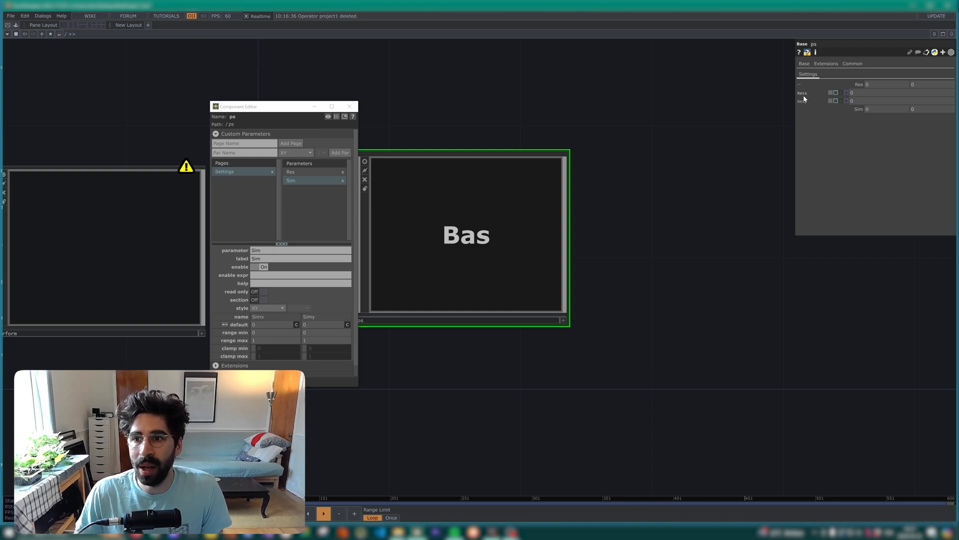
pyautogui.click(858, 84)
# Add a Float parameter named Aspect to the Settings page
pyautogui.click(297, 153)
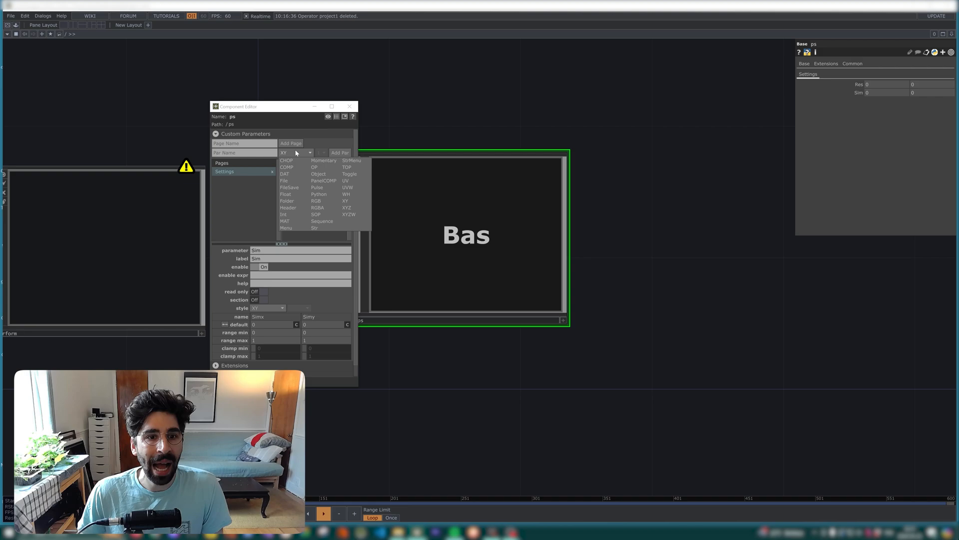
pyautogui.click(295, 194)
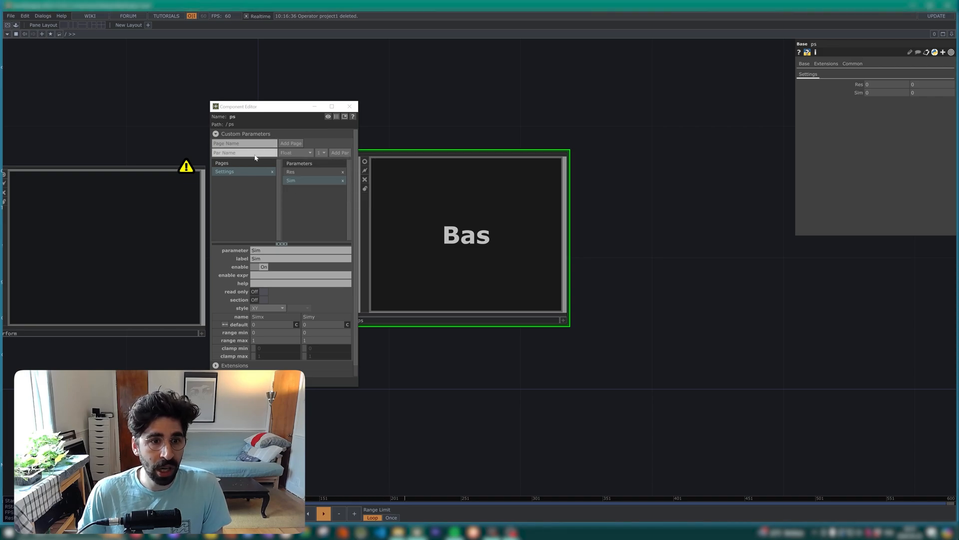
pyautogui.click(258, 154)
pyautogui.write('Aspect')
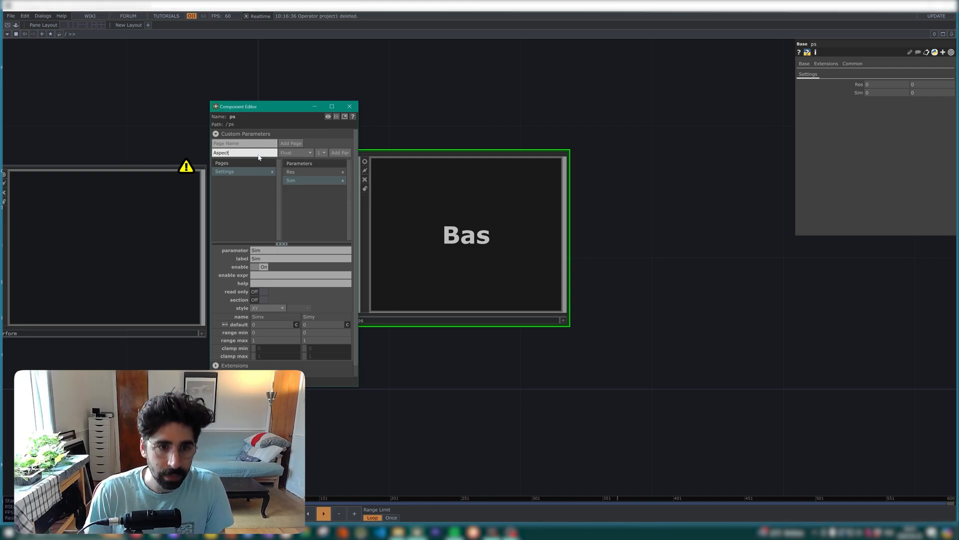
pyautogui.click(337, 153)
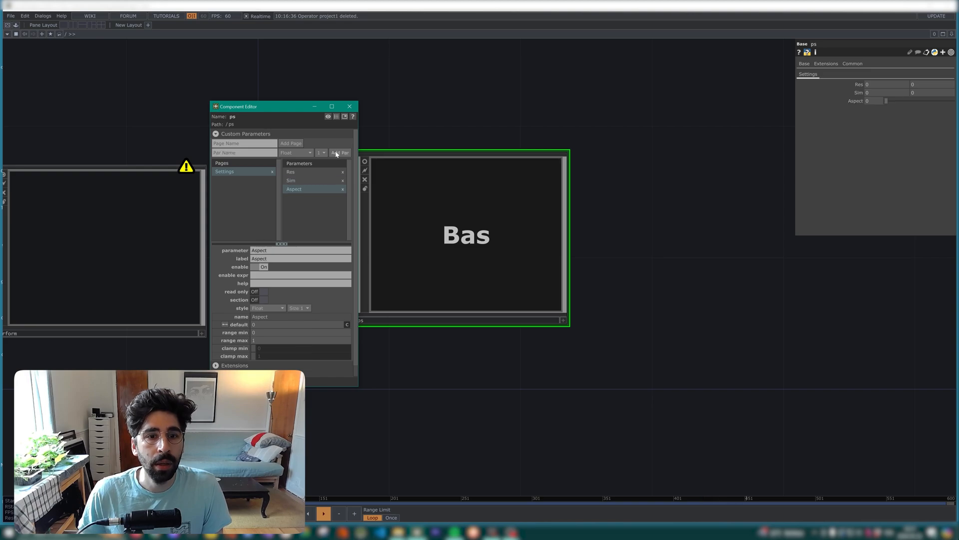
# Add a Float parameter named Speed to the Settings page and try out its slider
pyautogui.click(251, 155)
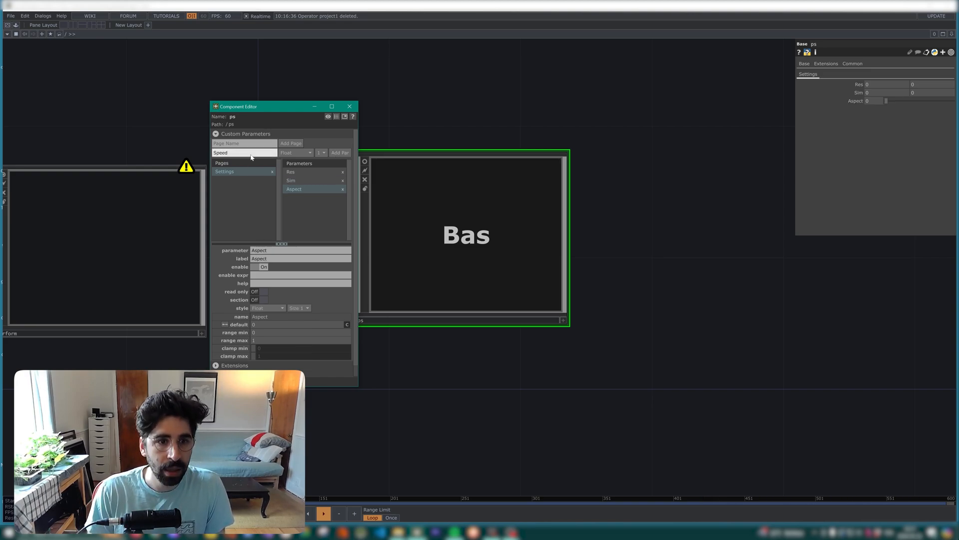
pyautogui.click(340, 153)
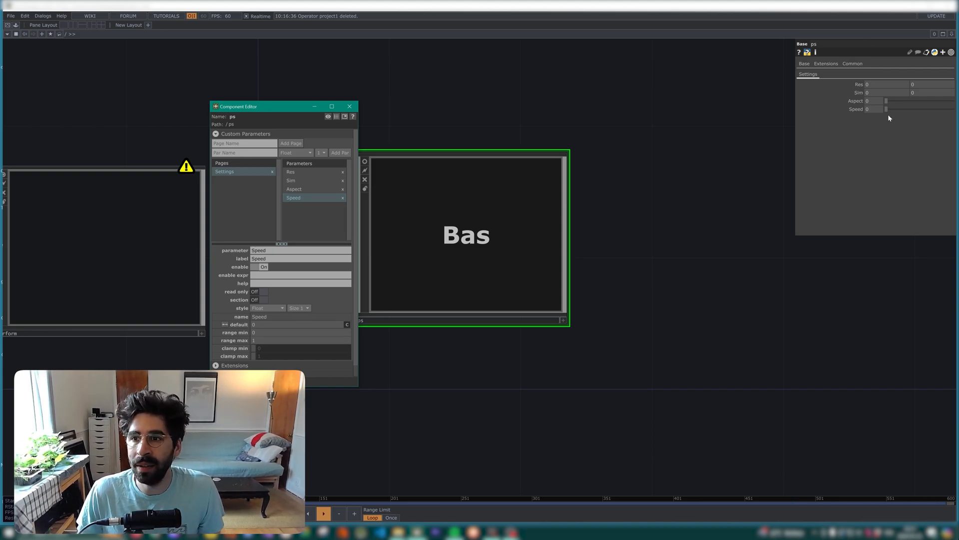
pyautogui.moveTo(886, 109); pyautogui.dragTo(914, 120)
# Set the Speed parameter's range max to 0.1 and adjust its value to about 0.094
pyautogui.moveTo(276, 340); pyautogui.dragTo(229, 340)
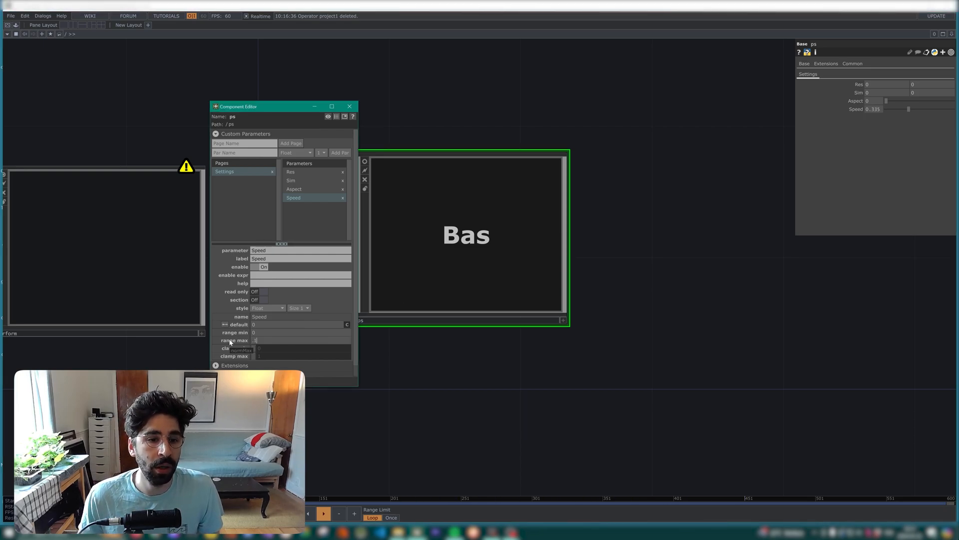
pyautogui.press('Return')
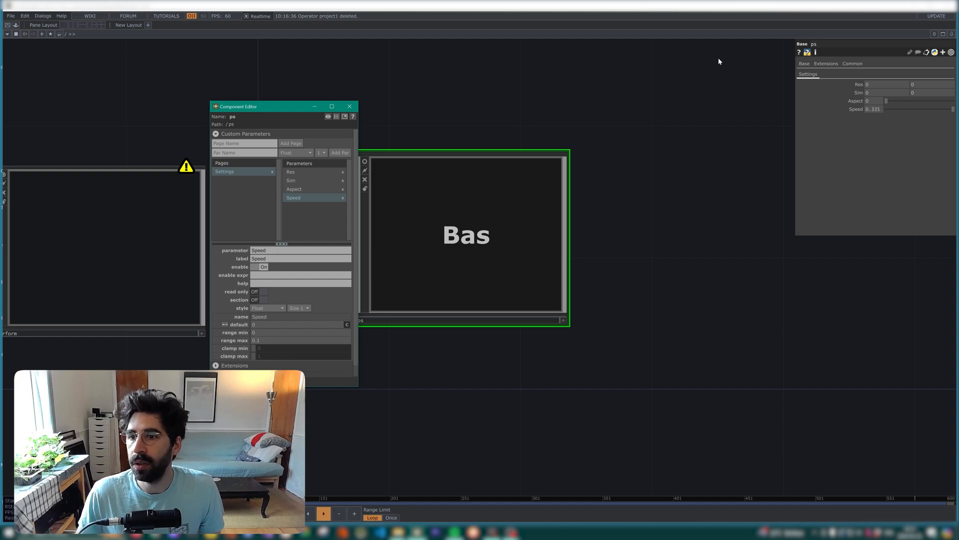
pyautogui.click(931, 101)
pyautogui.click(931, 109)
pyautogui.moveTo(932, 110); pyautogui.dragTo(949, 109)
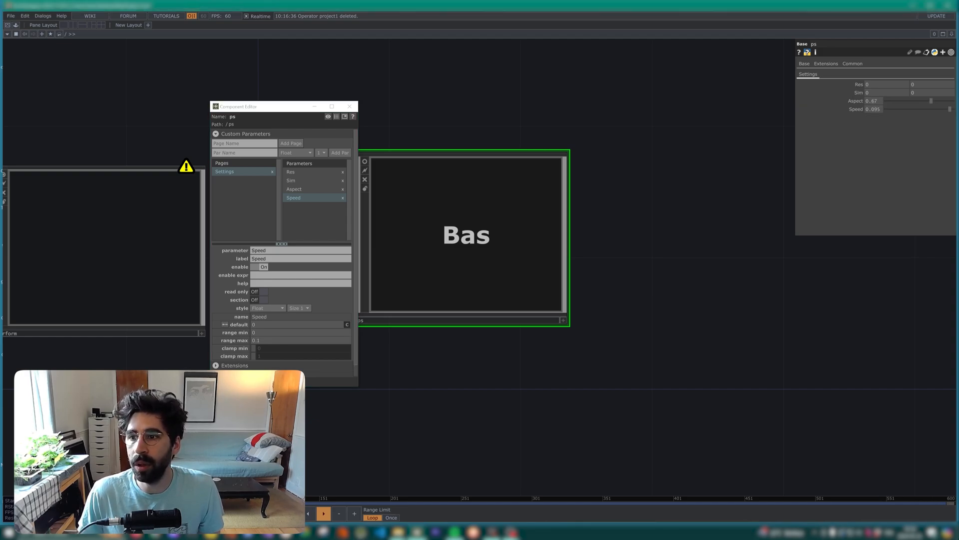
# Turn on the section option for the Speed parameter and close the component editor
pyautogui.click(302, 202)
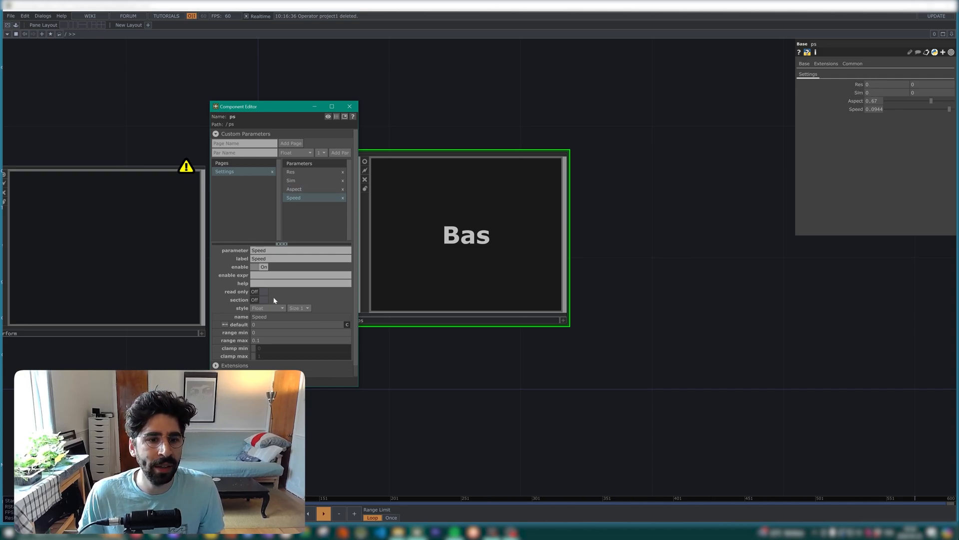
pyautogui.click(261, 300)
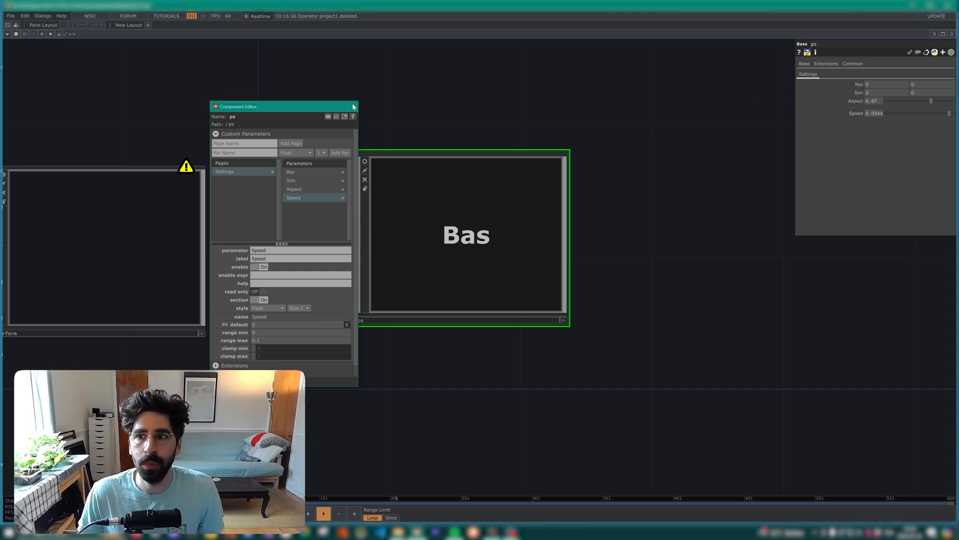
pyautogui.click(350, 105)
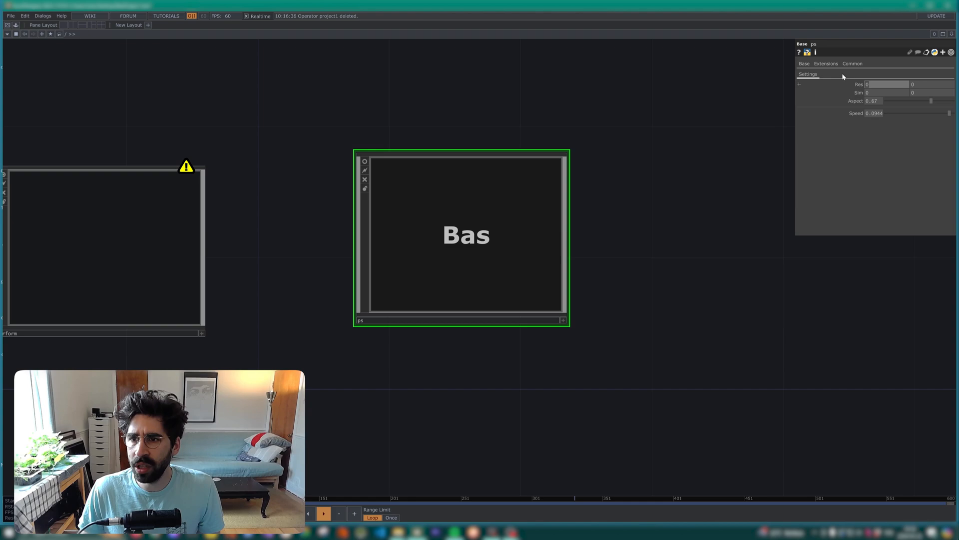
# Set the ps Base's Res values to 1280 and 720 and its Sim values to 10 and 10
pyautogui.write('128')
pyautogui.press('Tab')
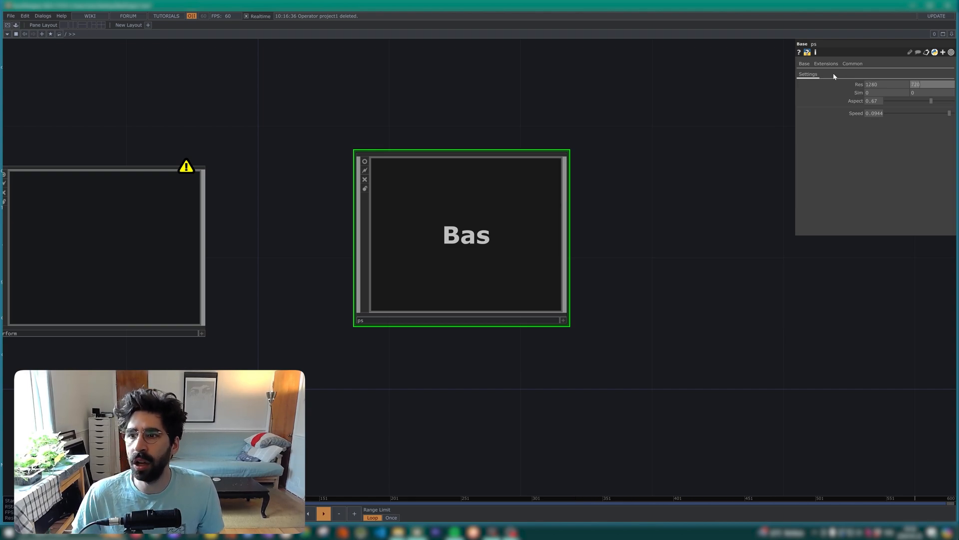
pyautogui.click(878, 93)
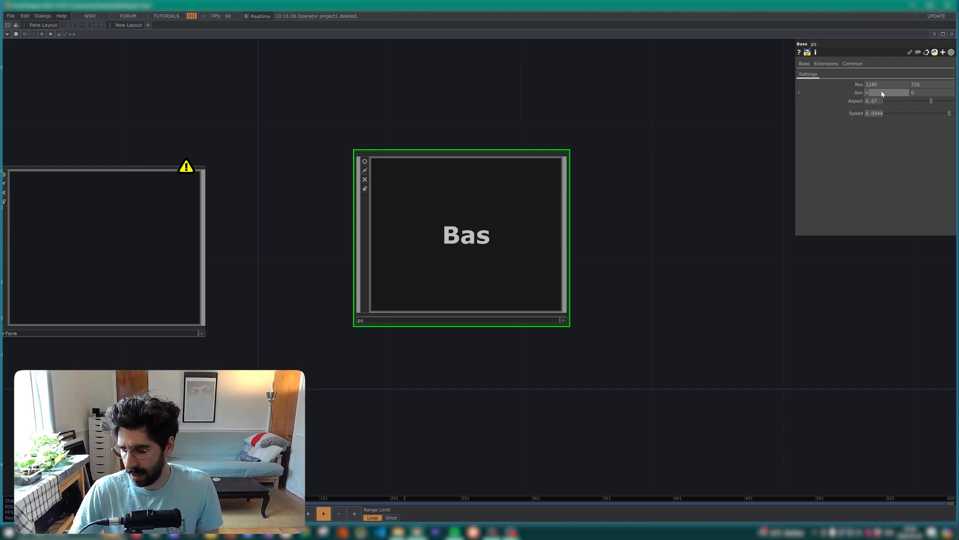
pyautogui.write('10')
pyautogui.press('Tab')
pyautogui.write('10')
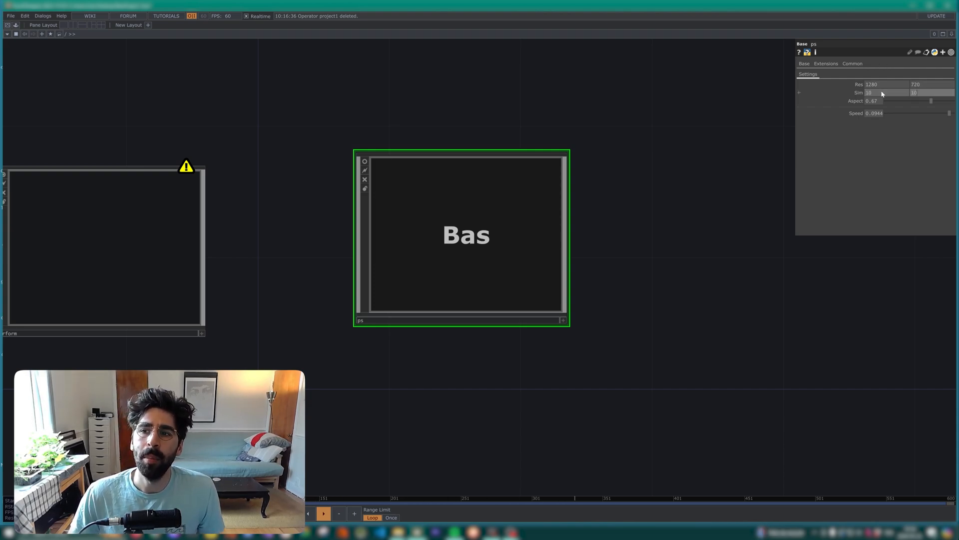
# Drive the Aspect parameter with the expression me.par.Resx/me.par.Resy
pyautogui.click(857, 101)
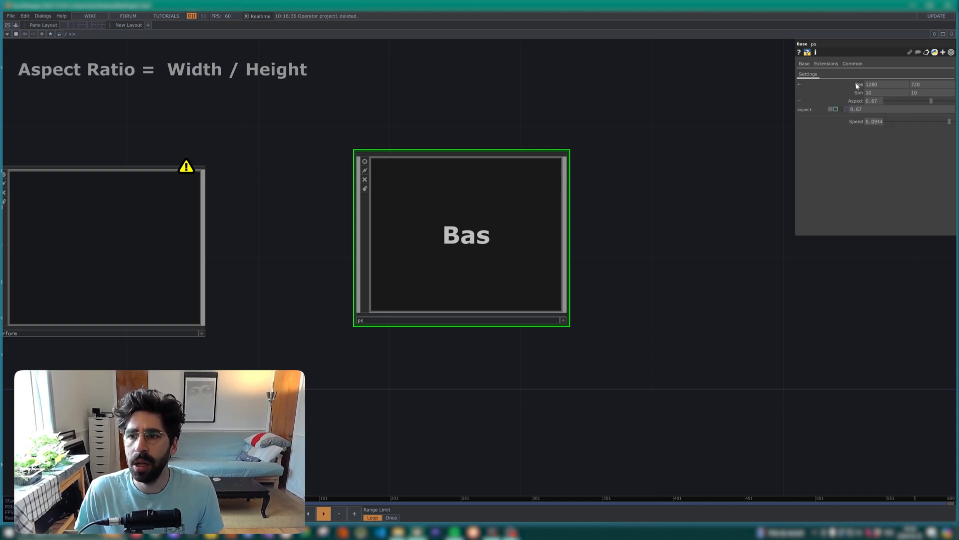
pyautogui.click(859, 85)
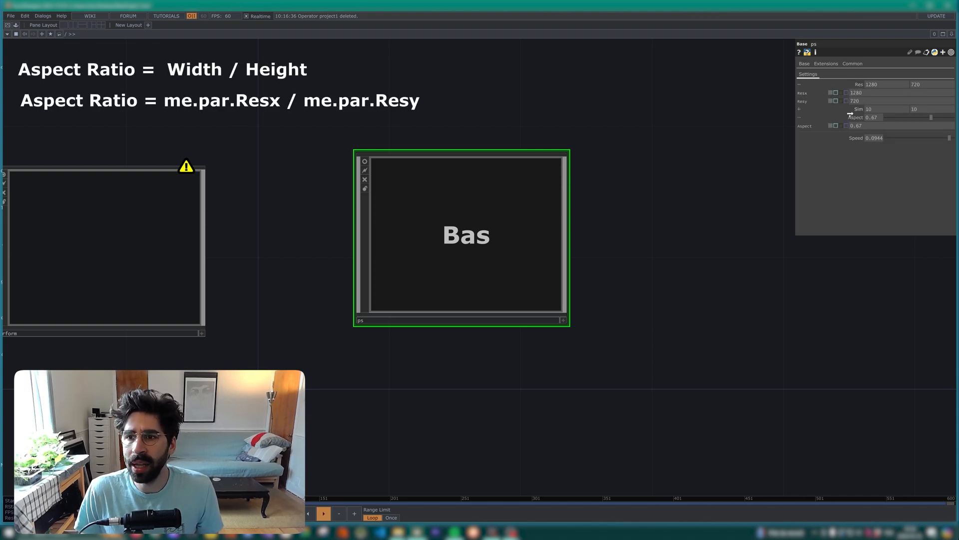
pyautogui.moveTo(850, 114); pyautogui.dragTo(855, 126)
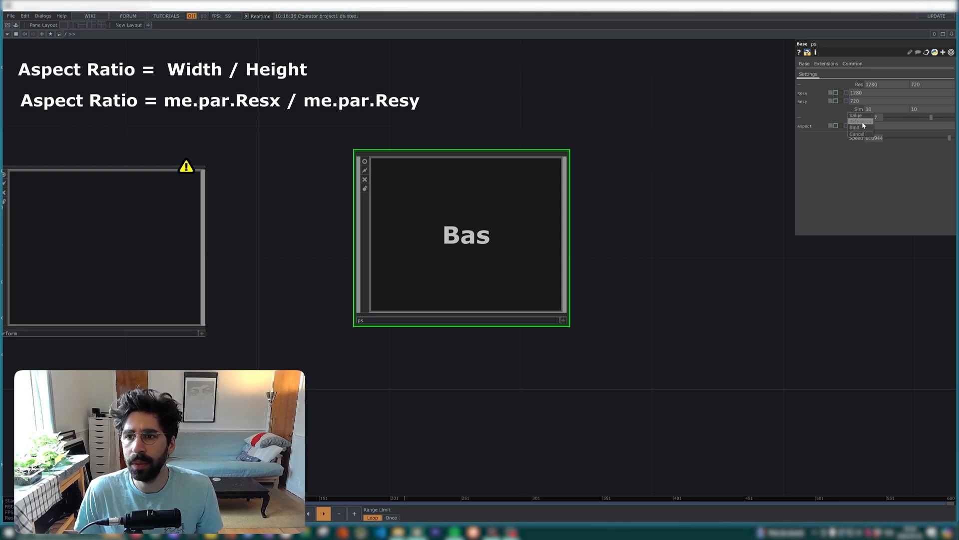
pyautogui.click(862, 123)
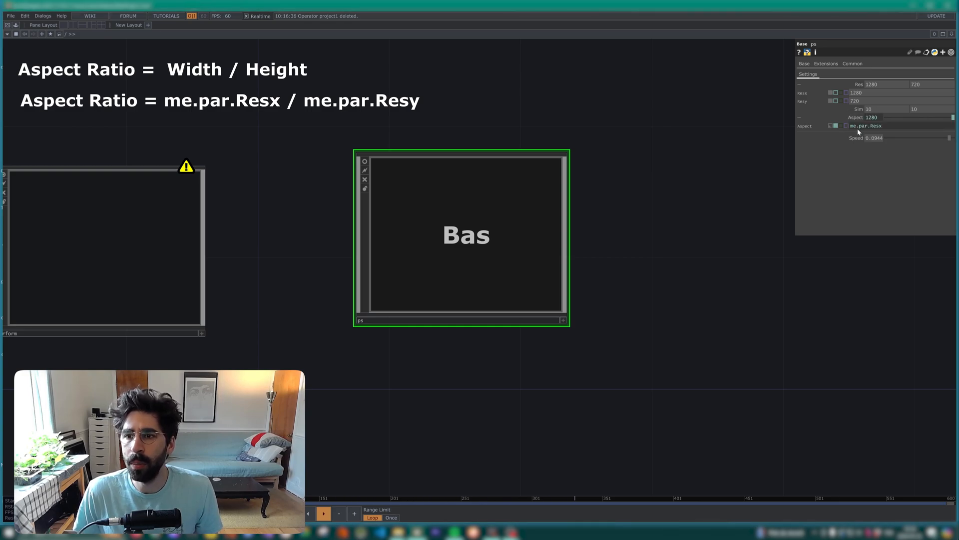
pyautogui.click(893, 126)
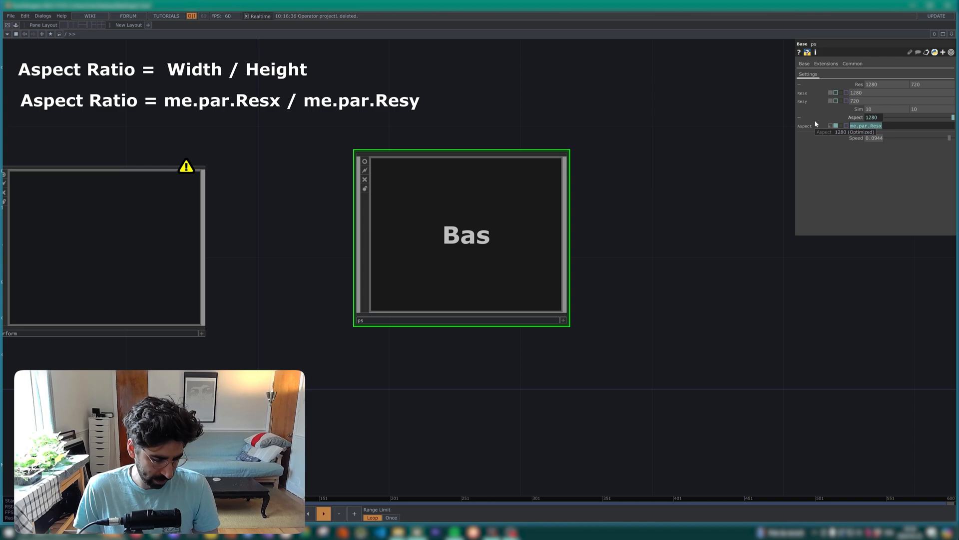
pyautogui.write('/')
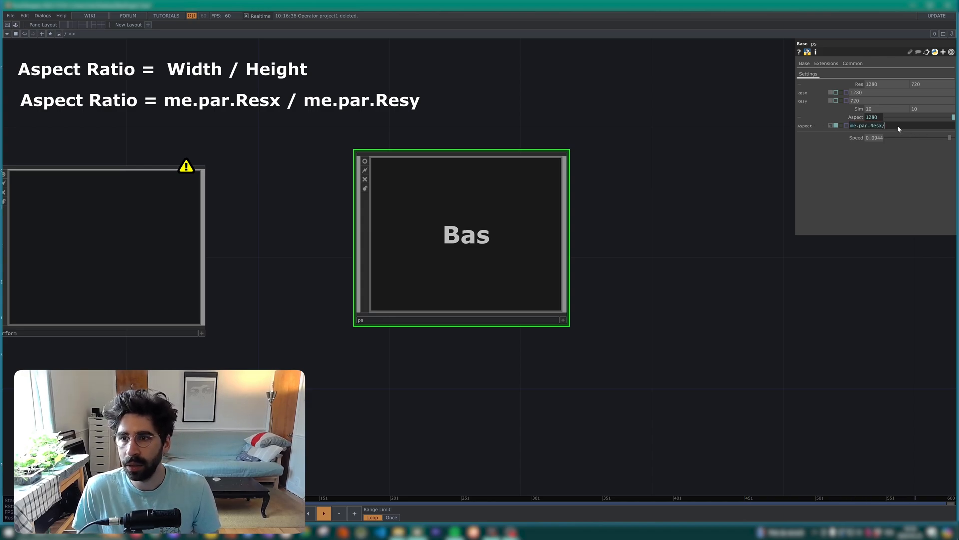
pyautogui.write('me.par.Resx')
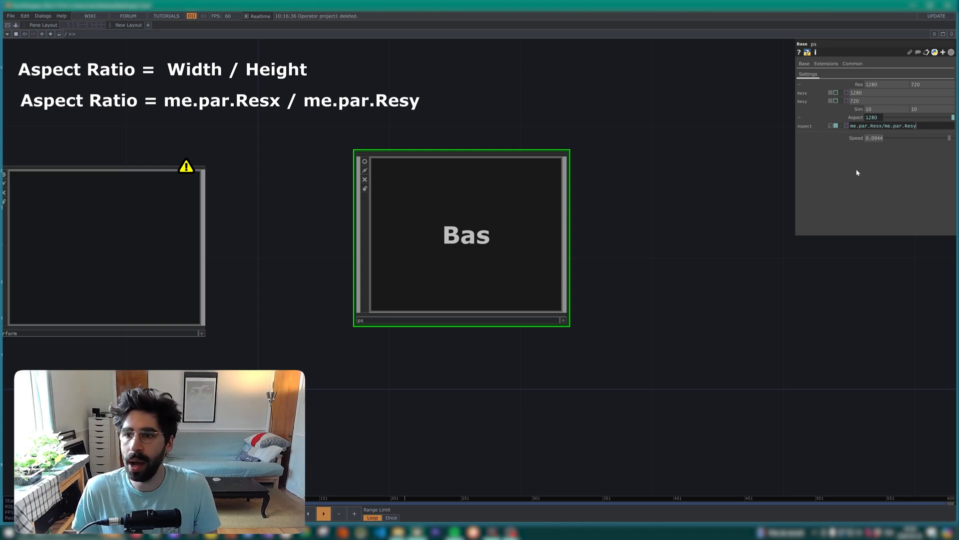
pyautogui.press('Return')
# Make the Aspect parameter read-only and collapse the expanded Aspect and Res parameter details
pyautogui.moveTo(856, 127)
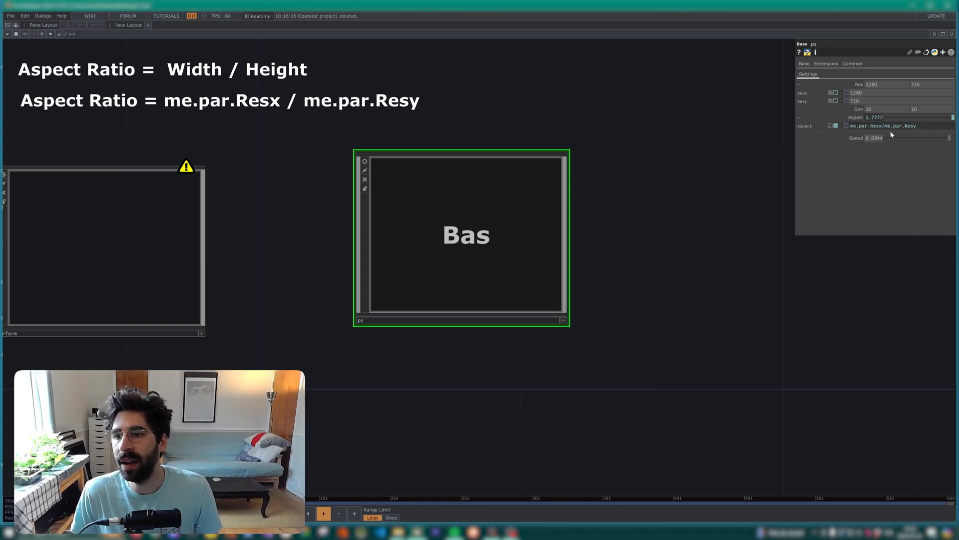
pyautogui.click(856, 119)
pyautogui.rightClick(856, 118)
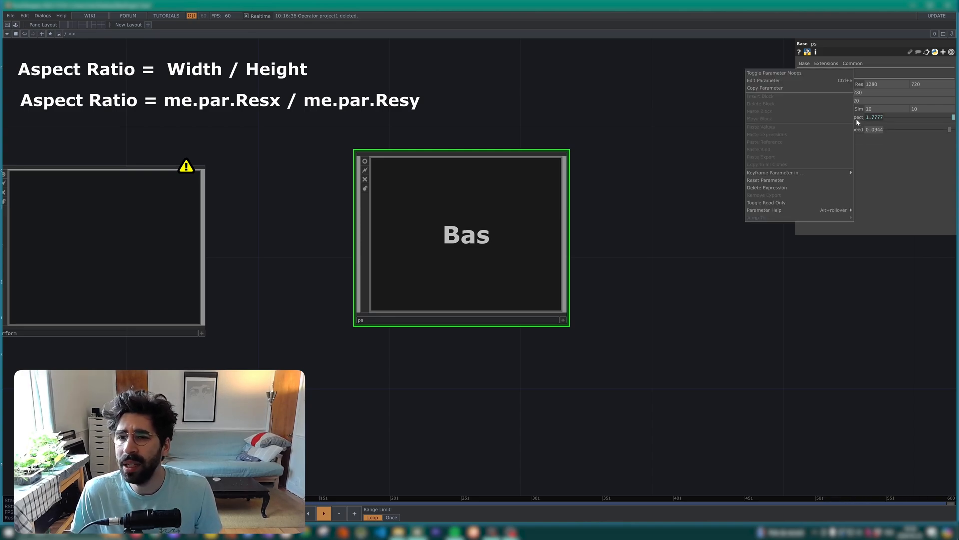
pyautogui.click(796, 204)
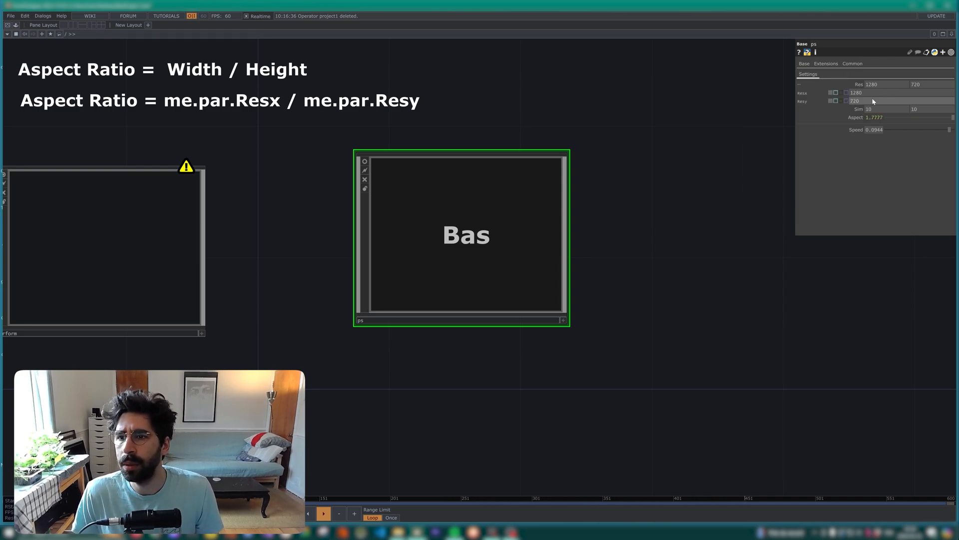
pyautogui.click(858, 85)
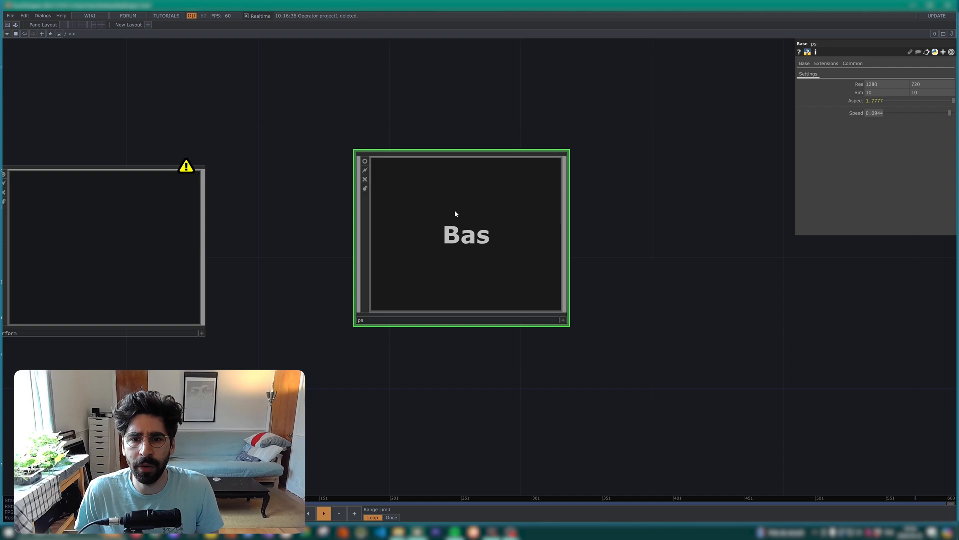
# Enter the ps component's network and check its custom settings in a separate parameter window, closing the window again
pyautogui.press('i')
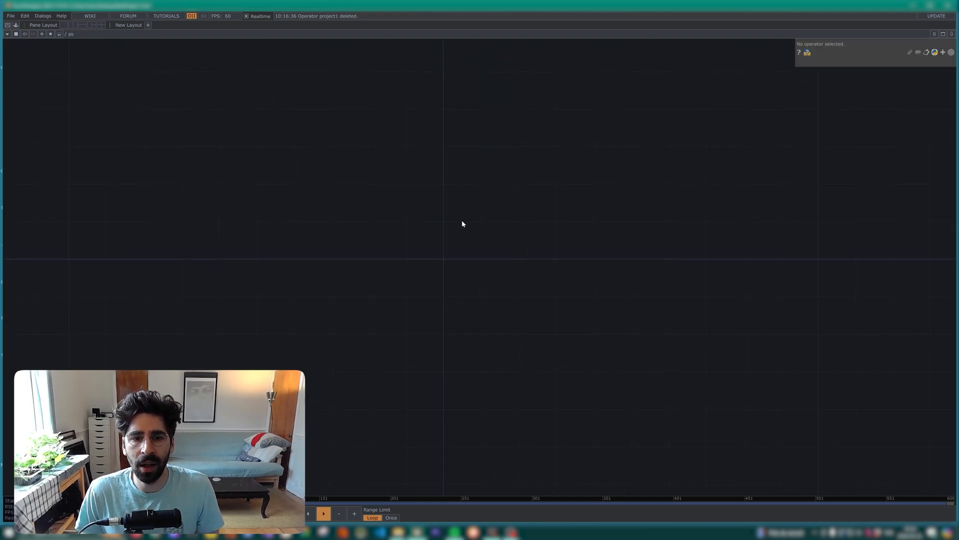
pyautogui.rightClick(71, 34)
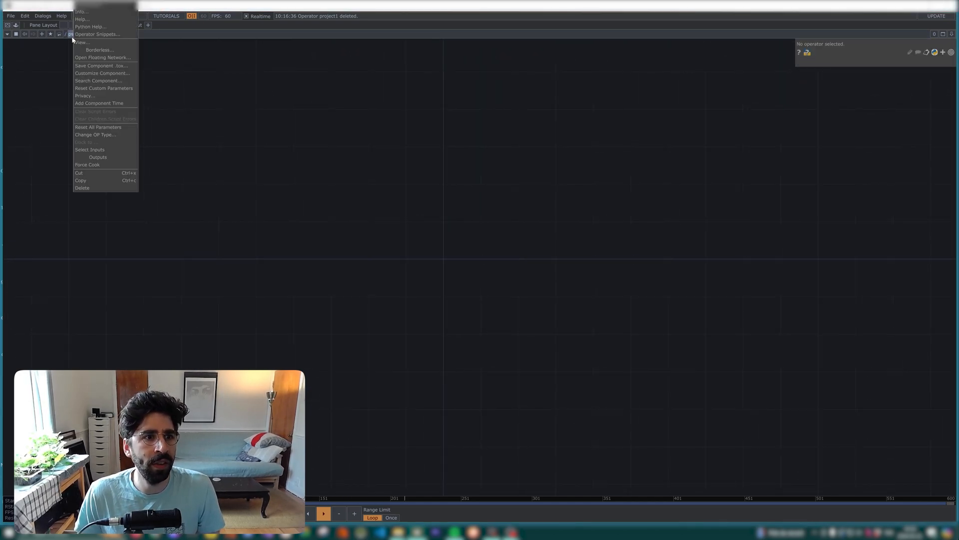
pyautogui.click(94, 9)
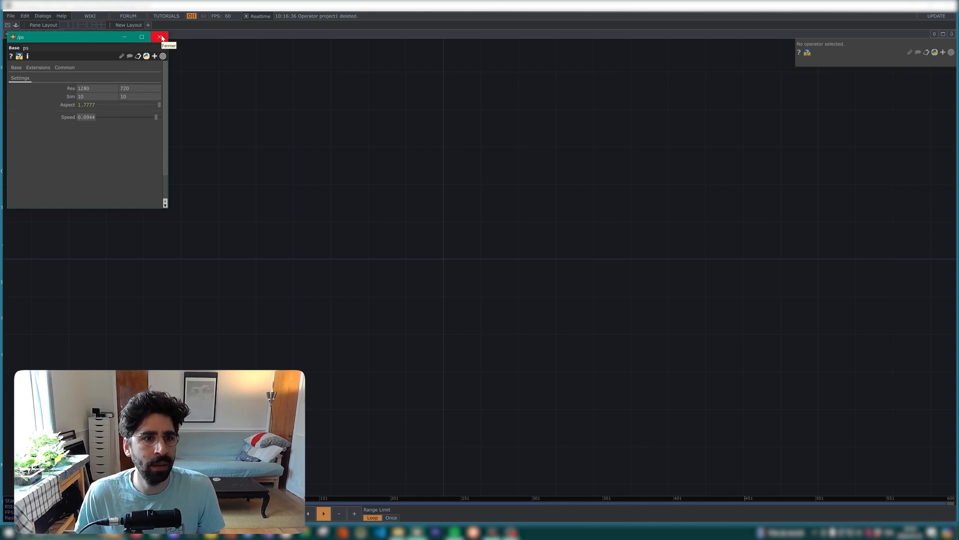
pyautogui.click(161, 37)
# Add a Circle SOP to the empty ps network
pyautogui.moveTo(408, 214); pyautogui.dragTo(409, 214)
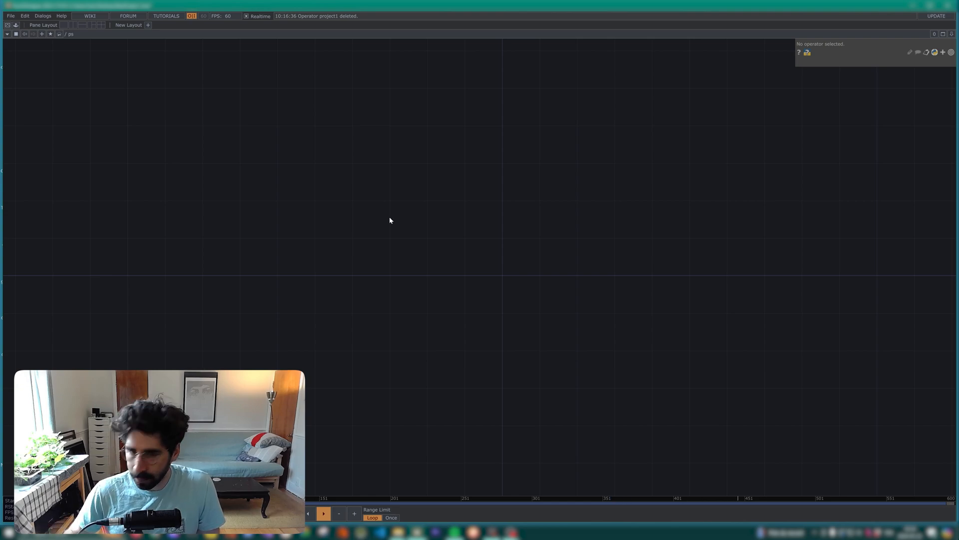
pyautogui.press('Tab')
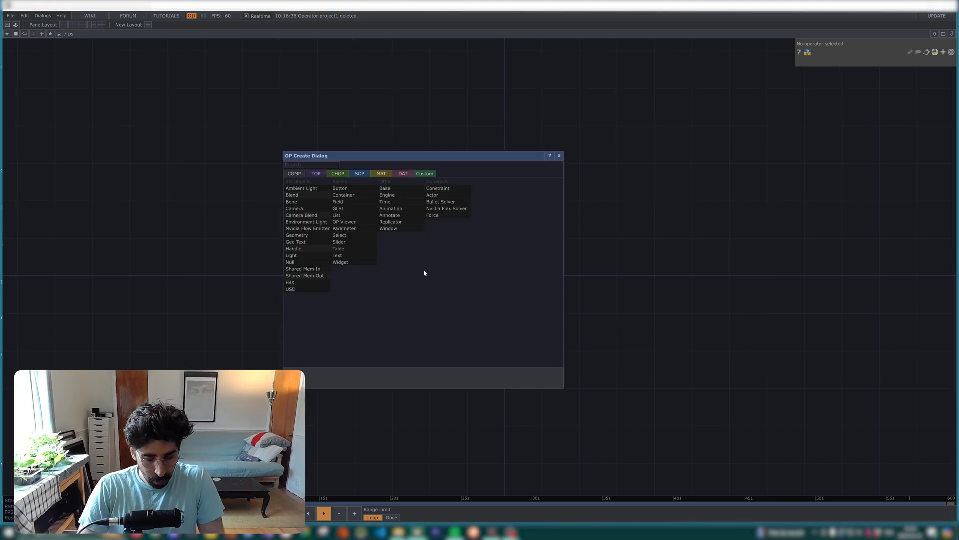
pyautogui.write('cir')
pyautogui.press('Tab')
pyautogui.press('Tab')
pyautogui.press('Tab')
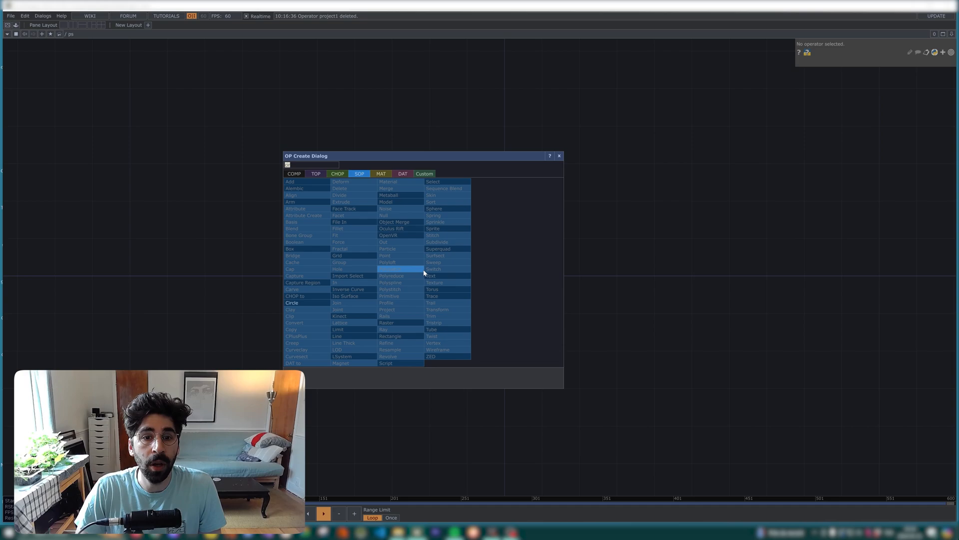
pyautogui.click(307, 303)
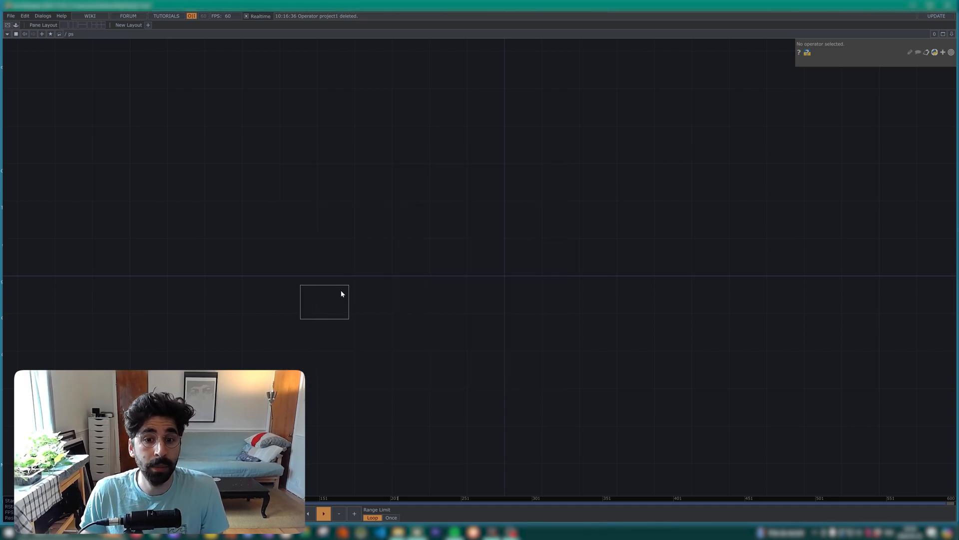
pyautogui.click(474, 221)
# Set the circle's Divisions to 3 to turn it into a triangle
pyautogui.moveTo(476, 220); pyautogui.dragTo(456, 272)
pyautogui.scroll(4, 456, 278)
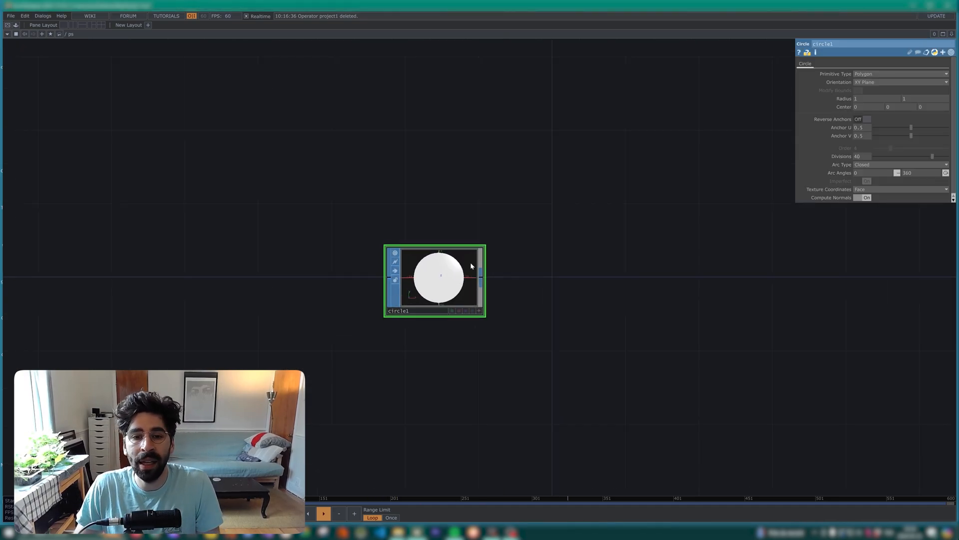
pyautogui.scroll(2, 454, 282)
pyautogui.scroll(2, 456, 282)
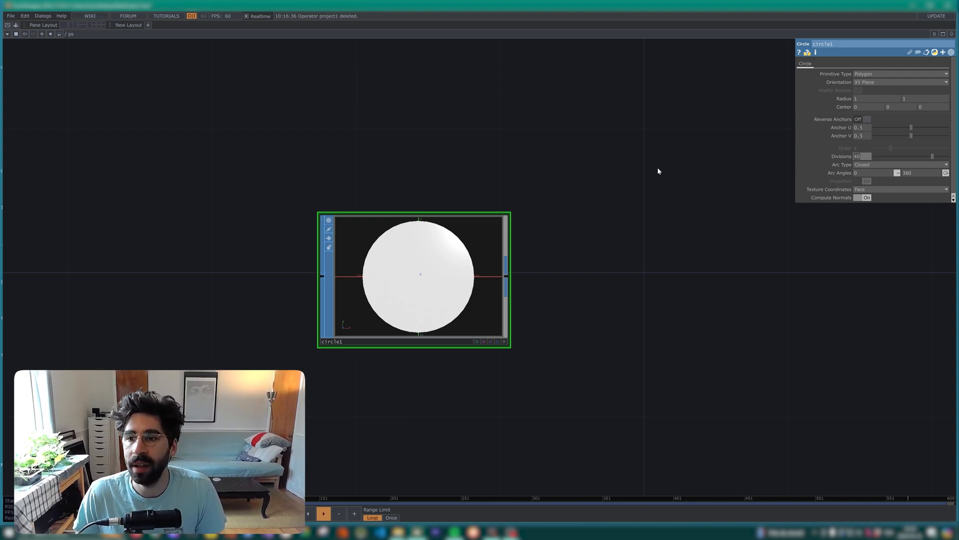
pyautogui.write('3')
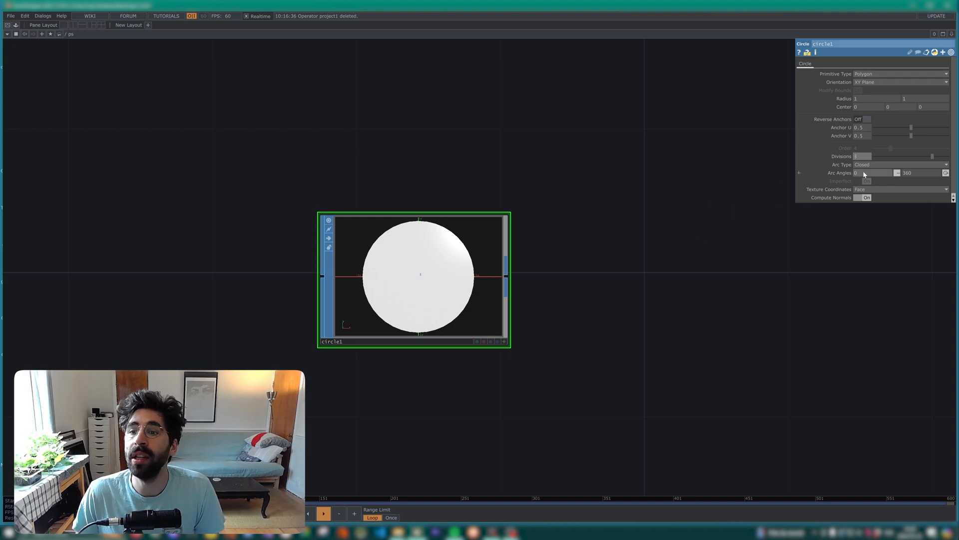
pyautogui.click(673, 172)
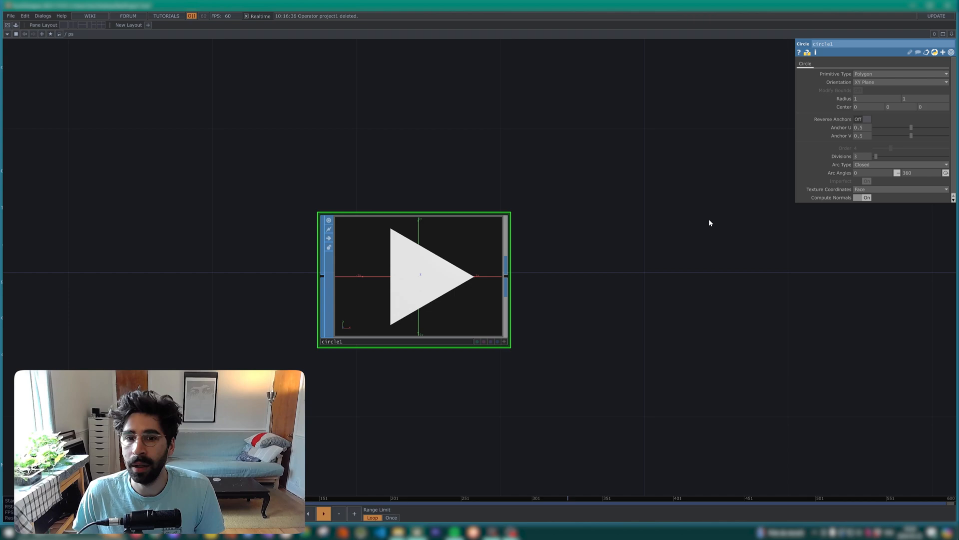
# Append a Transform SOP to the output of circle1
pyautogui.moveTo(586, 274); pyautogui.dragTo(569, 272)
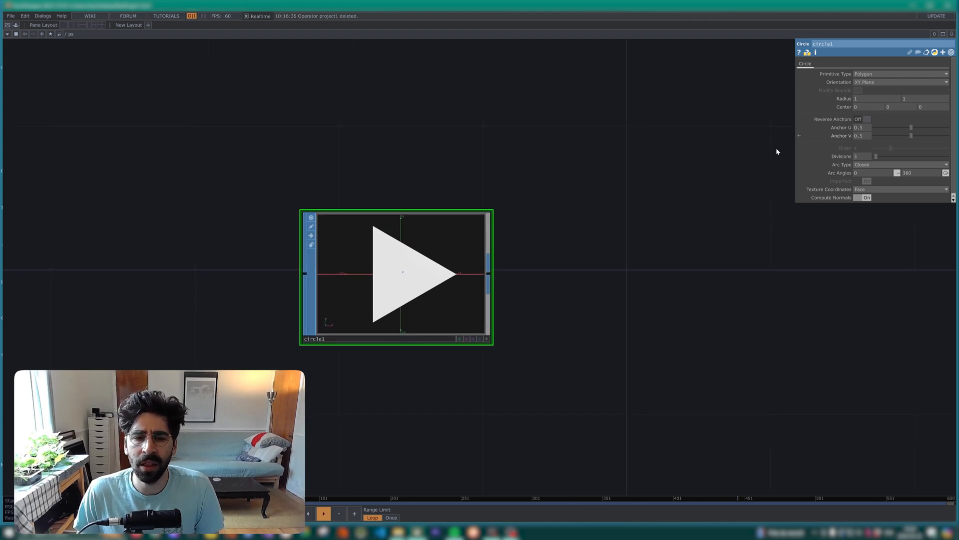
pyautogui.rightClick(490, 277)
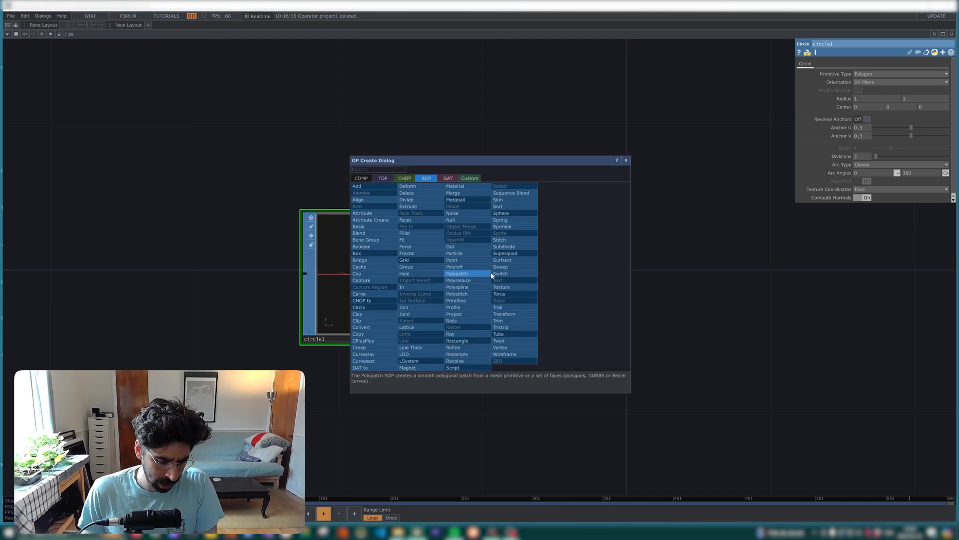
pyautogui.click(520, 315)
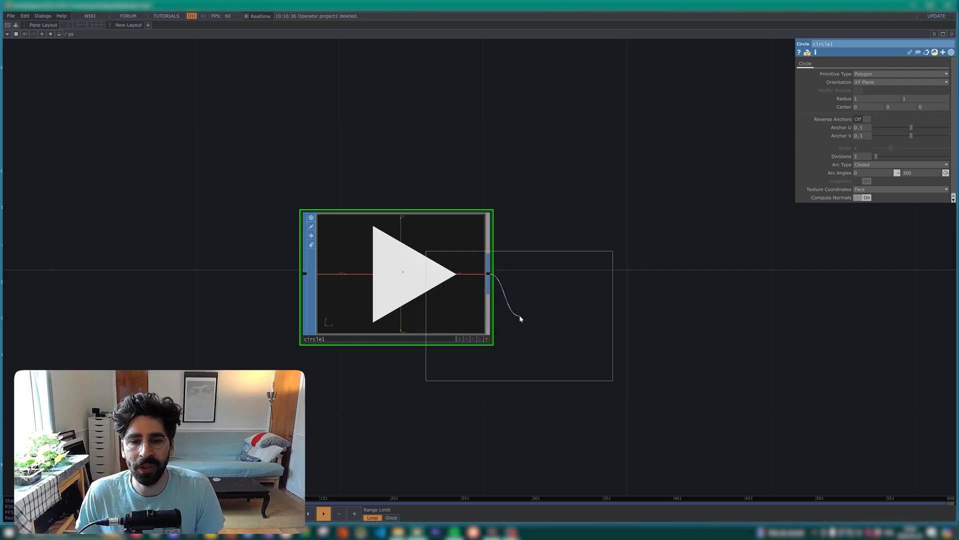
pyautogui.click(628, 276)
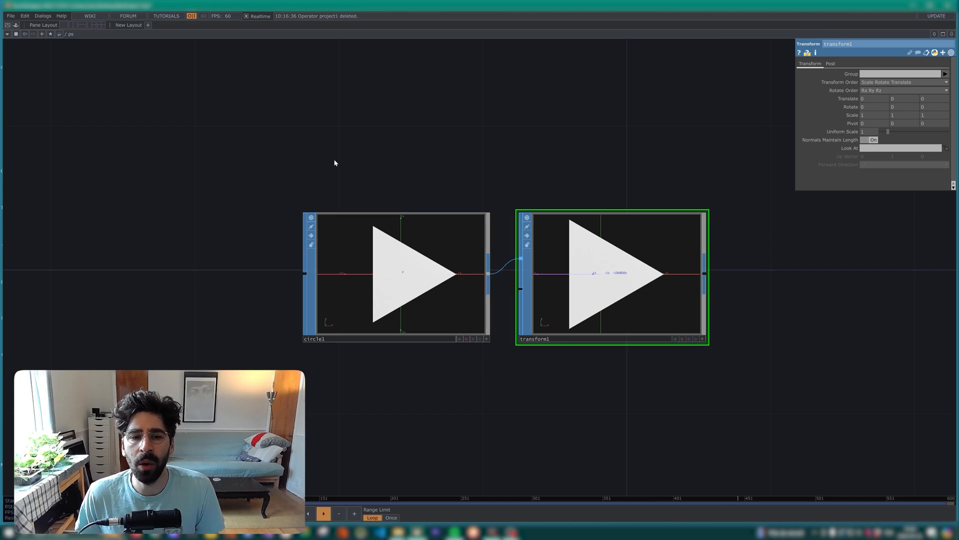
# Set the Y scale of transform1 to .5 to narrow the triangle
pyautogui.moveTo(334, 162); pyautogui.dragTo(430, 356)
pyautogui.moveTo(452, 304); pyautogui.dragTo(429, 286)
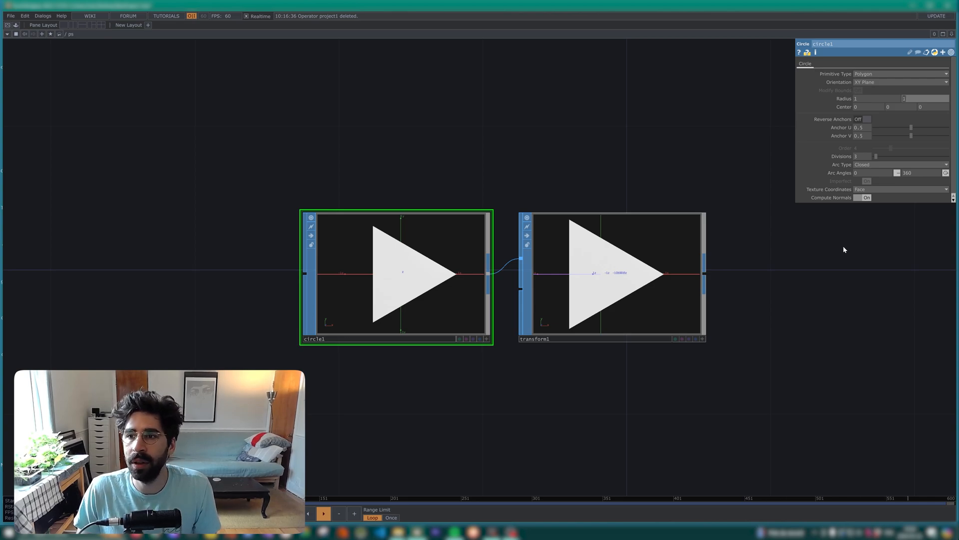
pyautogui.click(616, 253)
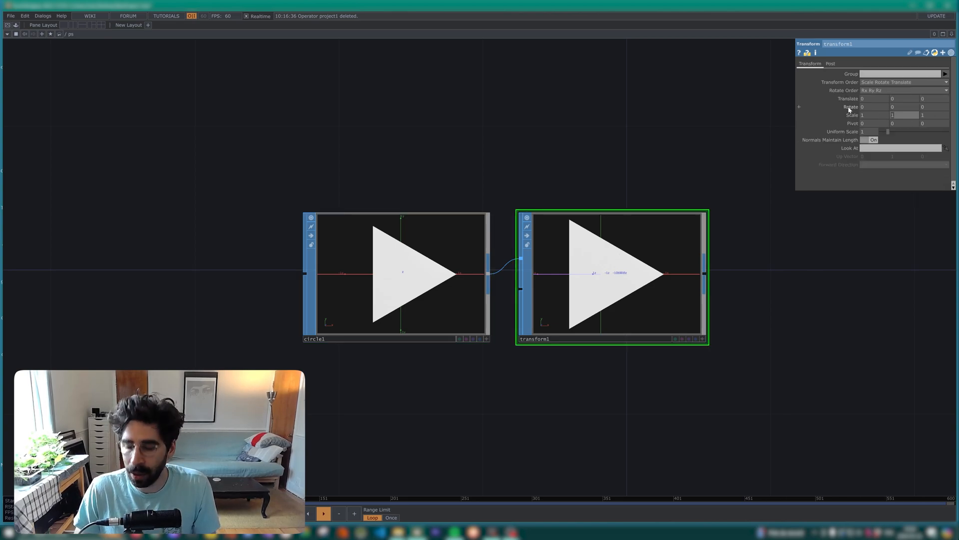
pyautogui.write('.5')
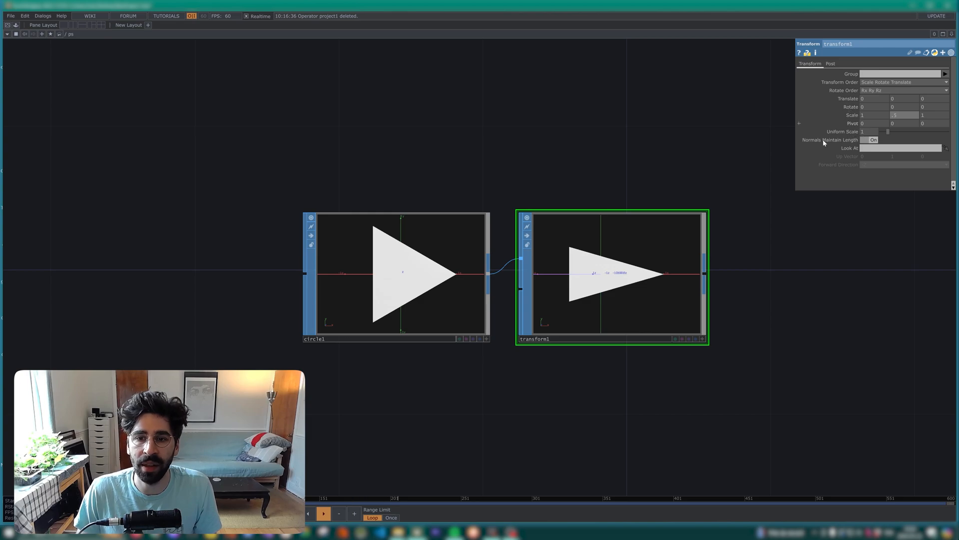
# Append a Geometry COMP to the output of transform1 and place it beside that node
pyautogui.rightClick(705, 273)
pyautogui.click(576, 176)
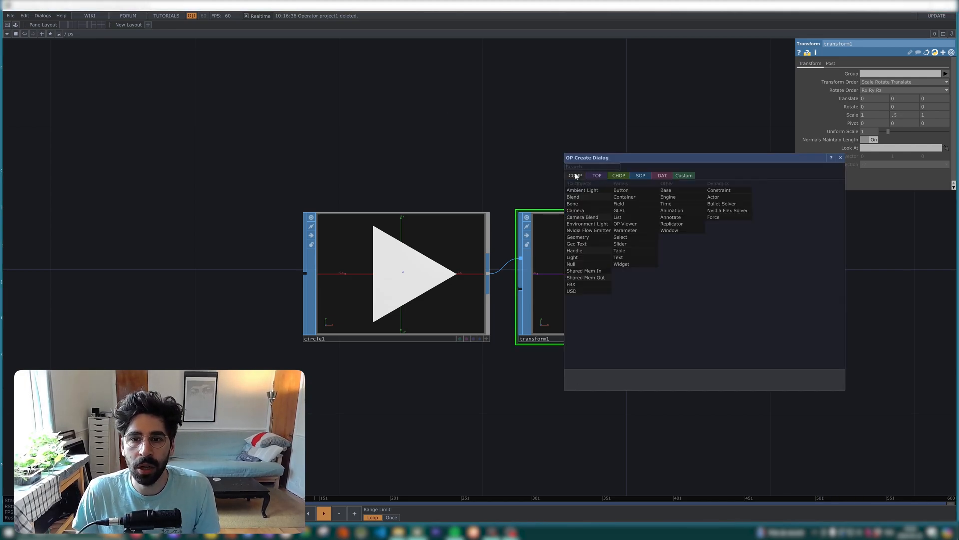
pyautogui.click(592, 238)
pyautogui.click(855, 280)
pyautogui.moveTo(712, 391); pyautogui.dragTo(457, 276)
pyautogui.scroll(-3, 459, 280)
pyautogui.moveTo(476, 311); pyautogui.dragTo(478, 346)
pyautogui.moveTo(516, 267); pyautogui.dragTo(514, 243)
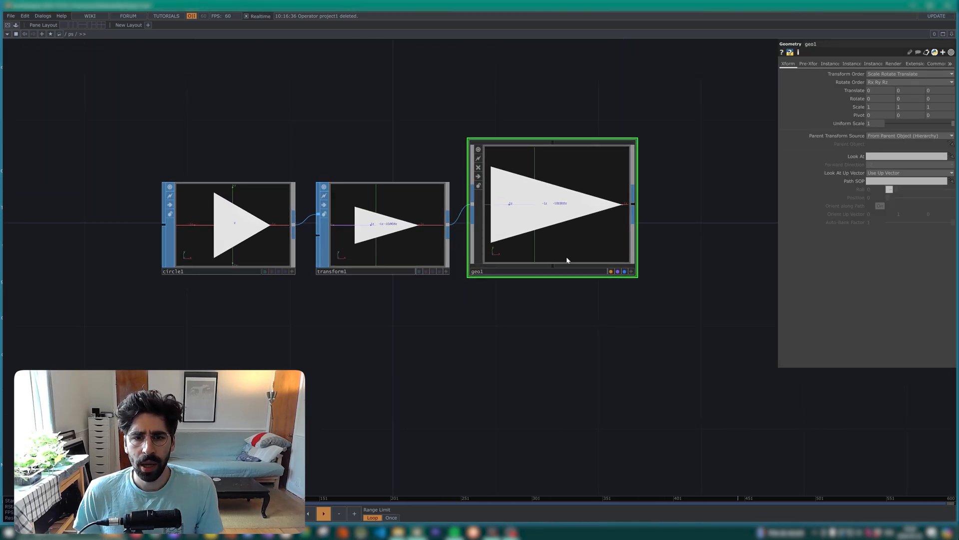
# Add a Render TOP to the network and place it beside geo1
pyautogui.moveTo(559, 302); pyautogui.dragTo(588, 276)
pyautogui.scroll(-3, 600, 295)
pyautogui.moveTo(627, 331); pyautogui.dragTo(571, 359)
pyautogui.moveTo(588, 355); pyautogui.dragTo(320, 229, button='right')
pyautogui.moveTo(557, 275); pyautogui.dragTo(466, 256)
pyautogui.scroll(-3, 520, 270)
pyautogui.doubleClick(563, 285)
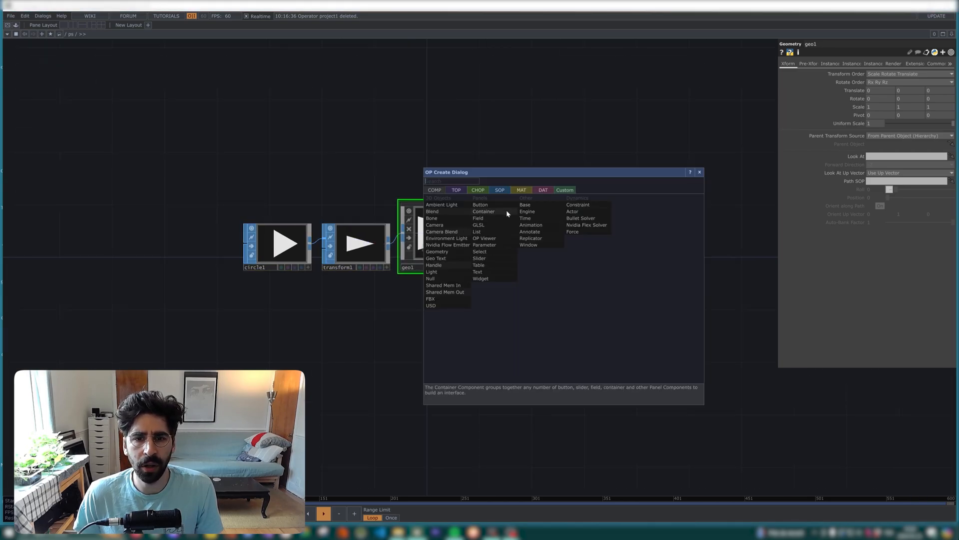
pyautogui.press('Tab')
pyautogui.write('re')
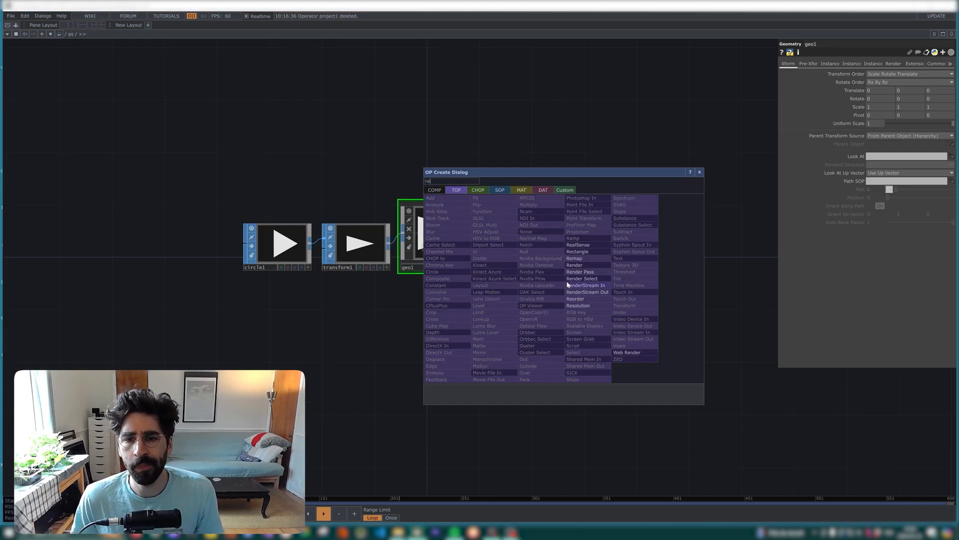
pyautogui.click(586, 264)
pyautogui.click(550, 245)
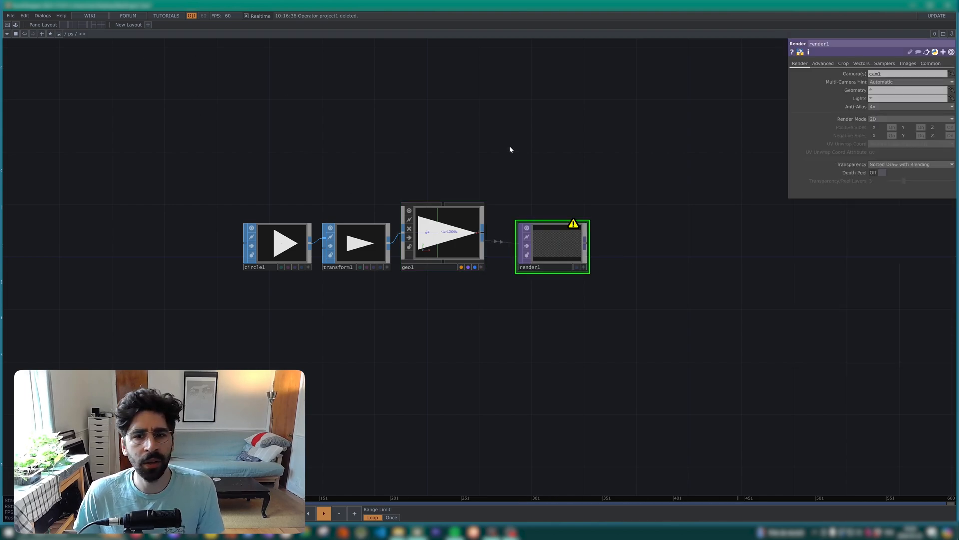
pyautogui.moveTo(471, 160); pyautogui.dragTo(444, 151)
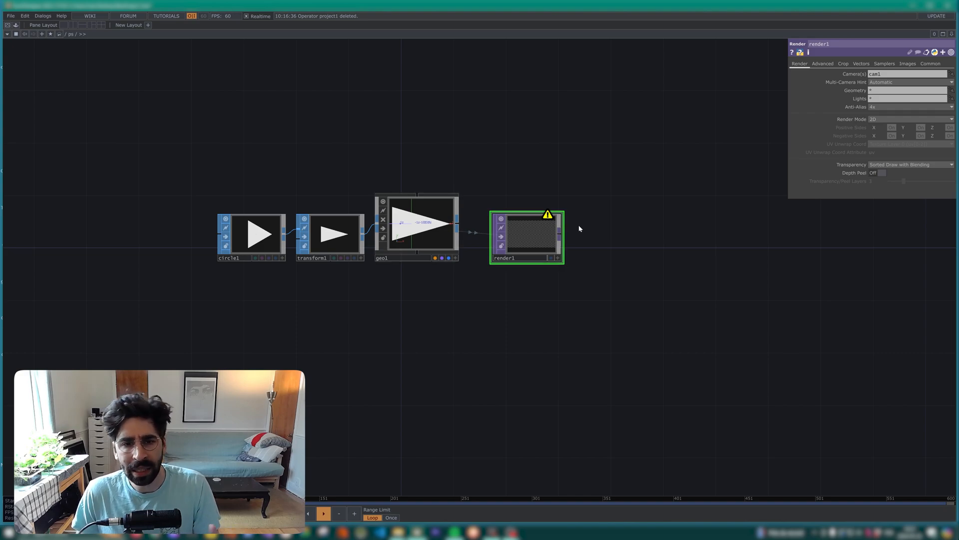
# Move circle1, transform1 and geo1 together away from render1, and bring render1 closer to geo1
pyautogui.moveTo(518, 249); pyautogui.dragTo(505, 236)
pyautogui.moveTo(466, 281); pyautogui.dragTo(553, 319)
pyautogui.scroll(3, 570, 251)
pyautogui.moveTo(532, 325); pyautogui.dragTo(300, 260, button='right')
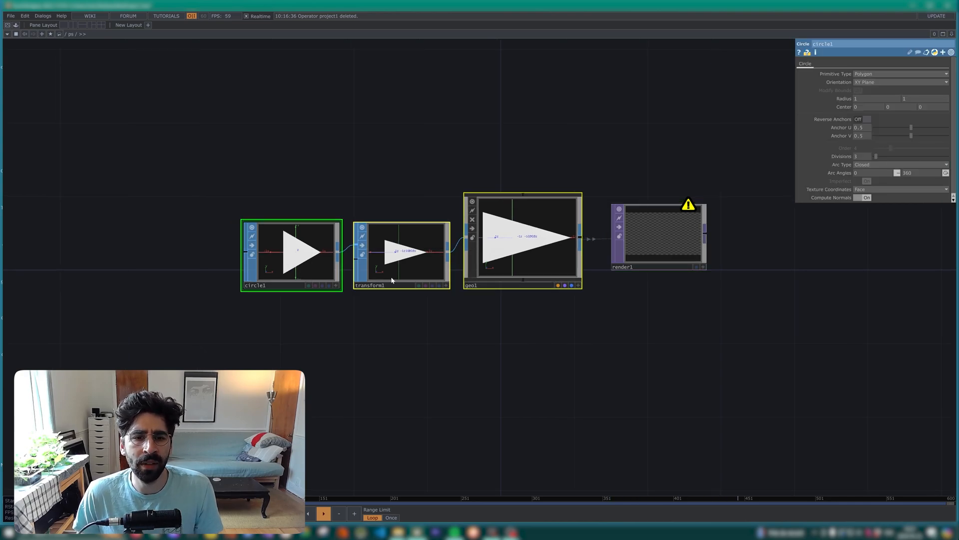
pyautogui.moveTo(507, 265); pyautogui.dragTo(451, 265)
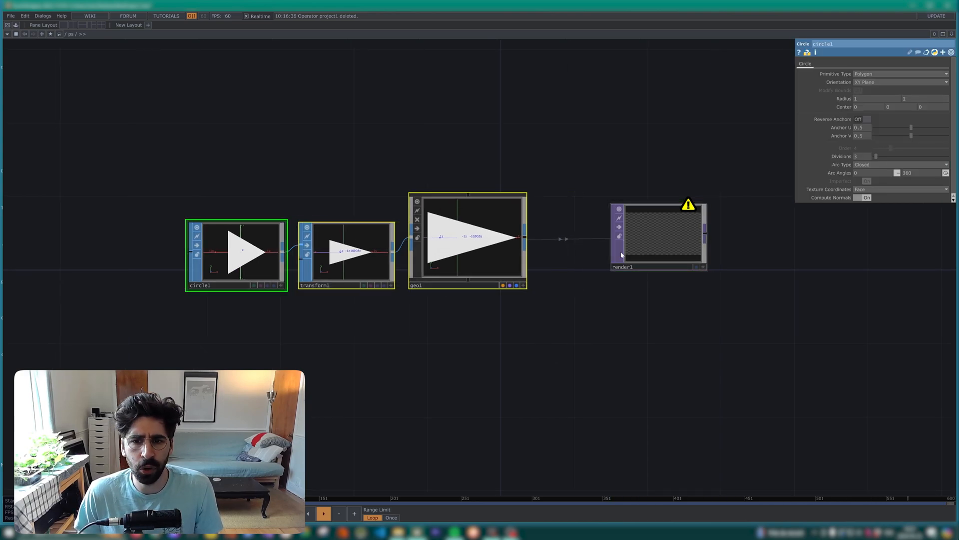
pyautogui.moveTo(614, 255); pyautogui.dragTo(588, 253)
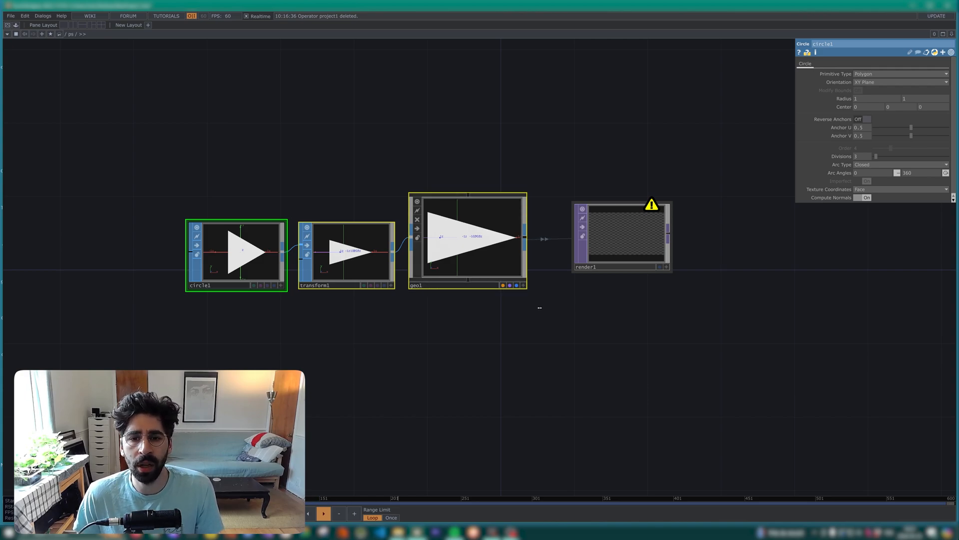
pyautogui.click(538, 307)
pyautogui.moveTo(505, 321); pyautogui.dragTo(516, 313)
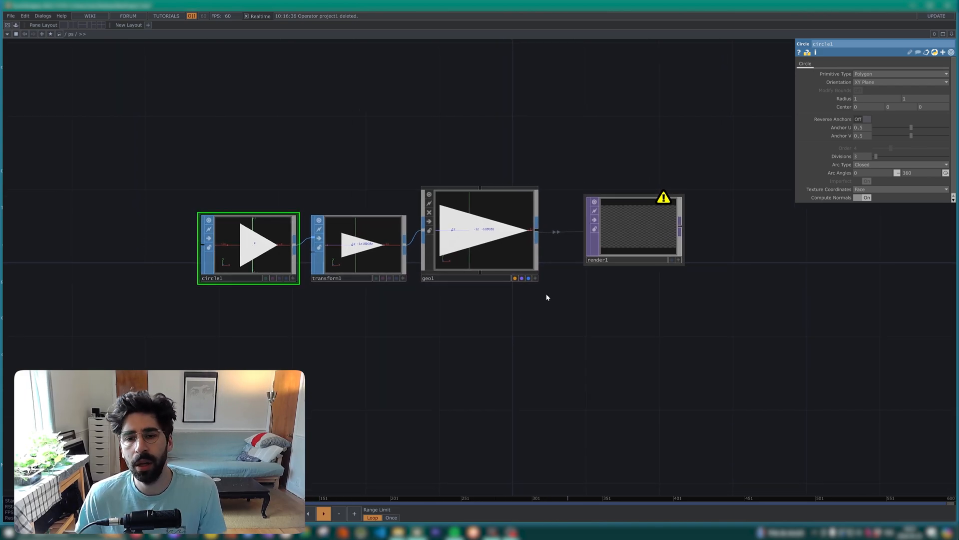
# Append a Null TOP to render1, align it in the same row, and rename it bg
pyautogui.click(641, 217)
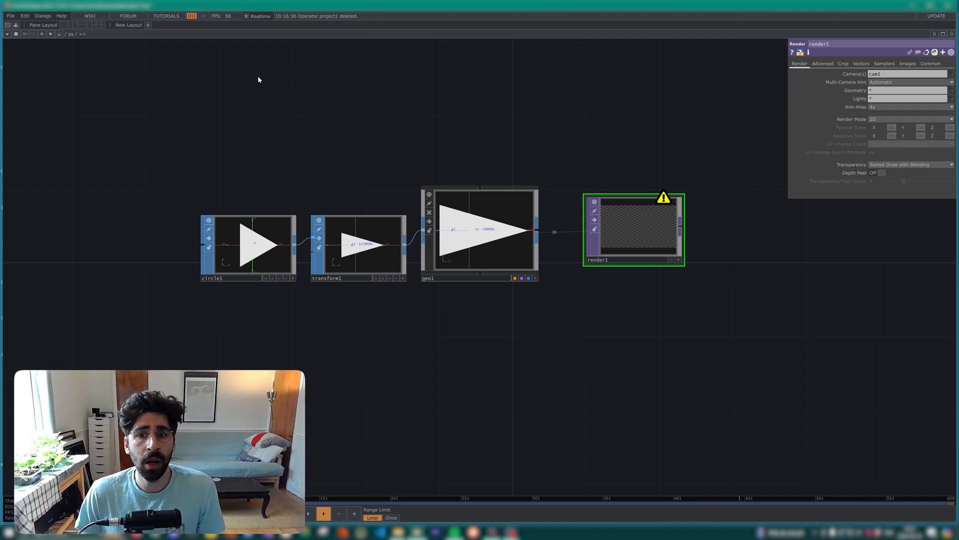
pyautogui.scroll(-3, 388, 323)
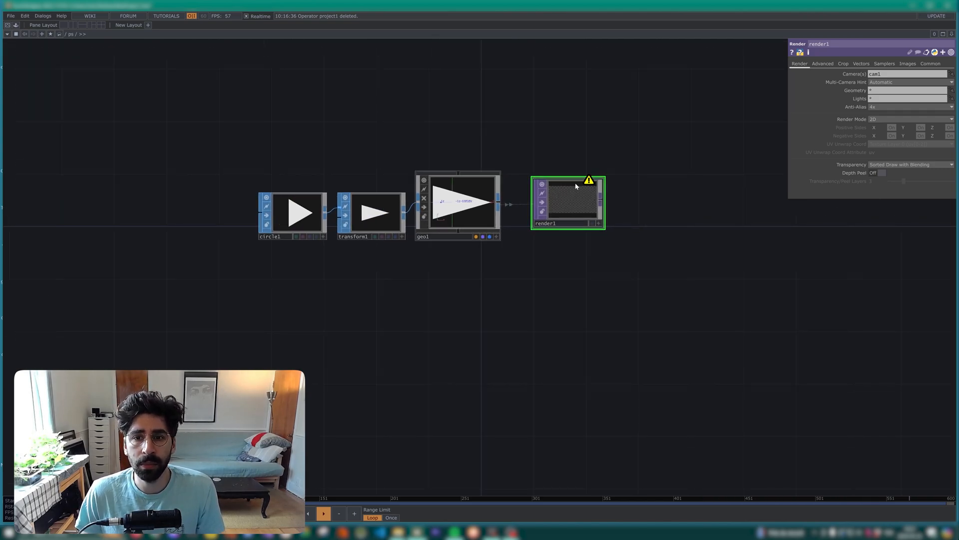
pyautogui.click(682, 194)
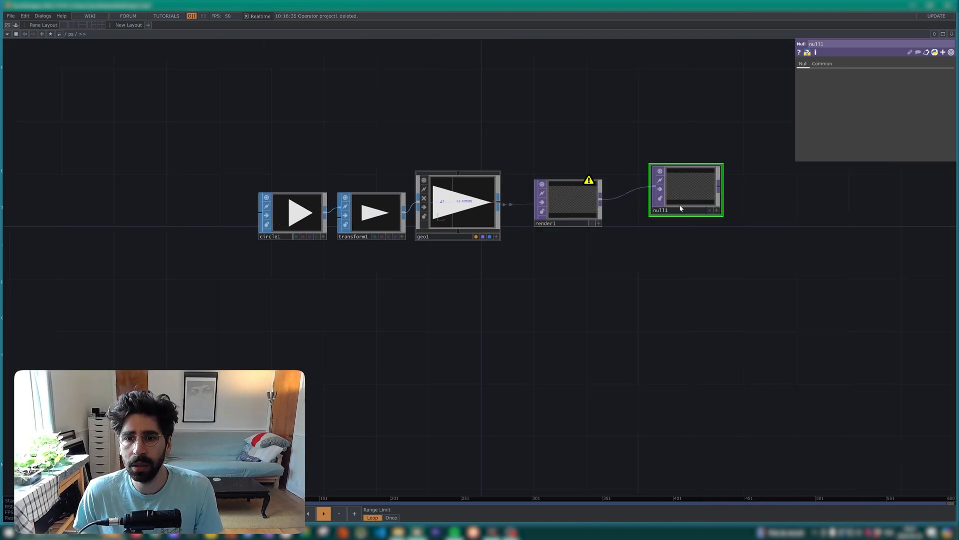
pyautogui.doubleClick(670, 226)
pyautogui.write('bg')
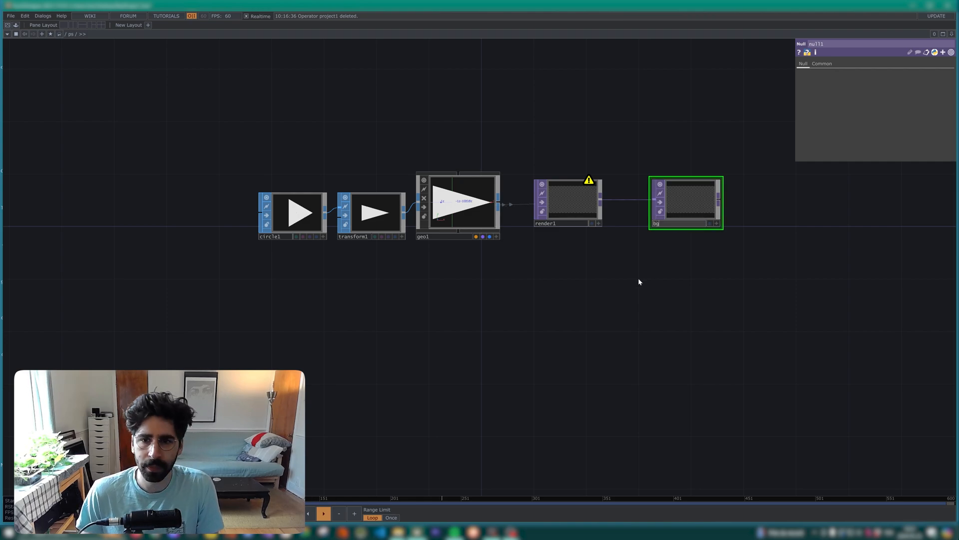
pyautogui.press('Return')
# Add a Constant MAT above geo1 and rename it constant_ps
pyautogui.press('Tab')
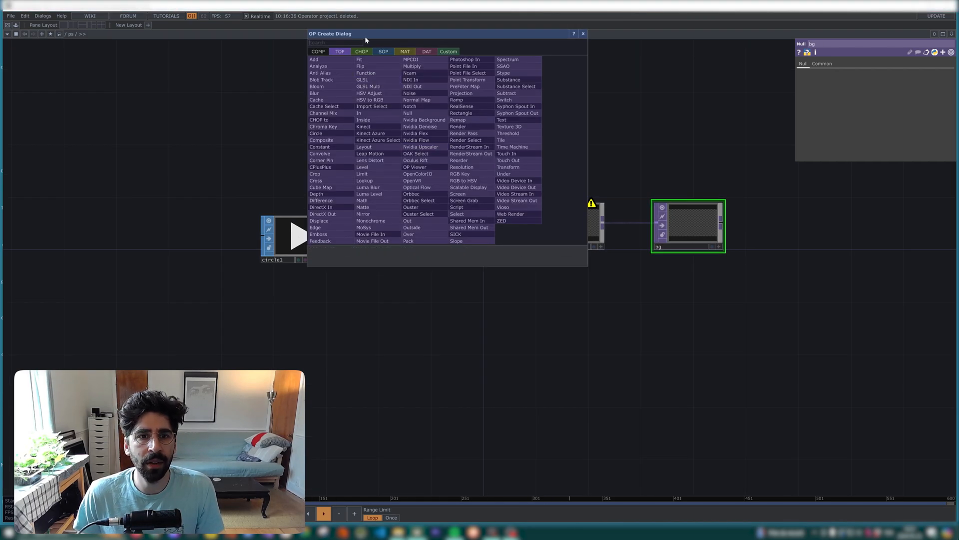
pyautogui.click(405, 51)
pyautogui.click(320, 60)
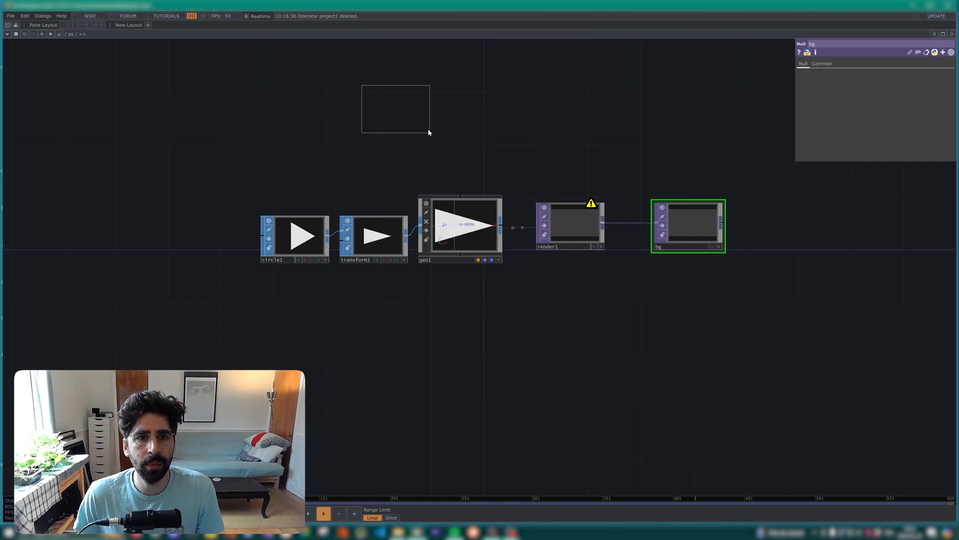
pyautogui.click(453, 149)
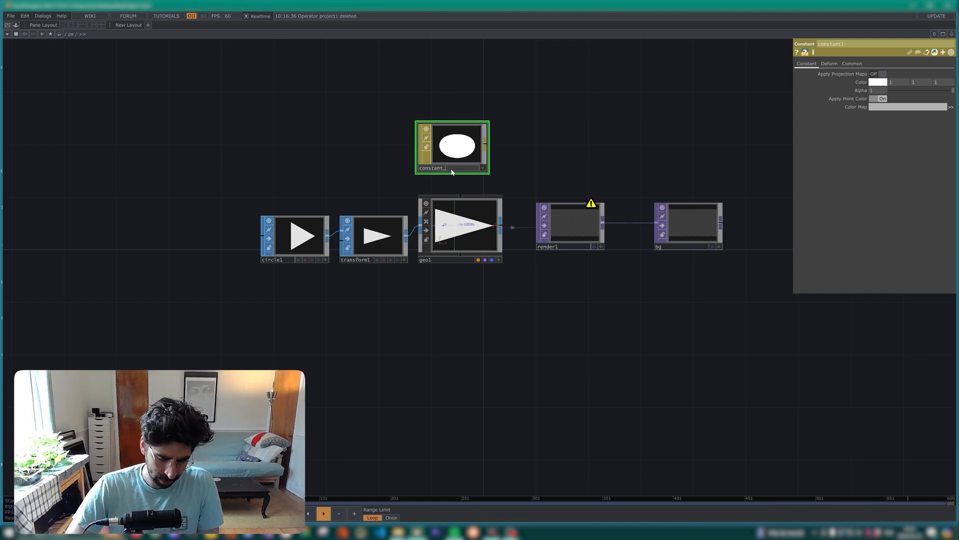
# Rename geo1 as geo_ps and assign constant_ps as its material
pyautogui.click(439, 260)
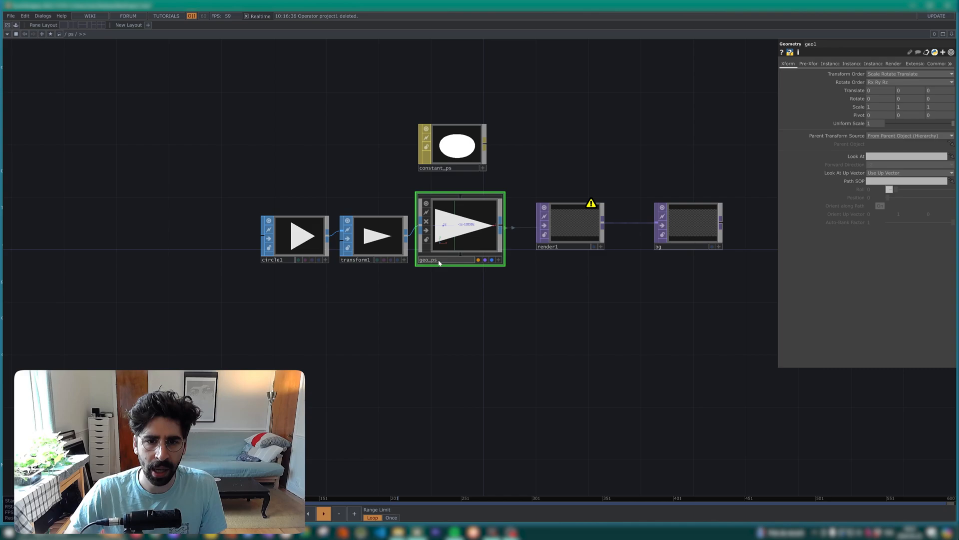
pyautogui.moveTo(458, 159); pyautogui.dragTo(468, 234)
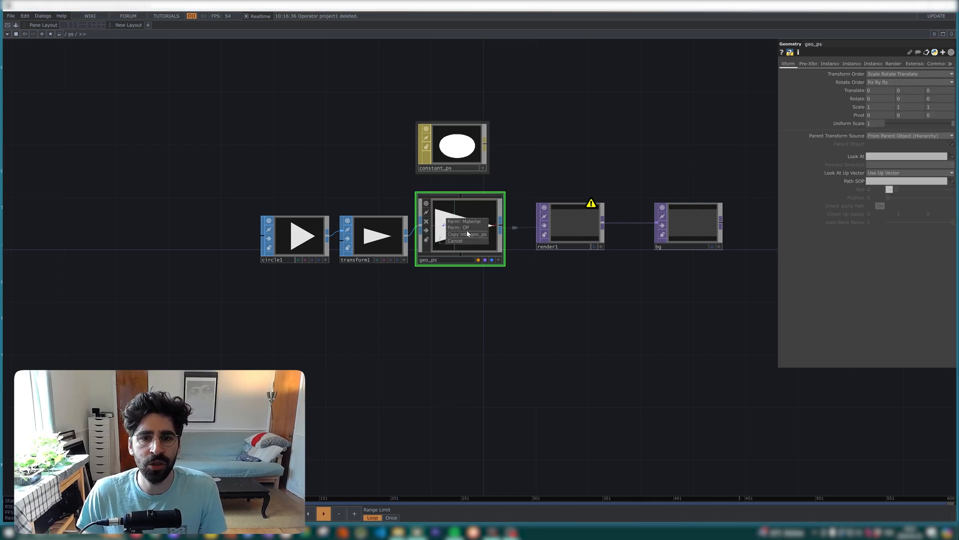
pyautogui.click(465, 221)
# Add a Camera COMP to the network and place it above render1
pyautogui.press('Tab')
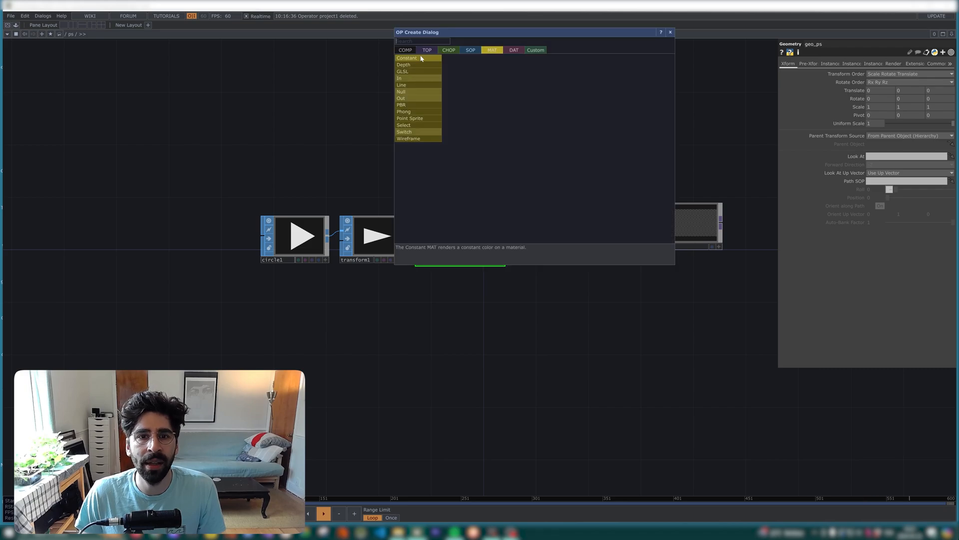
pyautogui.click(405, 50)
pyautogui.click(407, 85)
pyautogui.click(564, 151)
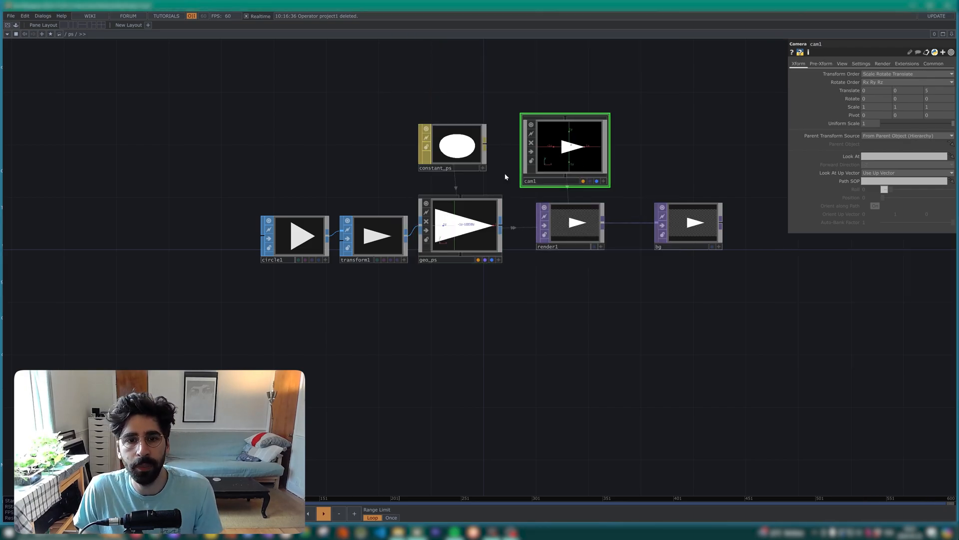
# Dock constant_ps to geo_ps and collapse the docked material node
pyautogui.moveTo(502, 176); pyautogui.dragTo(376, 114)
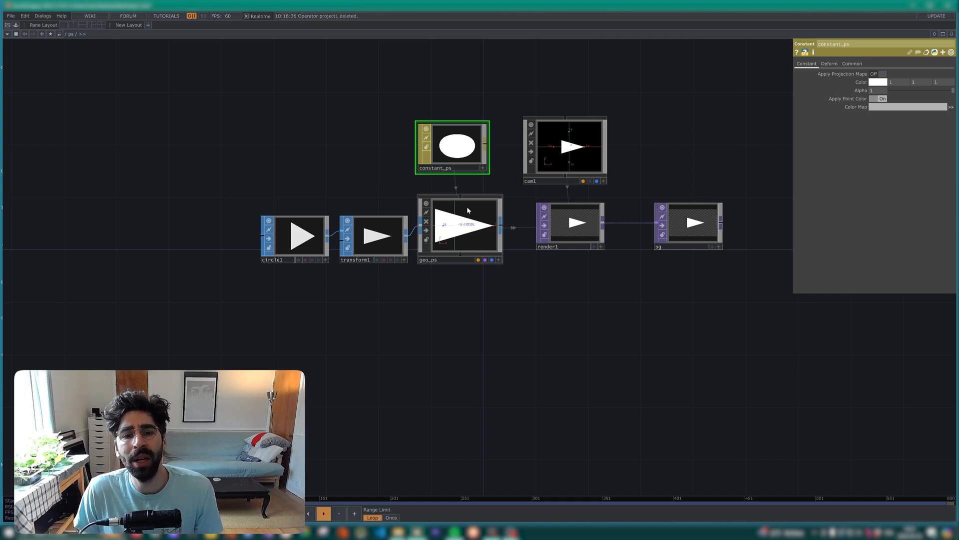
pyautogui.rightClick(465, 166)
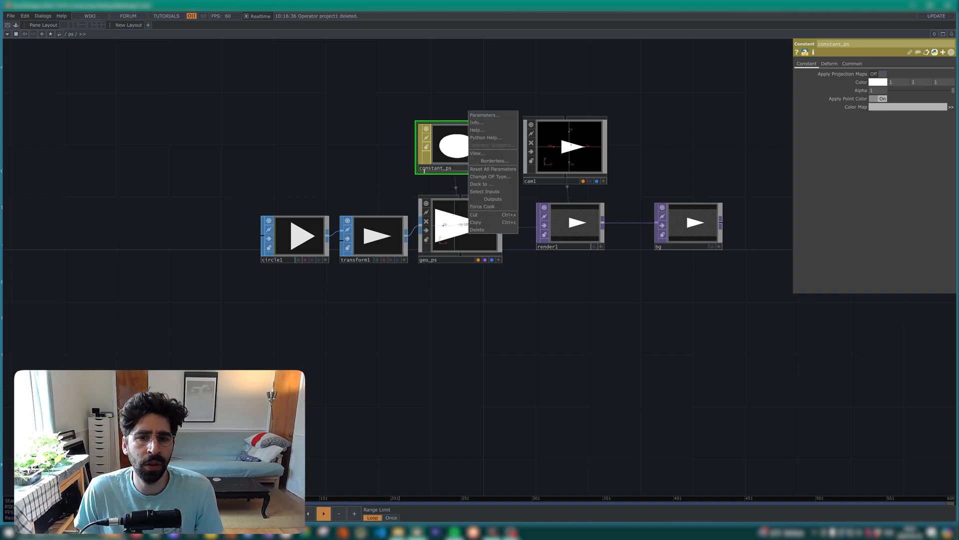
pyautogui.click(482, 184)
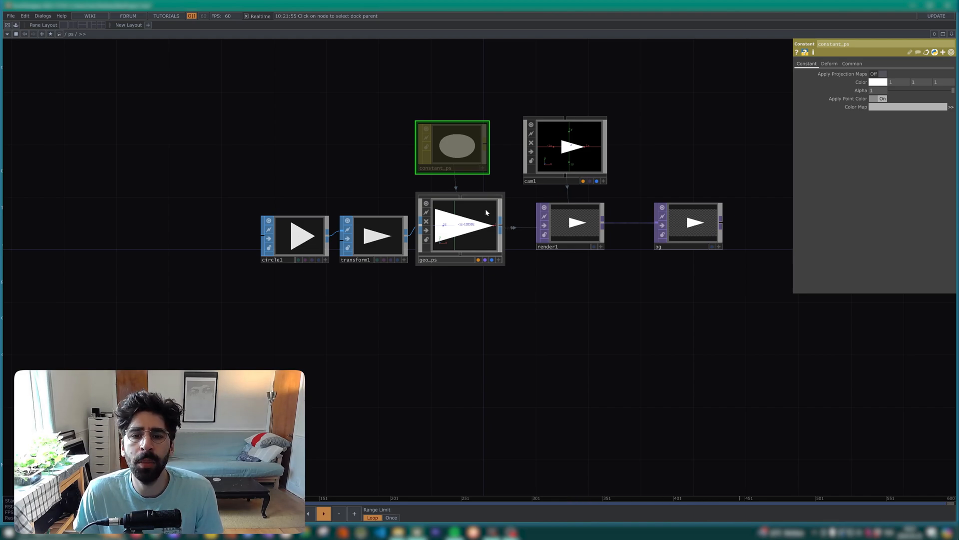
pyautogui.click(462, 233)
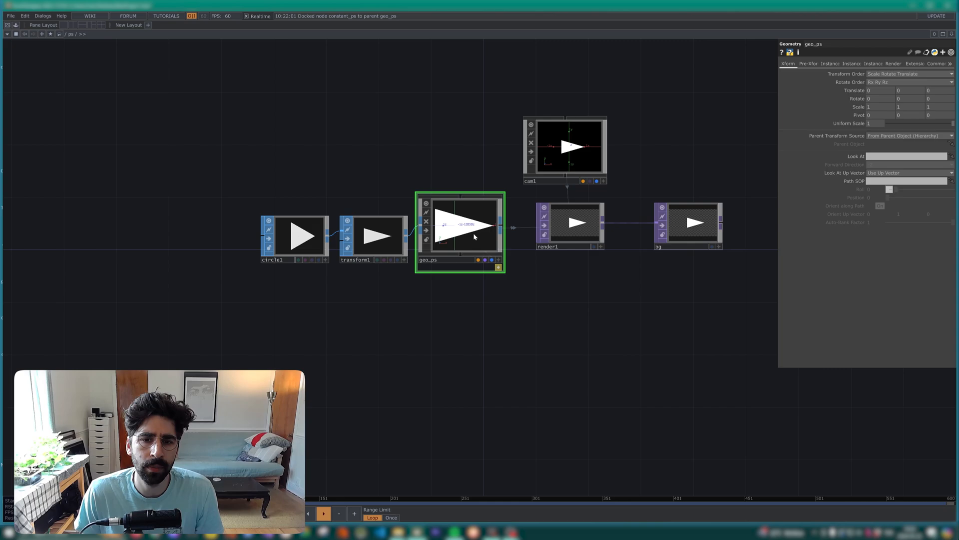
pyautogui.click(499, 267)
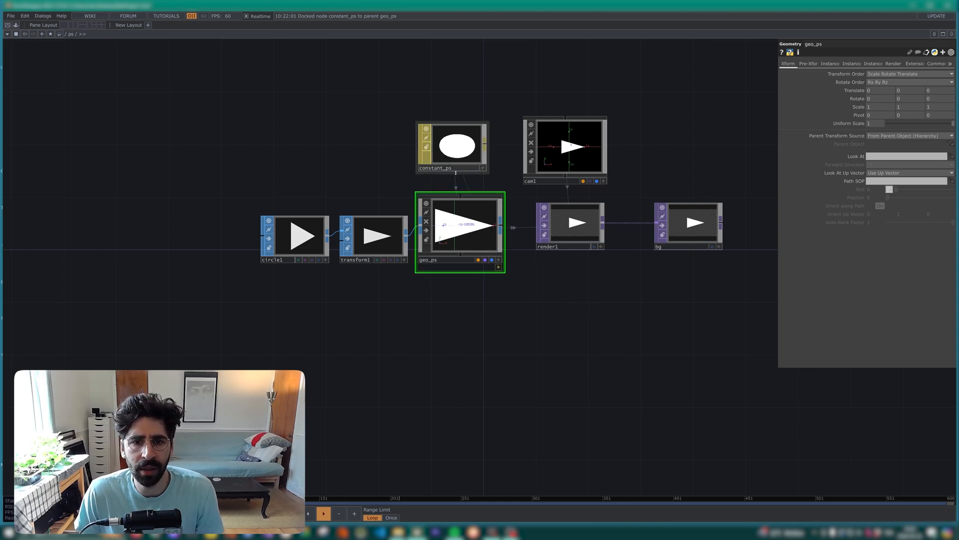
pyautogui.click(499, 268)
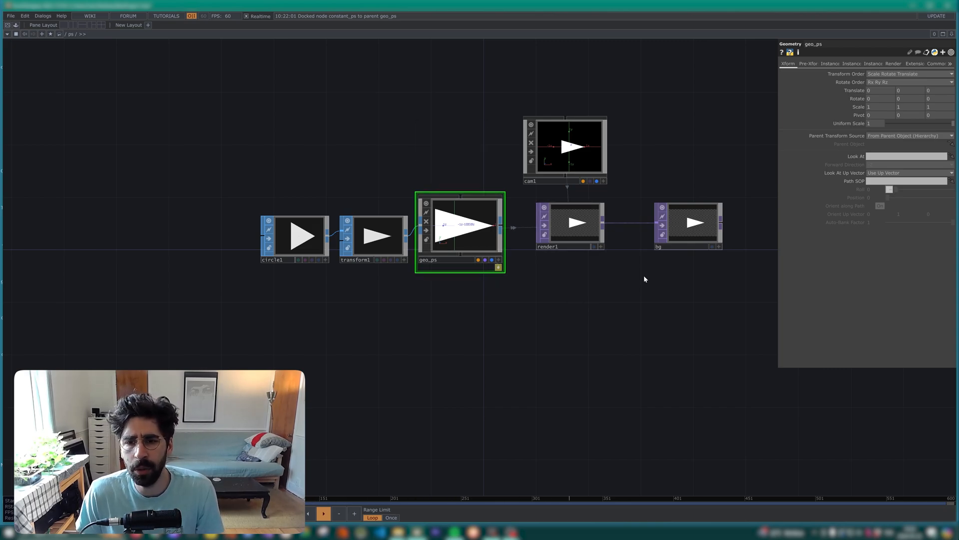
# Display bg as the network background, then shrink the image and position it beside the nodes through the active viewer
pyautogui.moveTo(645, 277); pyautogui.dragTo(613, 276)
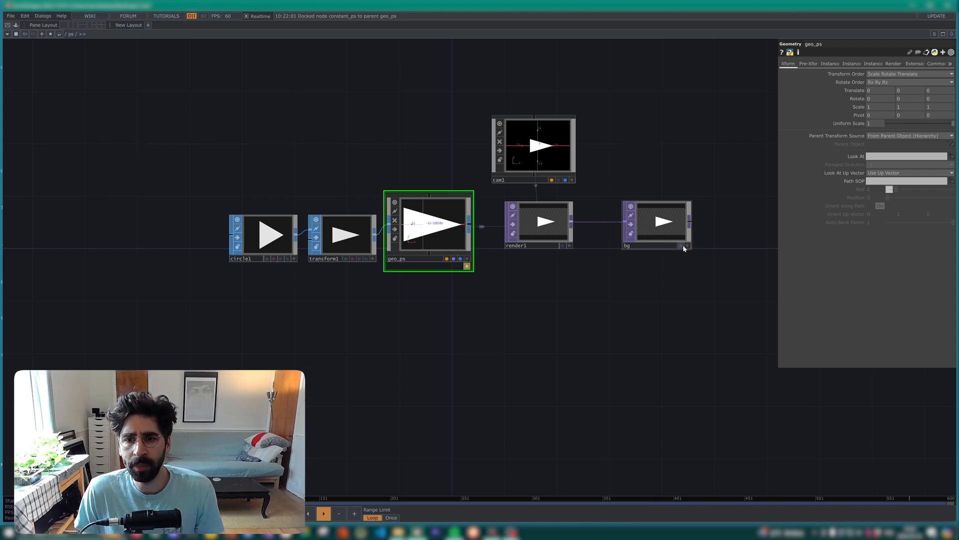
pyautogui.click(685, 247)
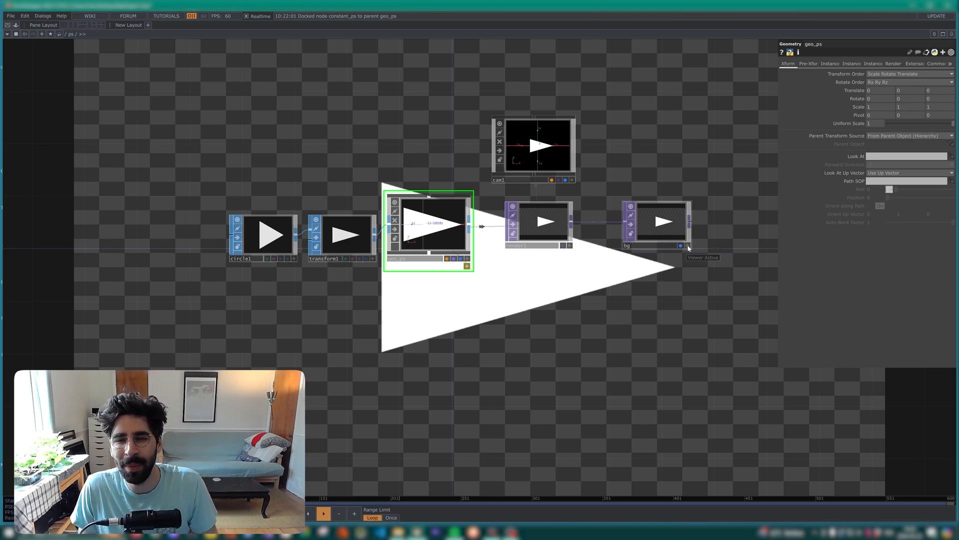
pyautogui.click(688, 245)
pyautogui.scroll(-5, 662, 217)
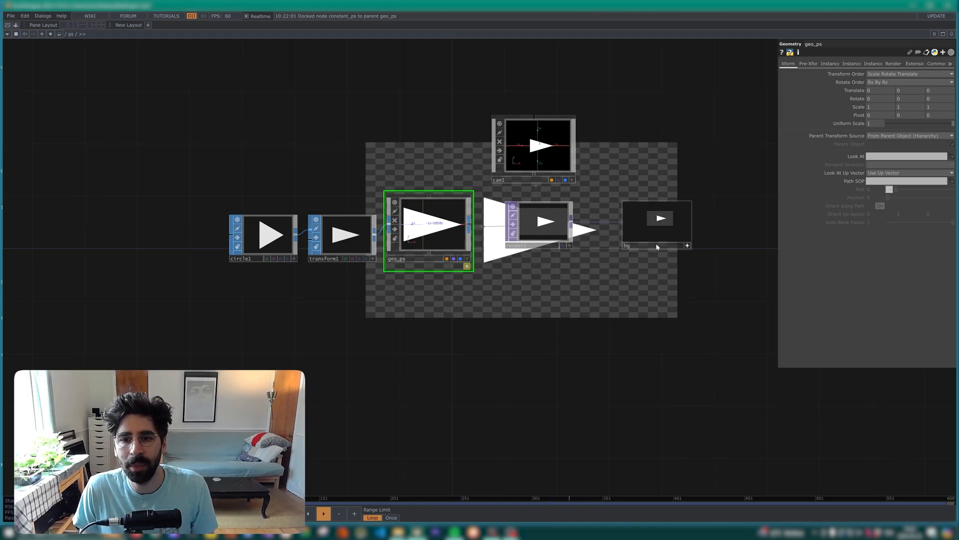
pyautogui.moveTo(652, 226); pyautogui.dragTo(631, 214)
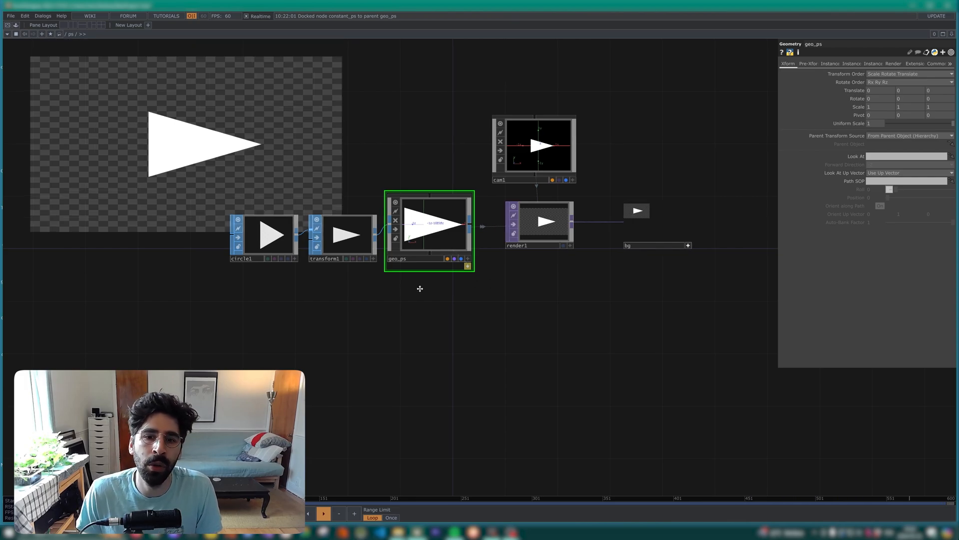
# Set the uniform scale of transform1 to .1
pyautogui.moveTo(422, 284); pyautogui.dragTo(477, 283)
pyautogui.click(417, 250)
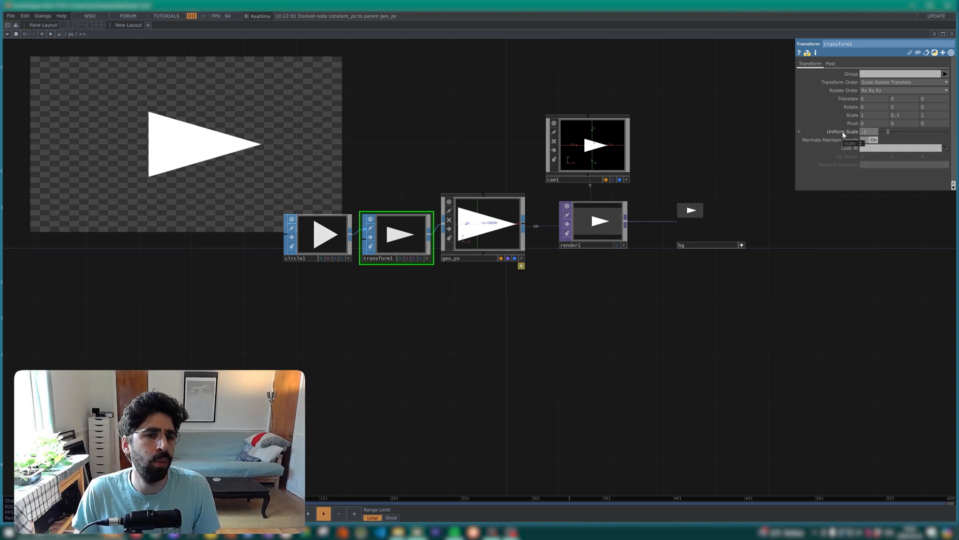
pyautogui.press('Return')
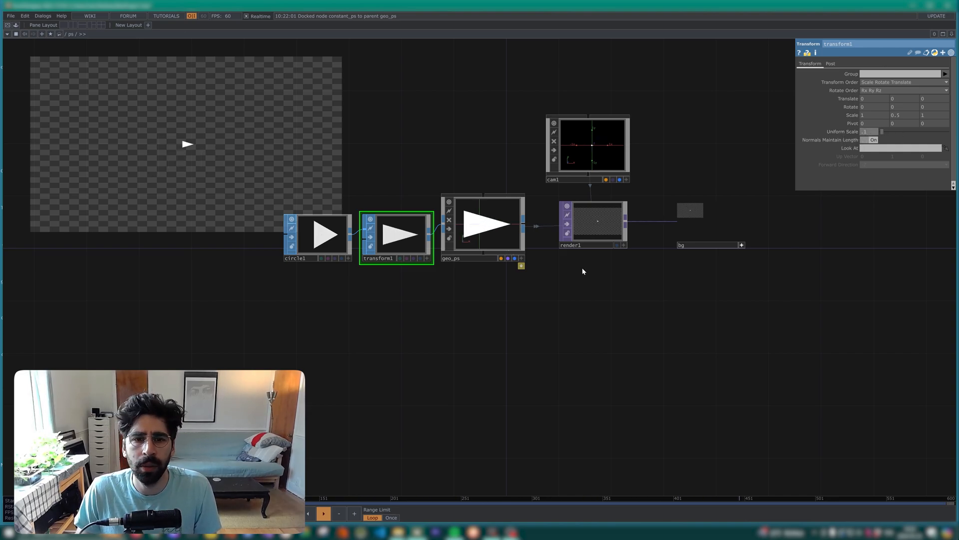
# Deactivate the viewer of bg and add a Noise TOP in the empty area below the triangle network
pyautogui.moveTo(419, 274); pyautogui.dragTo(433, 263)
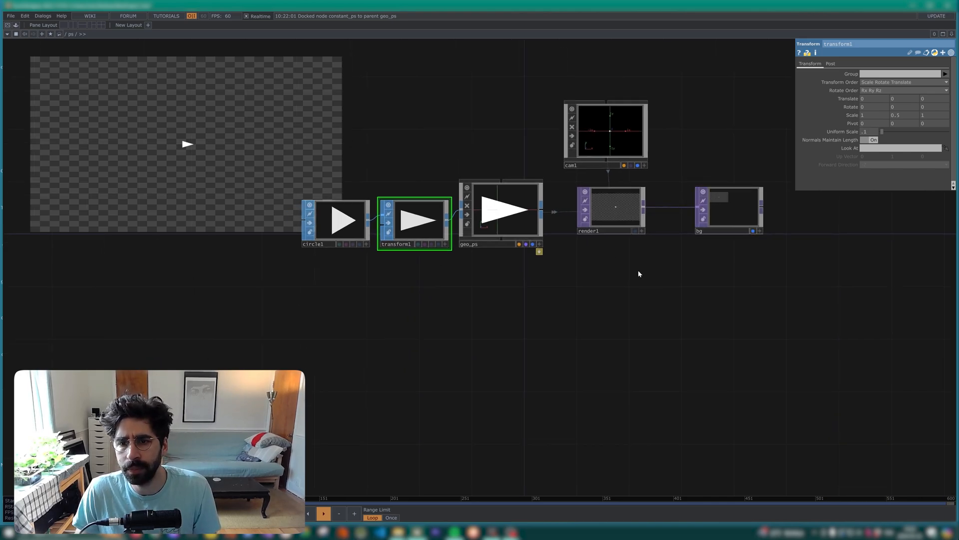
pyautogui.moveTo(390, 281); pyautogui.dragTo(484, 296)
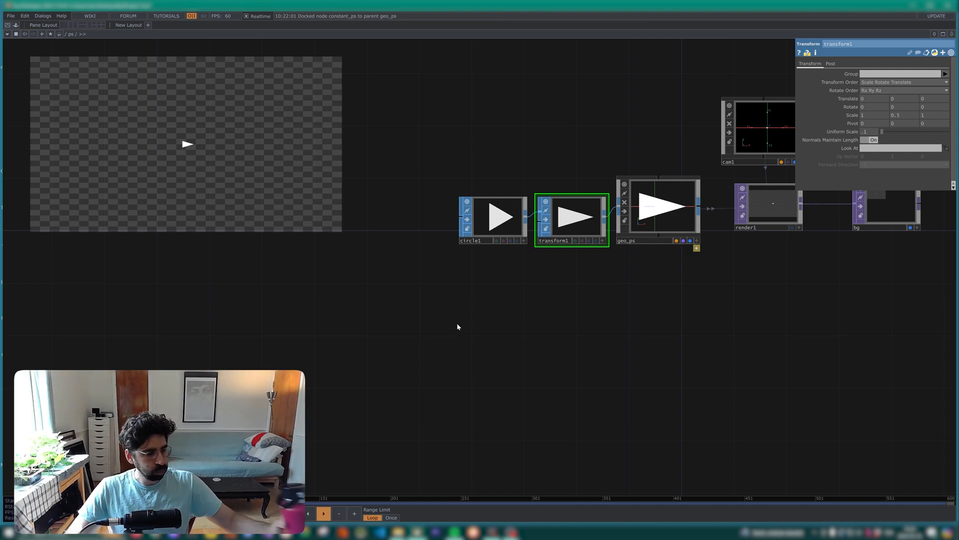
pyautogui.moveTo(467, 275); pyautogui.dragTo(497, 253)
pyautogui.scroll(-2, 491, 266)
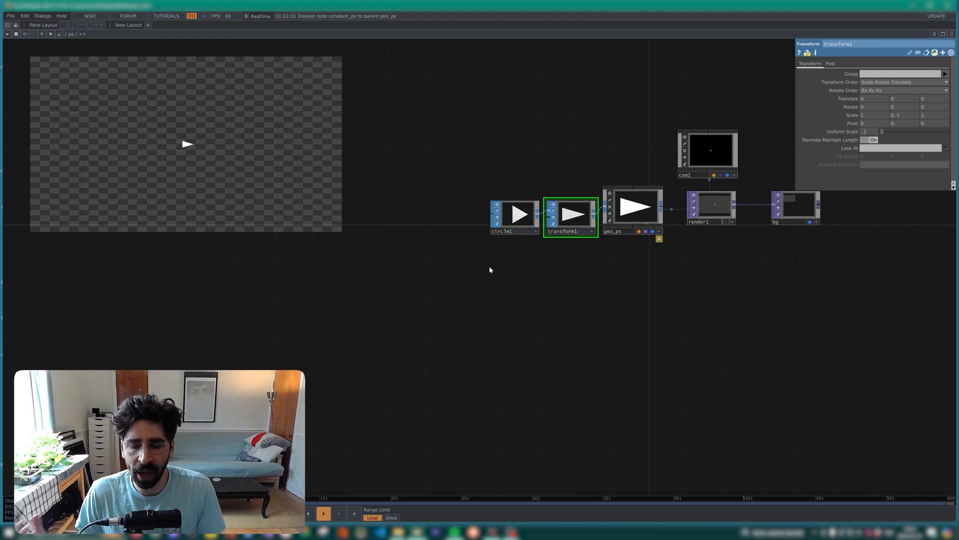
pyautogui.press('Tab')
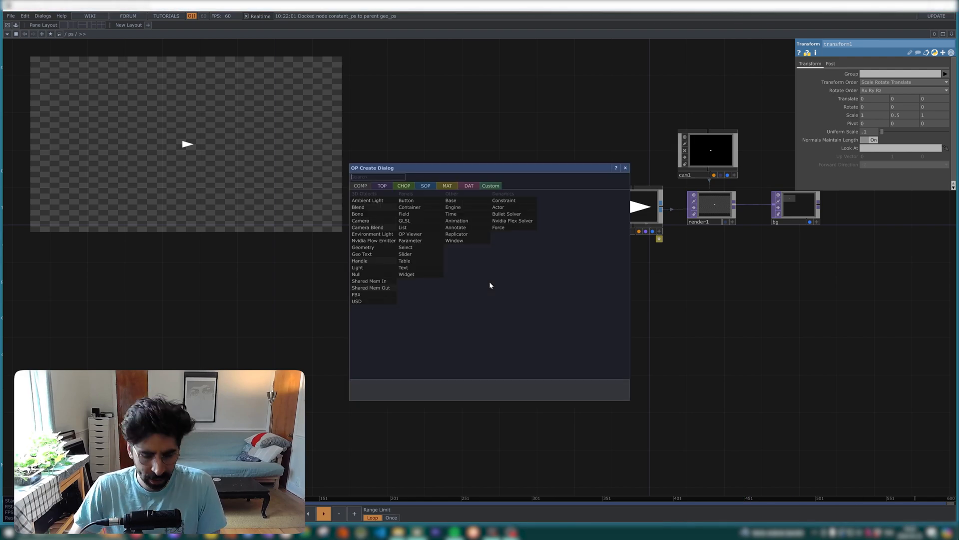
pyautogui.write('nul')
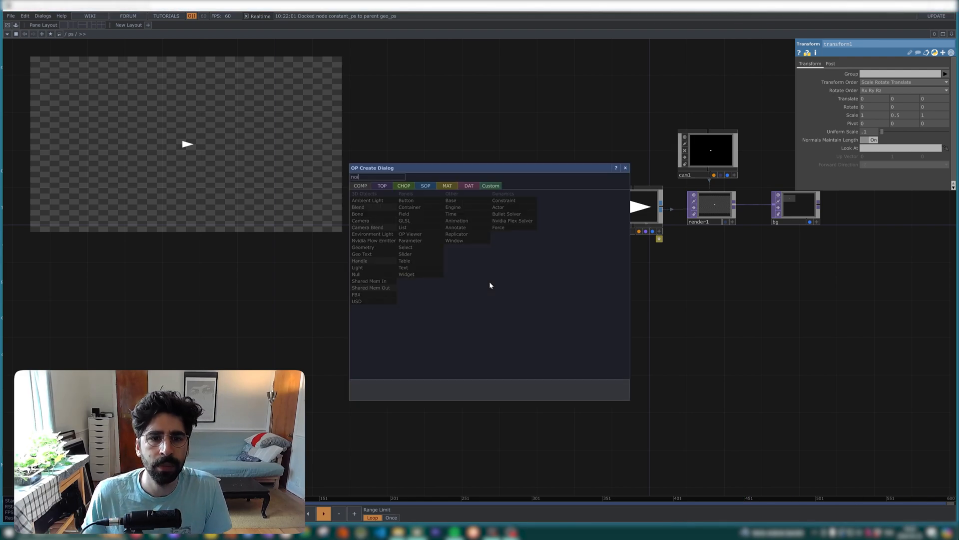
pyautogui.click(382, 185)
pyautogui.click(461, 233)
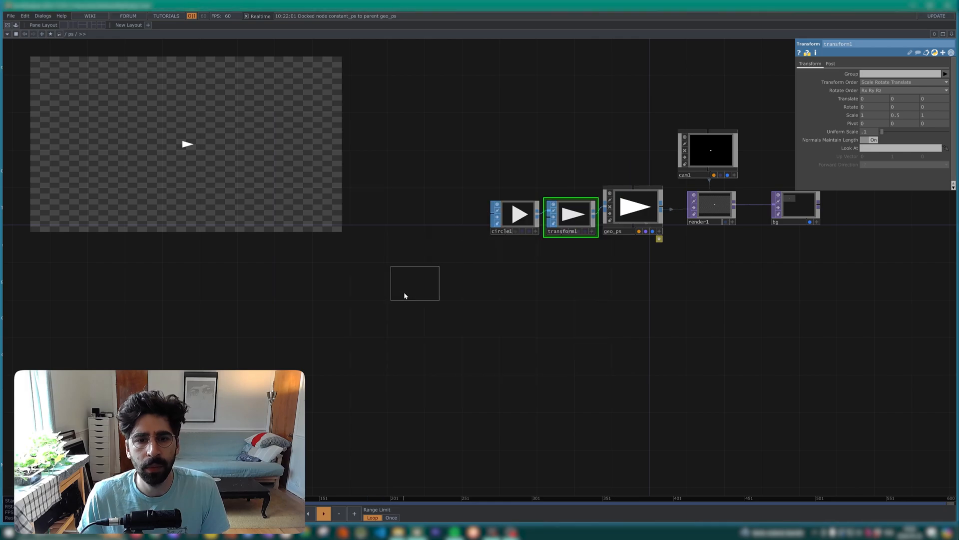
pyautogui.click(374, 330)
pyautogui.moveTo(376, 336); pyautogui.dragTo(366, 317)
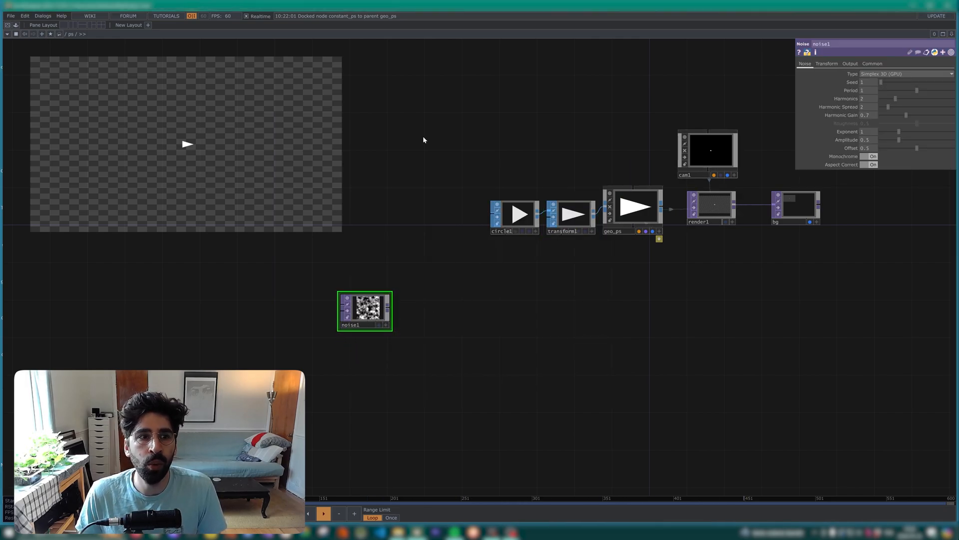
# Open the ps component's custom settings in a floating window and bind render1's resolution to its Res values
pyautogui.click(714, 209)
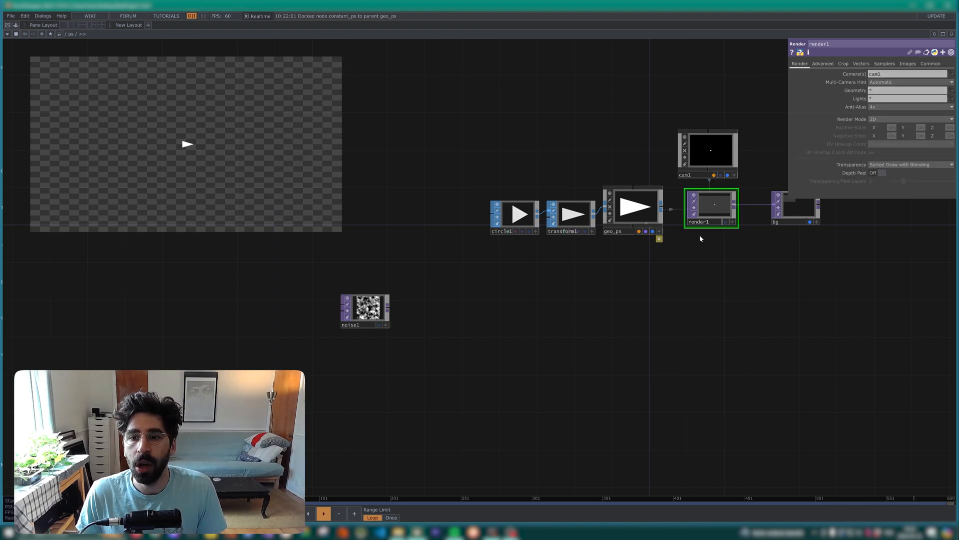
pyautogui.rightClick(71, 34)
pyautogui.click(92, 5)
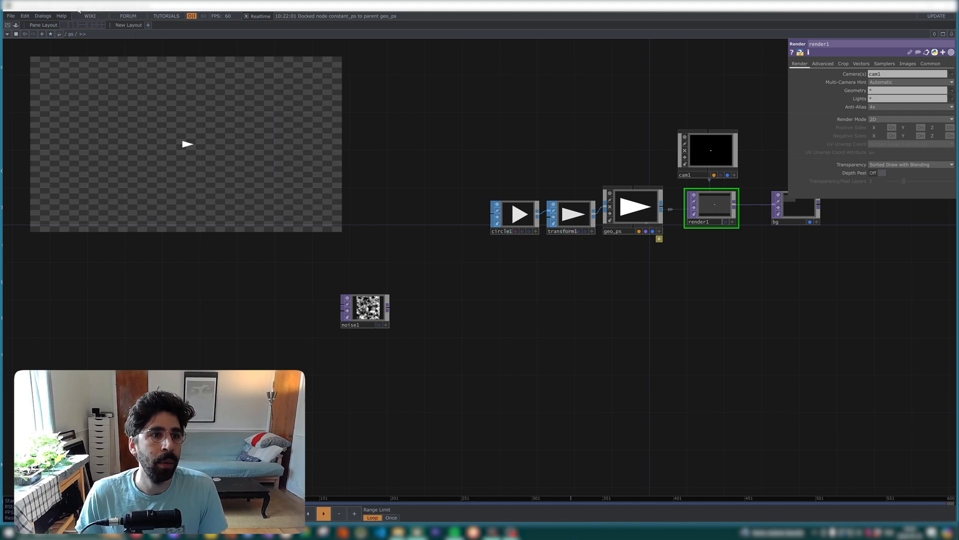
pyautogui.moveTo(94, 7); pyautogui.dragTo(236, 115)
pyautogui.click(205, 166)
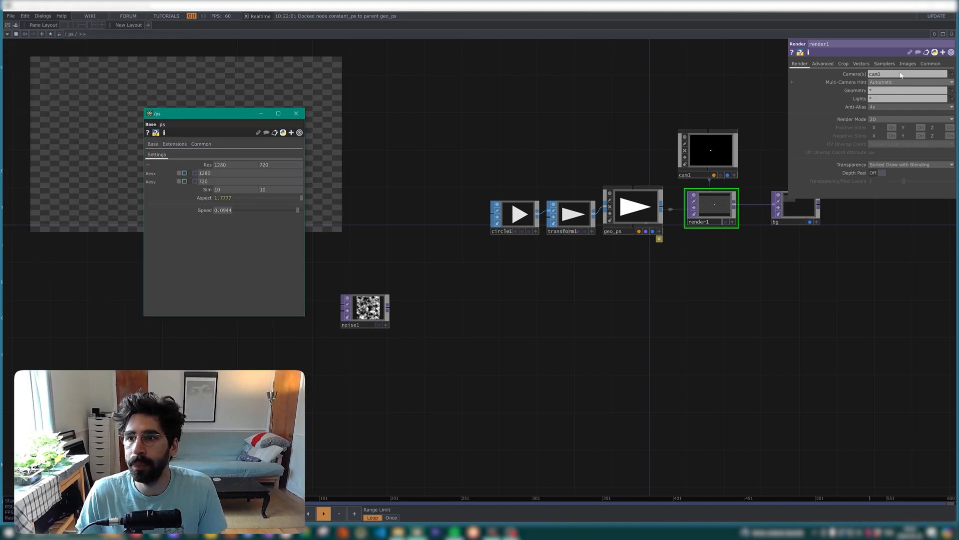
pyautogui.click(930, 63)
pyautogui.click(202, 167)
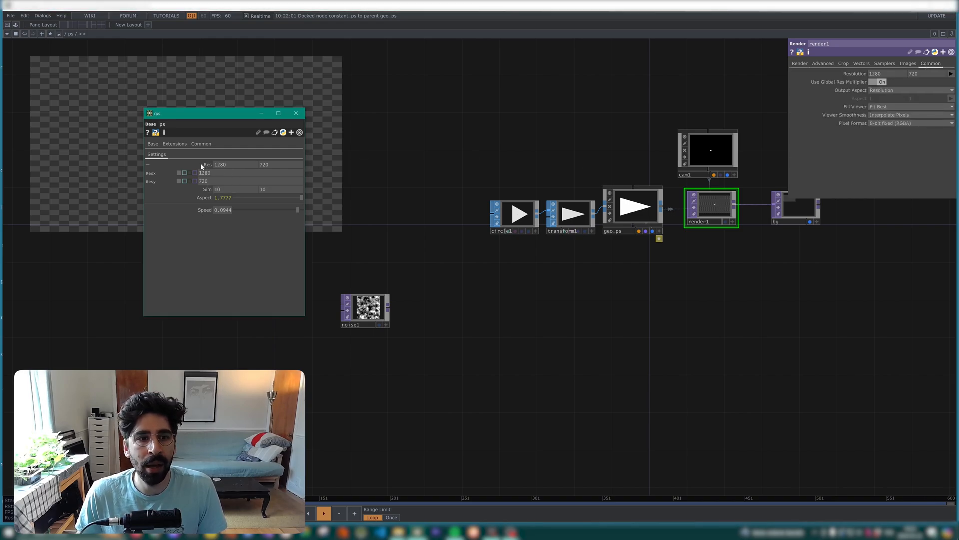
pyautogui.moveTo(937, 58); pyautogui.dragTo(860, 76)
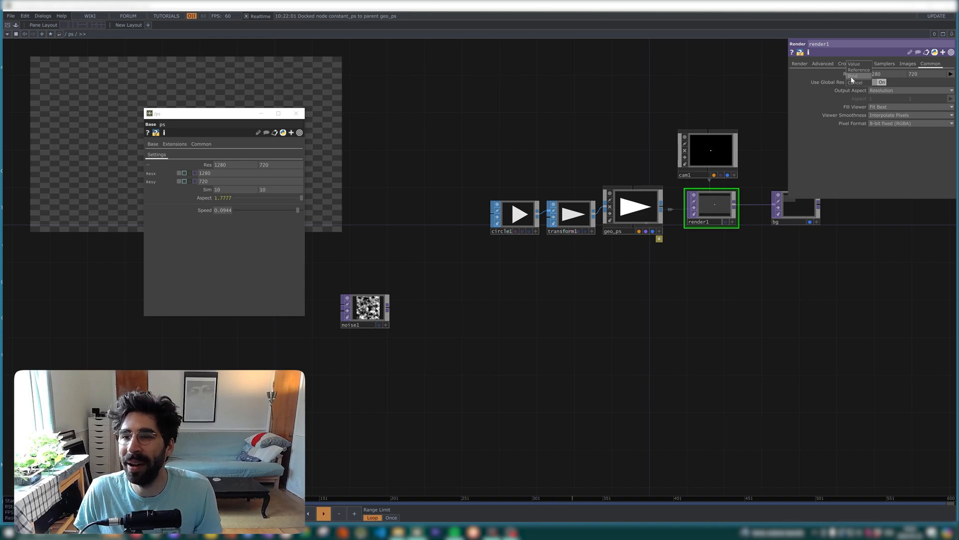
pyautogui.click(853, 76)
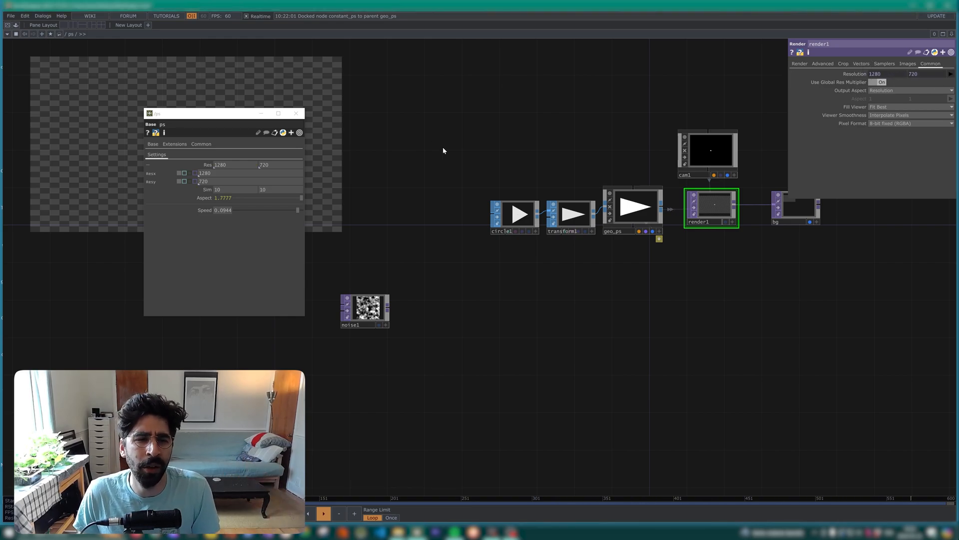
pyautogui.click(207, 165)
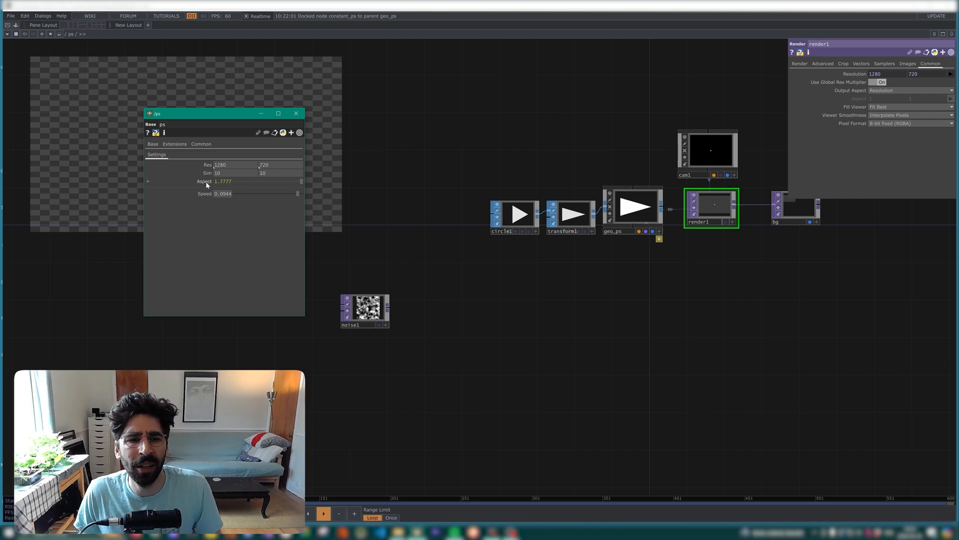
# Bind noise1's resolution to the Sim values of the ps component, then close the floating settings window
pyautogui.click(379, 311)
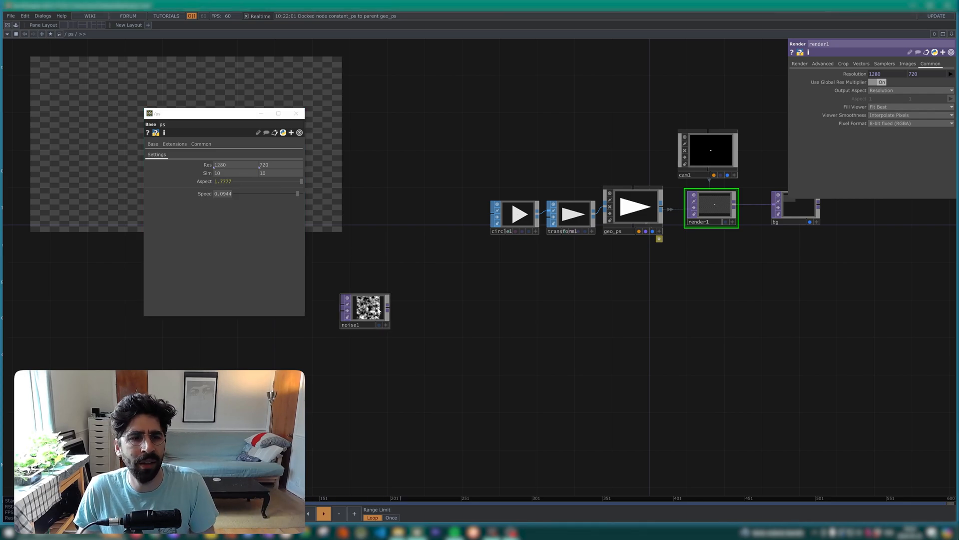
pyautogui.click(378, 310)
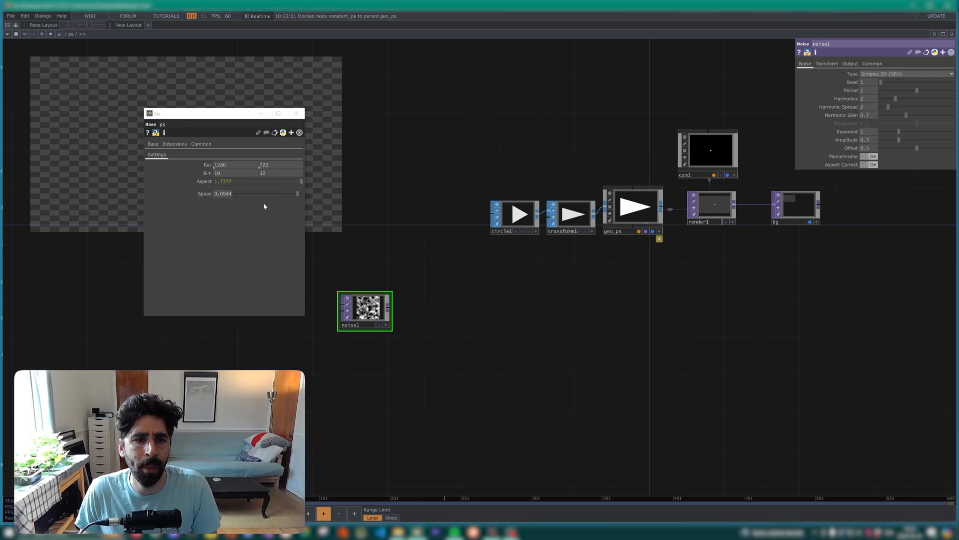
pyautogui.click(874, 66)
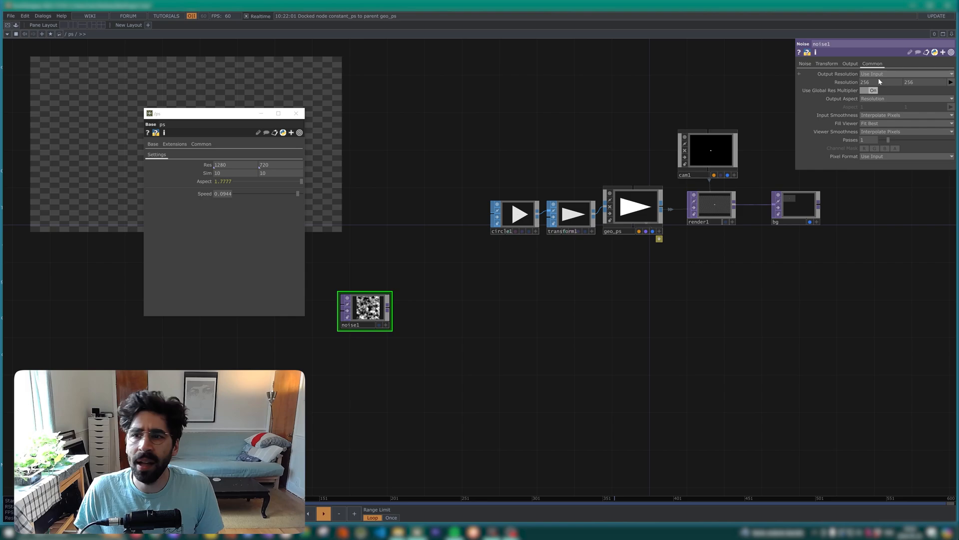
pyautogui.click(209, 174)
pyautogui.moveTo(856, 81); pyautogui.dragTo(856, 82)
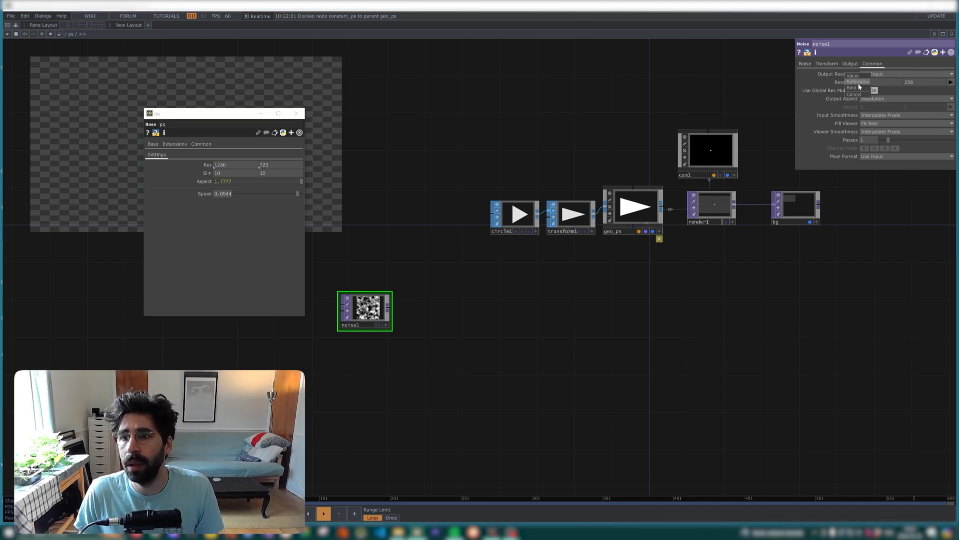
pyautogui.click(859, 82)
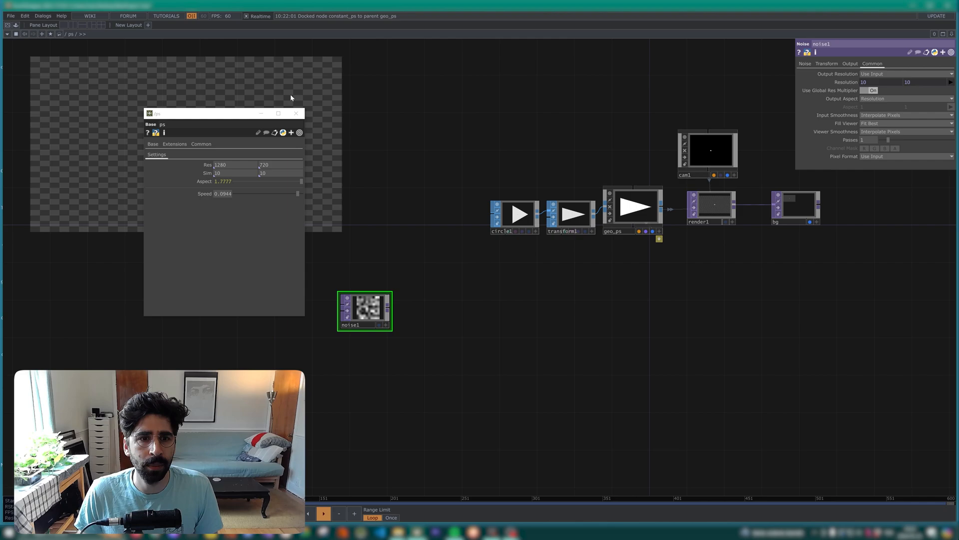
pyautogui.click(296, 114)
# Set noise1's input and viewer smoothness to Nearest Pixel and its pixel format to 32-bit float (RGBA)
pyautogui.scroll(4, 379, 322)
pyautogui.moveTo(480, 281); pyautogui.dragTo(366, 316)
pyautogui.scroll(-3, 265, 302)
pyautogui.moveTo(242, 314); pyautogui.dragTo(203, 328)
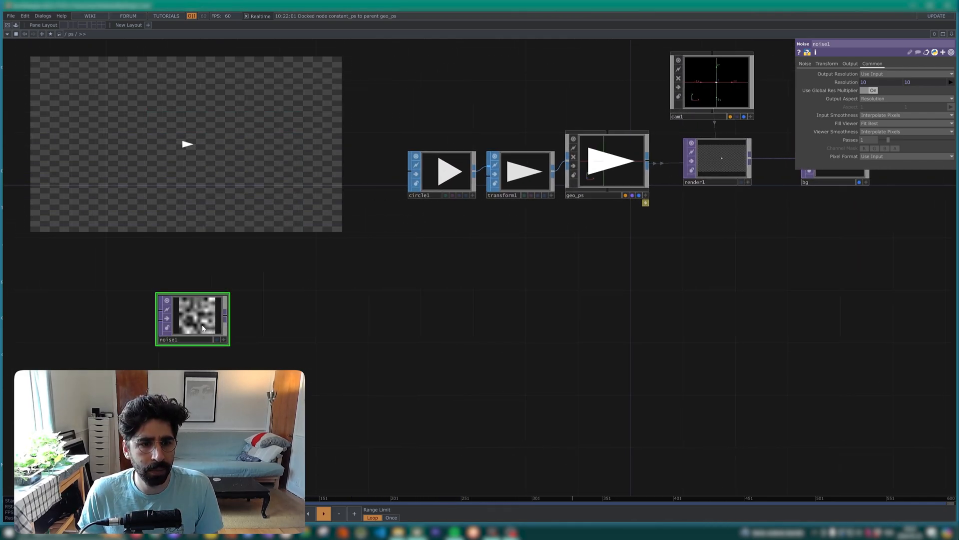
pyautogui.click(890, 115)
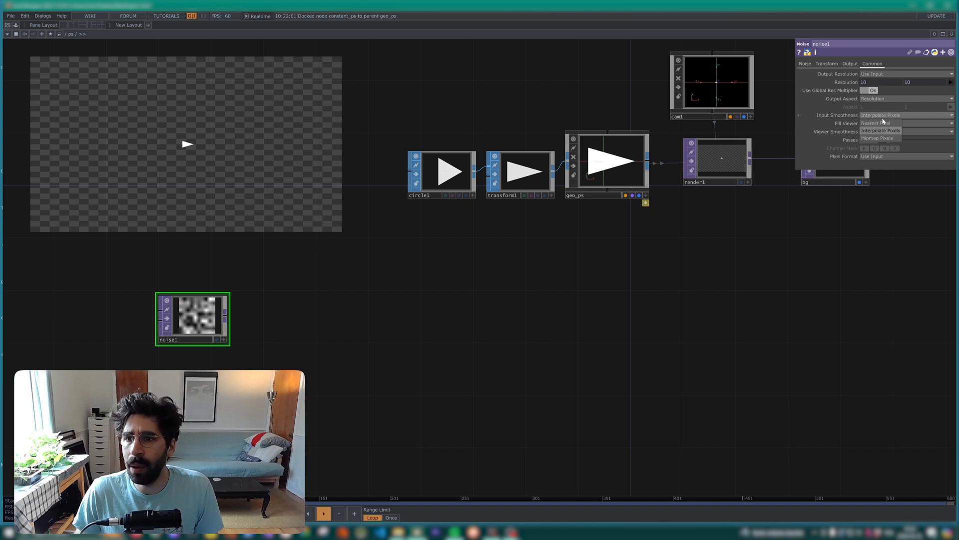
pyautogui.click(879, 124)
pyautogui.click(880, 131)
pyautogui.click(872, 142)
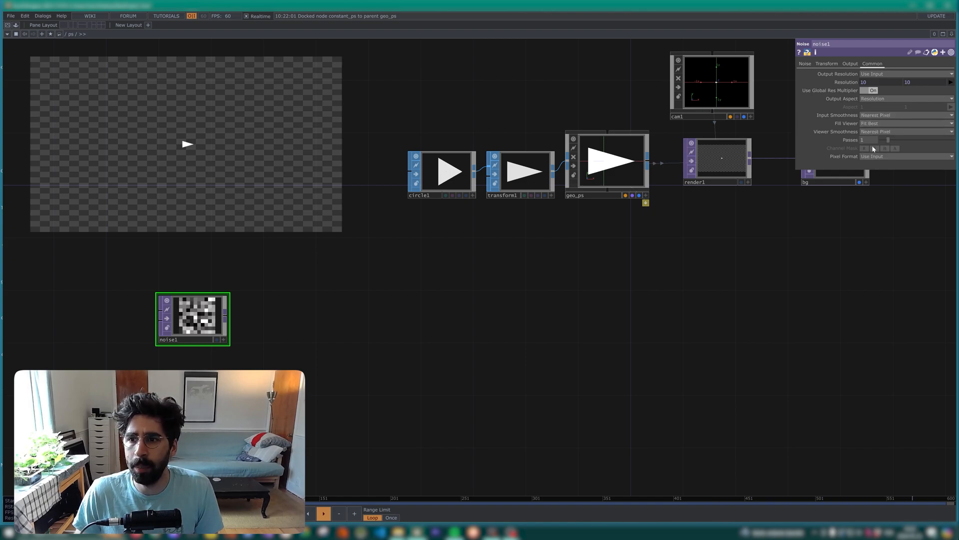
pyautogui.click(875, 157)
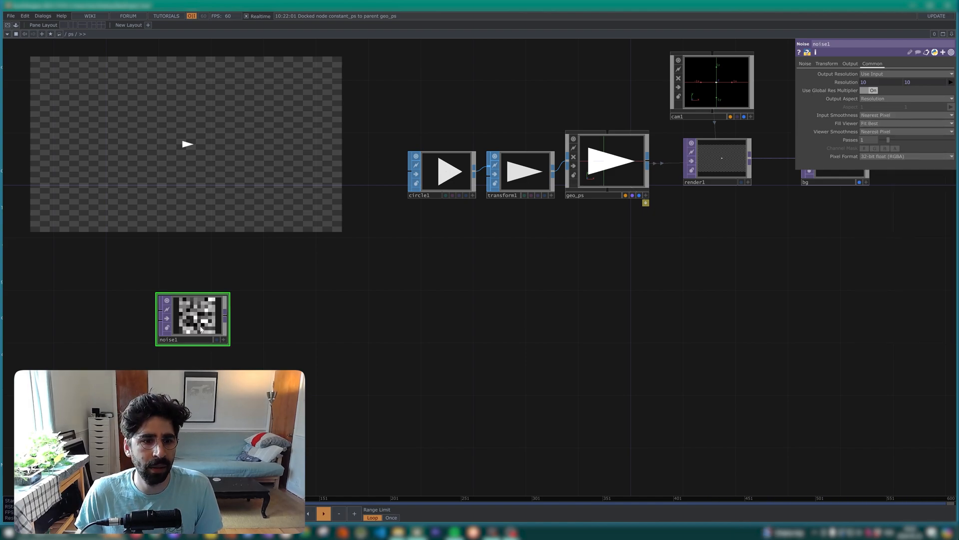
# Add a Null TOP after noise1, well to its right, and rename it pos
pyautogui.scroll(2, 201, 329)
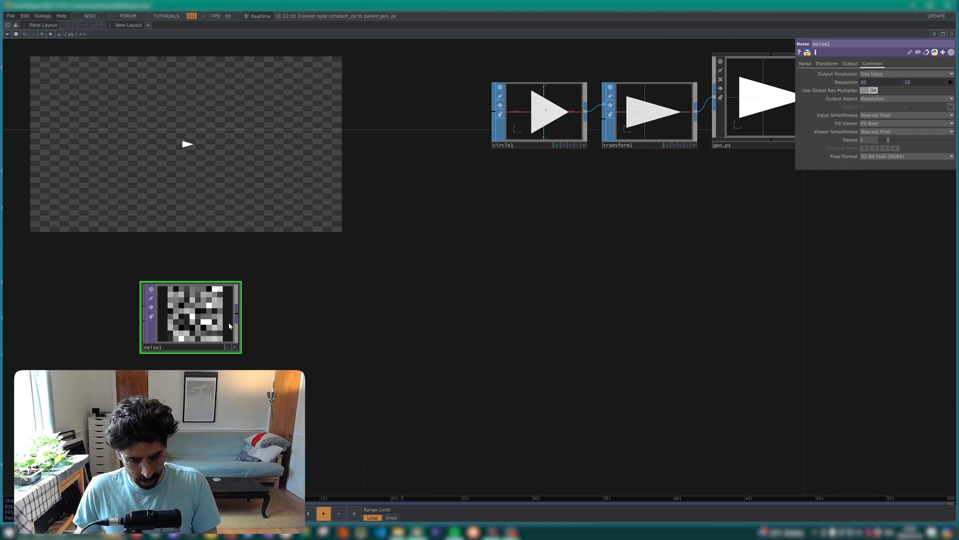
pyautogui.click(650, 299)
pyautogui.moveTo(644, 321); pyautogui.dragTo(651, 346)
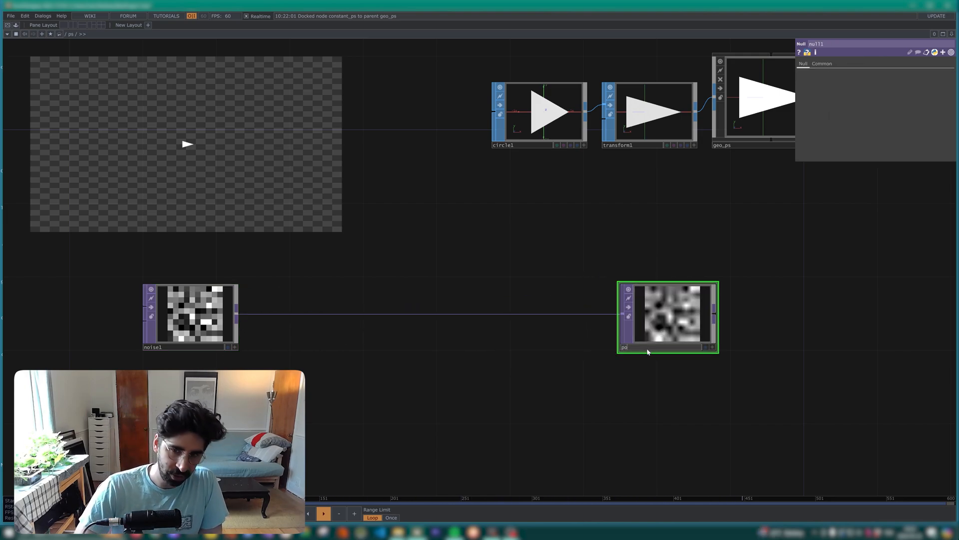
# Turn off Monochrome on noise1 and set its offset to 0 and its amplitude to 1
pyautogui.click(219, 320)
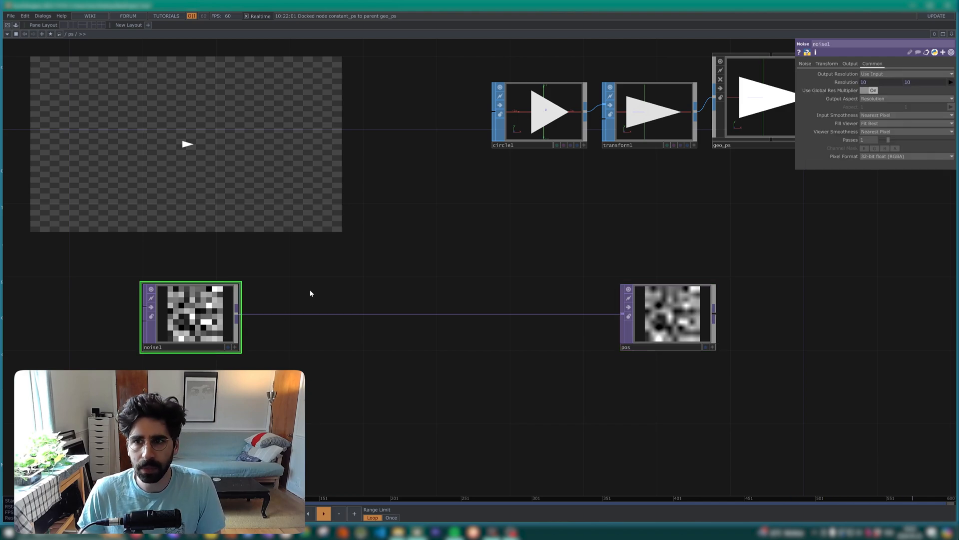
pyautogui.click(805, 64)
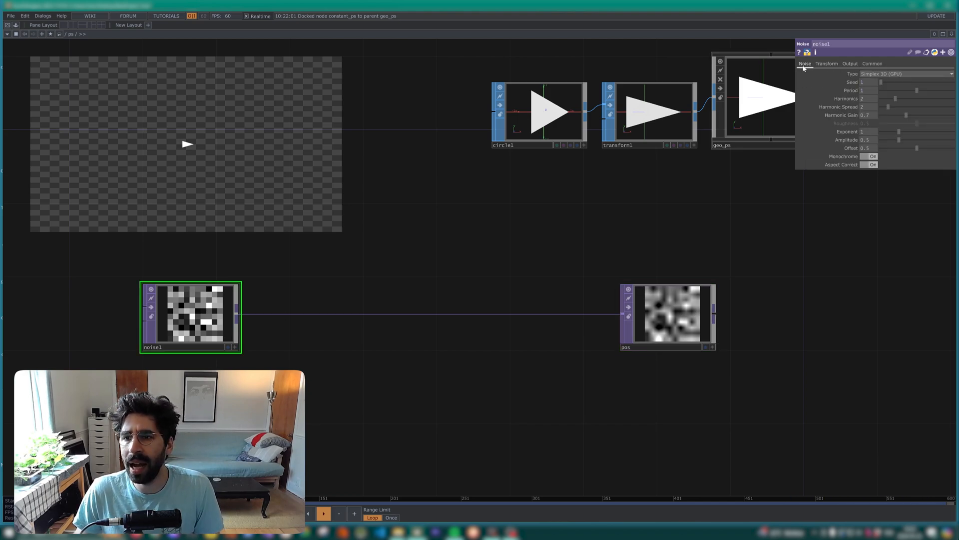
pyautogui.click(872, 157)
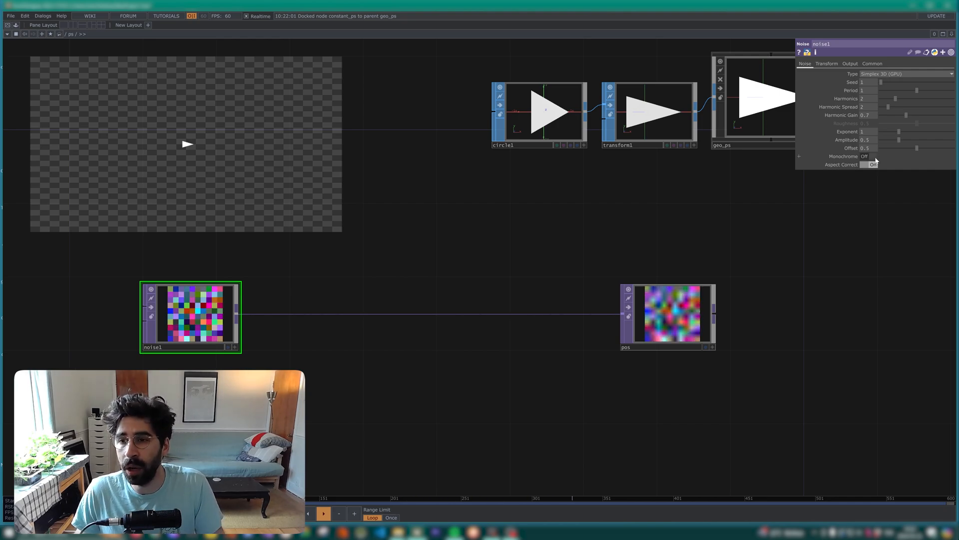
pyautogui.moveTo(907, 146); pyautogui.dragTo(822, 139)
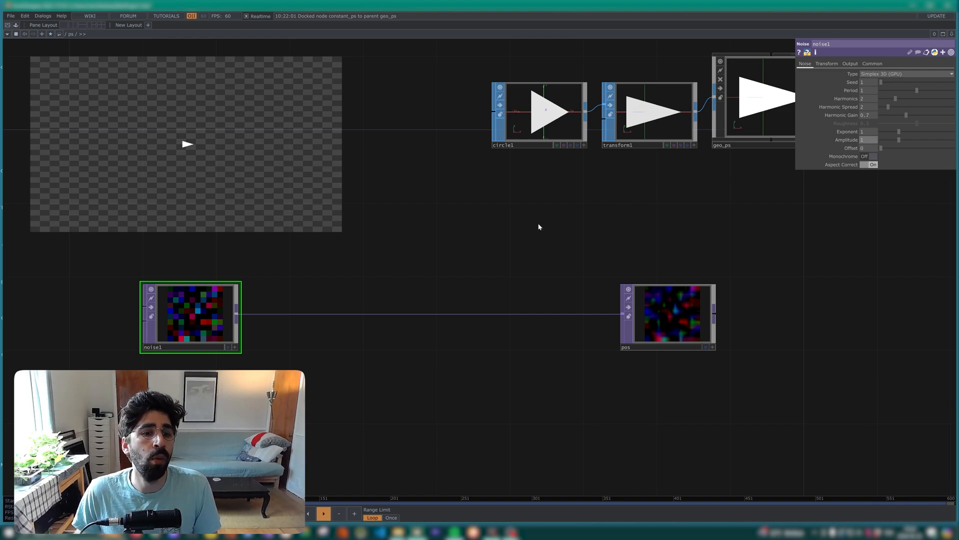
pyautogui.press('Return')
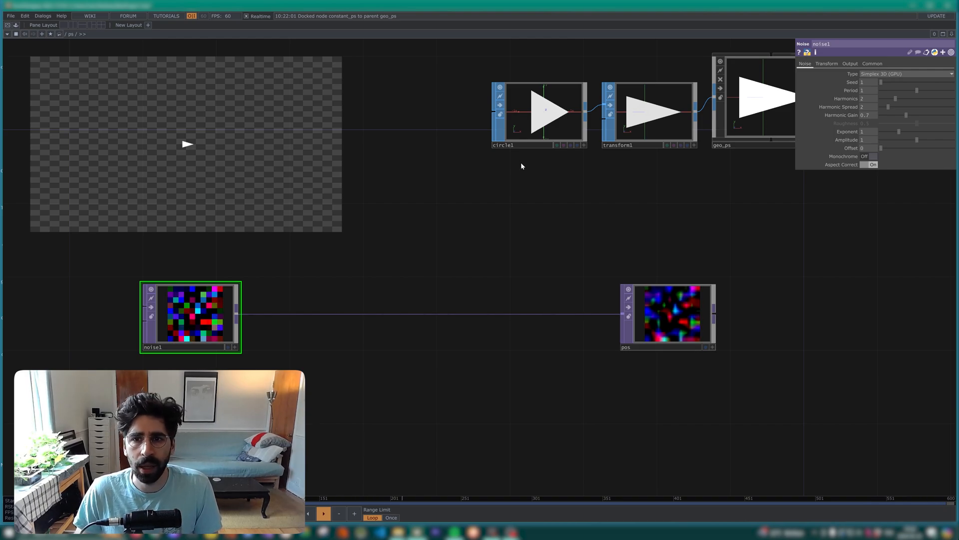
# Turn on instancing for geo_ps and assign pos as its default instance operator
pyautogui.moveTo(536, 181); pyautogui.dragTo(457, 198)
pyautogui.moveTo(556, 215); pyautogui.dragTo(488, 123, button='right')
pyautogui.moveTo(554, 222); pyautogui.dragTo(470, 217)
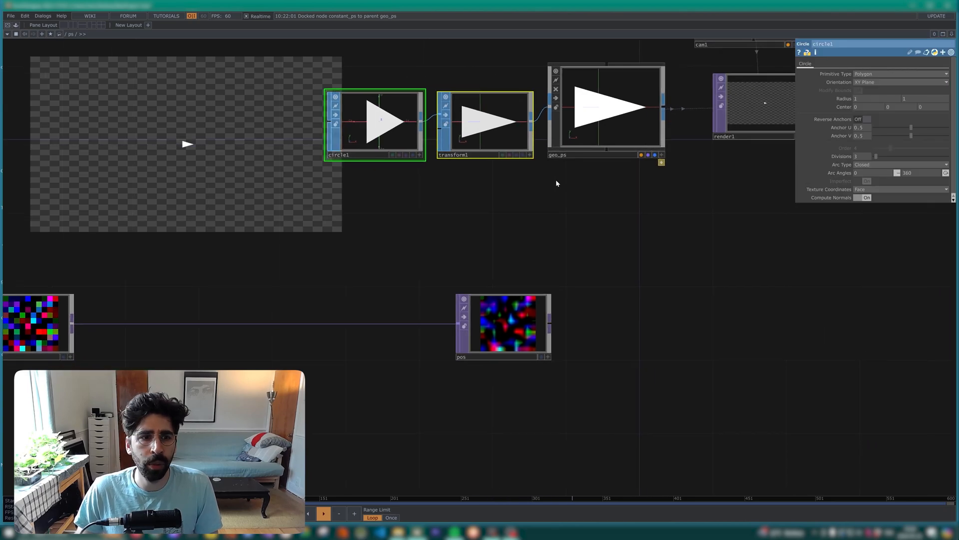
pyautogui.scroll(-3, 556, 183)
pyautogui.moveTo(531, 294); pyautogui.dragTo(570, 296)
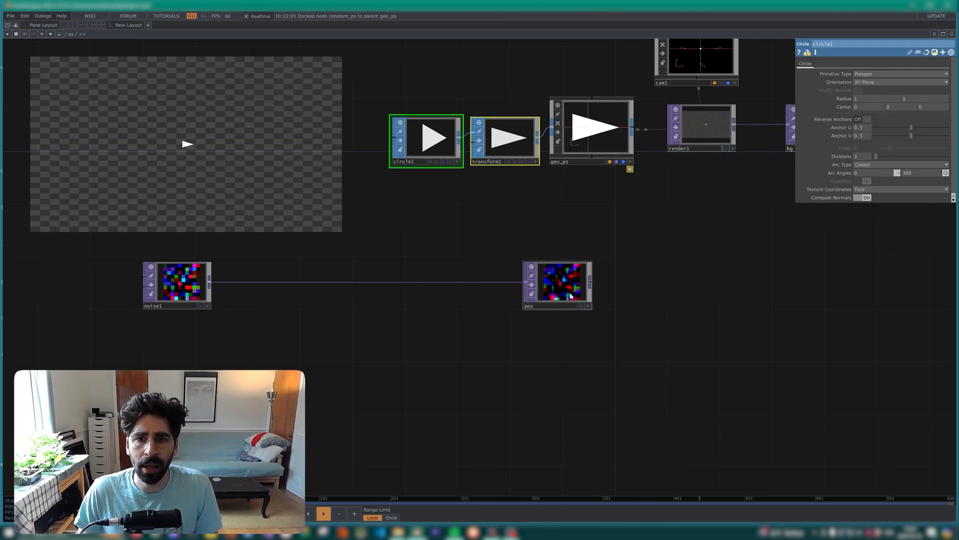
pyautogui.click(595, 125)
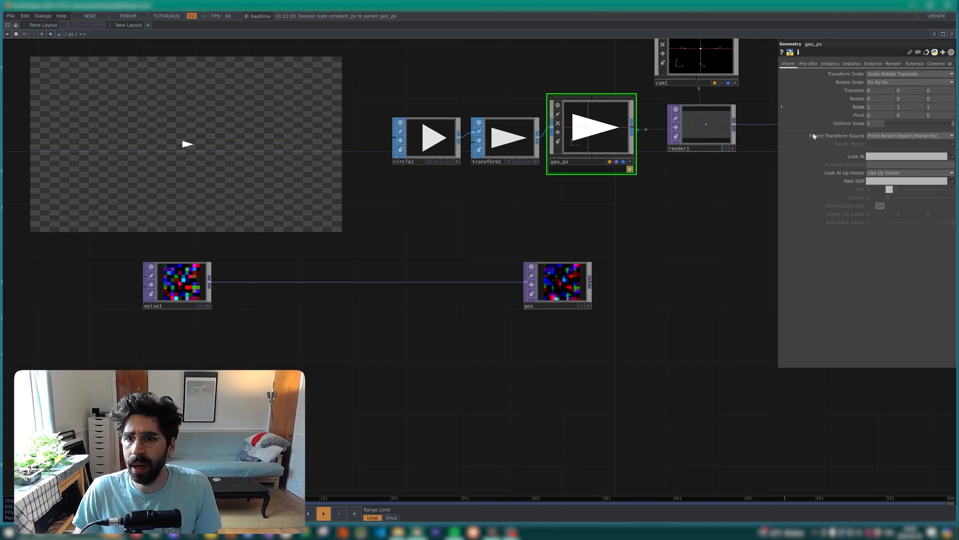
pyautogui.click(830, 64)
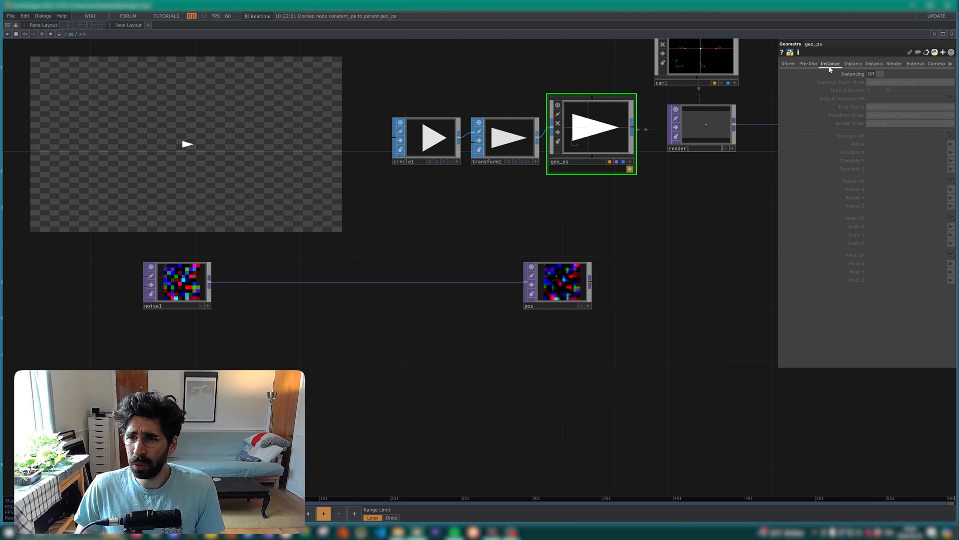
pyautogui.click(877, 74)
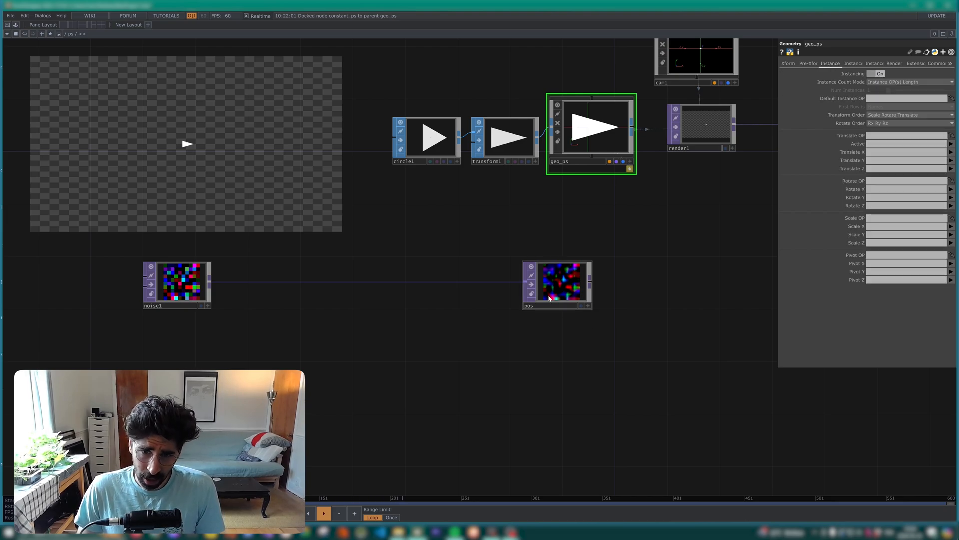
pyautogui.click(547, 267)
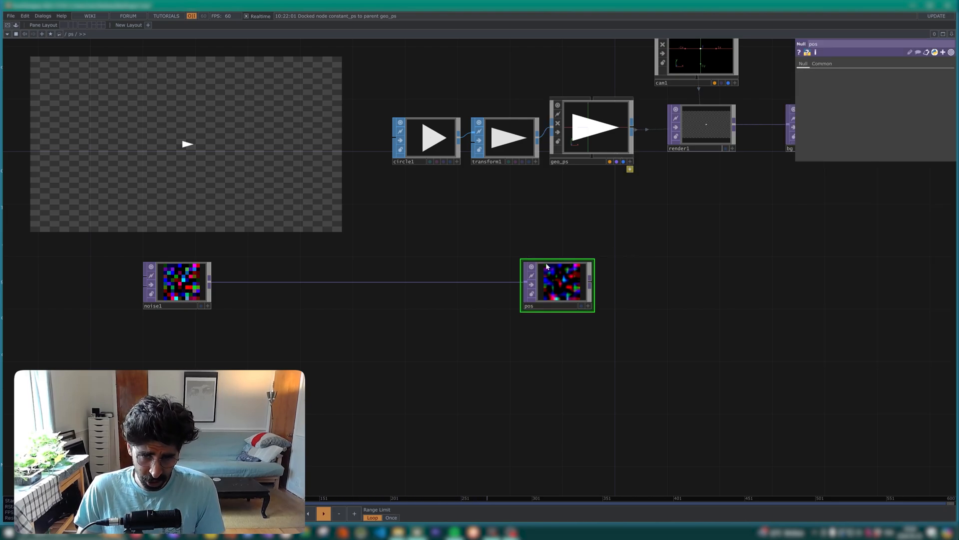
pyautogui.click(610, 135)
pyautogui.moveTo(562, 281); pyautogui.dragTo(890, 100)
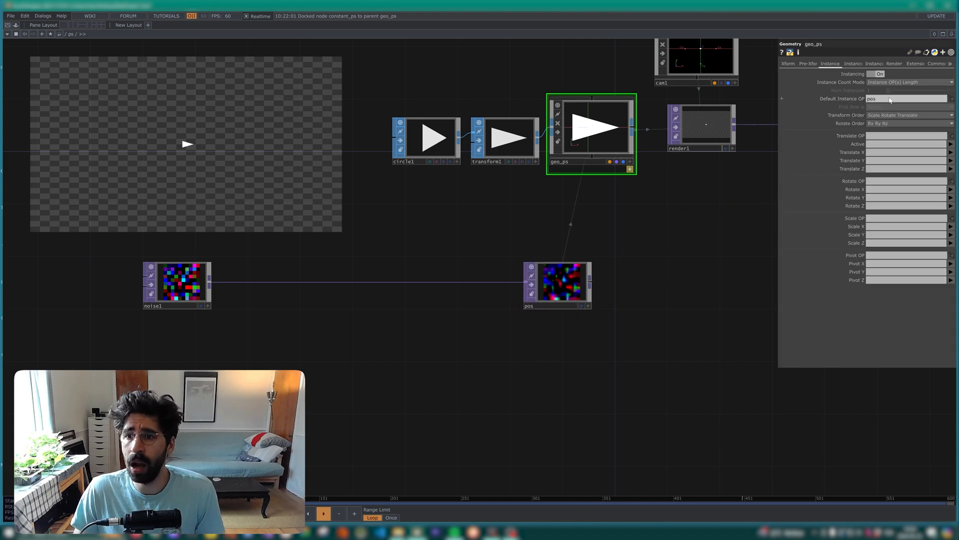
# Map the instance translation of geo_ps to the pos channels: X to r, Y to g and Z to b
pyautogui.click(951, 162)
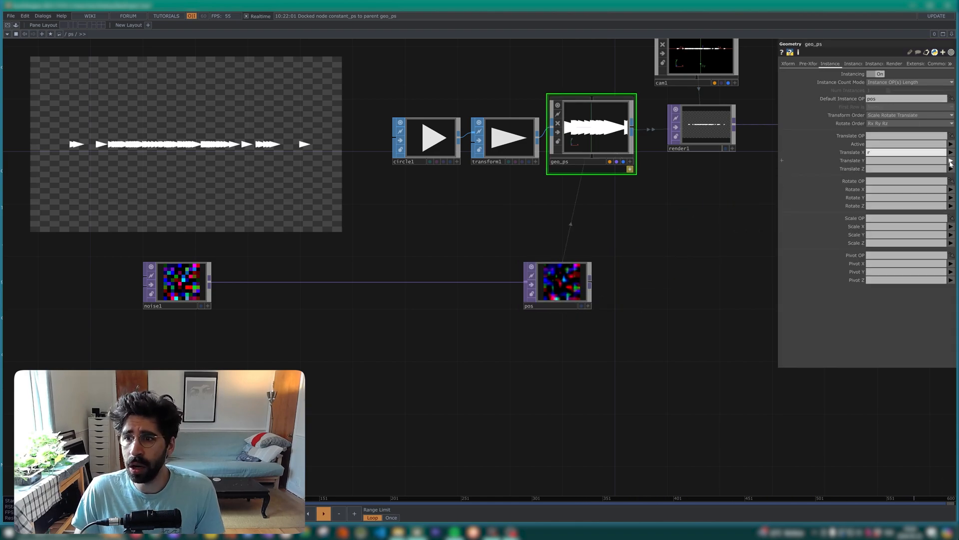
pyautogui.click(951, 161)
pyautogui.click(952, 176)
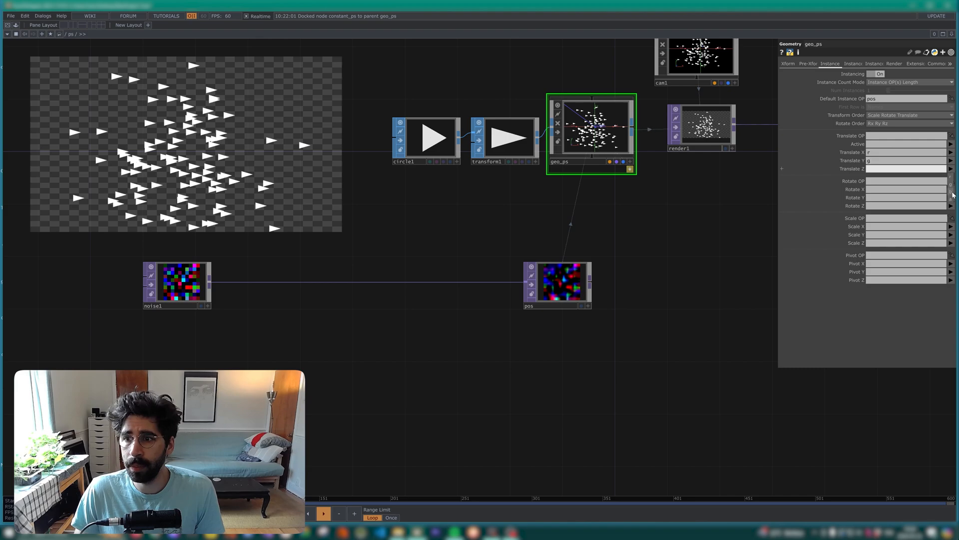
pyautogui.click(952, 193)
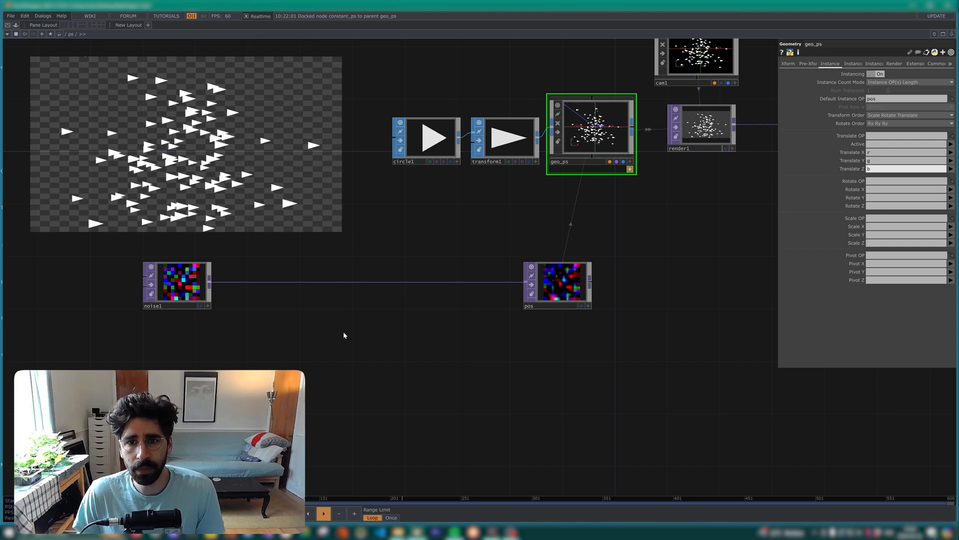
# Move noise1 farther away from pos to free up room in the chain between them
pyautogui.moveTo(373, 329); pyautogui.dragTo(446, 320)
pyautogui.click(274, 280)
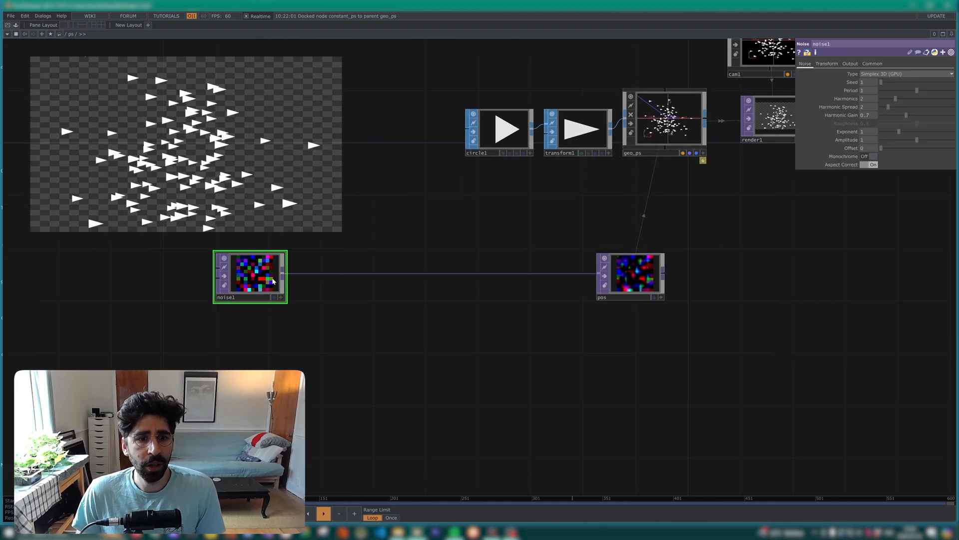
pyautogui.moveTo(316, 306); pyautogui.dragTo(366, 309)
pyautogui.moveTo(331, 284); pyautogui.dragTo(254, 283)
pyautogui.rightClick(253, 282)
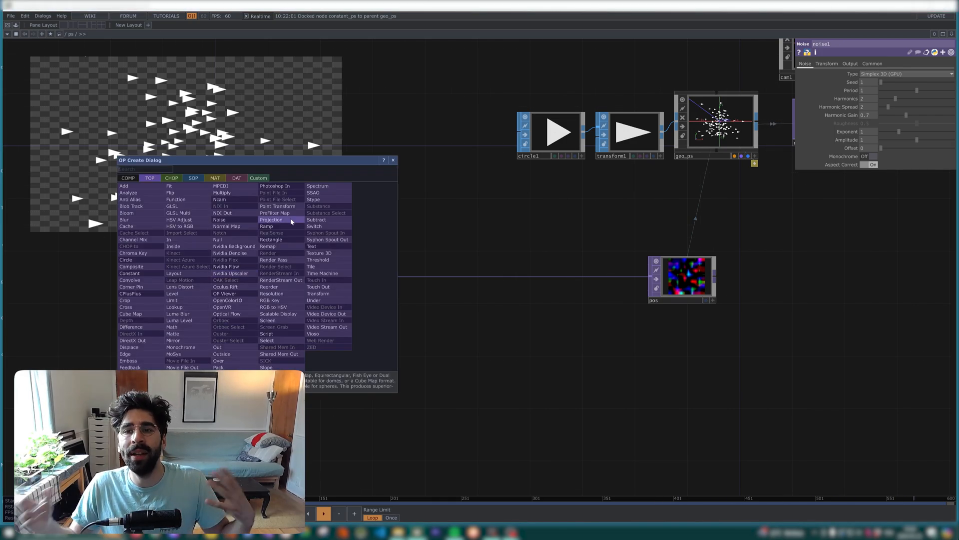
pyautogui.click(623, 82)
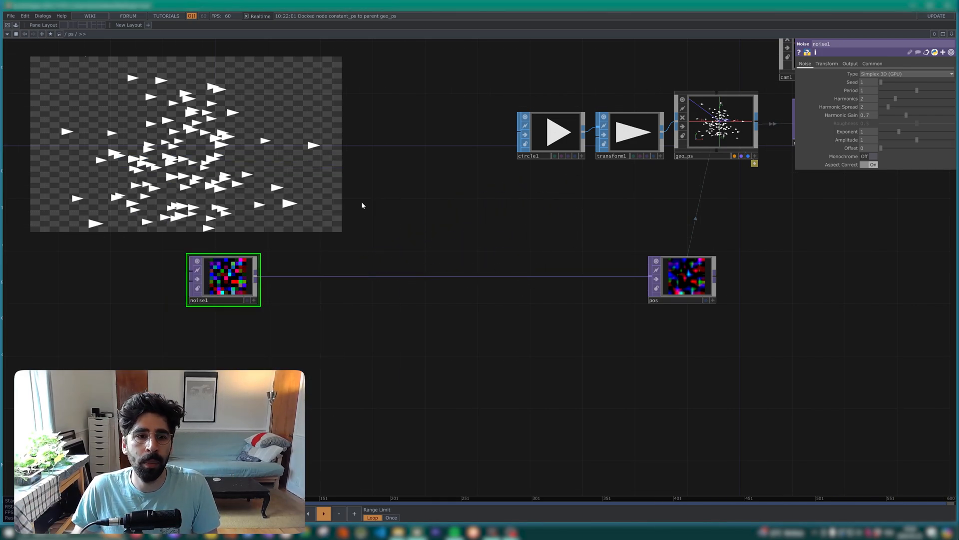
# Examine the depth spread of the geo_ps instances from the side in a full 3D view and return to the network
pyautogui.click(715, 127)
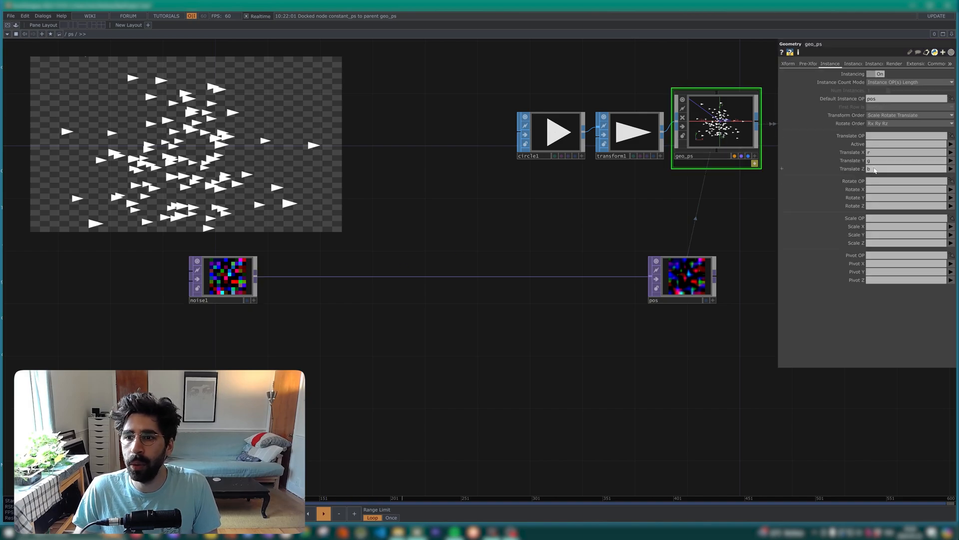
pyautogui.hotkey('alt', '3')
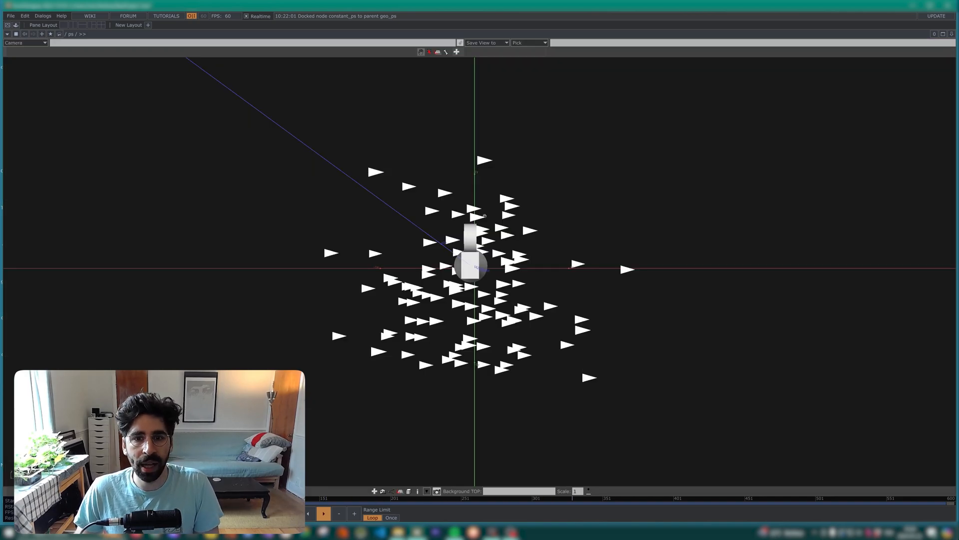
pyautogui.moveTo(483, 218); pyautogui.dragTo(350, 240)
pyautogui.scroll(-5, 692, 185)
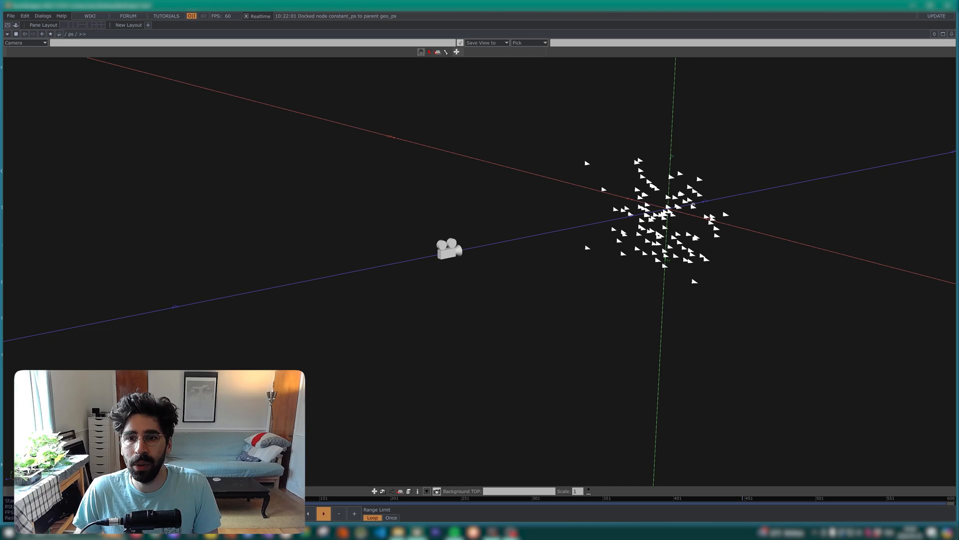
pyautogui.moveTo(692, 185); pyautogui.dragTo(522, 225, button='right')
pyautogui.moveTo(522, 225); pyautogui.dragTo(493, 245)
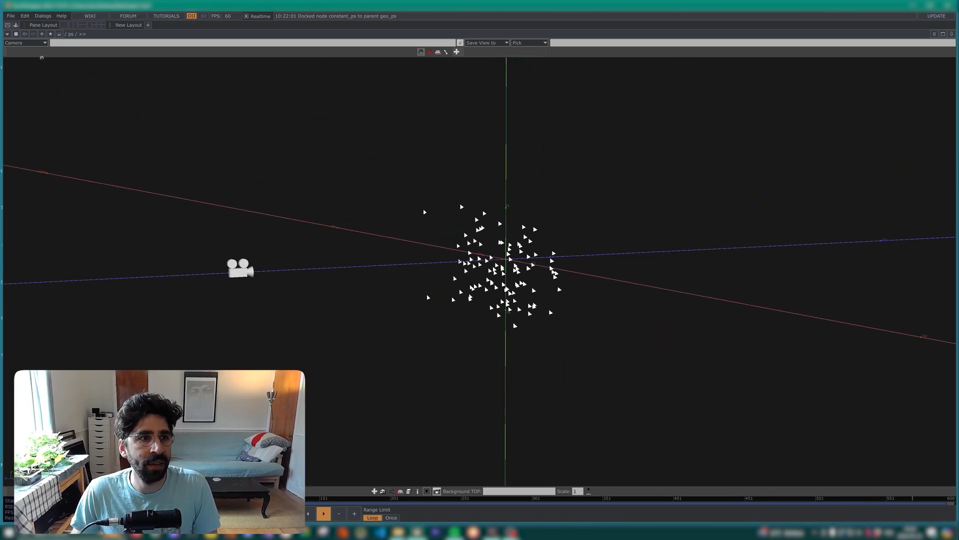
pyautogui.click(7, 34)
pyautogui.click(15, 43)
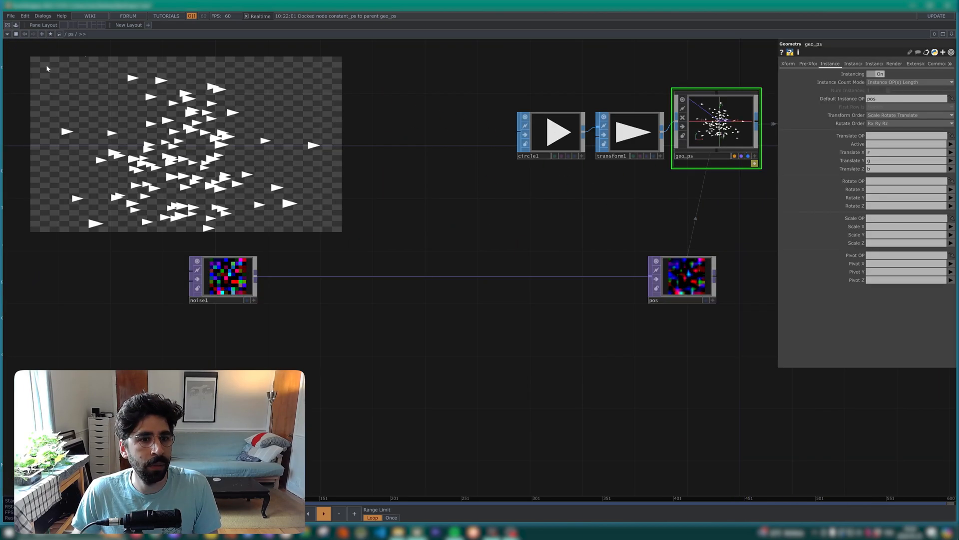
# Insert a Math TOP between noise1 and pos
pyautogui.scroll(6, 243, 261)
pyautogui.scroll(-3, 322, 287)
pyautogui.scroll(-1, 323, 288)
pyautogui.rightClick(311, 285)
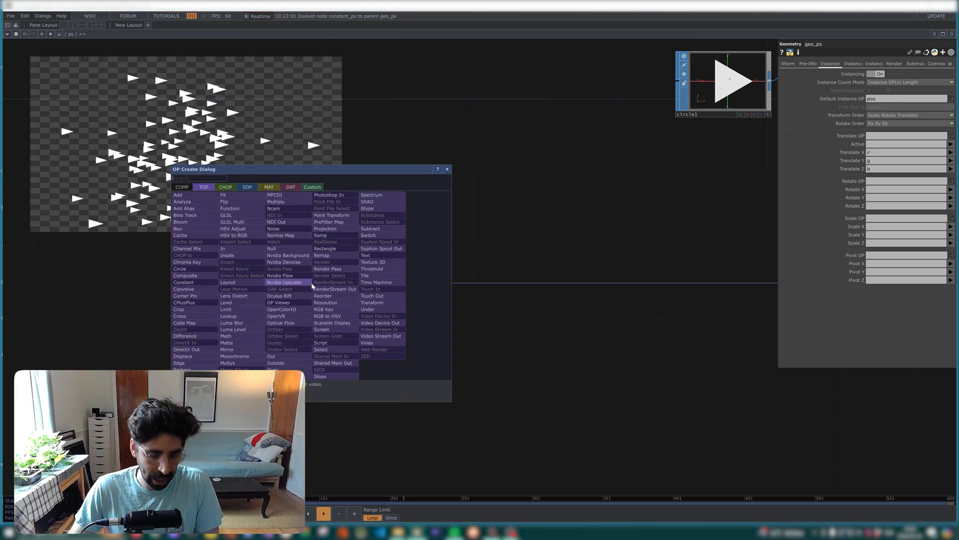
pyautogui.write('math')
pyautogui.click(229, 336)
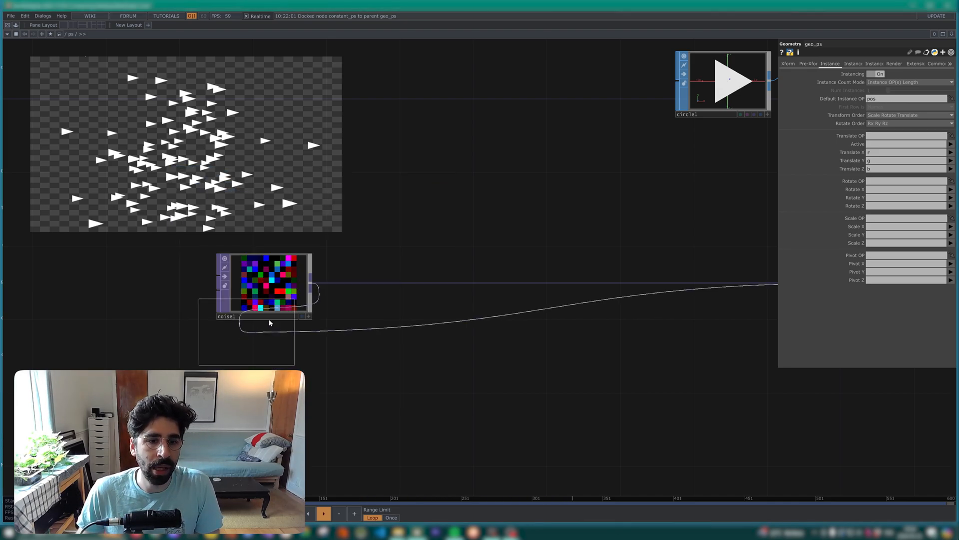
pyautogui.click(383, 293)
# Set the upper To Range B value of math1 to 0 and move the node about midway between noise1 and pos
pyautogui.click(840, 65)
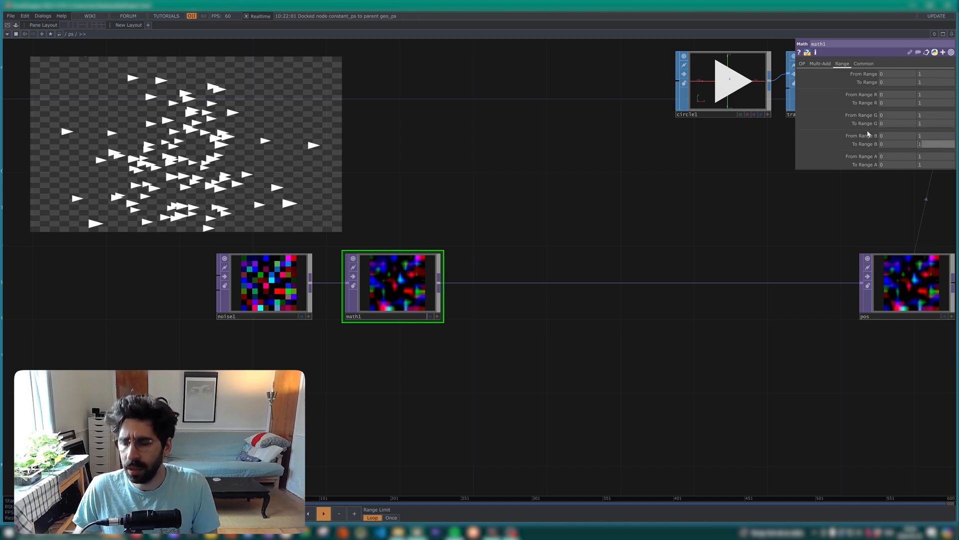
pyautogui.press('Return')
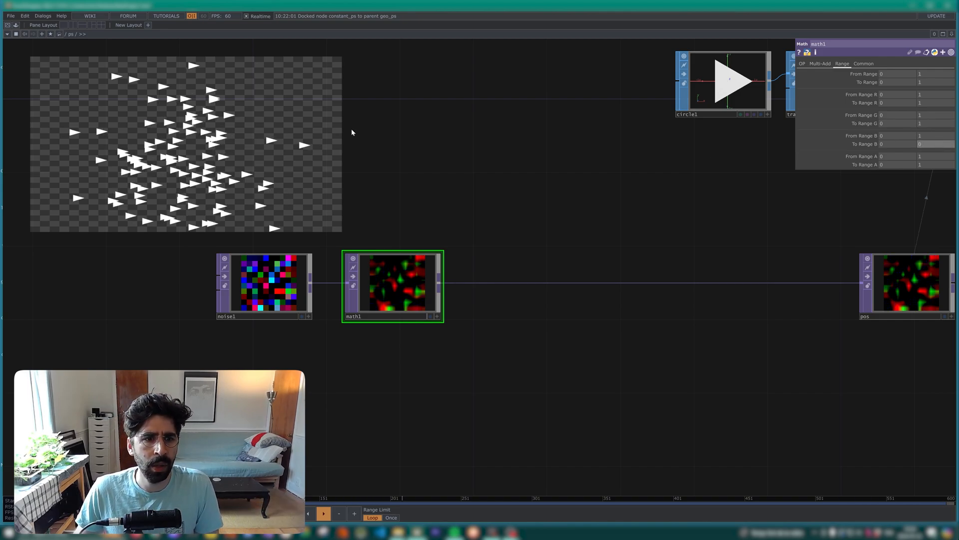
pyautogui.scroll(-5, 534, 286)
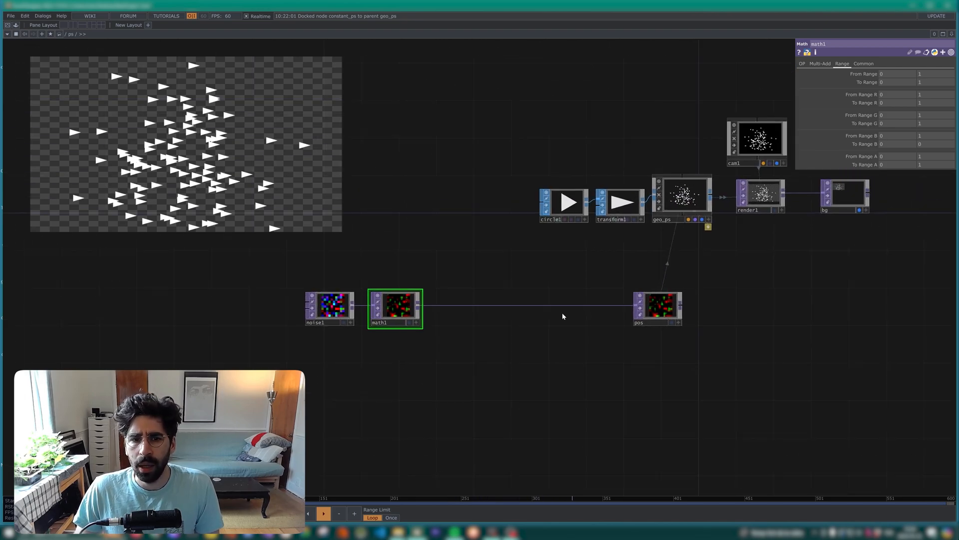
pyautogui.moveTo(311, 268); pyautogui.dragTo(356, 268)
pyautogui.moveTo(435, 314); pyautogui.dragTo(494, 317)
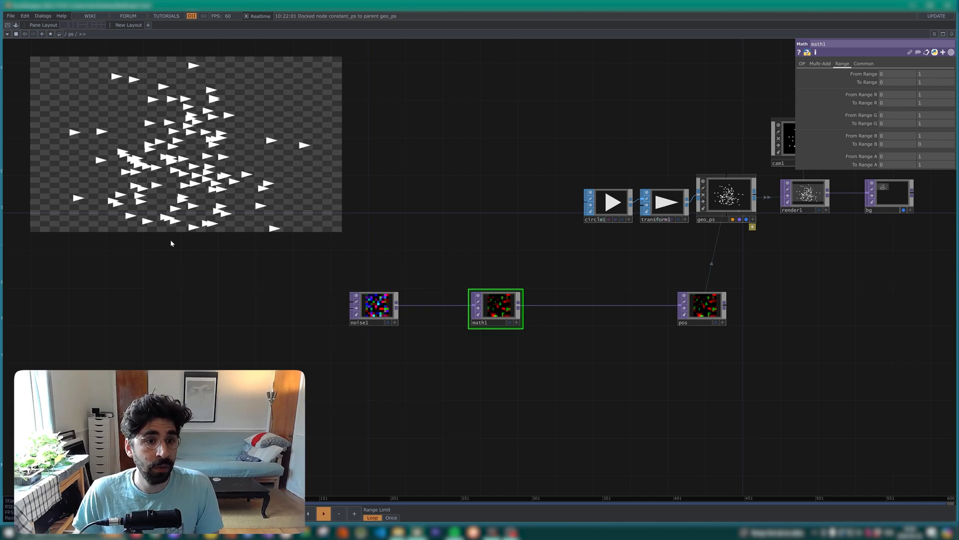
# Add a Parameter CHOP above the noise chain and limit it to the Speed parameter of the ps Base
pyautogui.rightClick(71, 35)
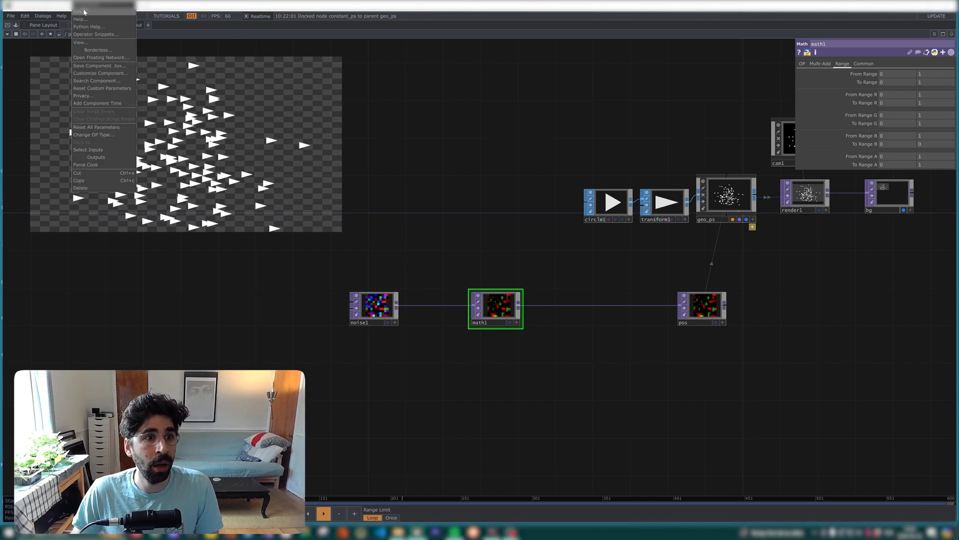
pyautogui.click(85, 7)
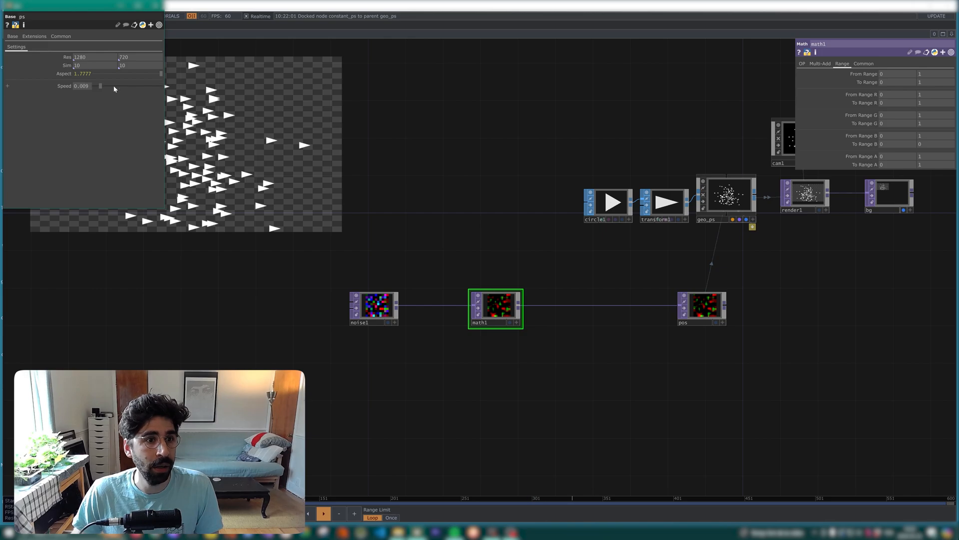
pyautogui.click(156, 5)
pyautogui.press('Tab')
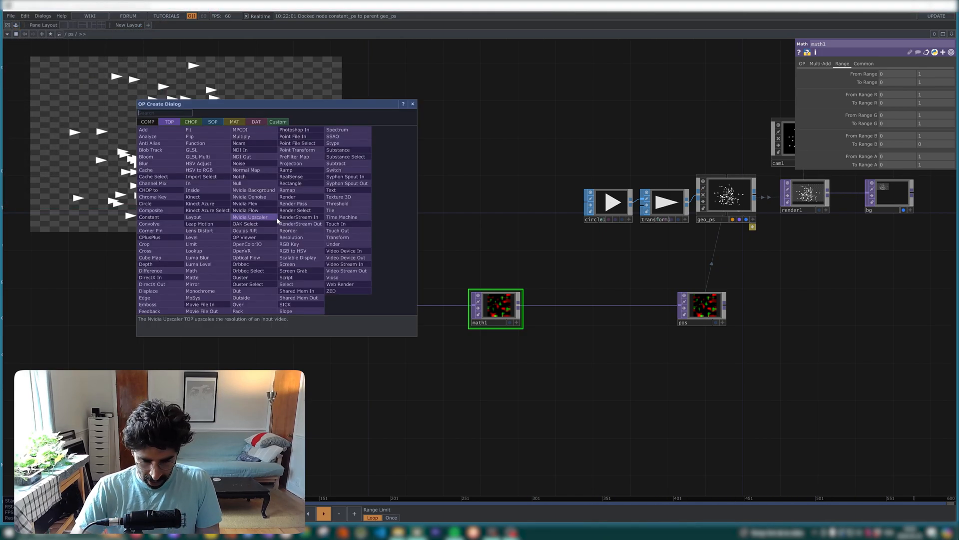
pyautogui.write('para')
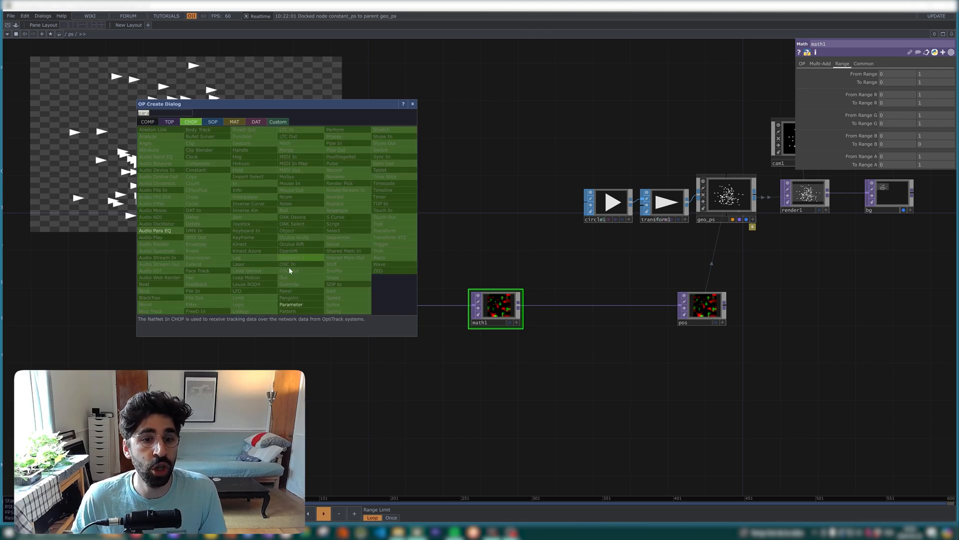
pyautogui.click(300, 306)
pyautogui.click(262, 259)
pyautogui.scroll(5, 268, 264)
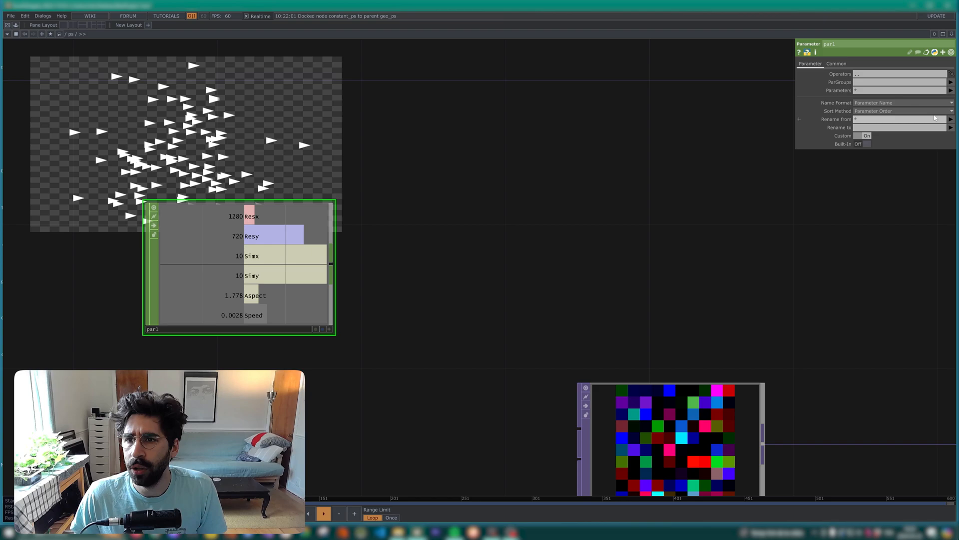
pyautogui.click(950, 91)
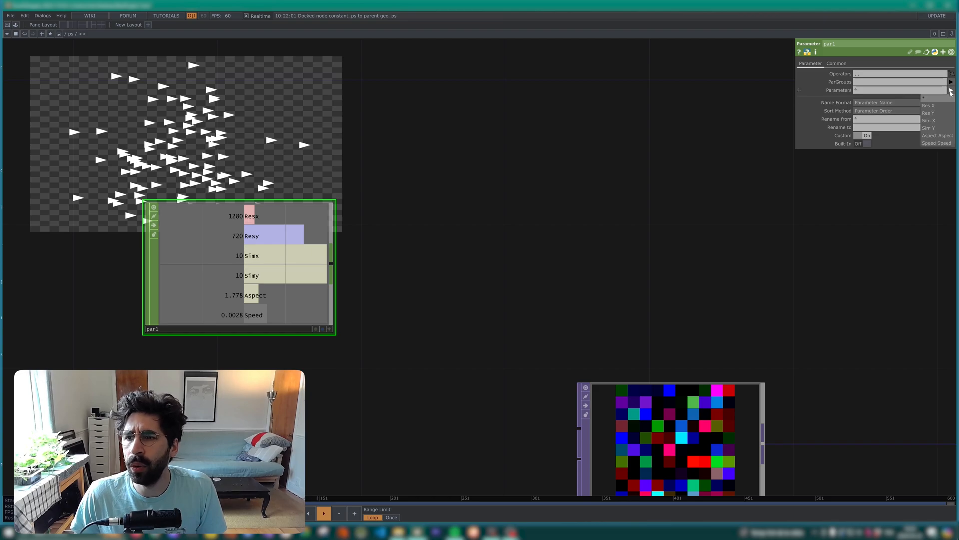
pyautogui.click(938, 144)
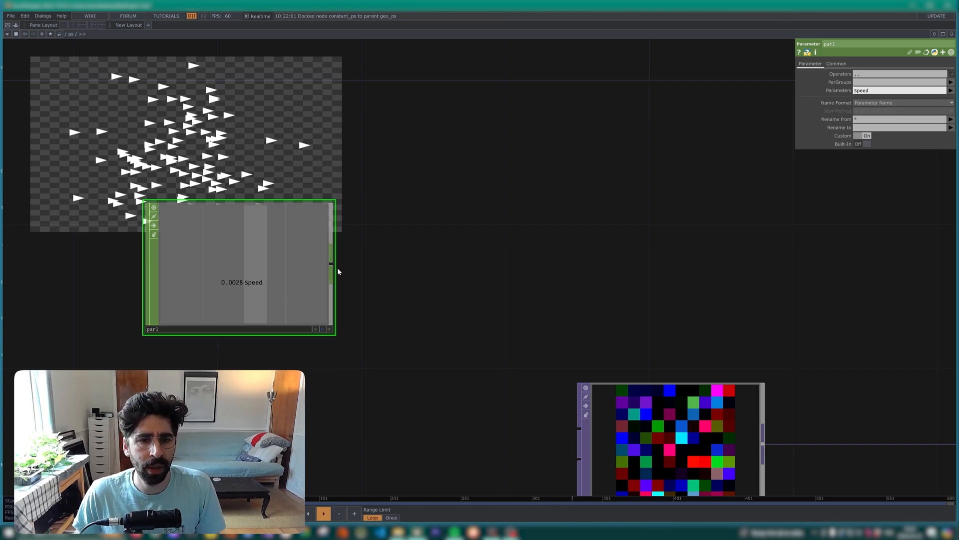
# Connect a Speed CHOP after par1, followed by a Null CHOP renamed null_speed
pyautogui.press('Tab')
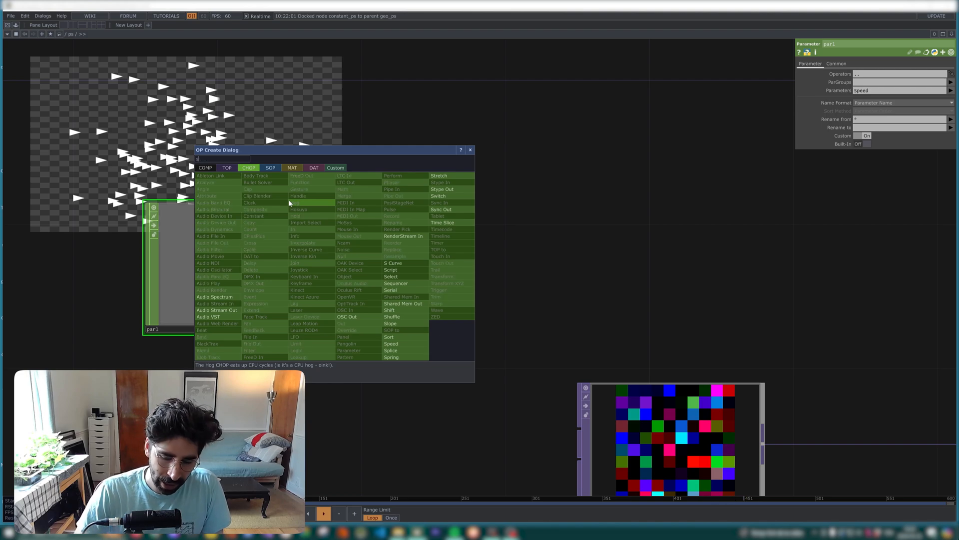
pyautogui.click(392, 344)
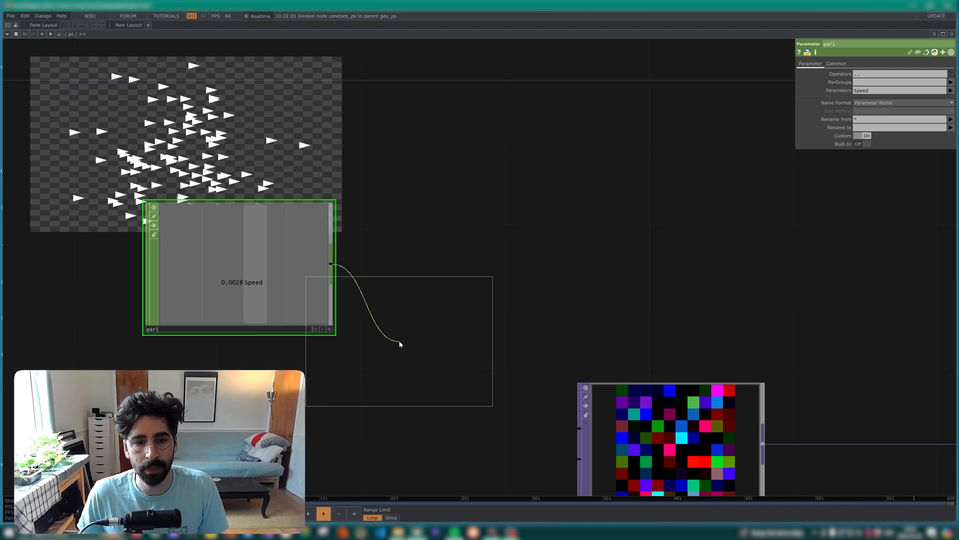
pyautogui.click(452, 268)
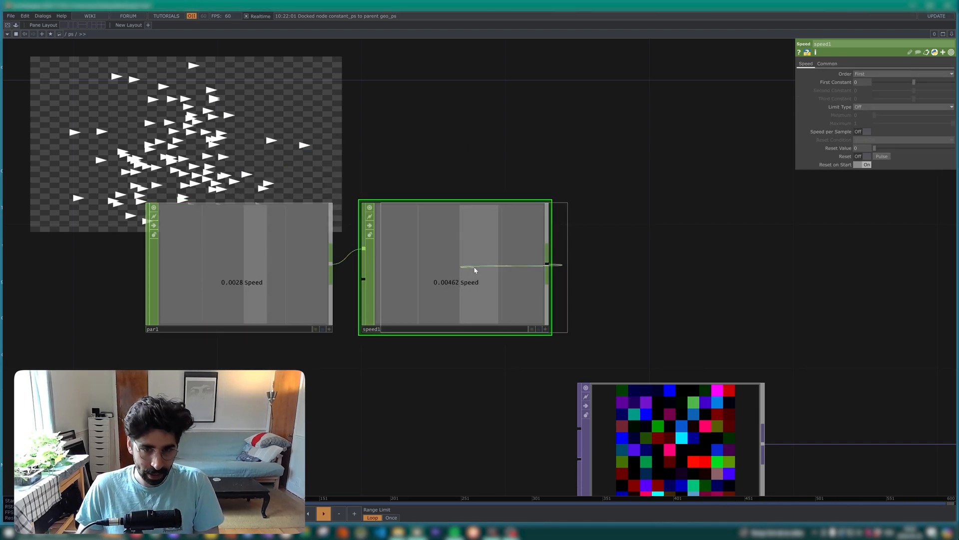
pyautogui.click(675, 271)
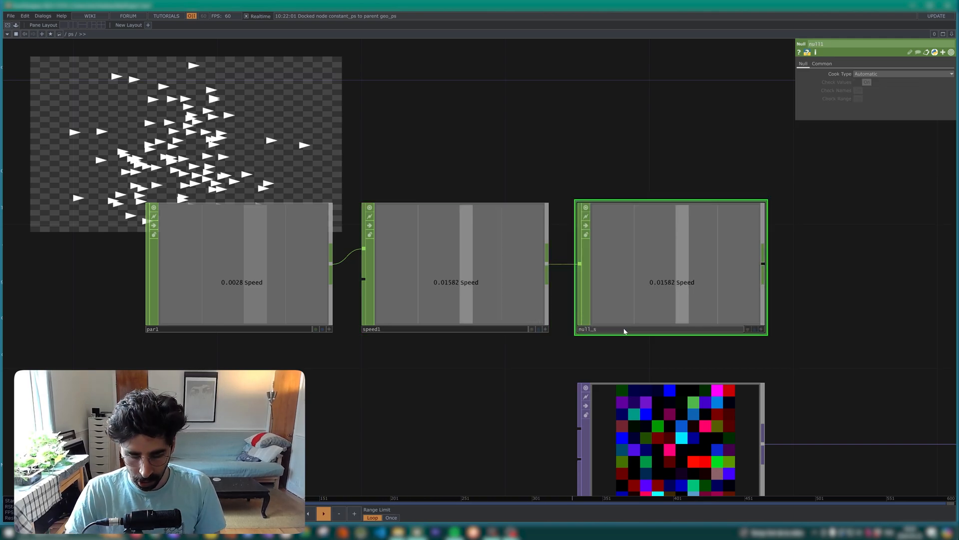
# Change the noise type of noise1 to Simplex 2D (GPU)
pyautogui.scroll(-3, 644, 327)
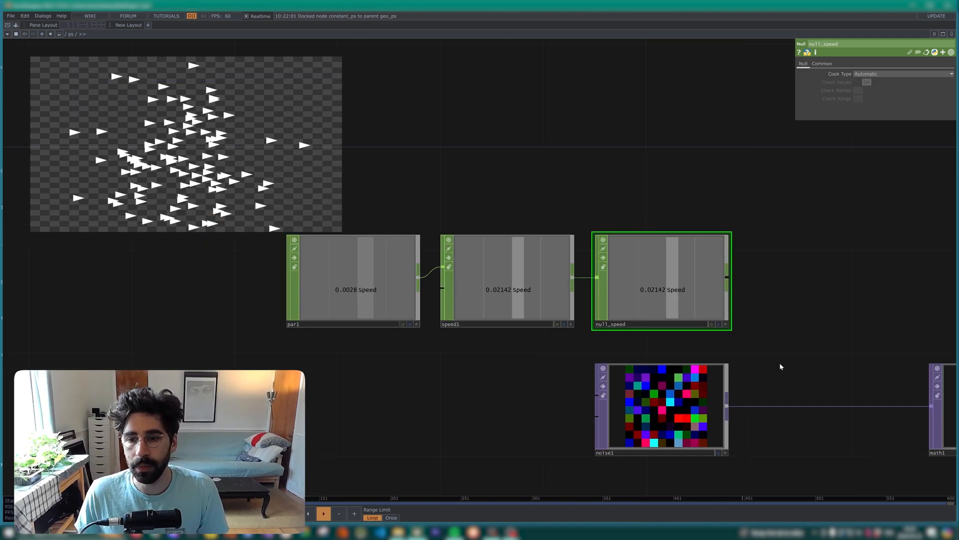
pyautogui.moveTo(779, 362); pyautogui.dragTo(713, 355)
pyautogui.click(623, 388)
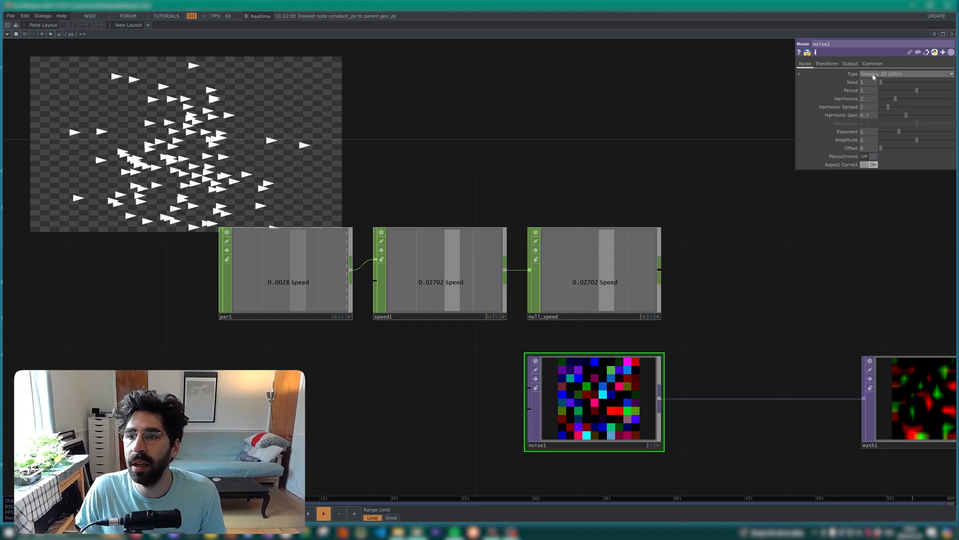
pyautogui.click(868, 75)
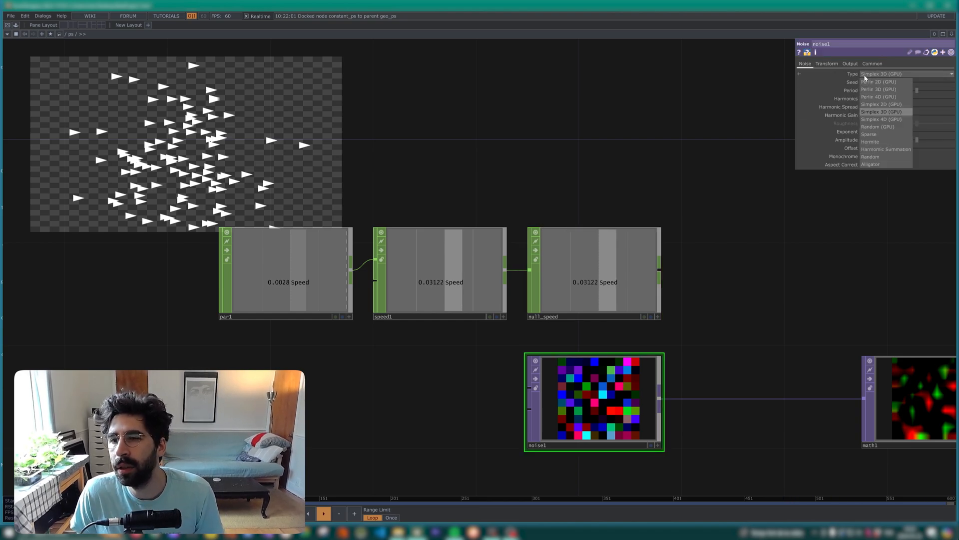
pyautogui.click(875, 104)
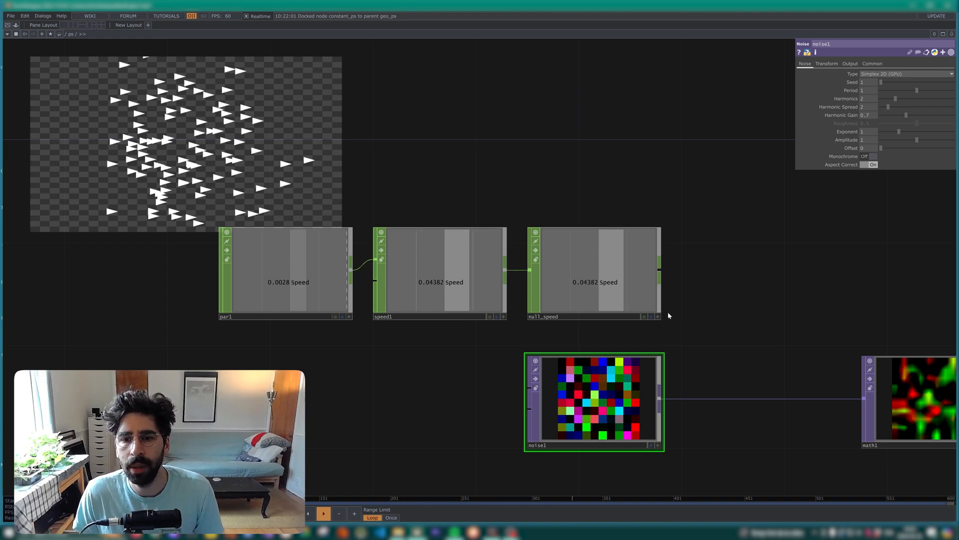
# Drive the Translate Y value of noise1 with the Speed channel of null_speed
pyautogui.click(827, 64)
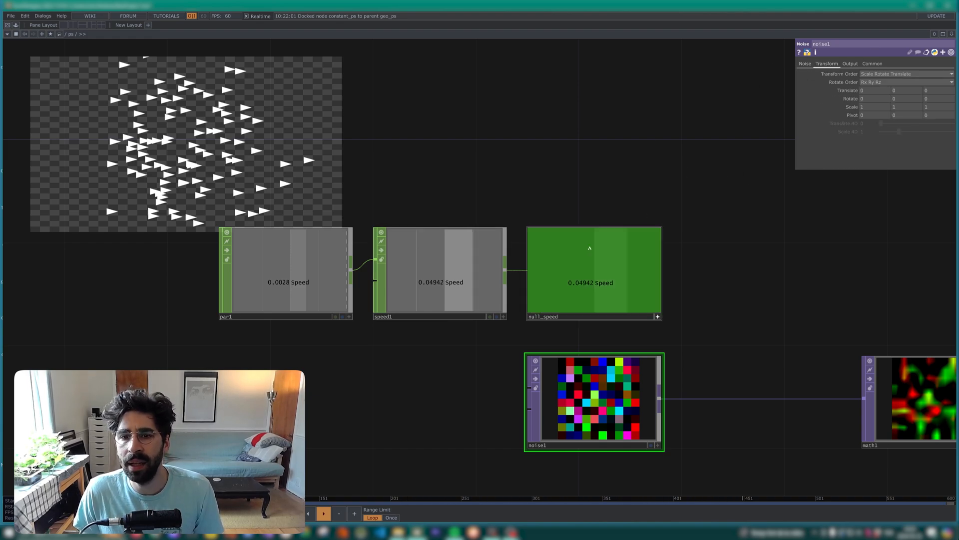
pyautogui.moveTo(907, 88); pyautogui.dragTo(909, 89)
pyautogui.click(910, 84)
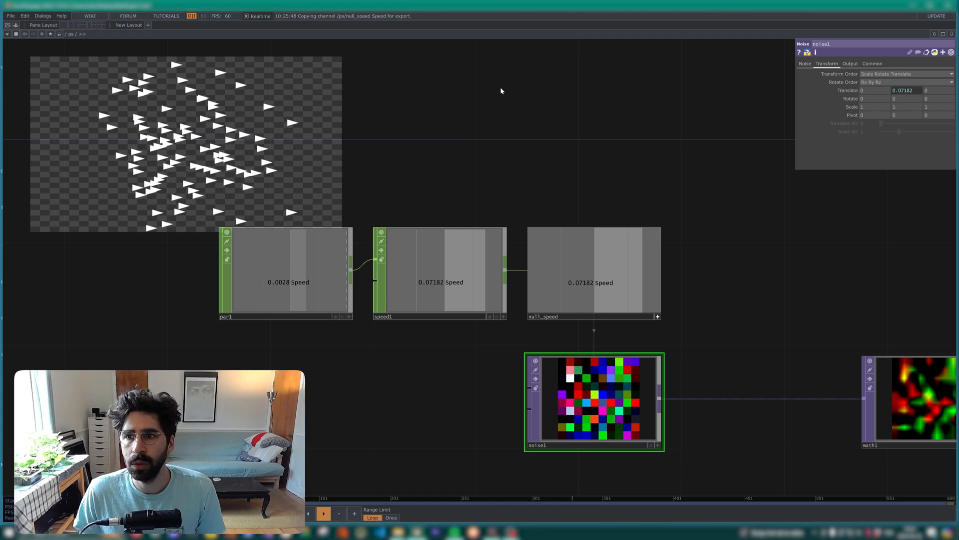
# Set the custom Speed parameter of the ps Base to 0.05
pyautogui.hotkey('alt', 'Tab')
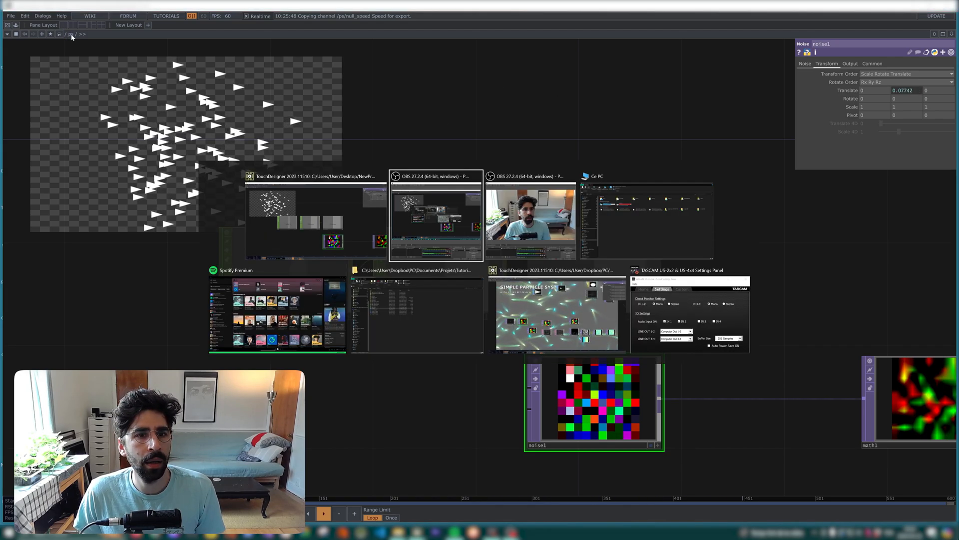
pyautogui.rightClick(71, 34)
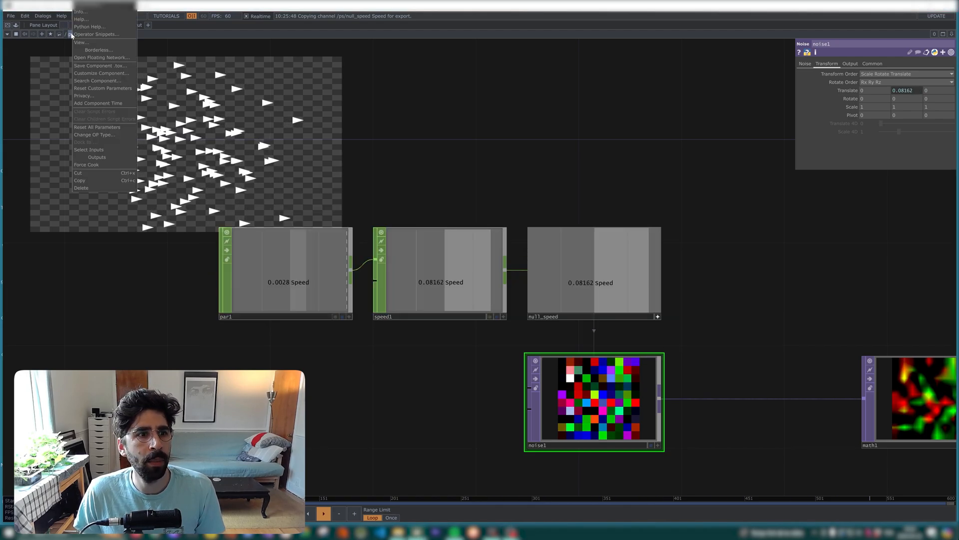
pyautogui.click(82, 9)
pyautogui.moveTo(101, 85); pyautogui.dragTo(128, 86)
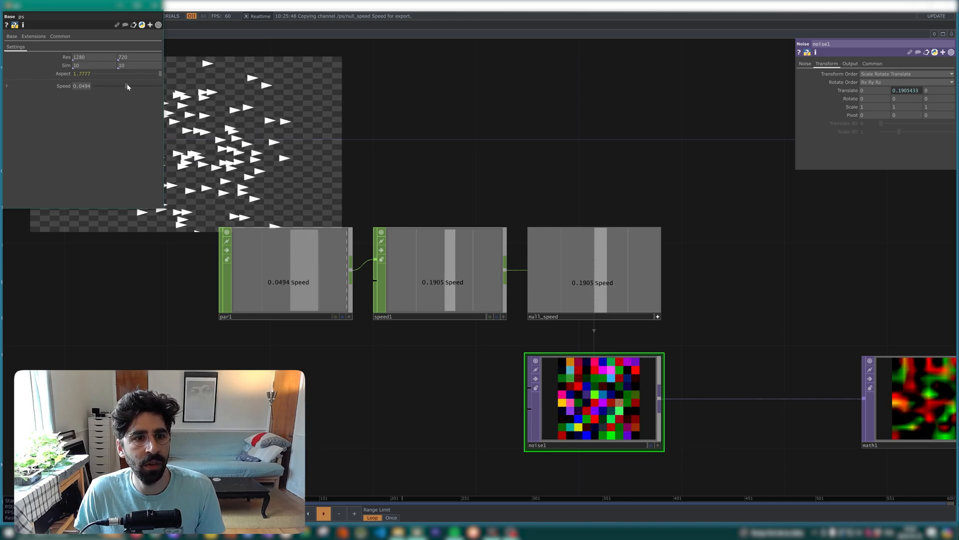
pyautogui.scroll(-5, 388, 149)
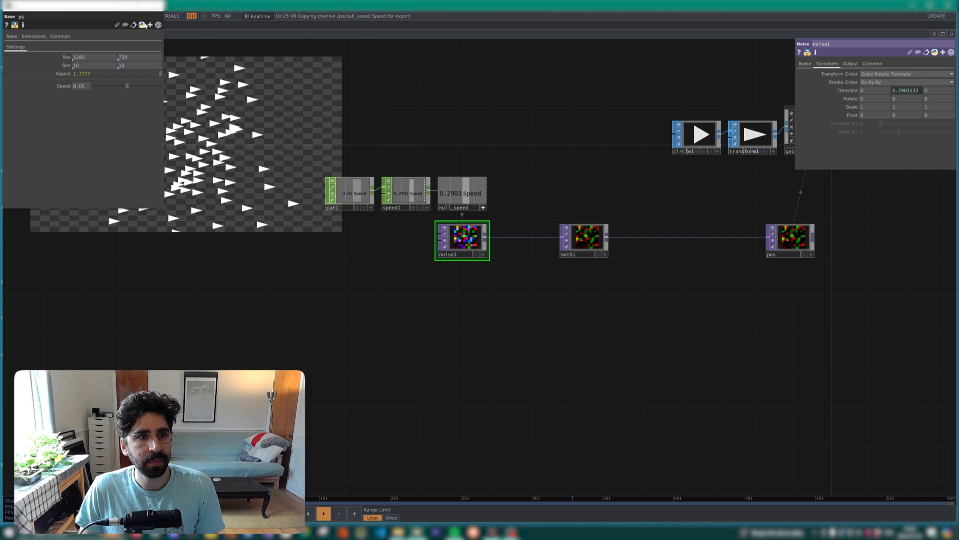
# Close the ps parameter window and examine the instanced triangles in the geo_ps viewer
pyautogui.click(154, 5)
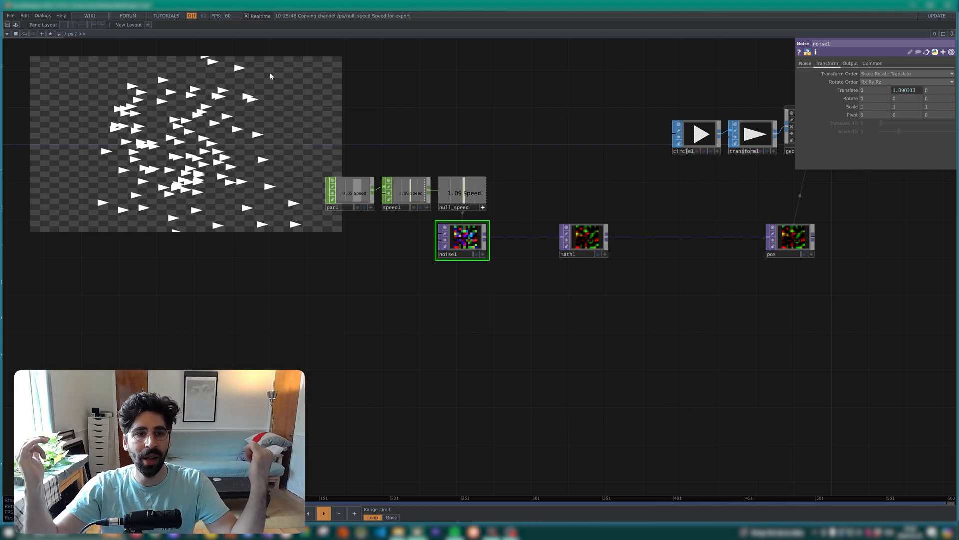
pyautogui.scroll(3, 532, 264)
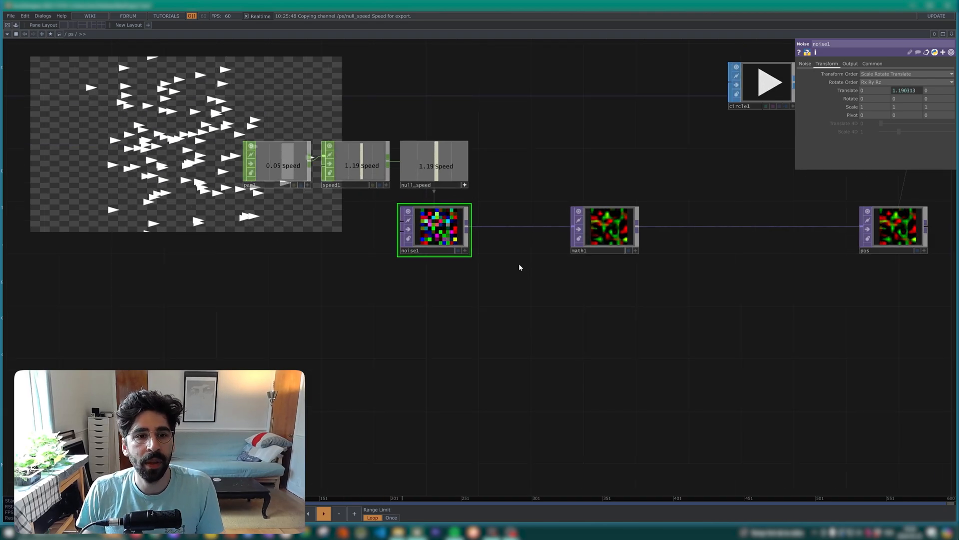
pyautogui.moveTo(595, 312); pyautogui.dragTo(365, 395)
pyautogui.scroll(3, 730, 155)
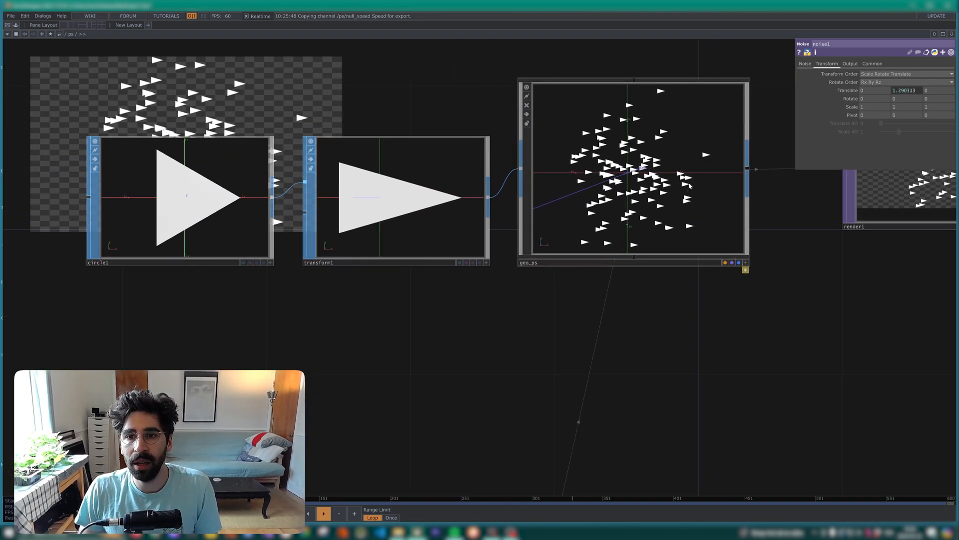
pyautogui.scroll(-4, 647, 270)
pyautogui.scroll(5, 646, 270)
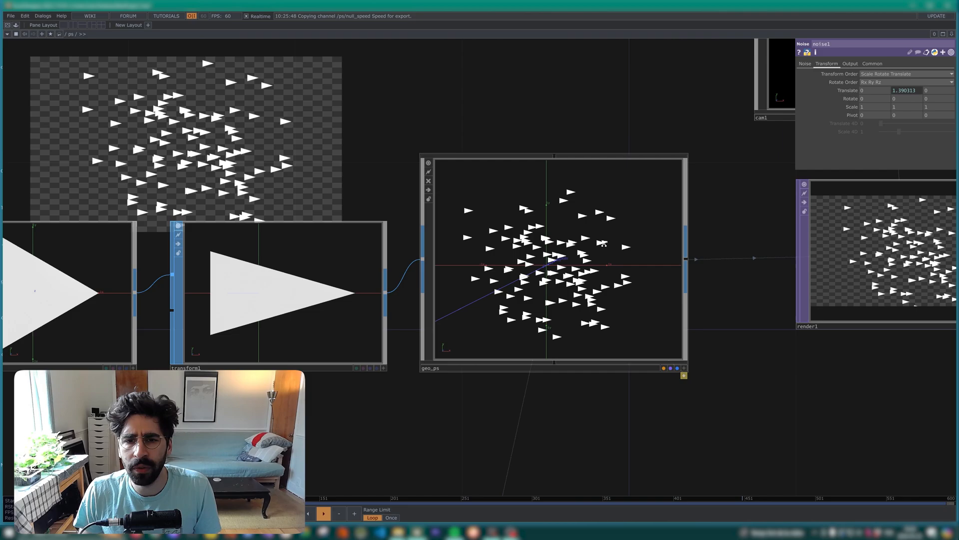
pyautogui.scroll(3, 661, 393)
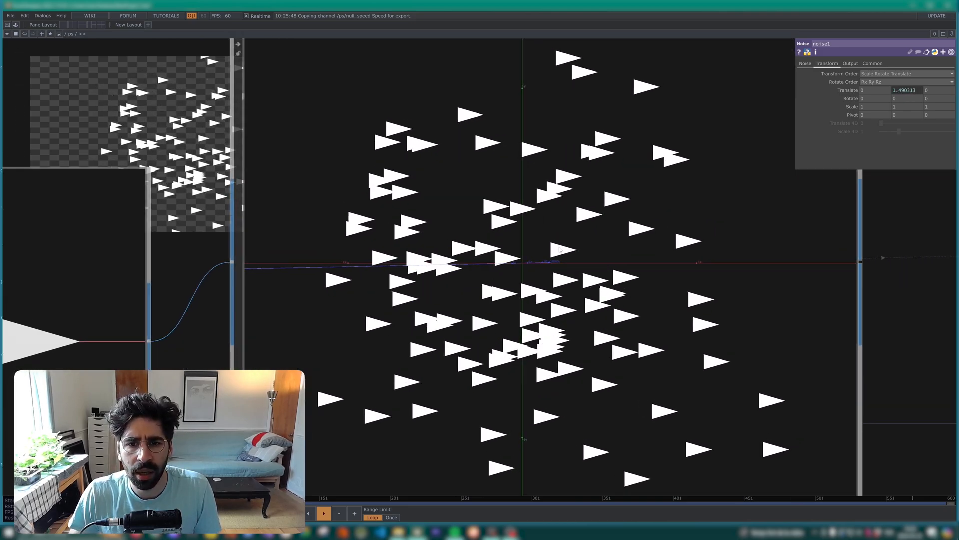
pyautogui.scroll(-6, 498, 343)
pyautogui.scroll(-5, 499, 343)
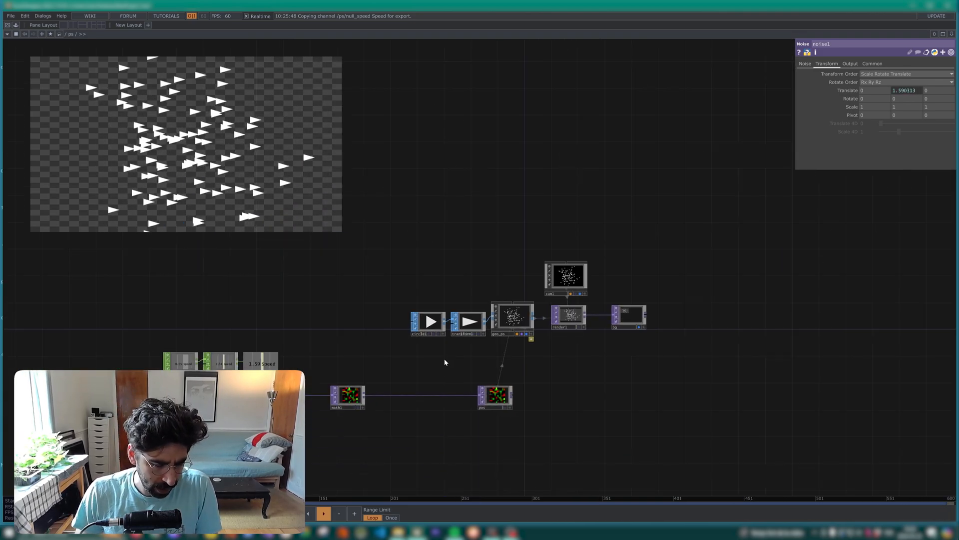
# Inspect the instanced triangles and camera from an angle in the 3D geometry view, and return to the network editor
pyautogui.hotkey('alt', '3')
pyautogui.moveTo(534, 215); pyautogui.dragTo(653, 225)
pyautogui.scroll(4, 404, 274)
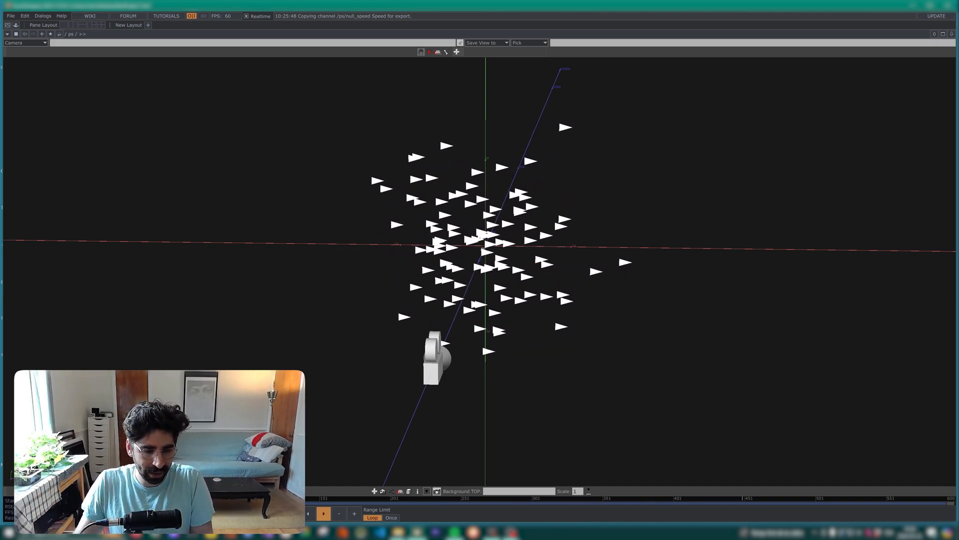
pyautogui.click(7, 34)
pyautogui.click(18, 44)
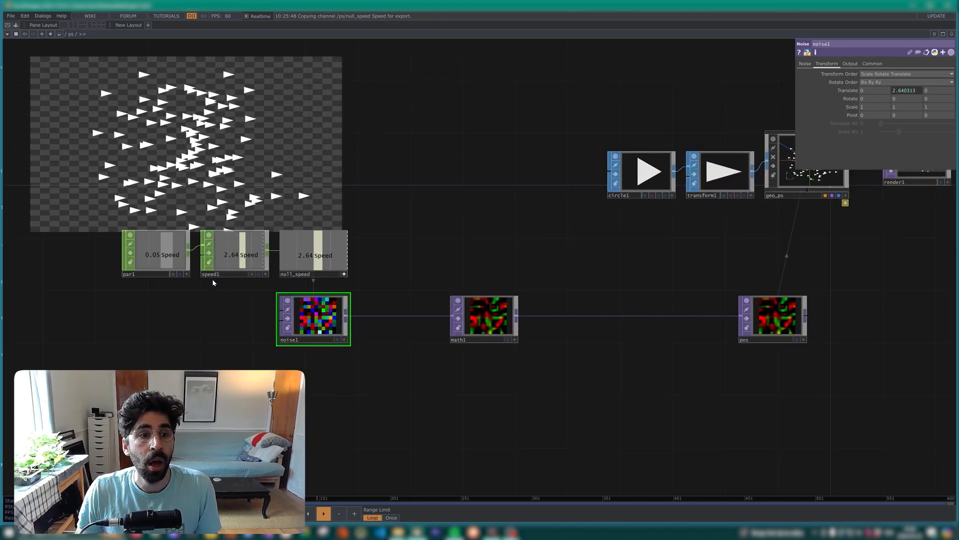
# Open the ps Base's custom parameters in a floating window and park it below the rendered background preview
pyautogui.rightClick(71, 34)
pyautogui.click(97, 10)
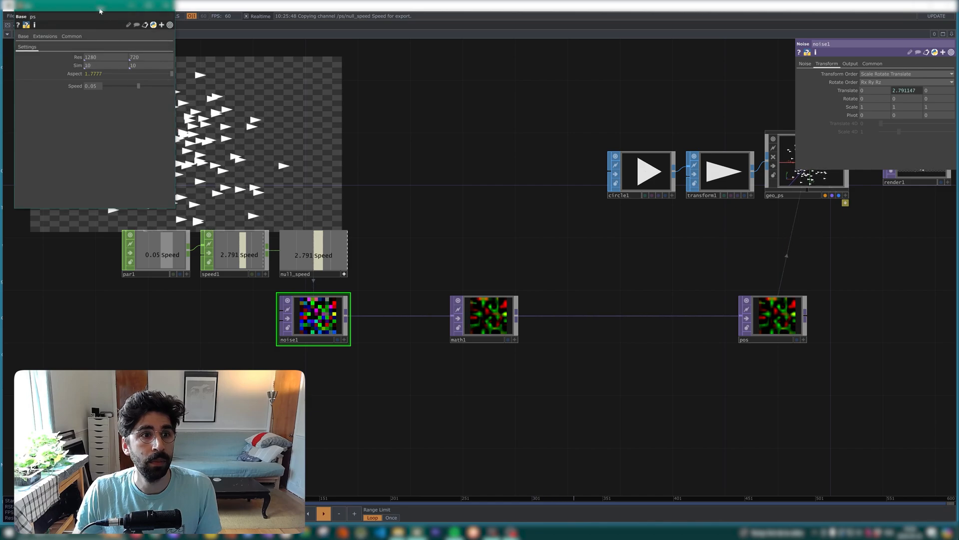
pyautogui.moveTo(90, 30); pyautogui.dragTo(155, 256)
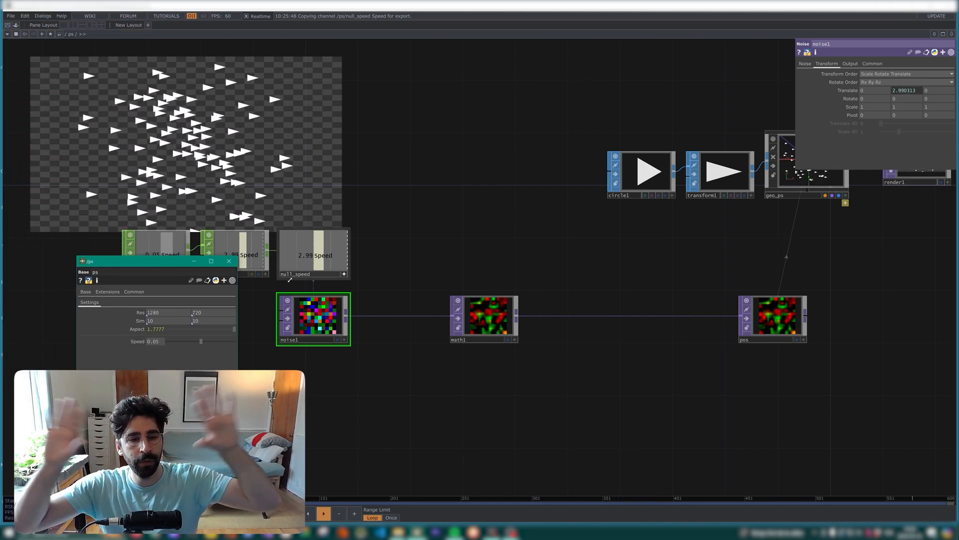
# Move math1 closer to noise1 and rename it math_cancel_b_aspect
pyautogui.click(494, 316)
pyautogui.moveTo(468, 303); pyautogui.dragTo(399, 302)
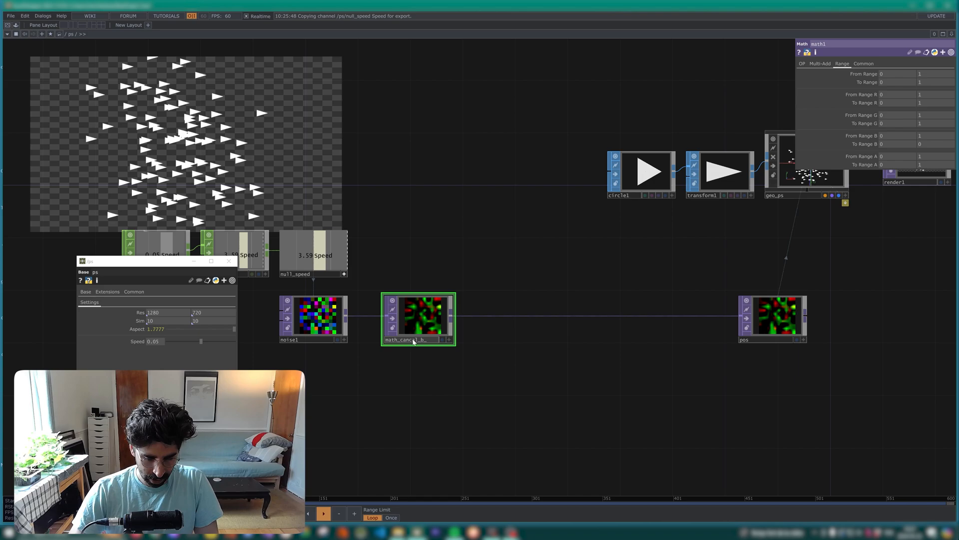
pyautogui.write('t')
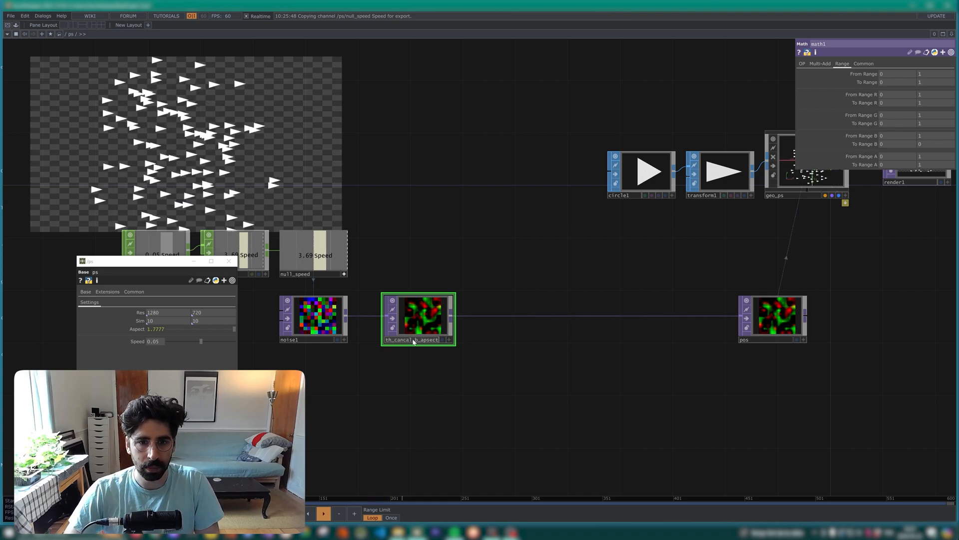
pyautogui.press('BackSpace')
pyautogui.press('BackSpace')
pyautogui.press('BackSpace')
pyautogui.press('BackSpace')
pyautogui.press('BackSpace')
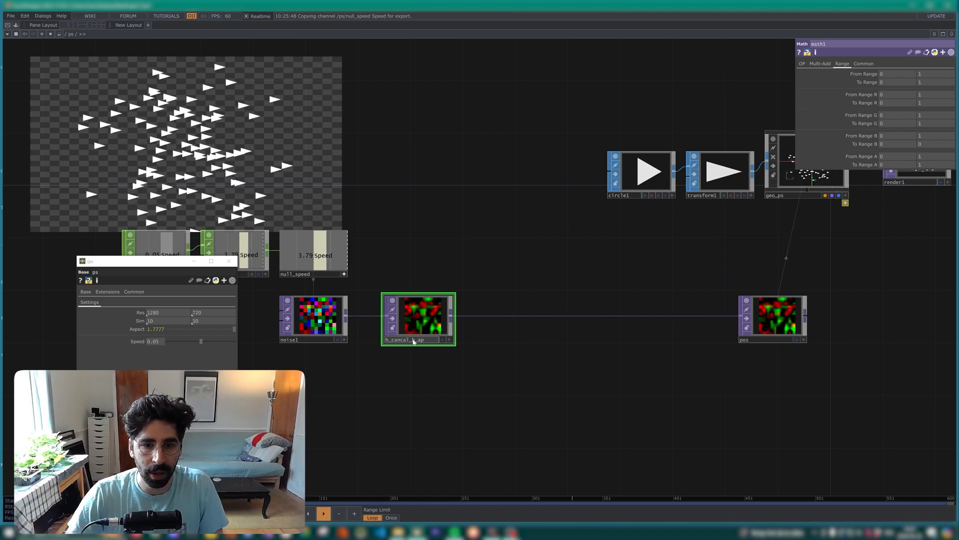
pyautogui.write('spect')
pyautogui.press('Return')
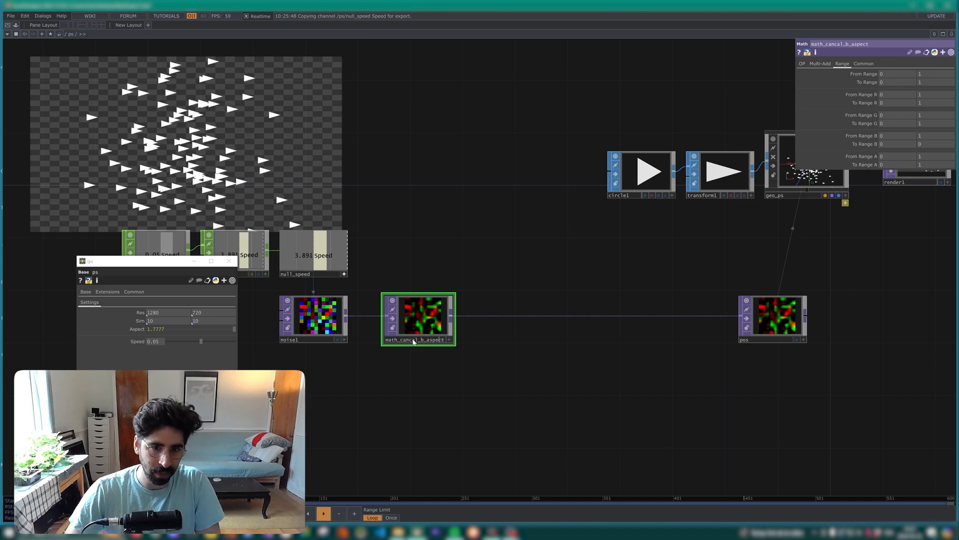
pyautogui.scroll(3, 413, 342)
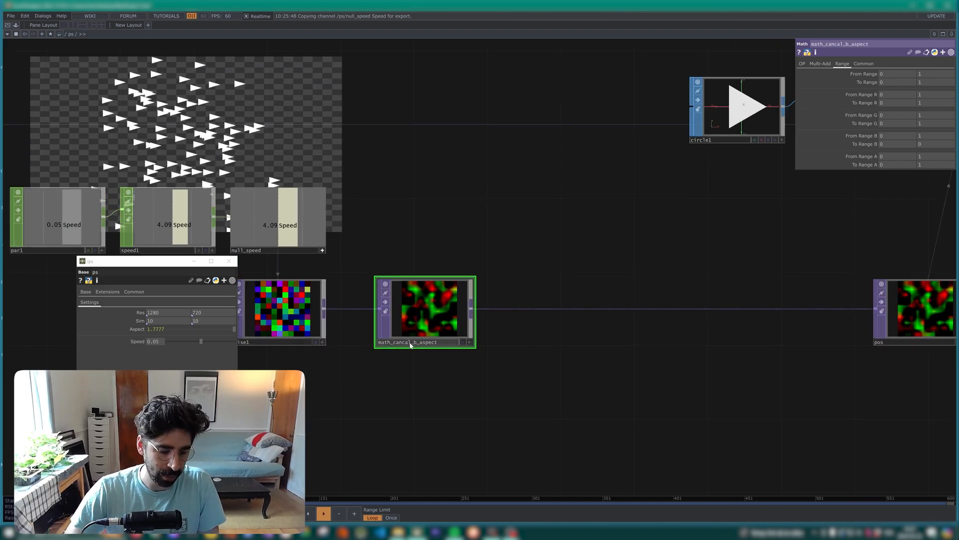
pyautogui.click(530, 379)
pyautogui.moveTo(576, 183); pyautogui.dragTo(619, 212)
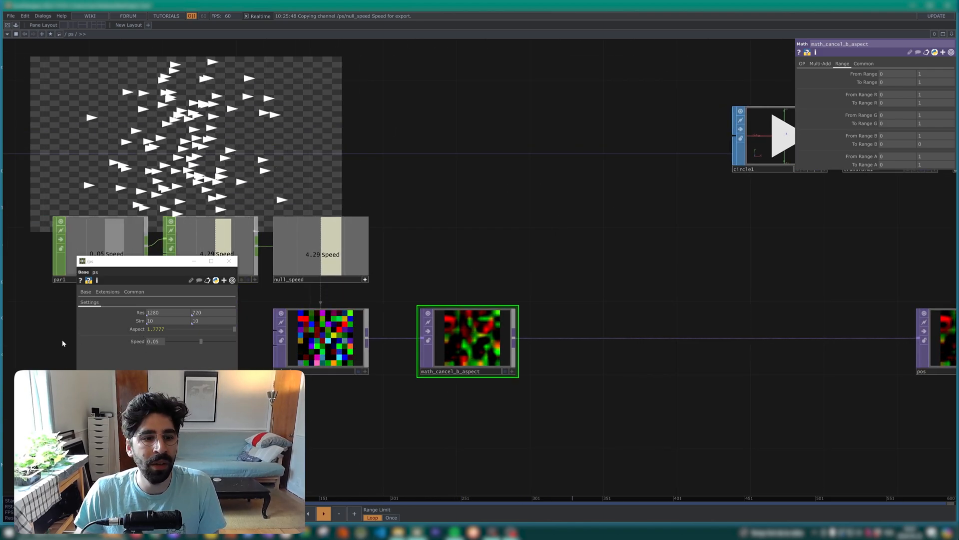
# Reference the ps Aspect parameter in the upper To Range R value of math_cancel_b_aspect
pyautogui.click(143, 326)
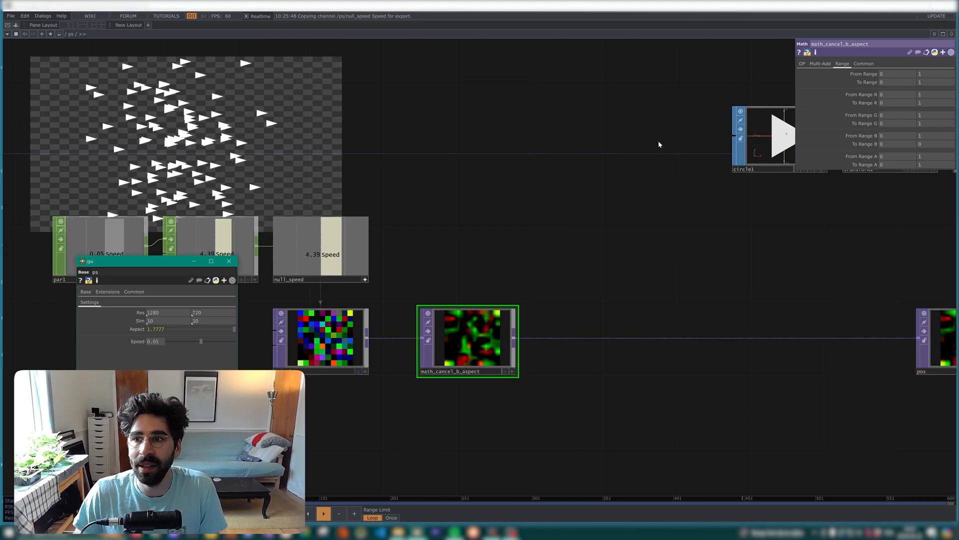
pyautogui.rightClick(925, 95)
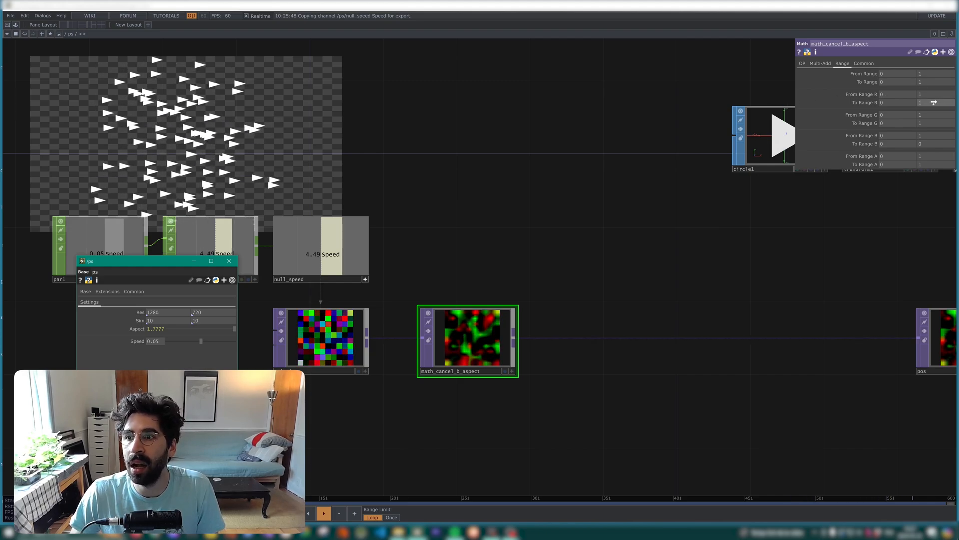
pyautogui.click(937, 103)
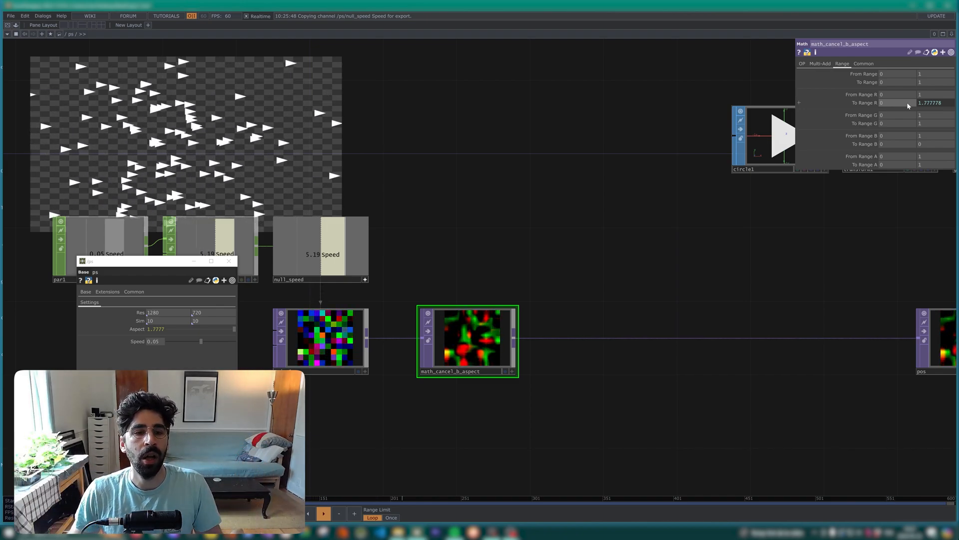
# Examine the horizontal spread of the triangles in the 3D geometry view, and go back to the network editor
pyautogui.moveTo(534, 223); pyautogui.dragTo(591, 182)
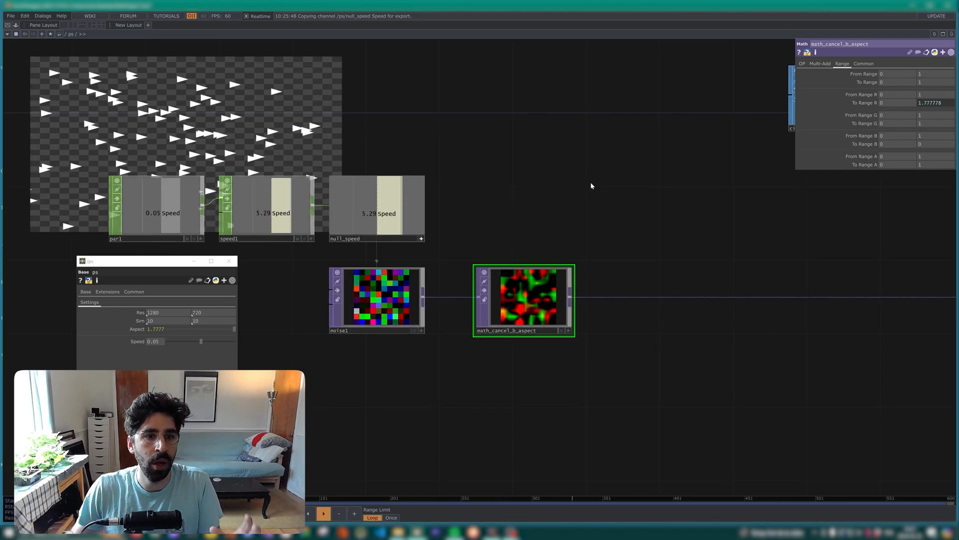
pyautogui.hotkey('alt', '3')
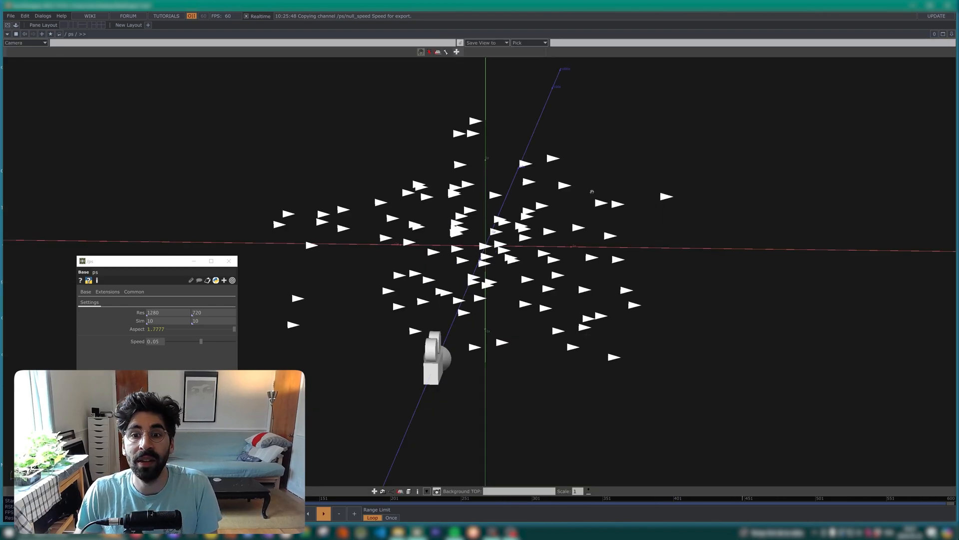
pyautogui.moveTo(482, 214); pyautogui.dragTo(502, 199)
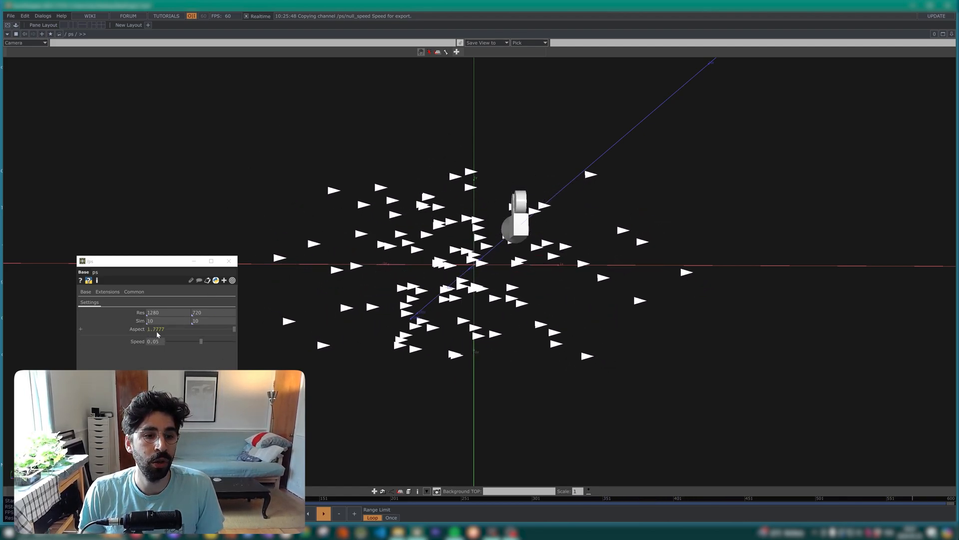
pyautogui.click(7, 34)
pyautogui.click(25, 44)
# Insert a GLSL TOP between math_cancel_b_aspect and pos
pyautogui.scroll(-4, 555, 272)
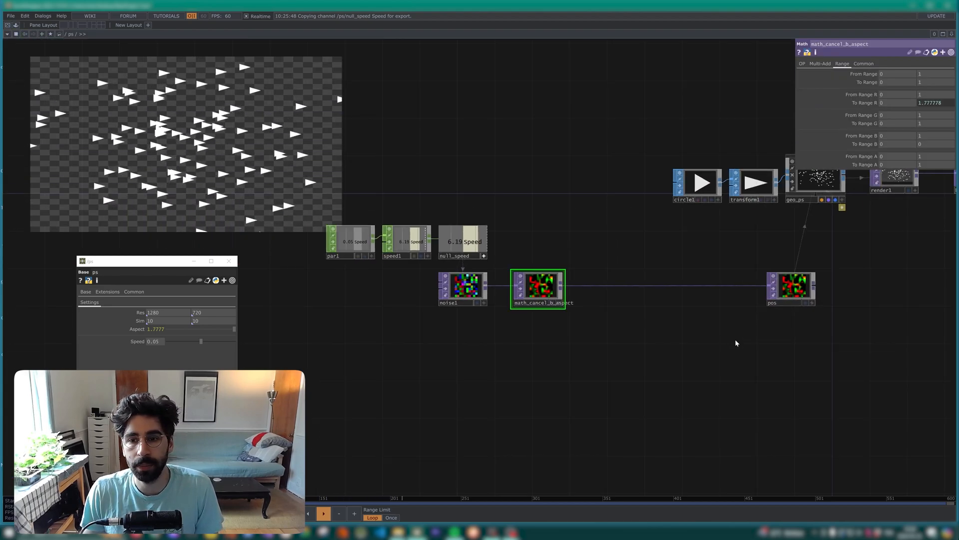
pyautogui.moveTo(737, 343); pyautogui.dragTo(581, 346)
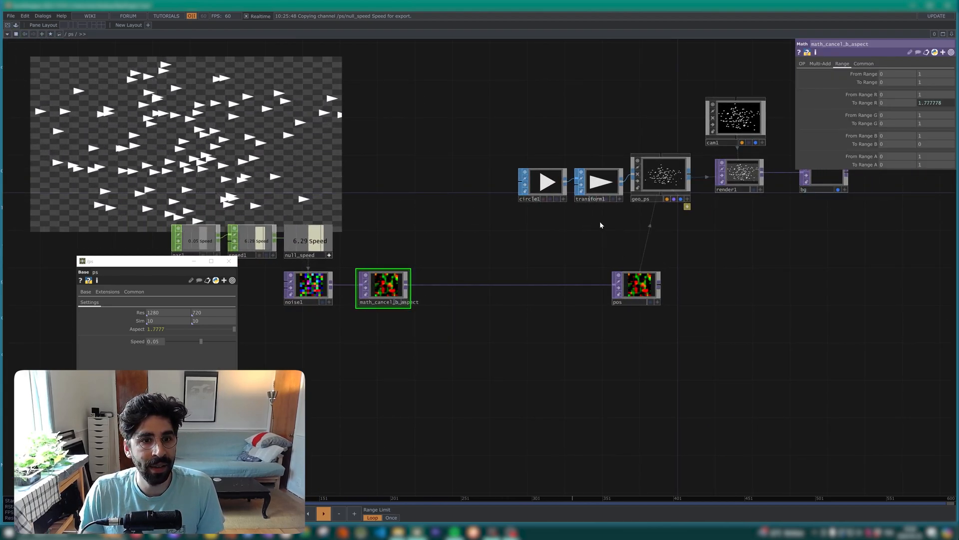
pyautogui.moveTo(654, 227); pyautogui.dragTo(621, 228)
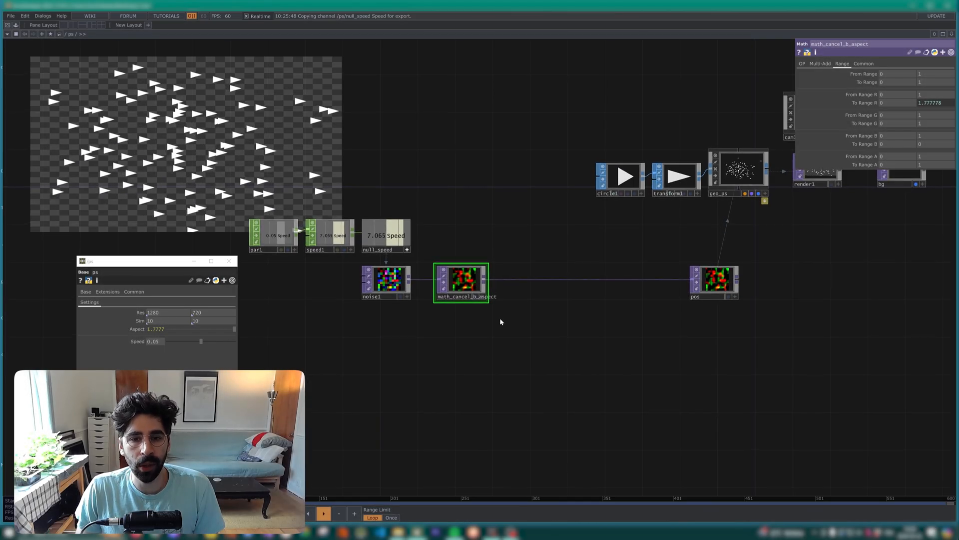
pyautogui.moveTo(505, 340); pyautogui.dragTo(404, 280, button='right')
pyautogui.moveTo(404, 280); pyautogui.dragTo(310, 289)
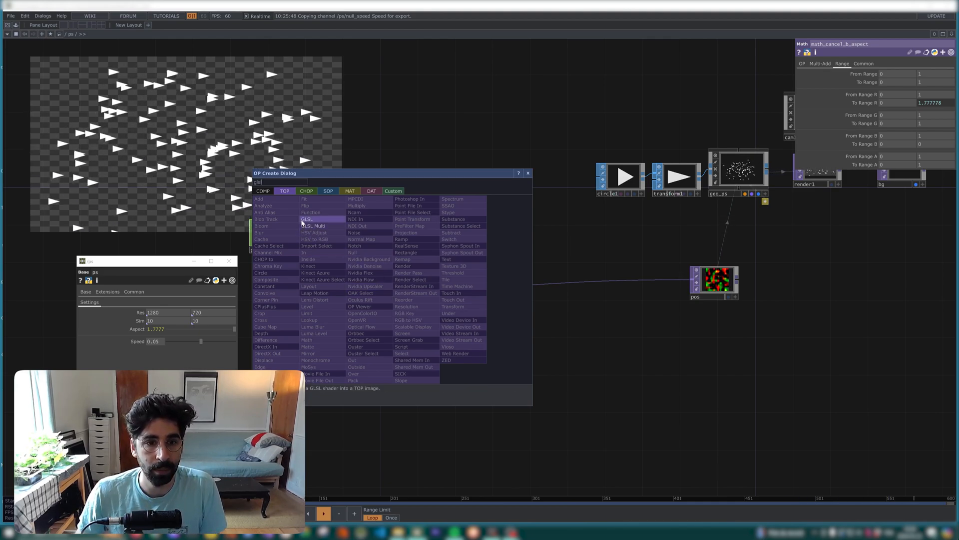
pyautogui.press('Return')
pyautogui.click(512, 278)
pyautogui.moveTo(445, 337); pyautogui.dragTo(580, 332)
# Insert a Null TOP between math_cancel_b_aspect and glsl1, space it out and rename it null_pos
pyautogui.moveTo(516, 332); pyautogui.dragTo(431, 289, button='right')
pyautogui.moveTo(506, 300); pyautogui.dragTo(405, 293)
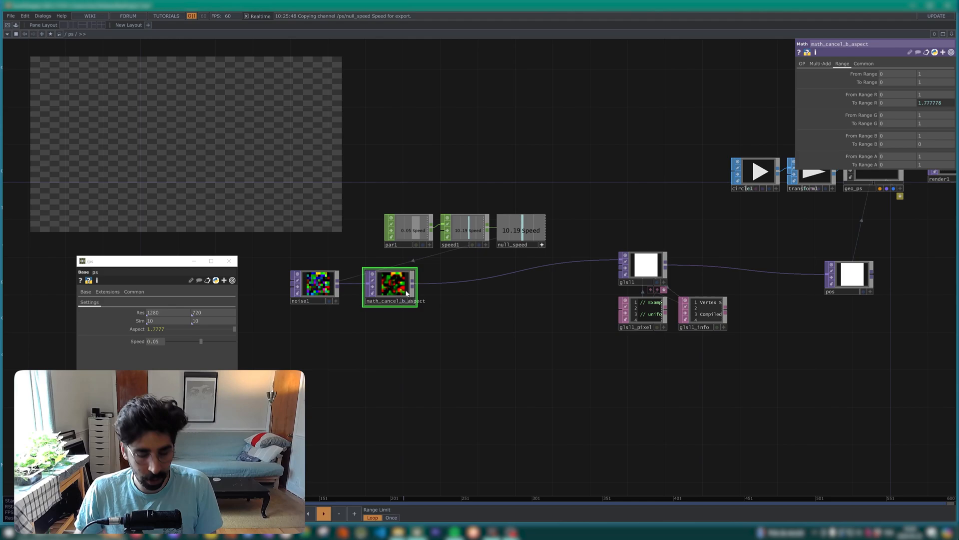
pyautogui.click(414, 287)
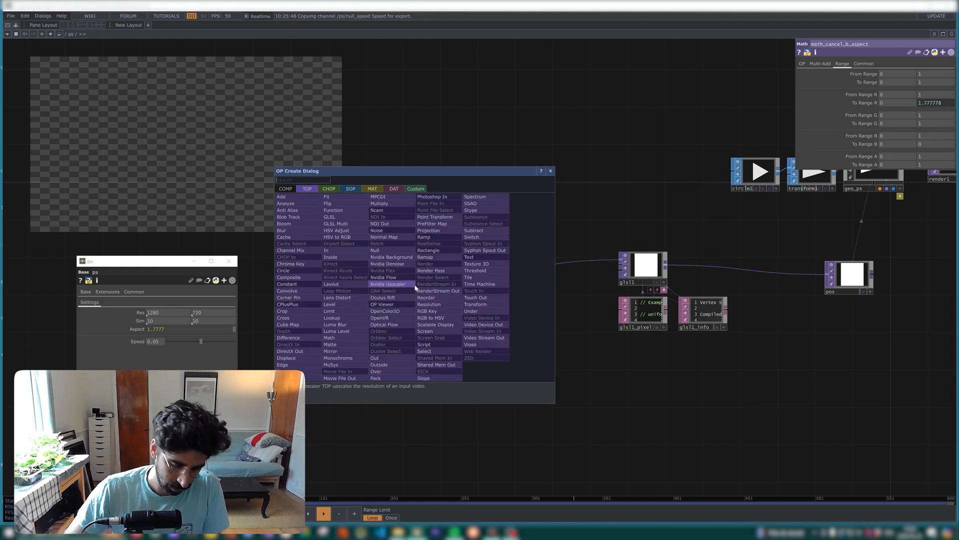
pyautogui.write('nul')
pyautogui.press('Return')
pyautogui.click(415, 288)
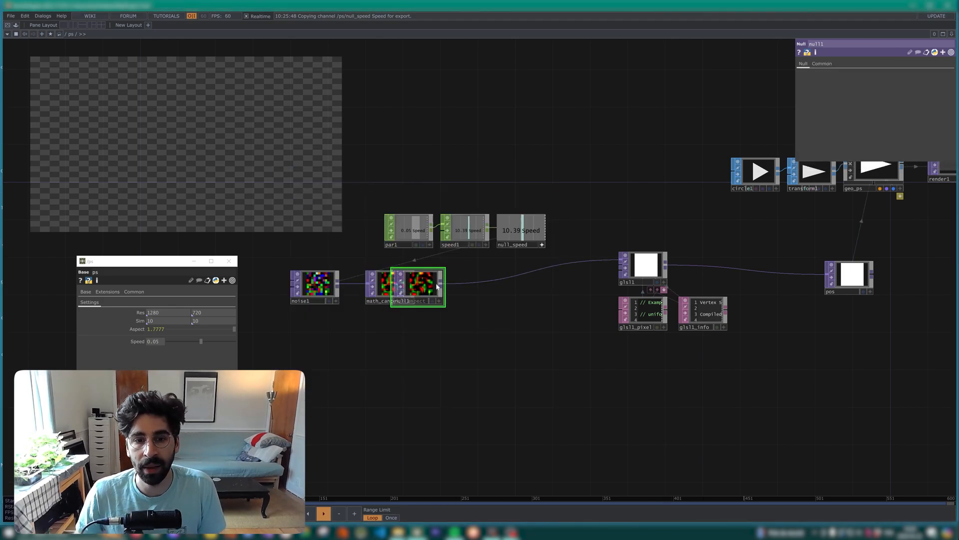
pyautogui.moveTo(405, 297); pyautogui.dragTo(498, 301)
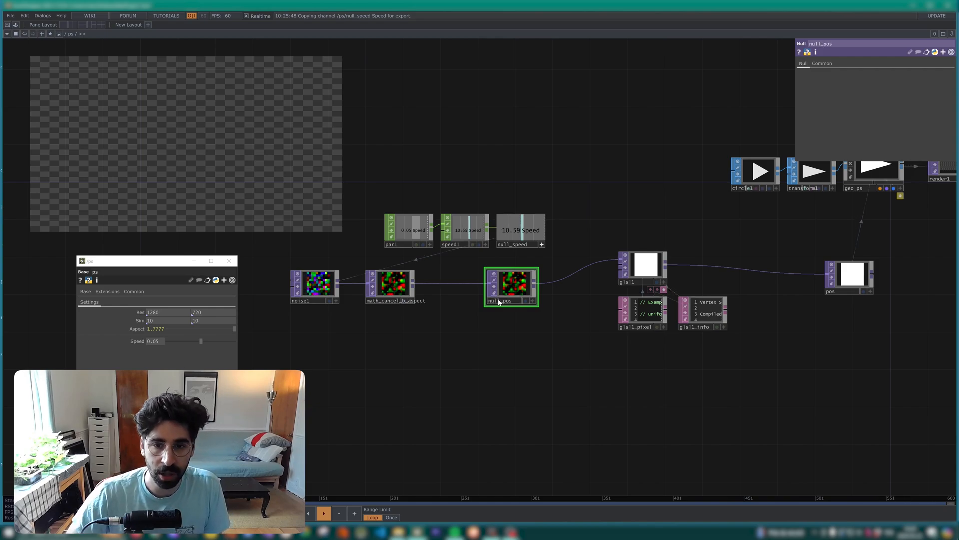
# Open the glsl1_pixel shader code in the external code editor and snap that editor to half of the screen
pyautogui.moveTo(583, 249); pyautogui.dragTo(361, 189)
pyautogui.moveTo(468, 234); pyautogui.dragTo(241, 235)
pyautogui.scroll(3, 645, 328)
pyautogui.click(663, 316)
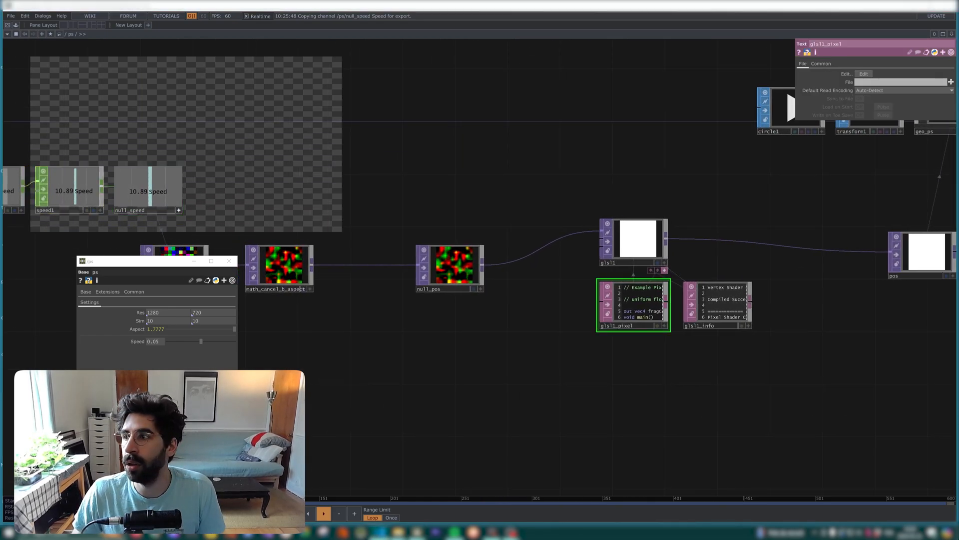
pyautogui.moveTo(958, 220); pyautogui.dragTo(724, 1)
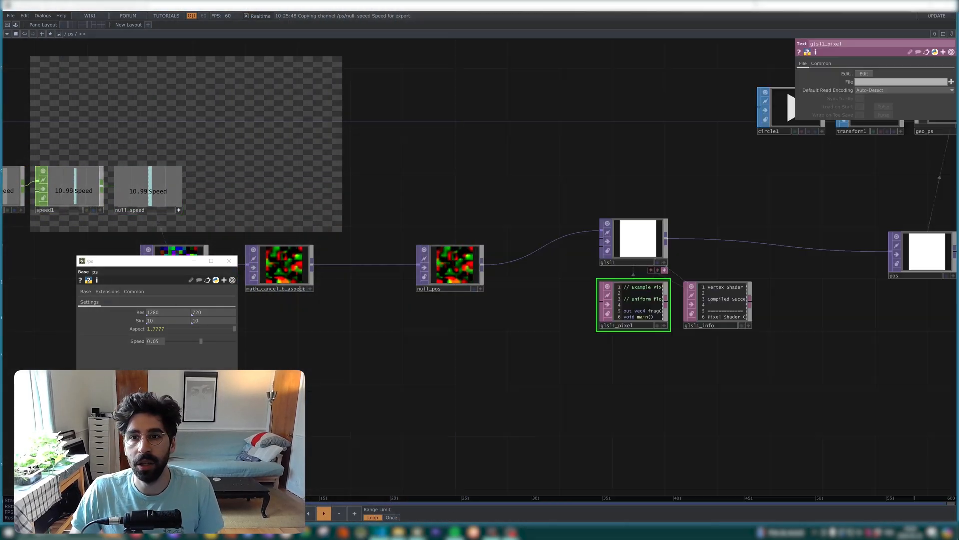
pyautogui.press('super+Right')
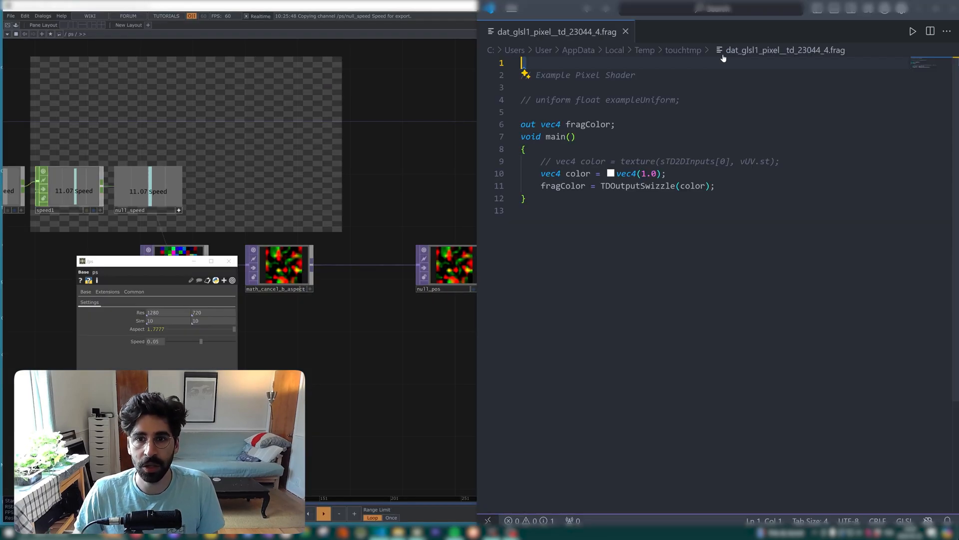
# Switch to TouchDesigner and snap its window beside the code editor, framing the nodes from noise1 to glsl1
pyautogui.click(442, 138)
pyautogui.press('super+Left')
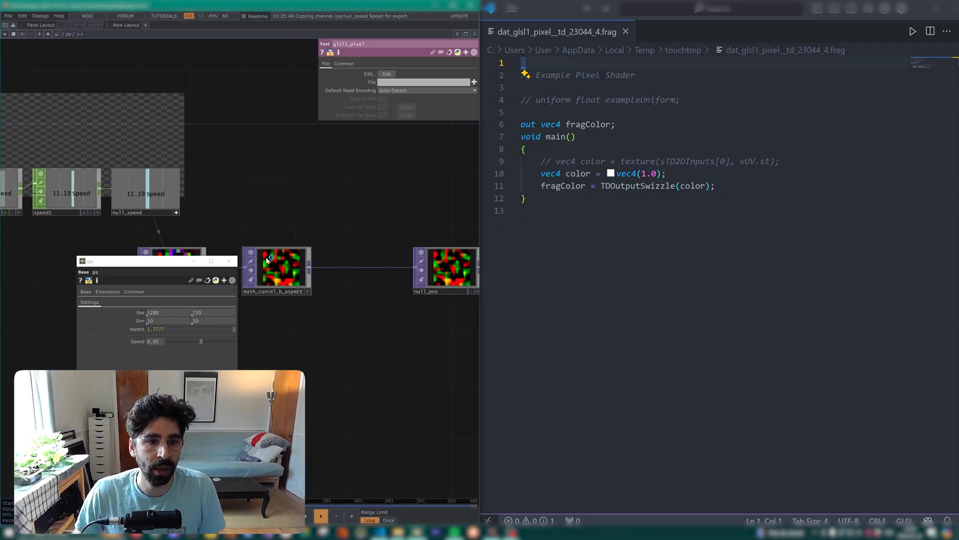
pyautogui.moveTo(382, 343); pyautogui.dragTo(209, 313)
pyautogui.scroll(-3, 210, 313)
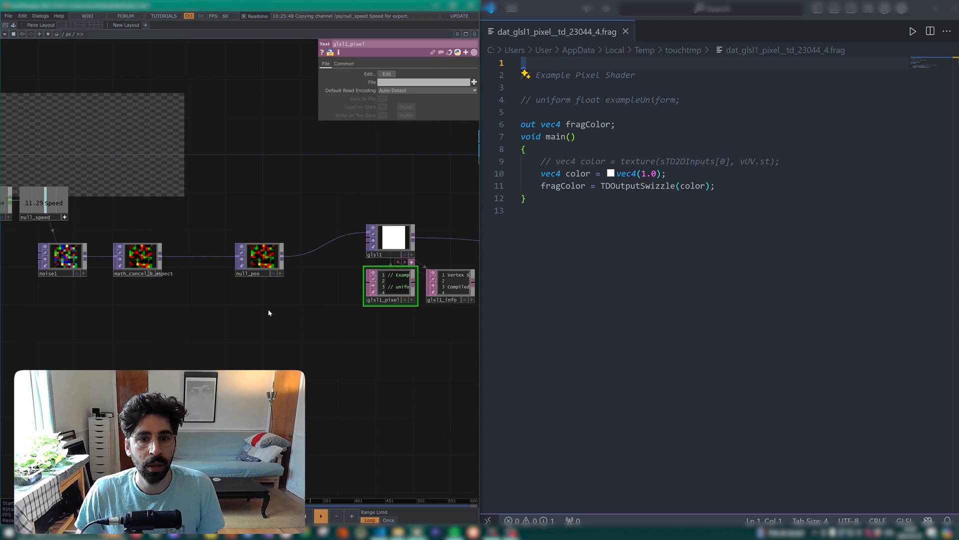
# Remove the white vec4(1.0) color line from the shader, uncomment the line sampling sTD2DInputs[0], and save the code
pyautogui.moveTo(269, 309); pyautogui.dragTo(168, 328)
pyautogui.moveTo(384, 305); pyautogui.dragTo(331, 316)
pyautogui.moveTo(442, 278); pyautogui.dragTo(329, 268)
pyautogui.moveTo(386, 313); pyautogui.dragTo(382, 323)
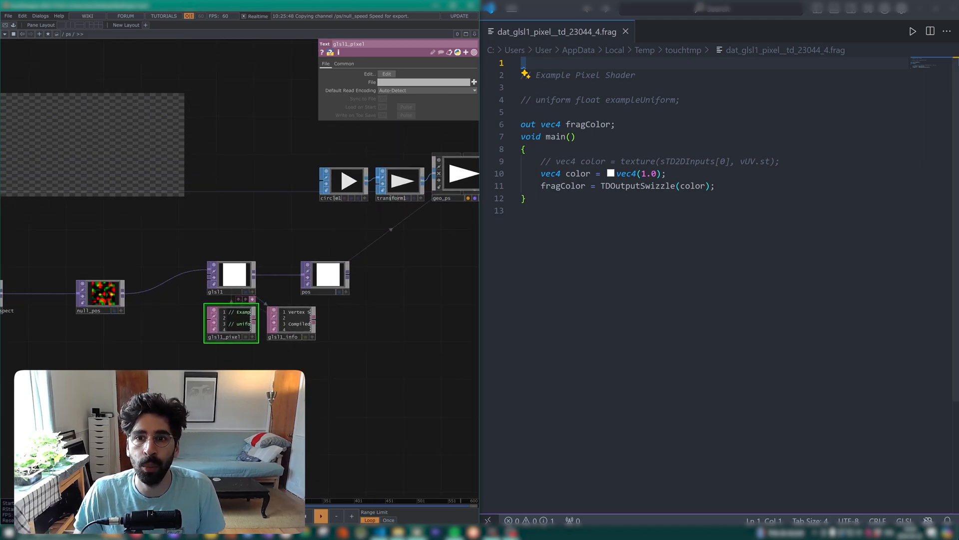
pyautogui.moveTo(649, 112); pyautogui.dragTo(601, 99)
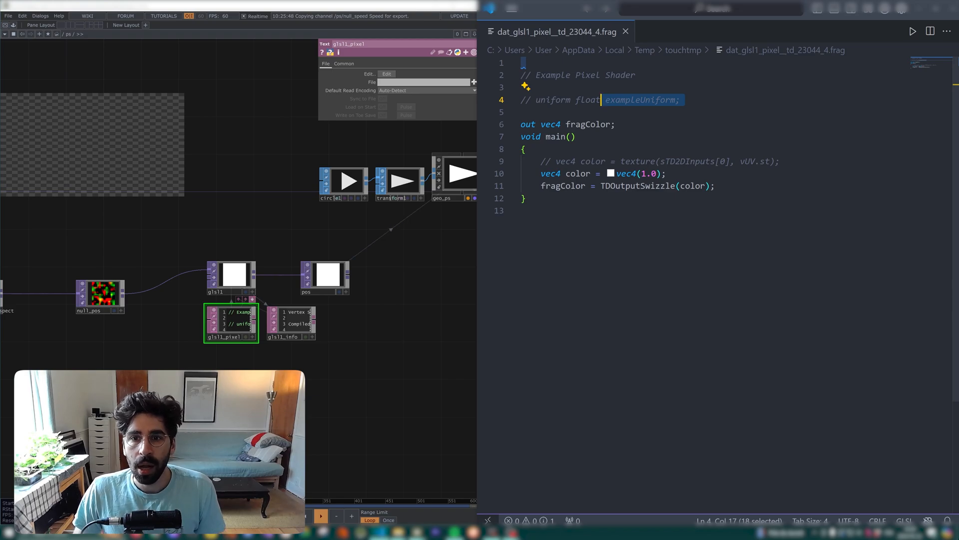
pyautogui.moveTo(668, 174); pyautogui.dragTo(475, 177)
pyautogui.press('BackSpace')
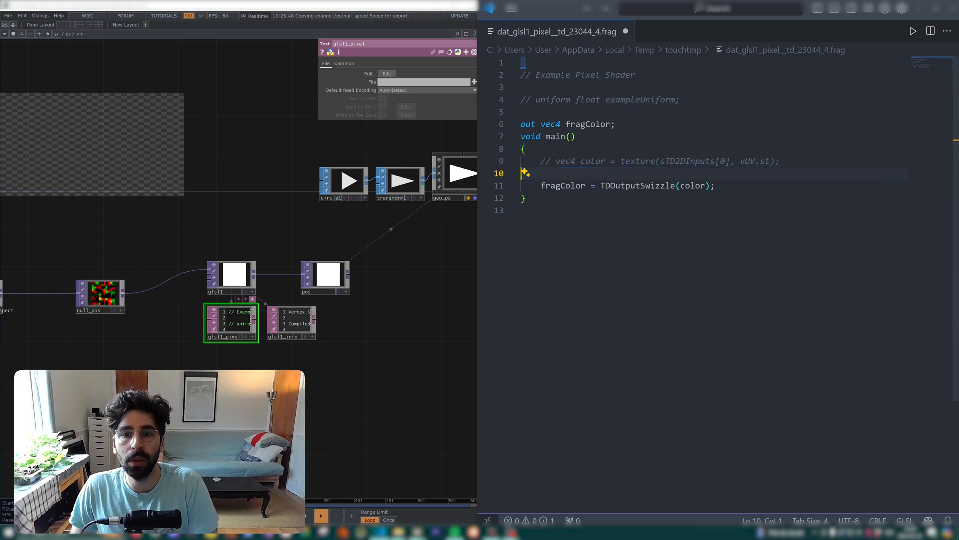
pyautogui.click(581, 161)
pyautogui.hotkey('ctrl', '/')
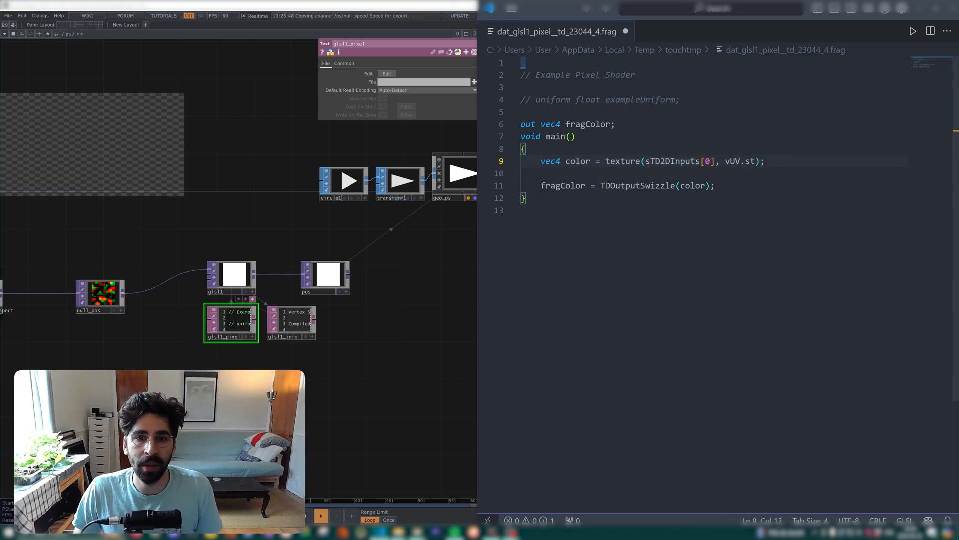
pyautogui.hotkey('ctrl', 's')
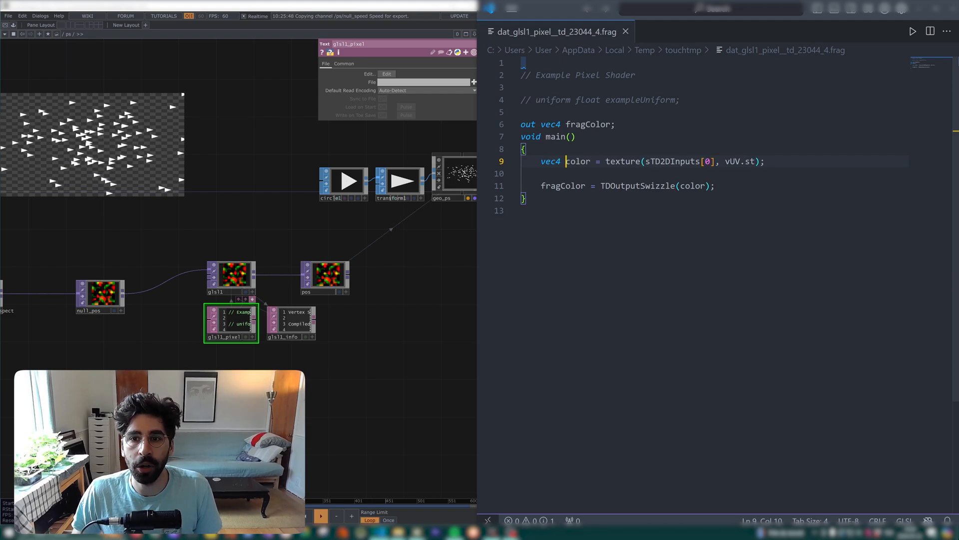
pyautogui.moveTo(566, 161); pyautogui.dragTo(627, 161)
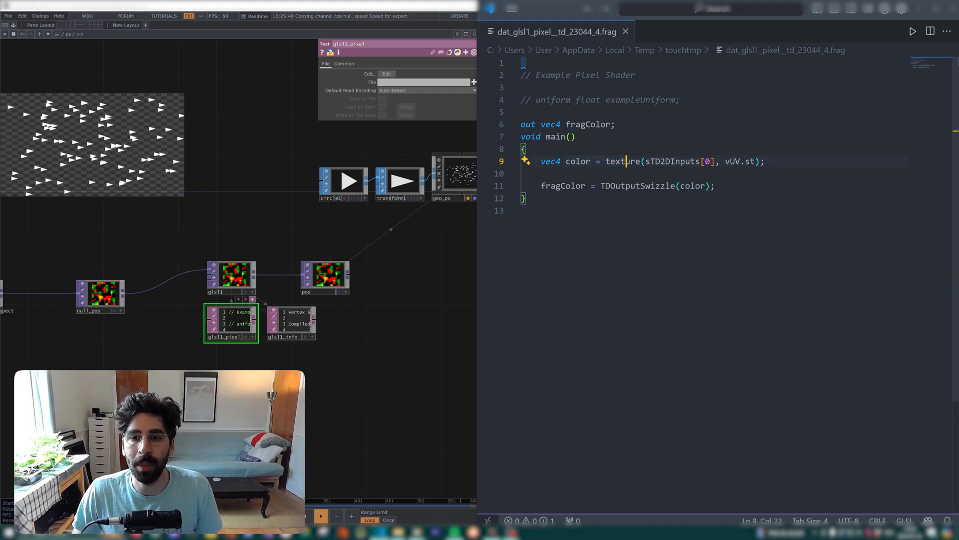
pyautogui.doubleClick(626, 161)
pyautogui.click(616, 161)
pyautogui.moveTo(611, 161); pyautogui.dragTo(620, 173)
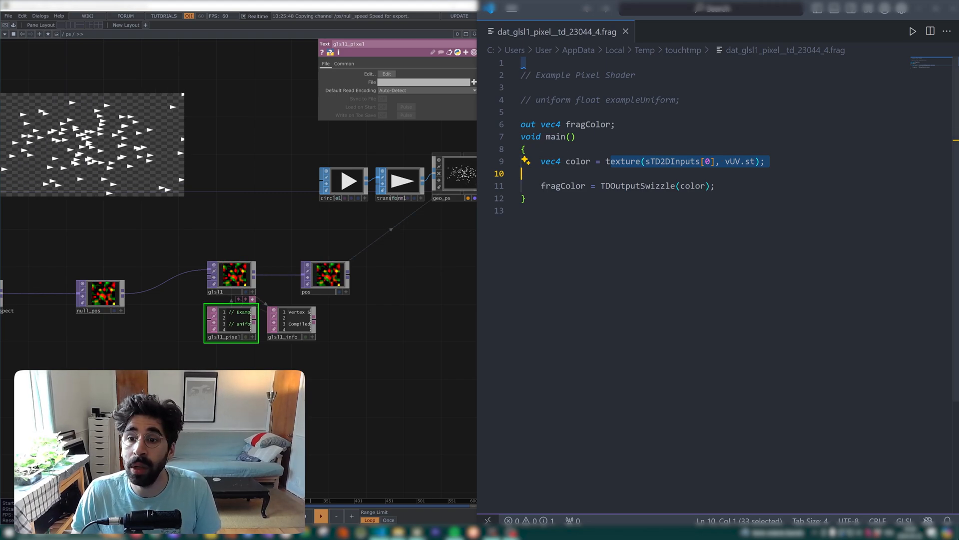
pyautogui.click(706, 162)
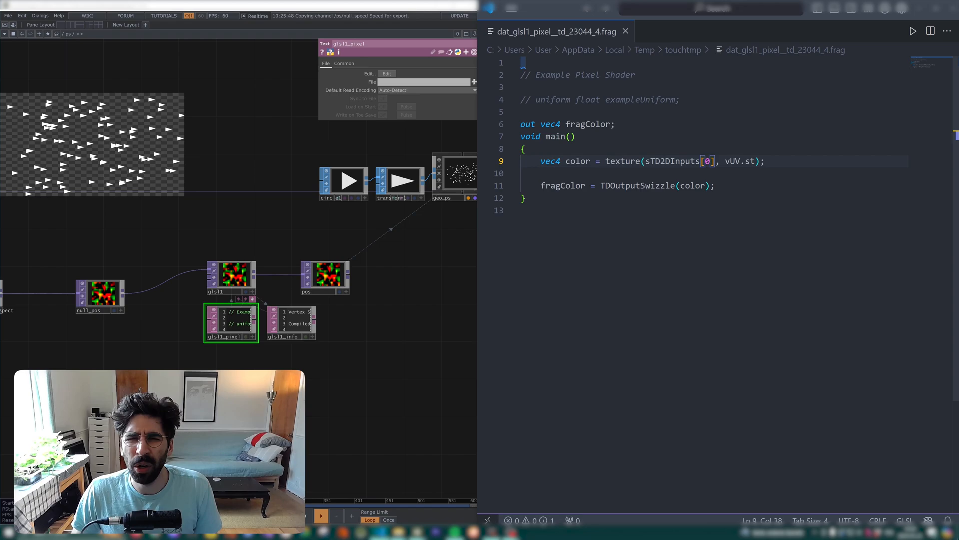
# Rename the color variable to pos in both the texture sampling line and the TDOutputSwizzle call, and save the shader
pyautogui.press('Down')
pyautogui.press('Down')
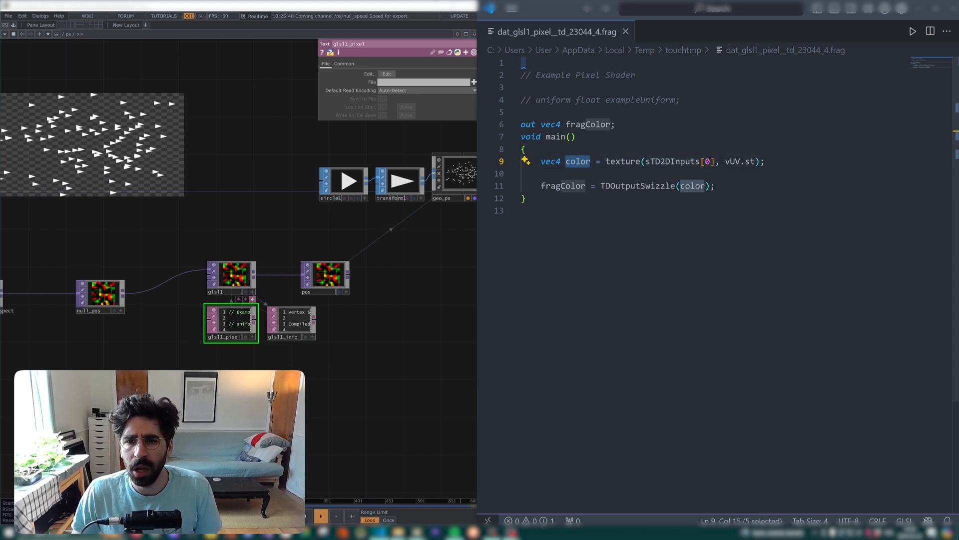
pyautogui.hotkey('ctrl', 'd')
pyautogui.hotkey('ctrl', 'd')
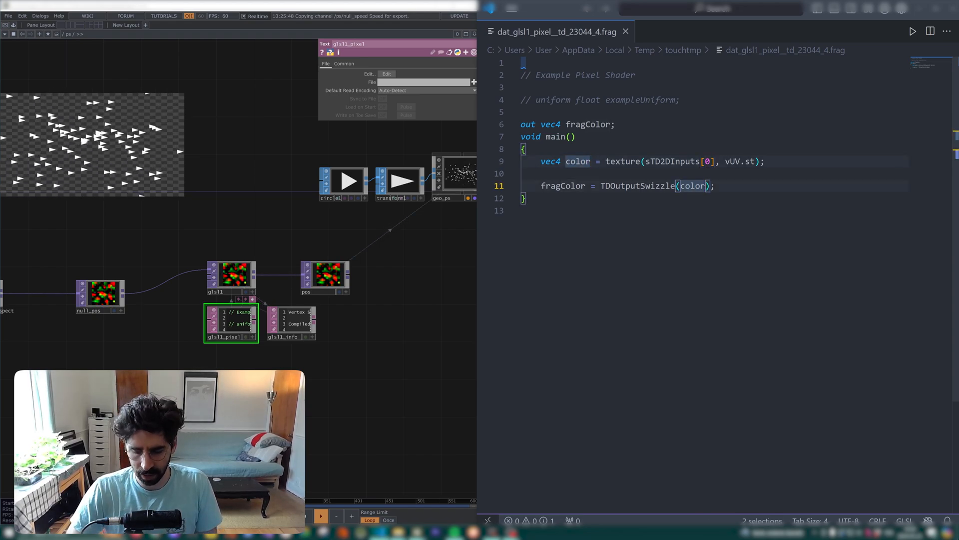
pyautogui.write('c')
pyautogui.press('BackSpace')
pyautogui.write('pos')
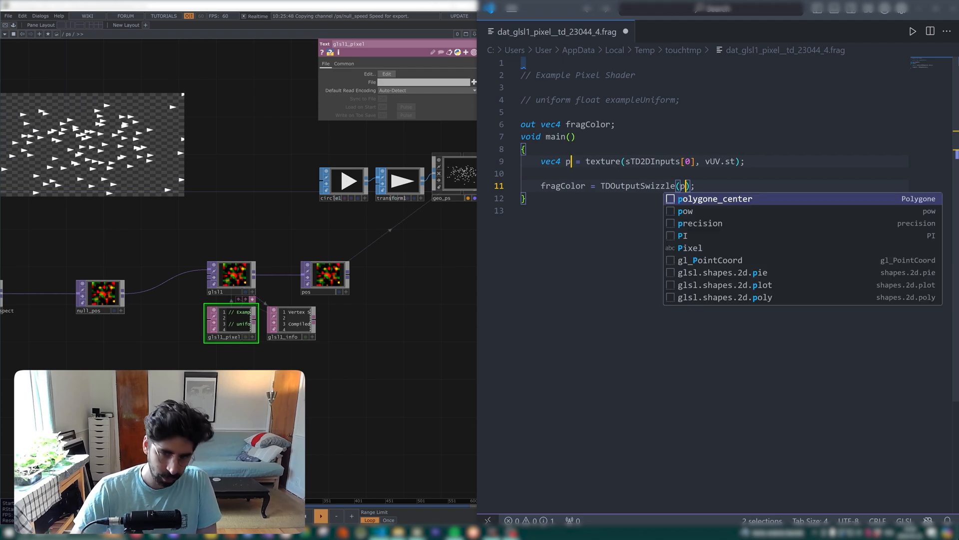
pyautogui.press('Escape')
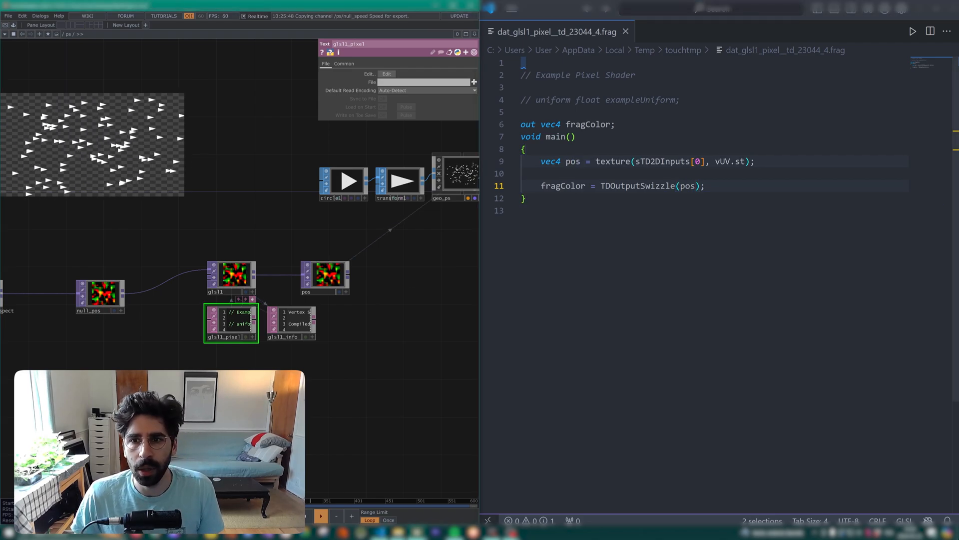
pyautogui.click(756, 162)
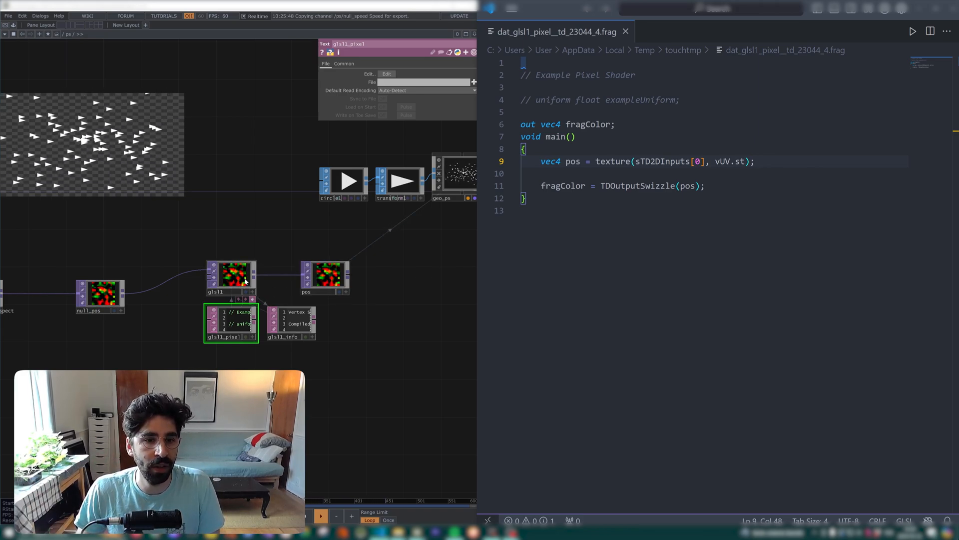
# Add a Feedback TOP fed by null_pos, place it below the main chain, and keep null_pos wired directly to glsl1
pyautogui.moveTo(246, 280); pyautogui.dragTo(221, 310)
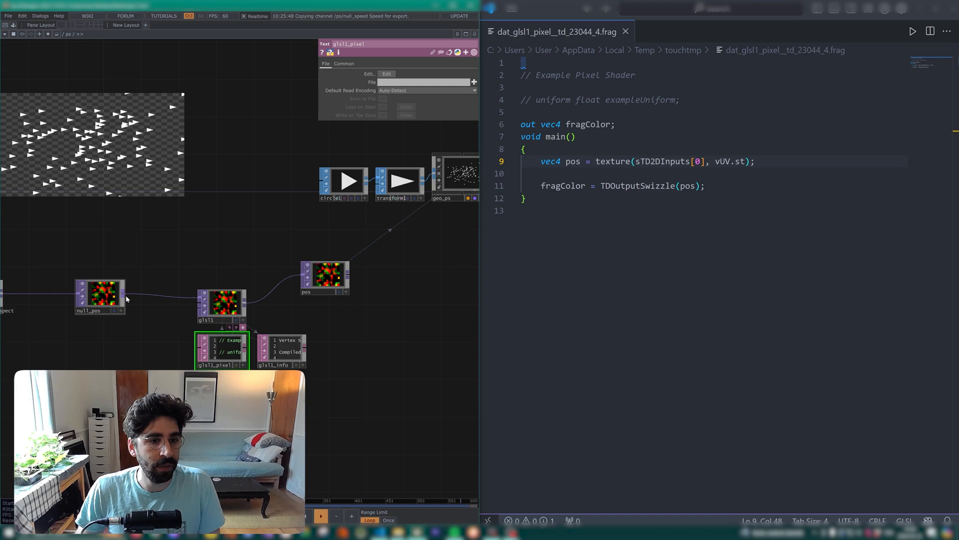
pyautogui.rightClick(123, 297)
pyautogui.write('feed')
pyautogui.press('Return')
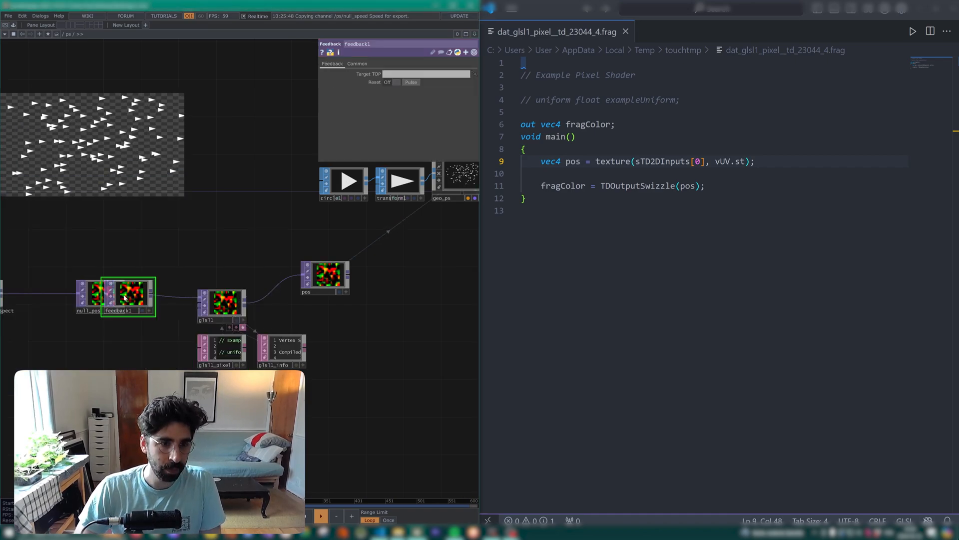
pyautogui.click(125, 297)
pyautogui.moveTo(103, 297); pyautogui.dragTo(73, 297)
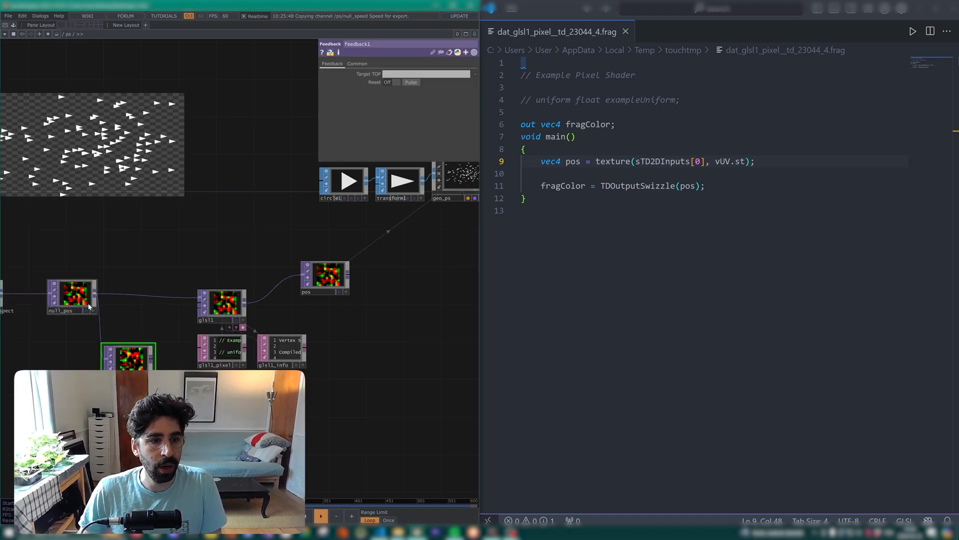
# Reposition the Feedback TOP and move pos away from glsl1 to make room for another node between them
pyautogui.scroll(2, 73, 297)
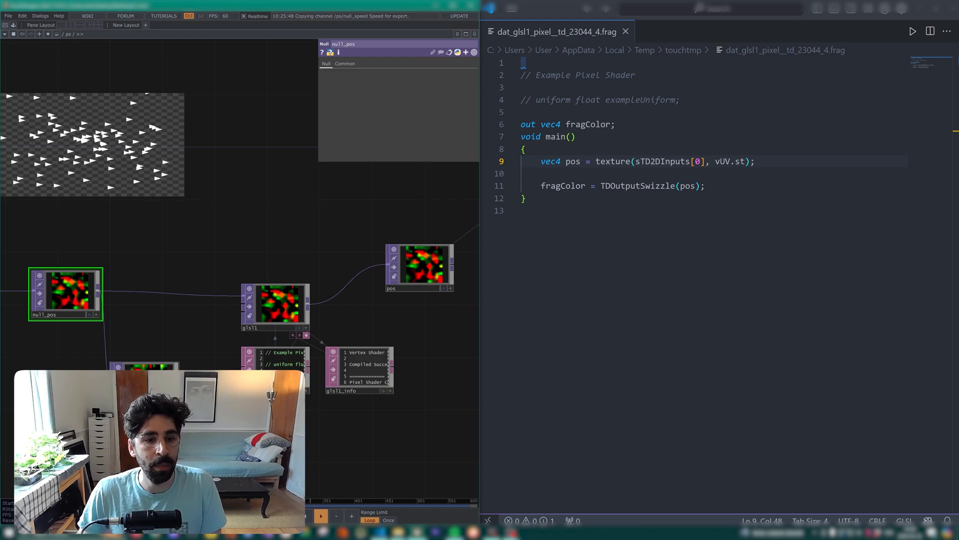
pyautogui.moveTo(146, 387); pyautogui.dragTo(160, 375)
pyautogui.moveTo(352, 319); pyautogui.dragTo(298, 312)
pyautogui.moveTo(360, 277); pyautogui.dragTo(452, 304)
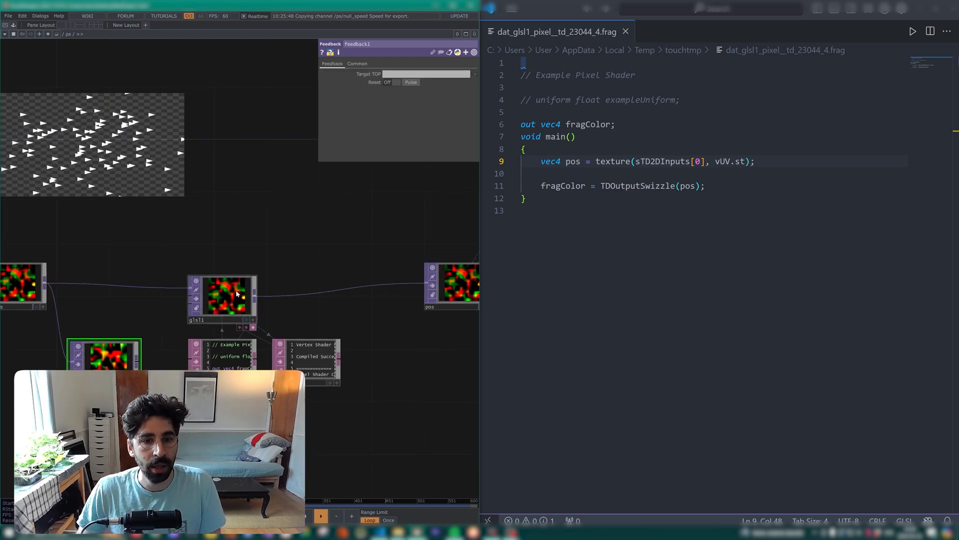
# Insert a Null TOP named null_feedback between glsl1 and pos and set it as the Feedback TOP's target
pyautogui.rightClick(256, 295)
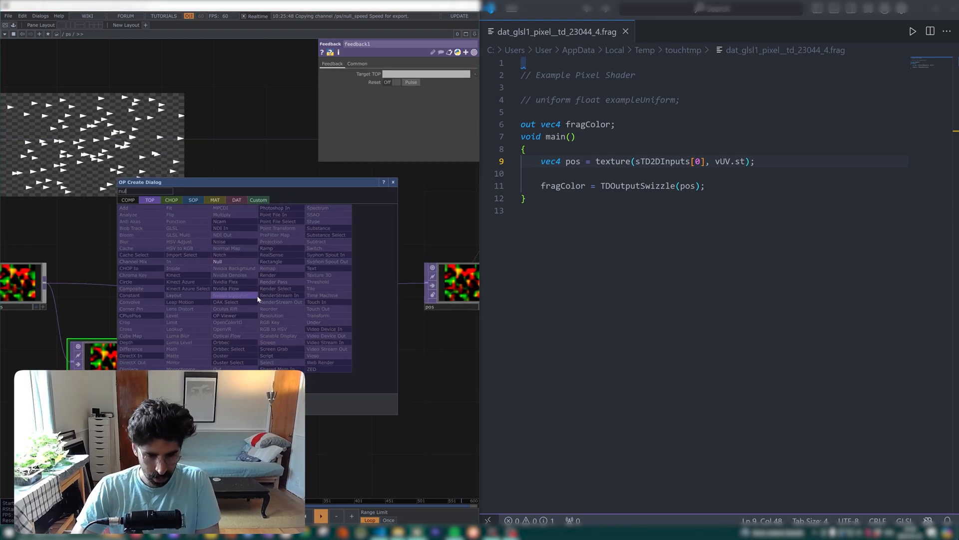
pyautogui.click(217, 261)
pyautogui.click(314, 306)
pyautogui.click(315, 308)
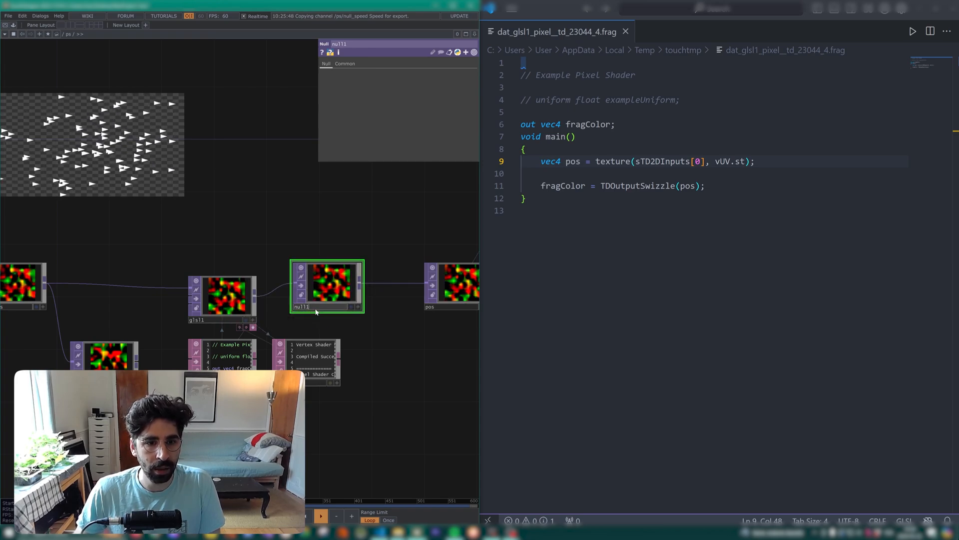
pyautogui.press('BackSpace')
pyautogui.write('_')
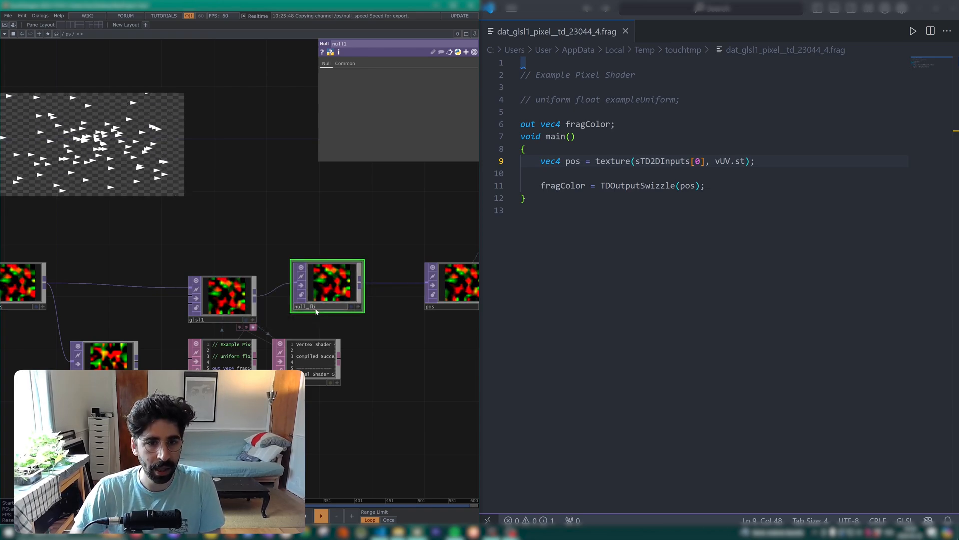
pyautogui.write('feedback')
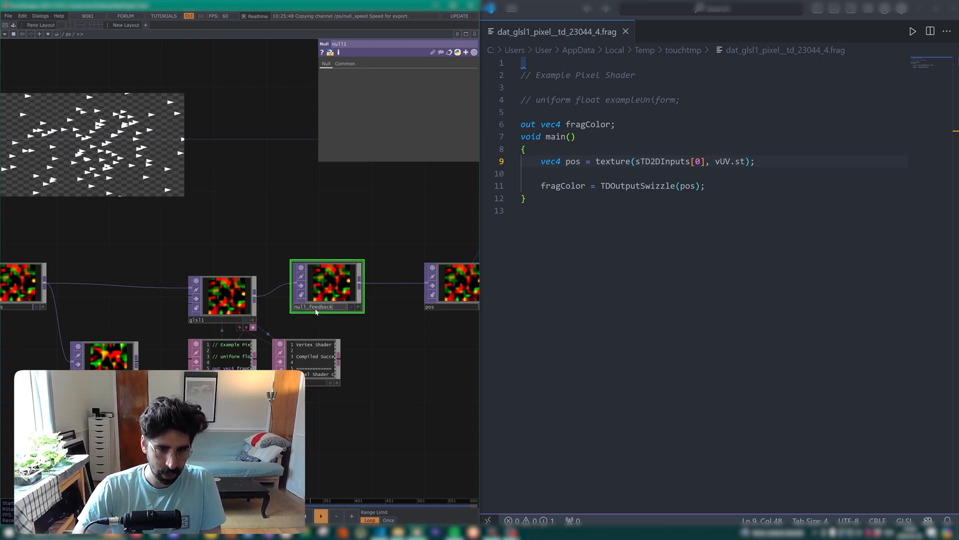
pyautogui.press('Return')
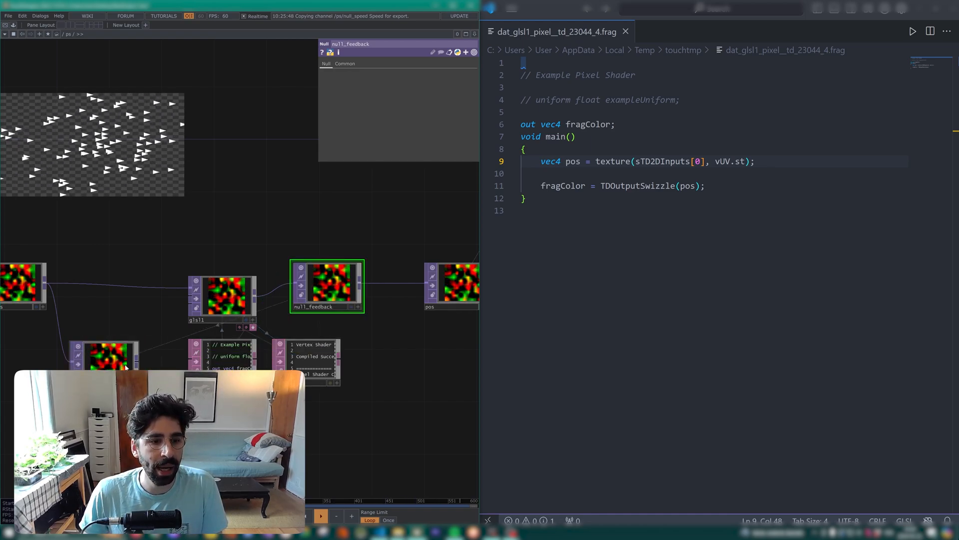
pyautogui.moveTo(338, 289); pyautogui.dragTo(367, 305)
# Rename the Feedback TOP to feedback_previous and wire its output into the second input of glsl1
pyautogui.click(104, 354)
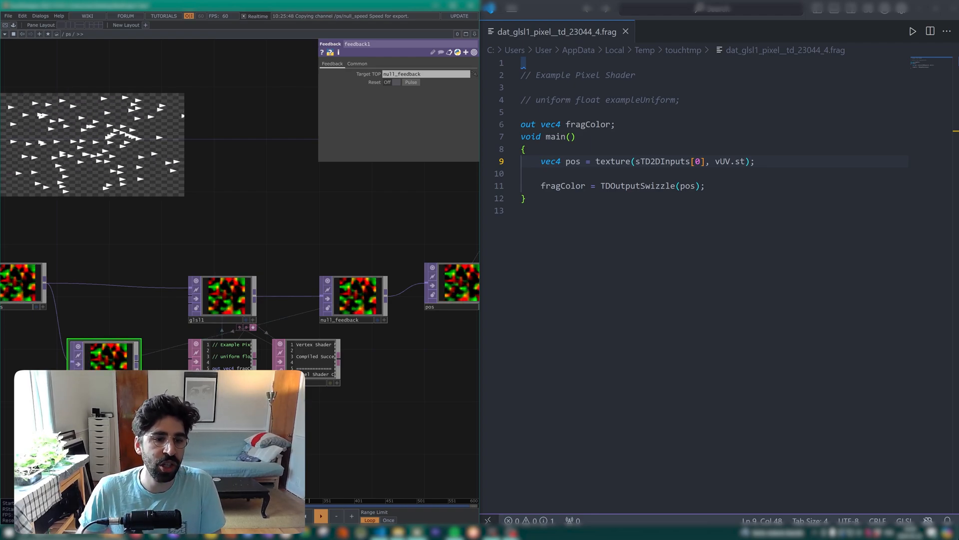
pyautogui.write('feedback_previous')
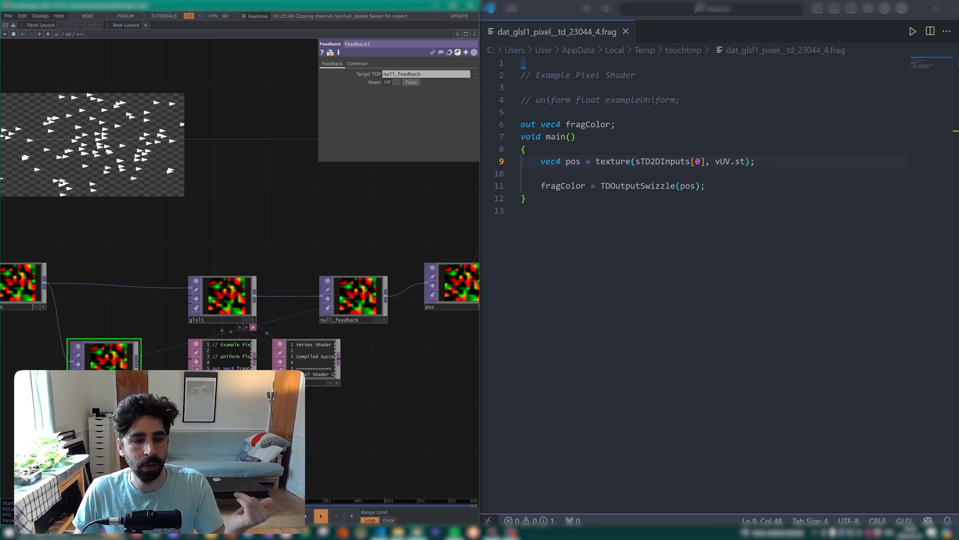
pyautogui.press('Return')
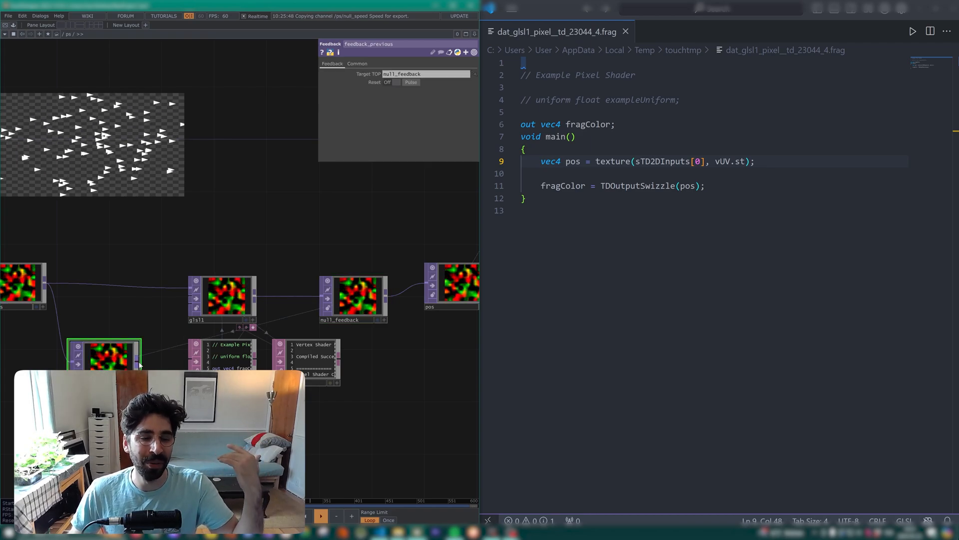
pyautogui.moveTo(140, 365); pyautogui.dragTo(198, 298)
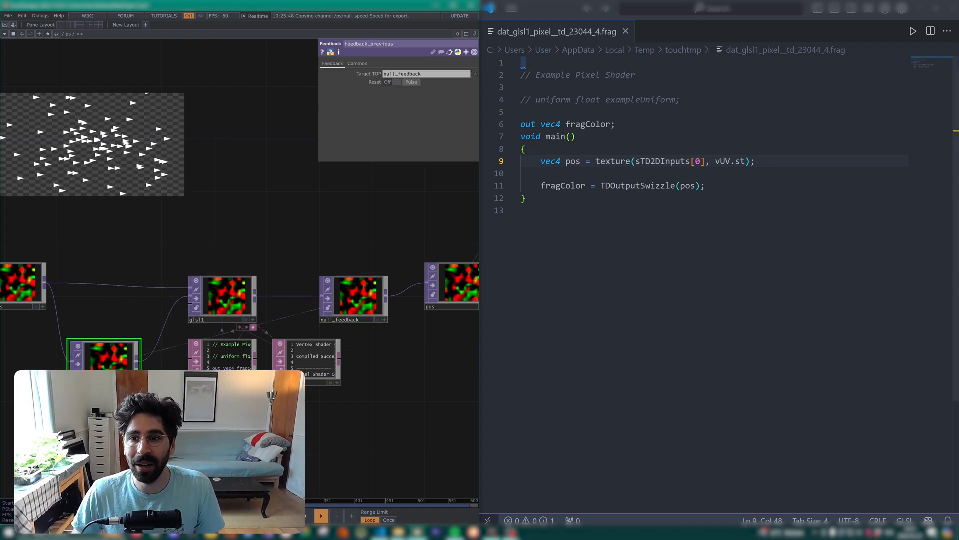
# Add the line vec4 prev = texture(sTD2DInputs[1], vUV.st); below the pos sample and save the shader
pyautogui.hotkey('alt', 'Tab')
pyautogui.press('Return')
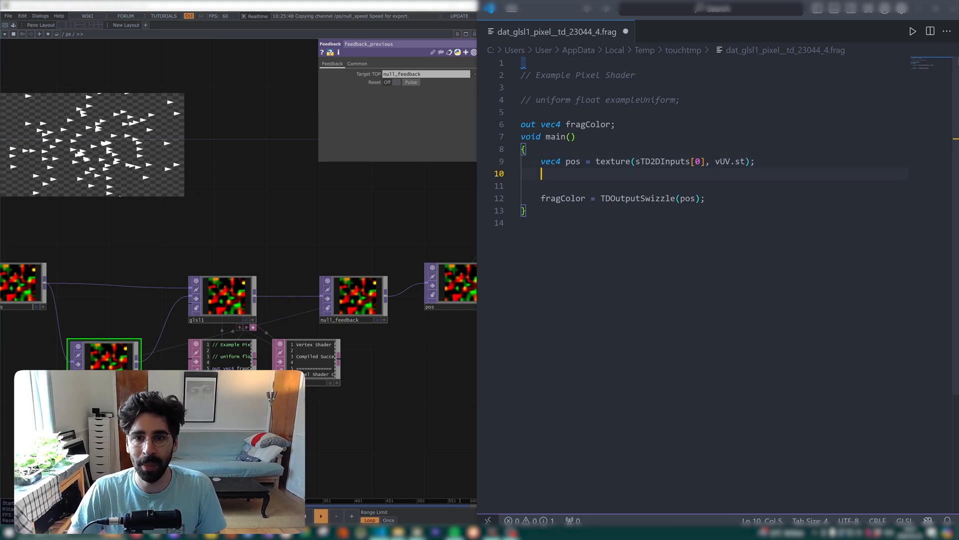
pyautogui.write('vec4 pos = texture(sTD2DInputs[0], vUV.st);')
pyautogui.doubleClick(573, 174)
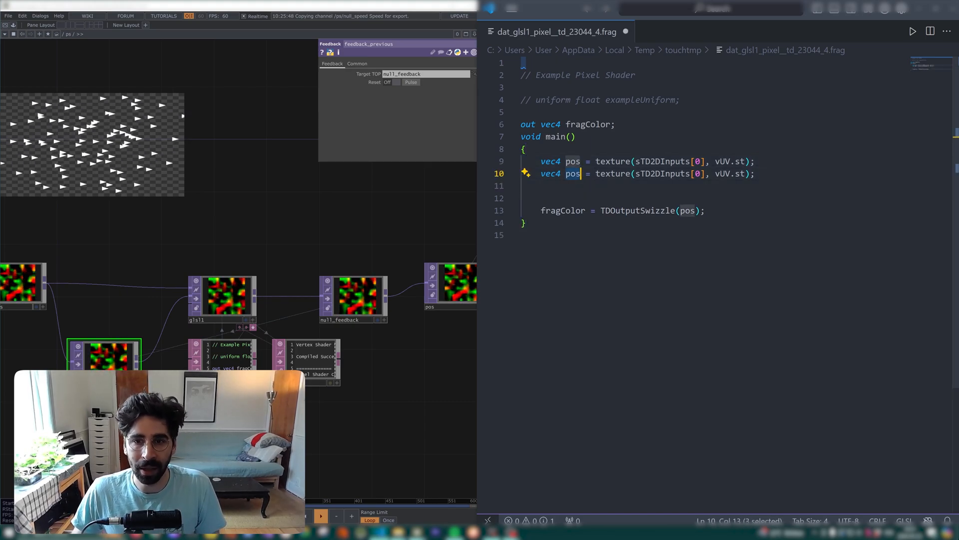
pyautogui.write('prev')
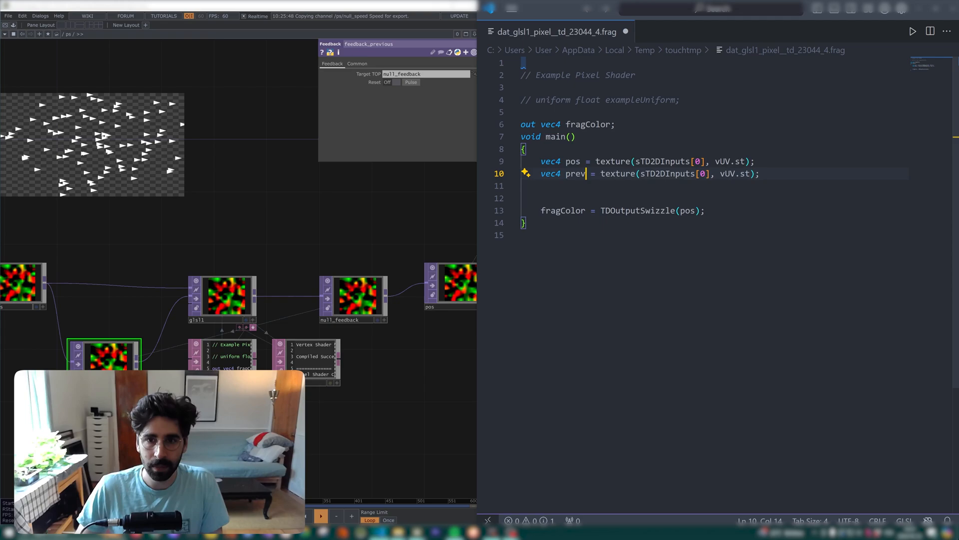
pyautogui.doubleClick(703, 174)
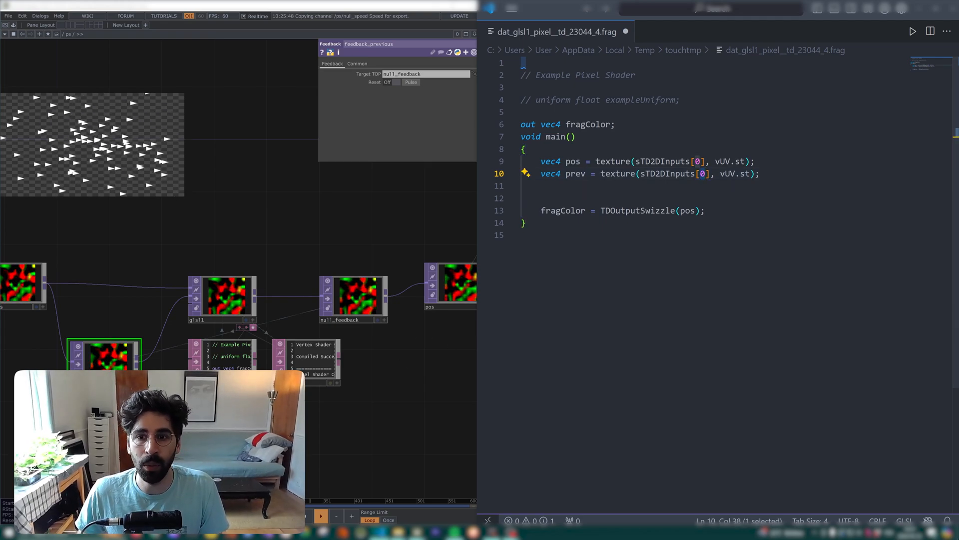
pyautogui.write('1')
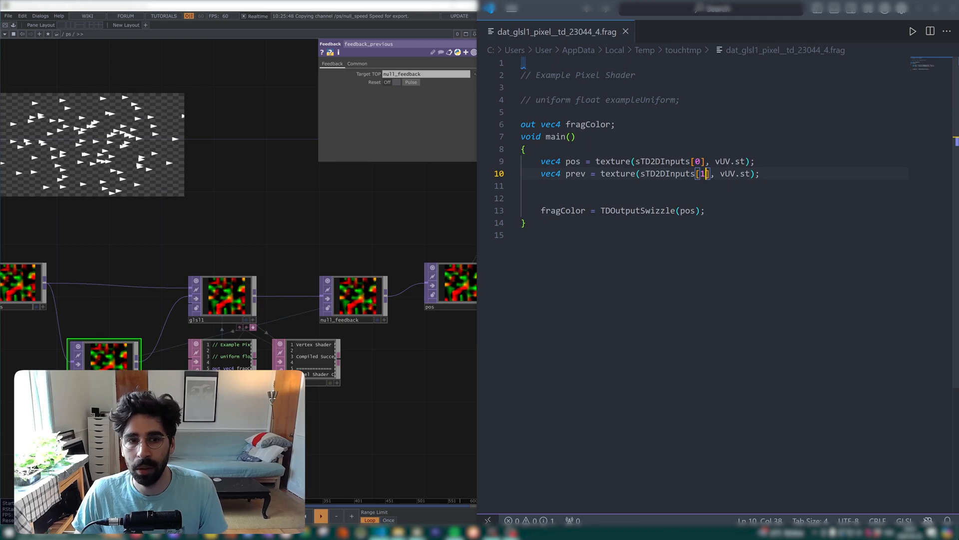
pyautogui.hotkey('ctrl', 's')
pyautogui.scroll(-5, 287, 203)
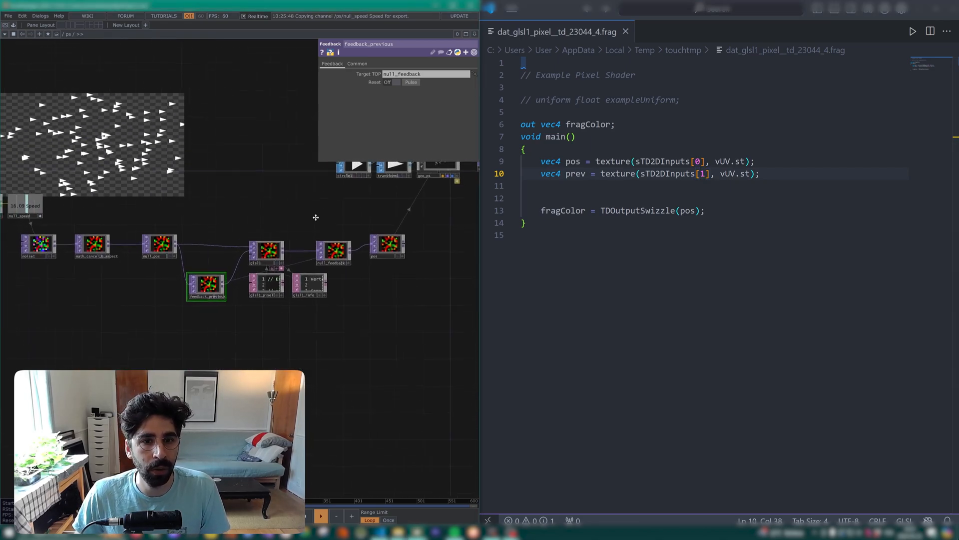
pyautogui.moveTo(315, 216); pyautogui.dragTo(320, 259)
pyautogui.scroll(3, 315, 300)
pyautogui.scroll(3, 330, 315)
pyautogui.scroll(-5, 245, 223)
pyautogui.moveTo(257, 230); pyautogui.dragTo(290, 249)
# Declare a float variable named angle below the two texture samples and start another float declaration under it
pyautogui.click(762, 174)
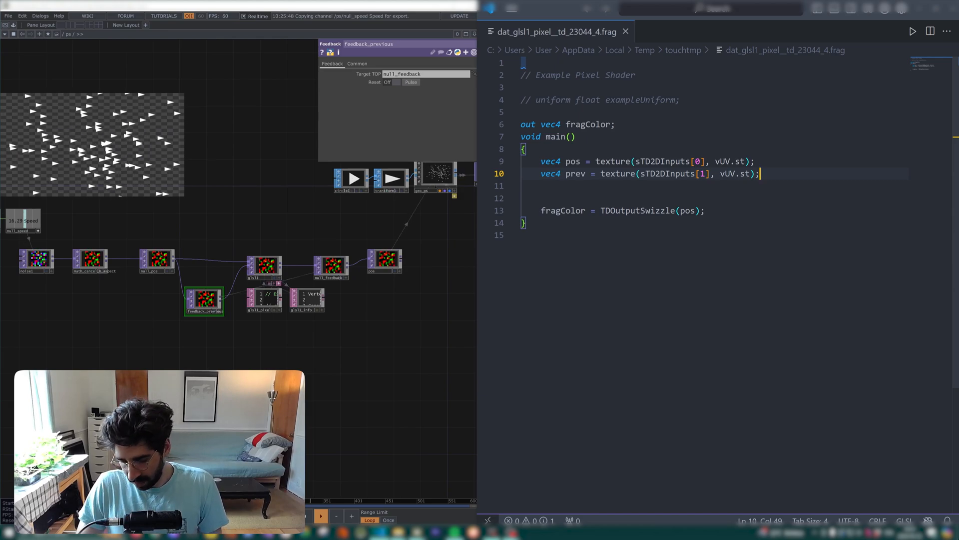
pyautogui.press('Return')
pyautogui.press('Return')
pyautogui.write('f')
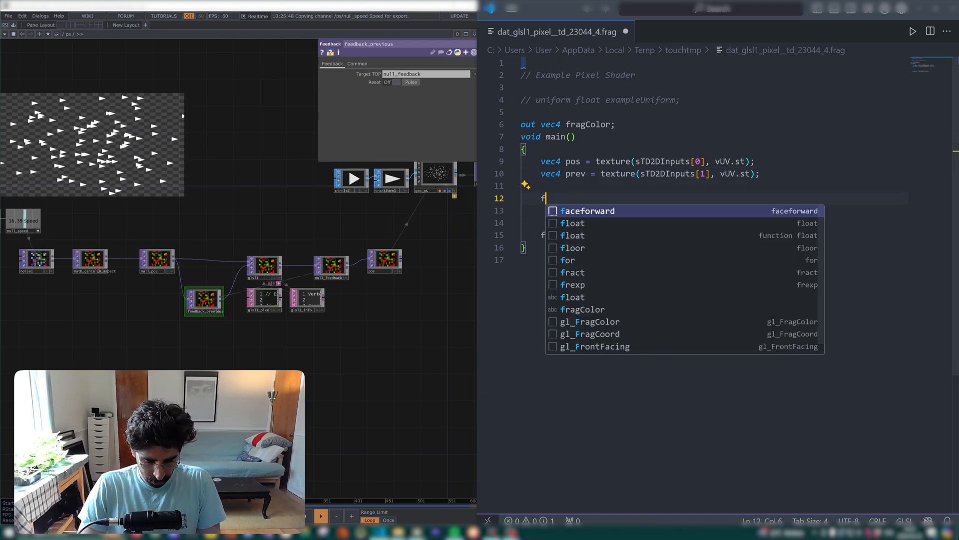
pyautogui.write('loat ang')
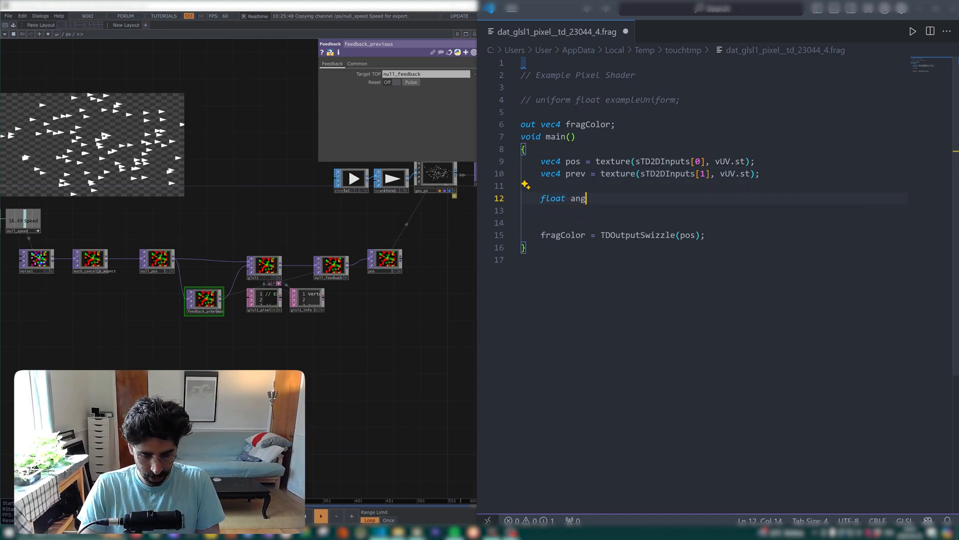
pyautogui.write('le;')
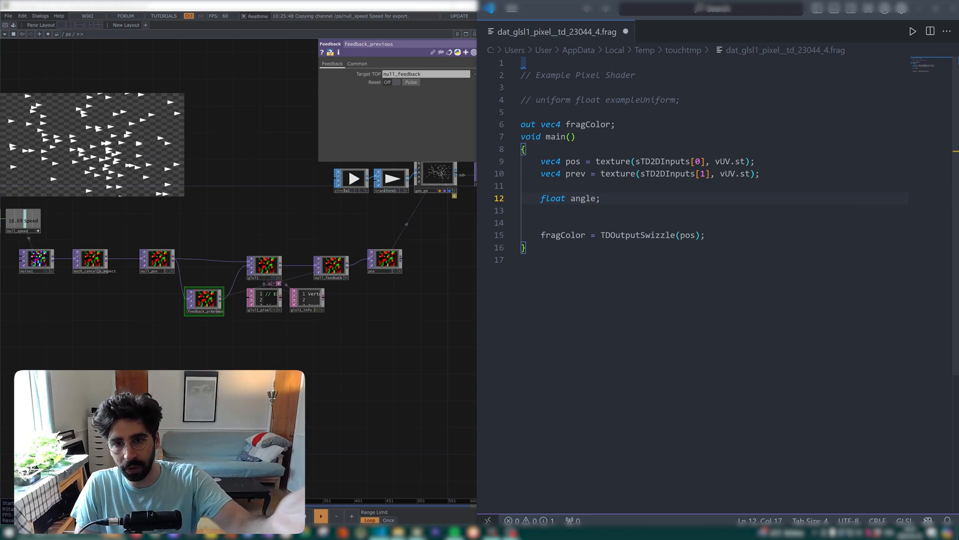
pyautogui.press('Return')
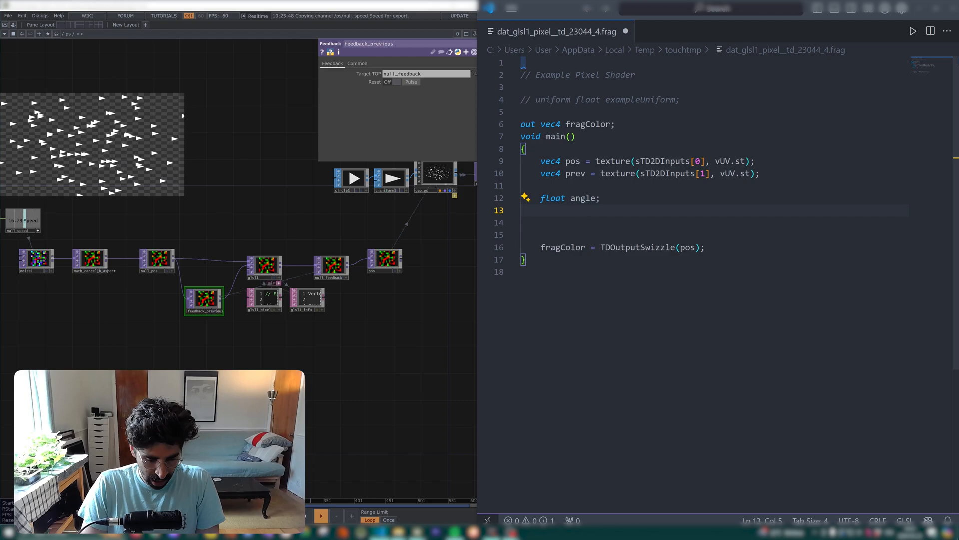
pyautogui.write('float ')
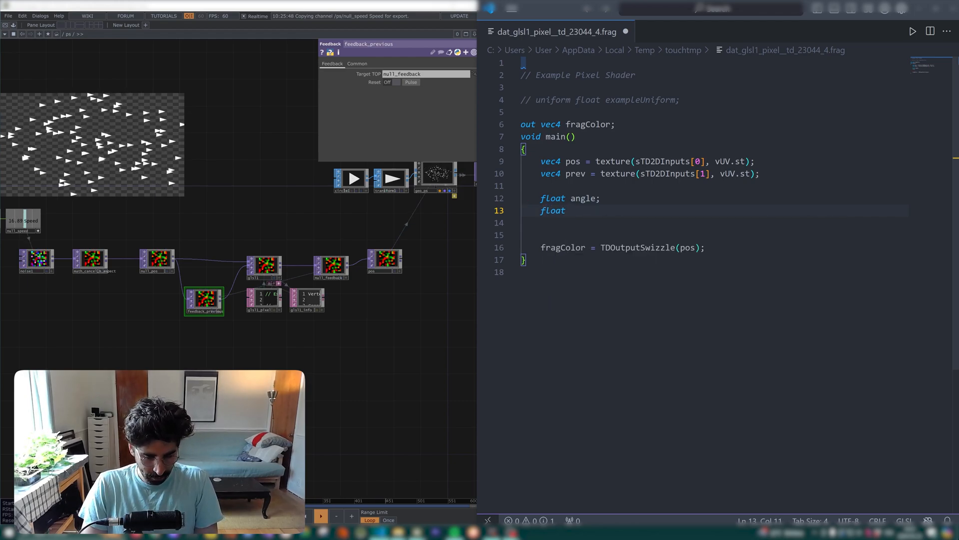
# Declare float velocity in the pixel shader, add vec2 direction = pos - prev; below it, and save the file
pyautogui.write('velocity;')
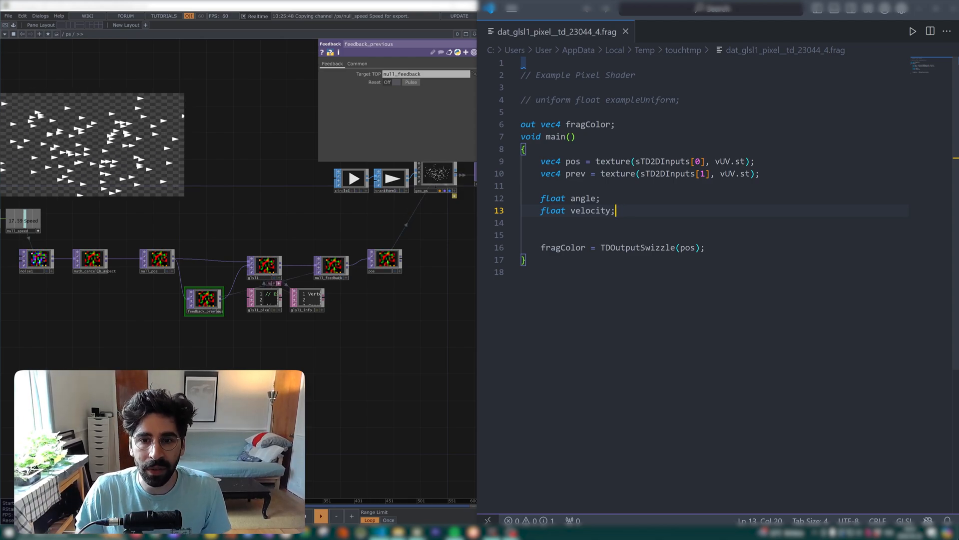
pyautogui.press('Return')
pyautogui.press('Return')
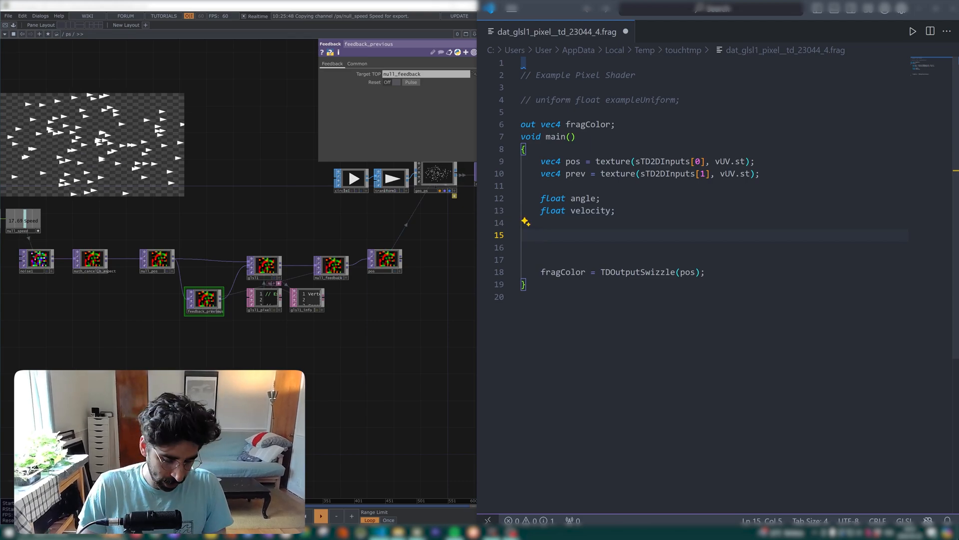
pyautogui.write('vec2m')
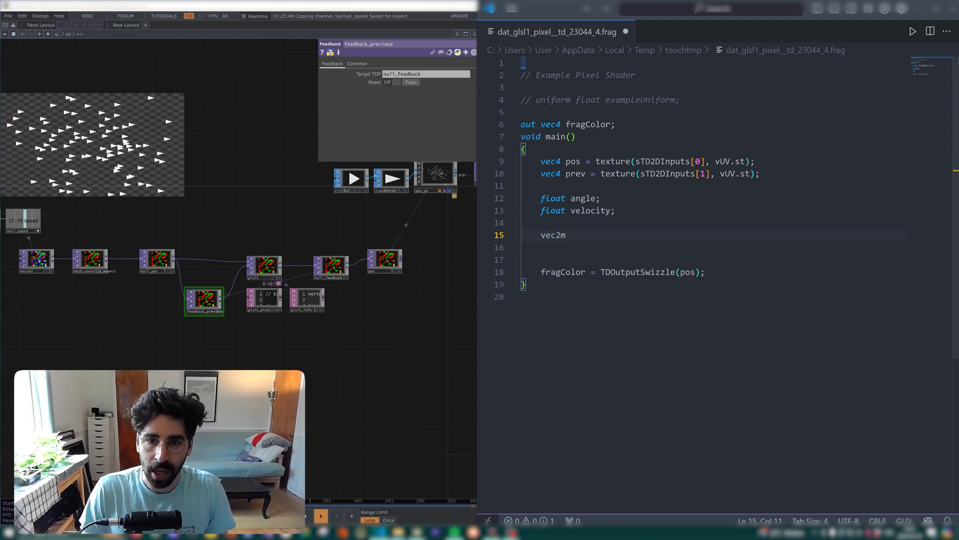
pyautogui.press('BackSpace')
pyautogui.press('BackSpace')
pyautogui.write('direction =')
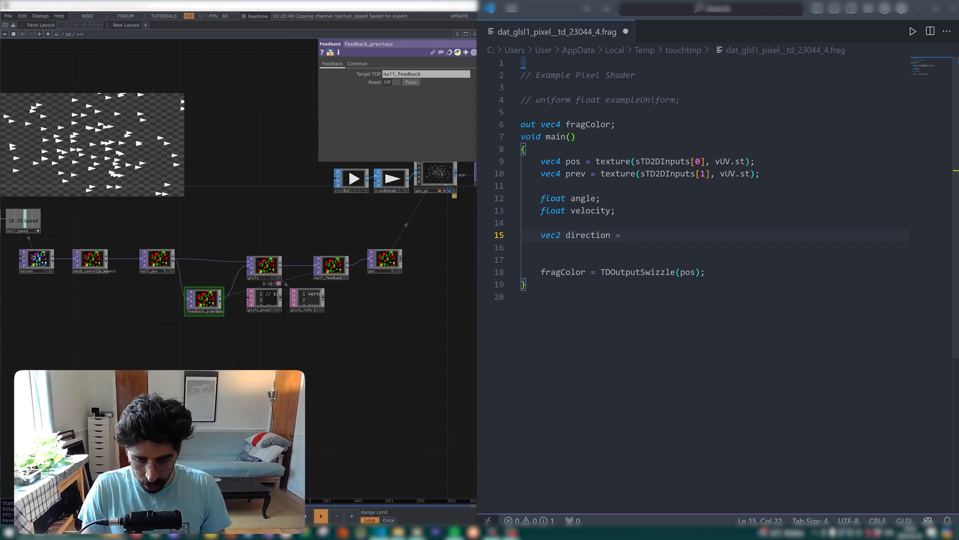
pyautogui.write('pos - ')
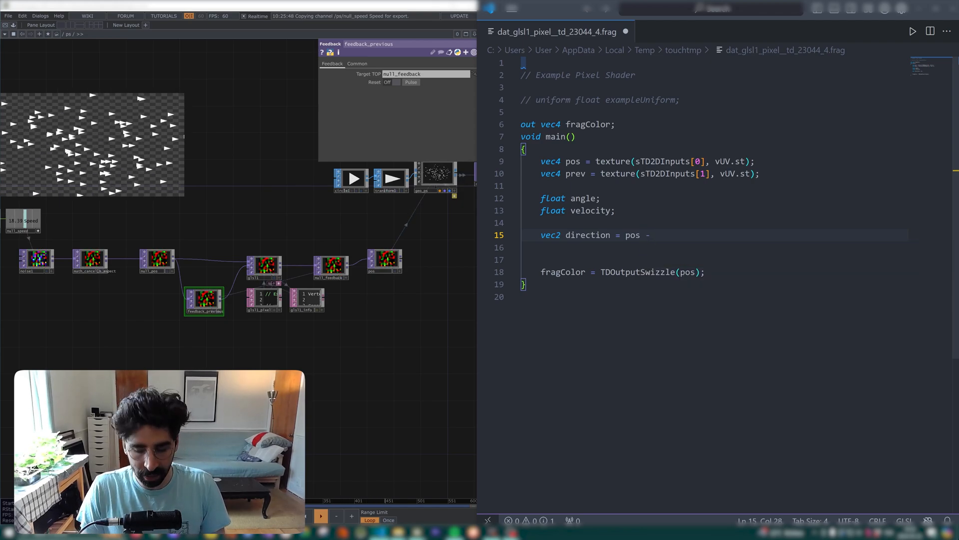
pyautogui.write('prev;')
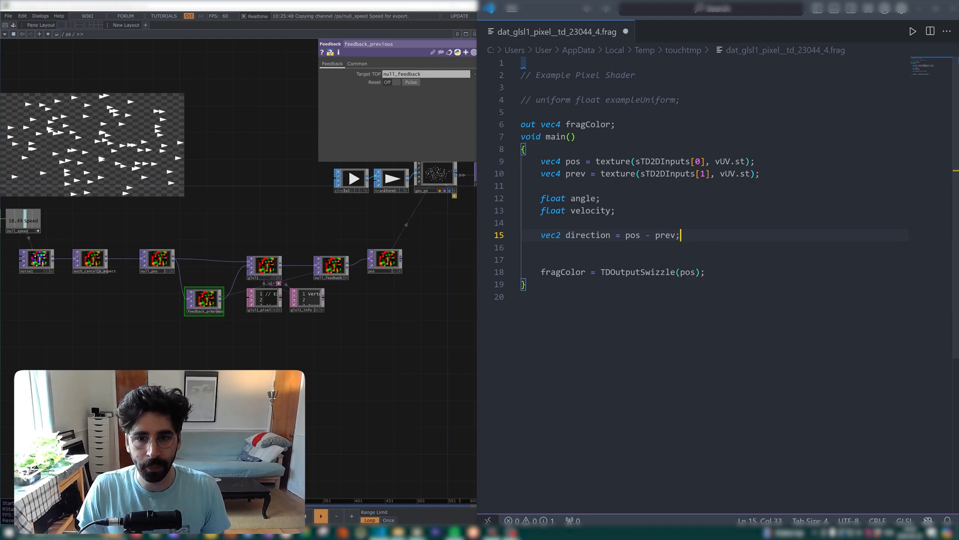
pyautogui.hotkey('ctrl', 's')
pyautogui.scroll(5, 259, 251)
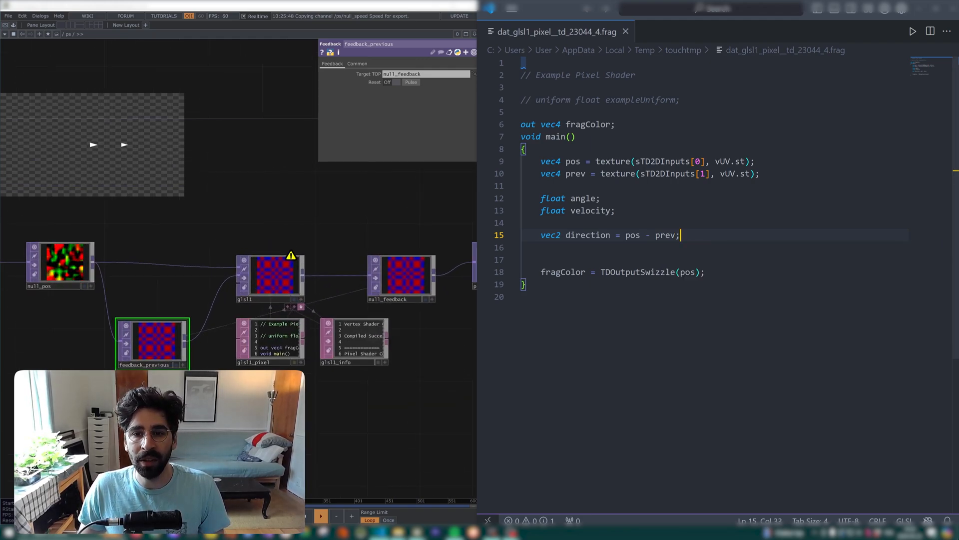
# Add .rg to both pos and prev in the direction line so it uses two components, and save the shader
pyautogui.moveTo(611, 236); pyautogui.dragTo(562, 235)
pyautogui.click(561, 235)
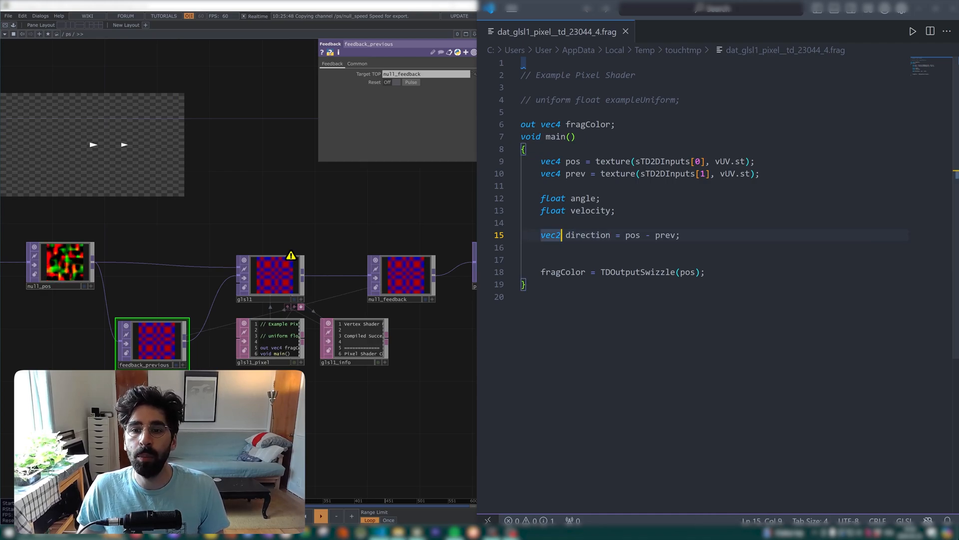
pyautogui.click(671, 235)
pyautogui.click(556, 161)
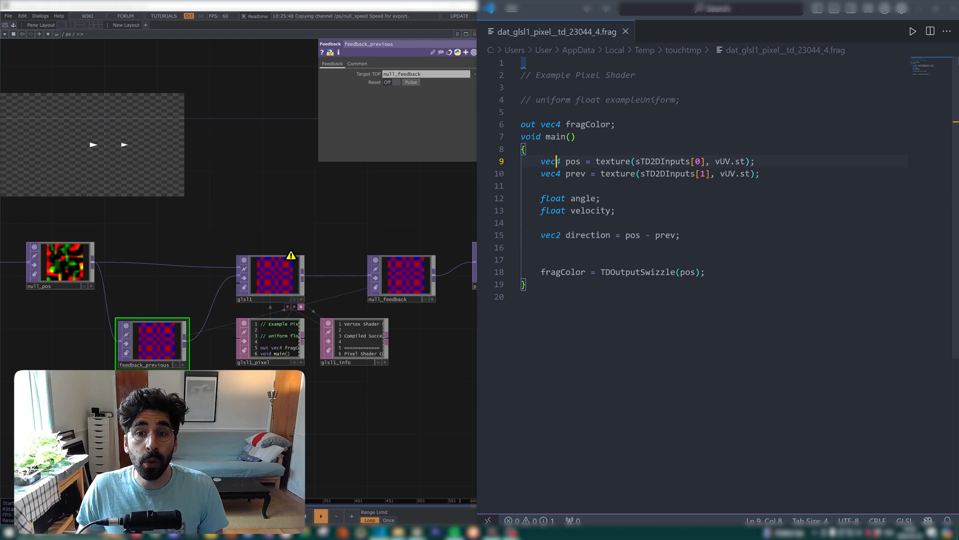
pyautogui.click(640, 236)
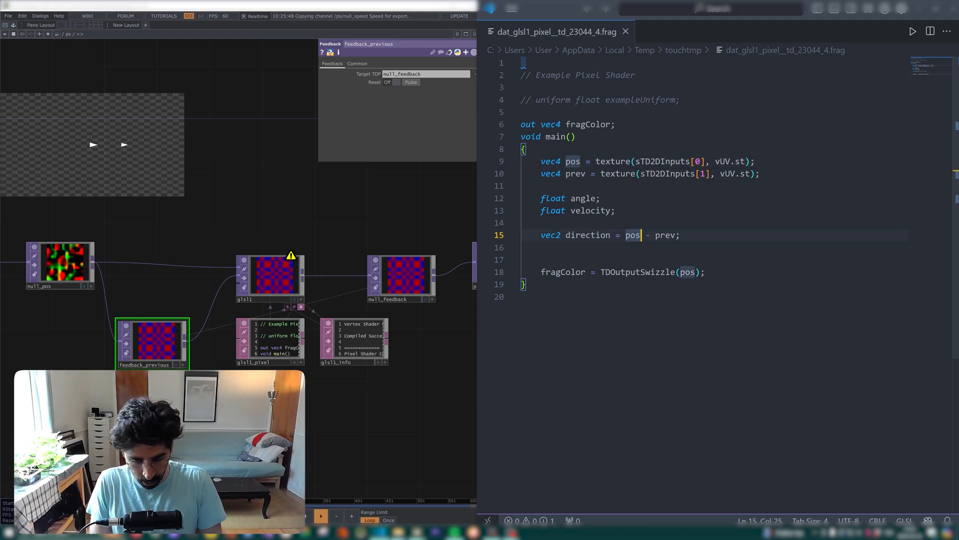
pyautogui.write('.rg')
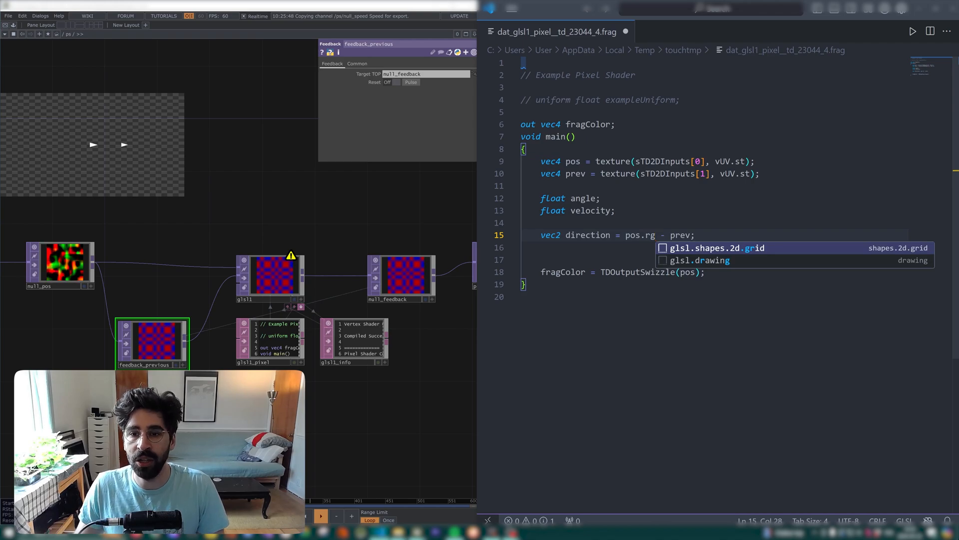
pyautogui.click(691, 235)
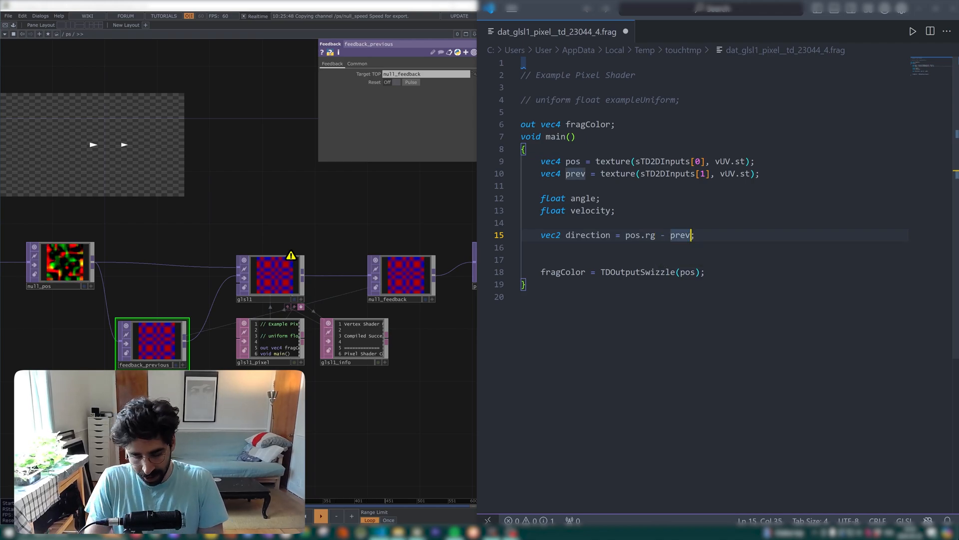
pyautogui.write('.rg')
pyautogui.hotkey('ctrl', 's')
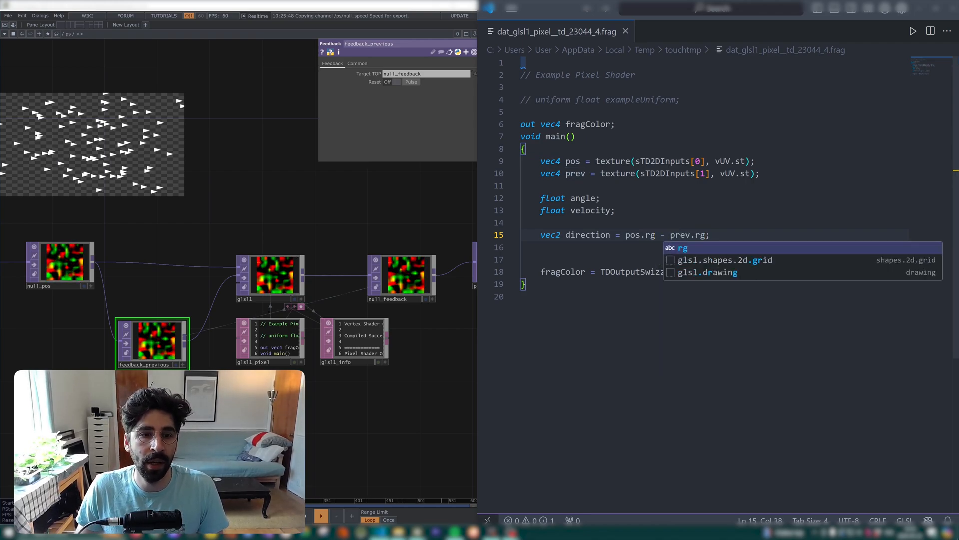
# Switch to TouchDesigner, select the operators in the position and feedback chain, and set Input Smoothness and Viewer Smoothness to Nearest Pixel
pyautogui.click(260, 211)
pyautogui.scroll(-2, 273, 220)
pyautogui.moveTo(445, 322); pyautogui.dragTo(52, 215, button='right')
pyautogui.click(359, 64)
pyautogui.click(410, 115)
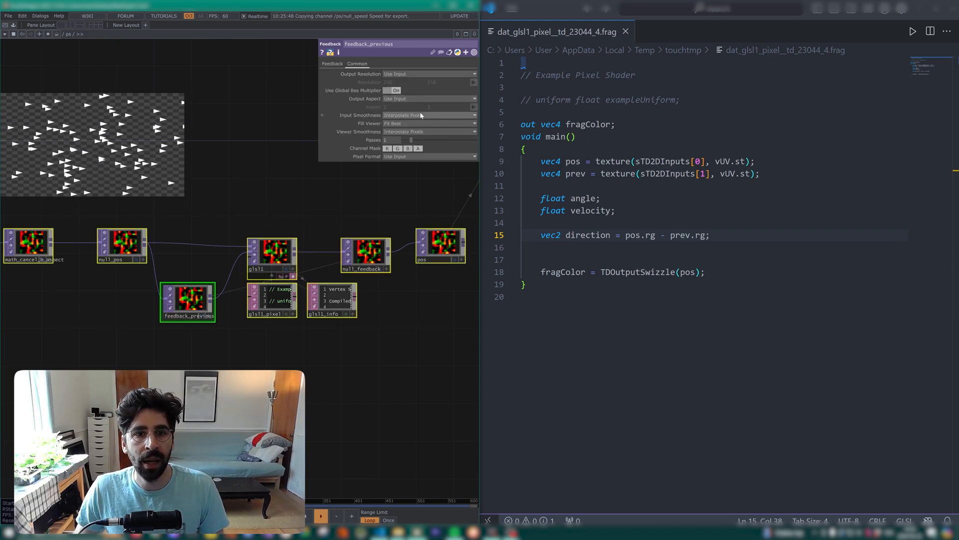
pyautogui.click(400, 130)
pyautogui.click(406, 132)
pyautogui.click(407, 147)
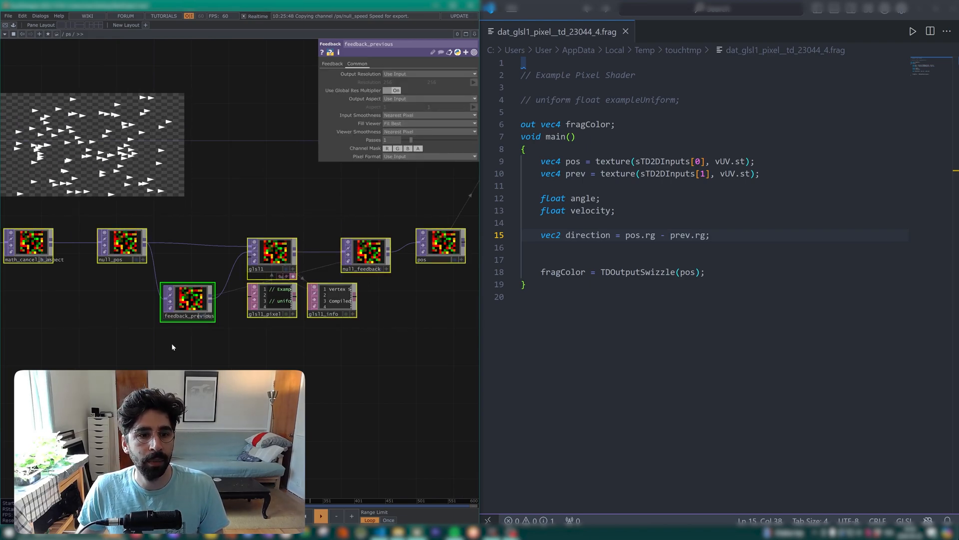
pyautogui.scroll(2, 172, 343)
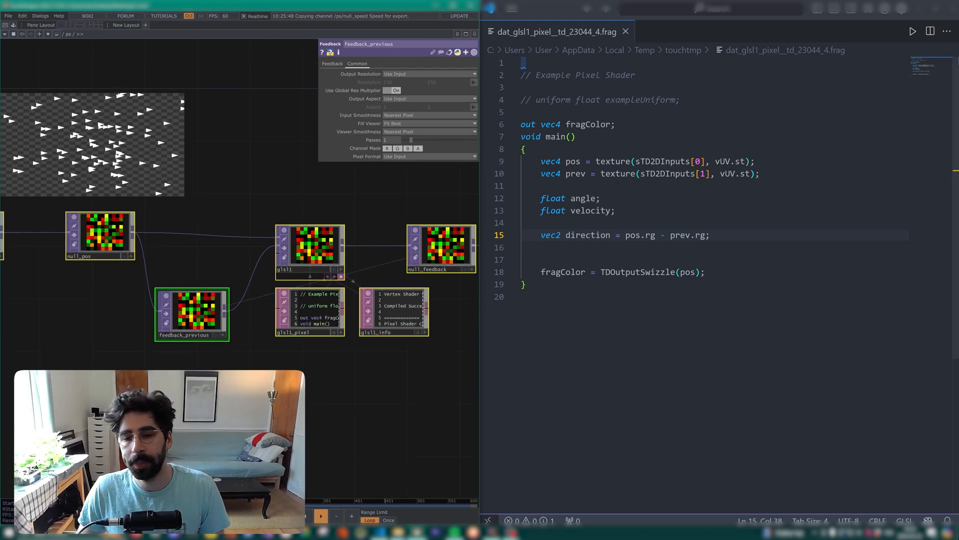
# Return to the code editor, add velocity = length(direction); below the direction line, and save the shader
pyautogui.click(712, 235)
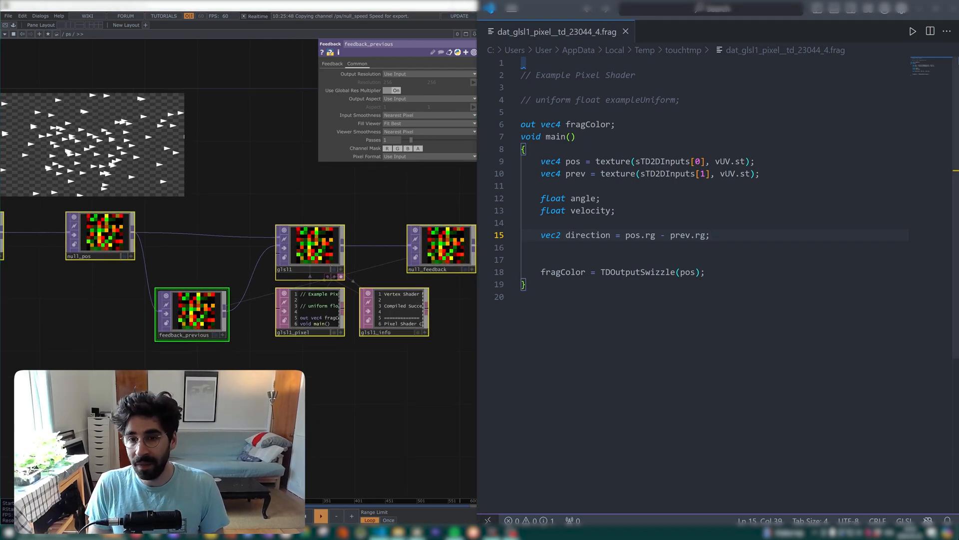
pyautogui.press('Return')
pyautogui.press('Return')
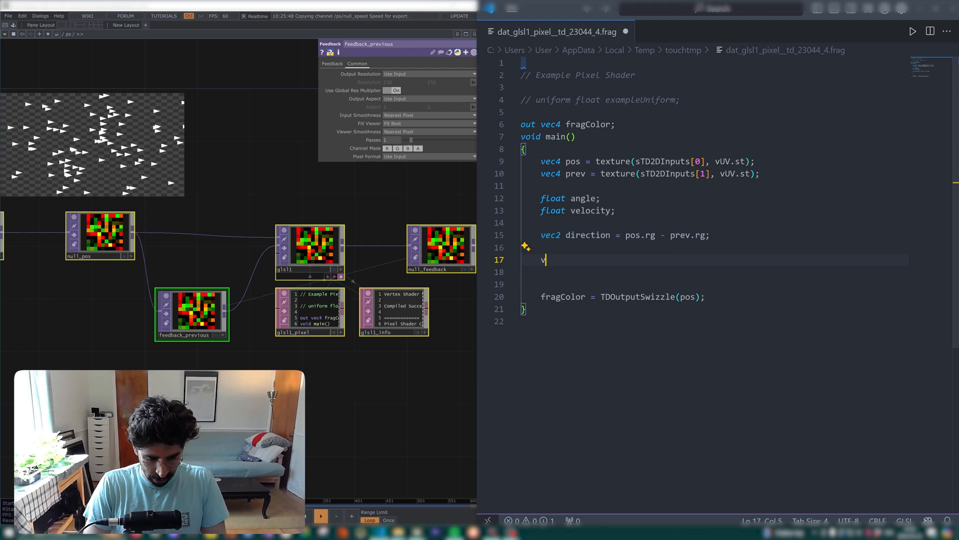
pyautogui.write('velocity')
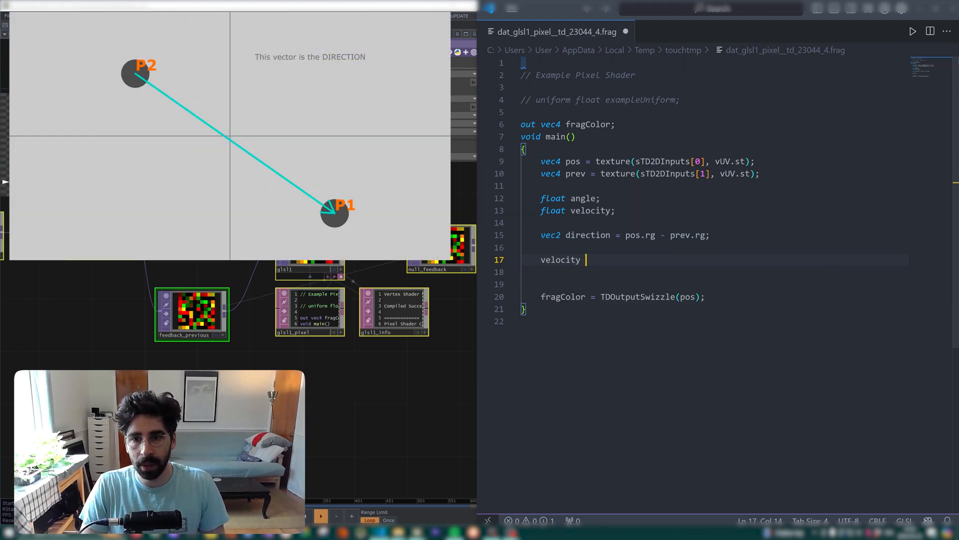
pyautogui.write(' = ')
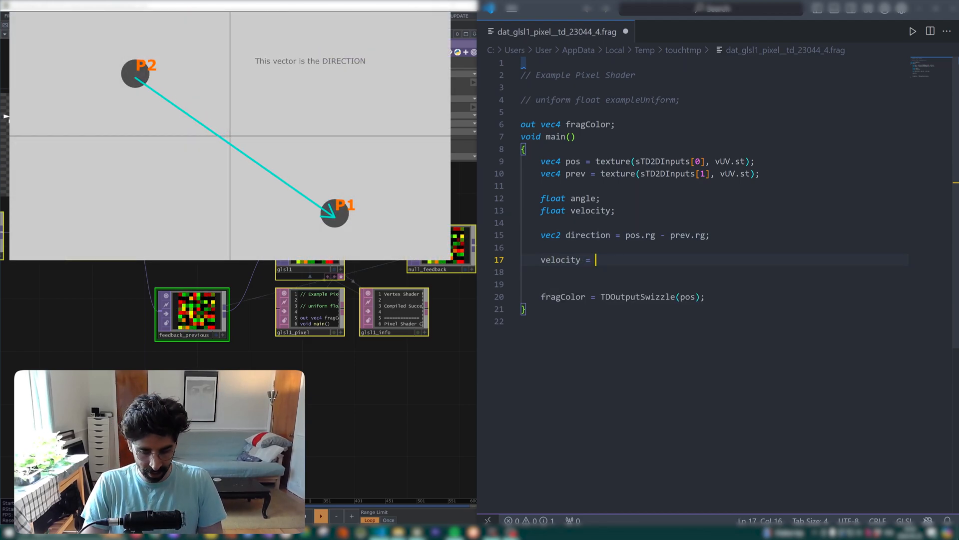
pyautogui.write('length(')
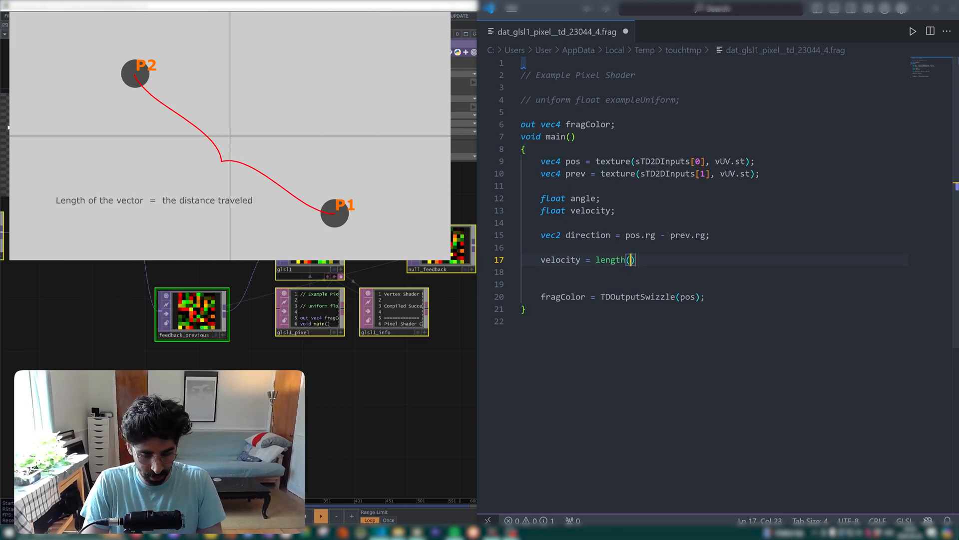
pyautogui.write('direction)')
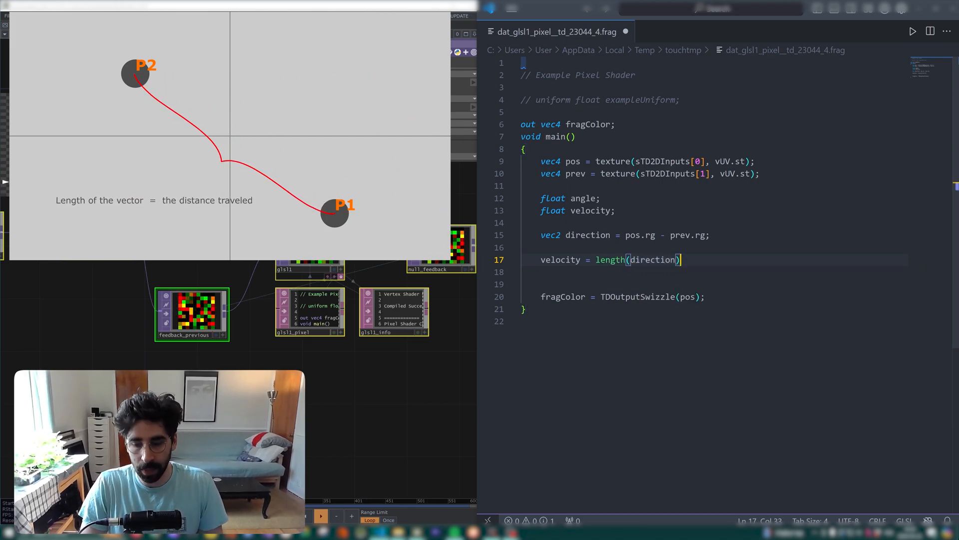
pyautogui.write(';')
pyautogui.hotkey('ctrl', 's')
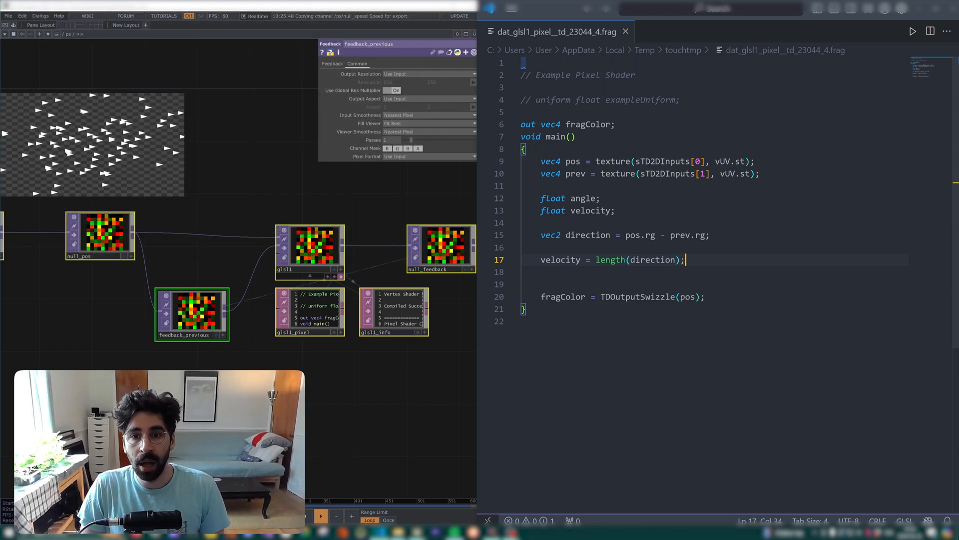
# Add angle = atan(direction.y, direction.x); below the velocity line and save the shader
pyautogui.press('Return')
pyautogui.write('ang')
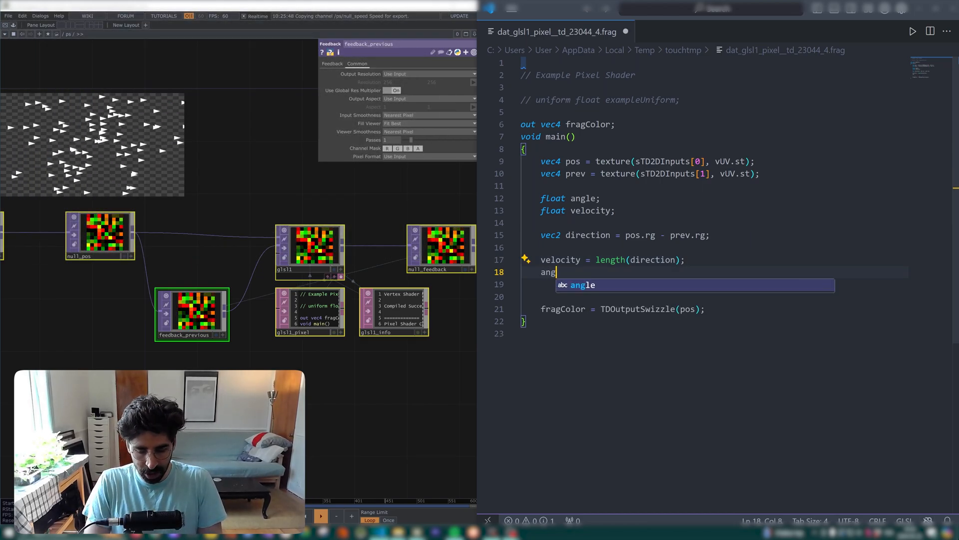
pyautogui.write('le = ata')
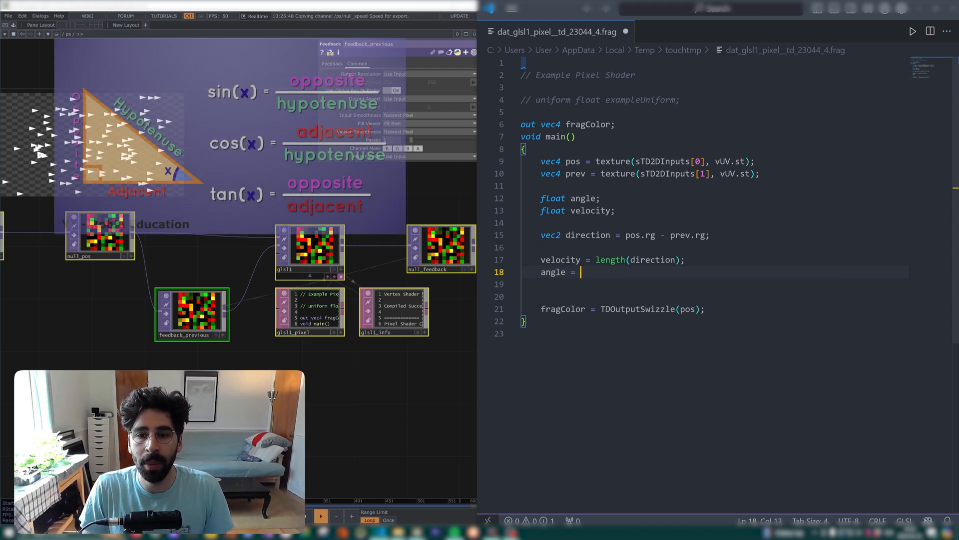
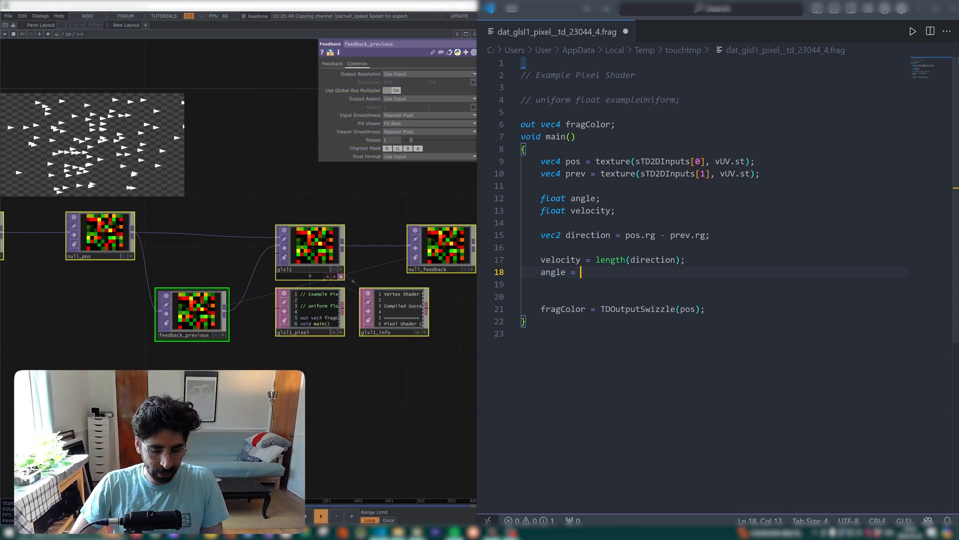
pyautogui.write('ta')
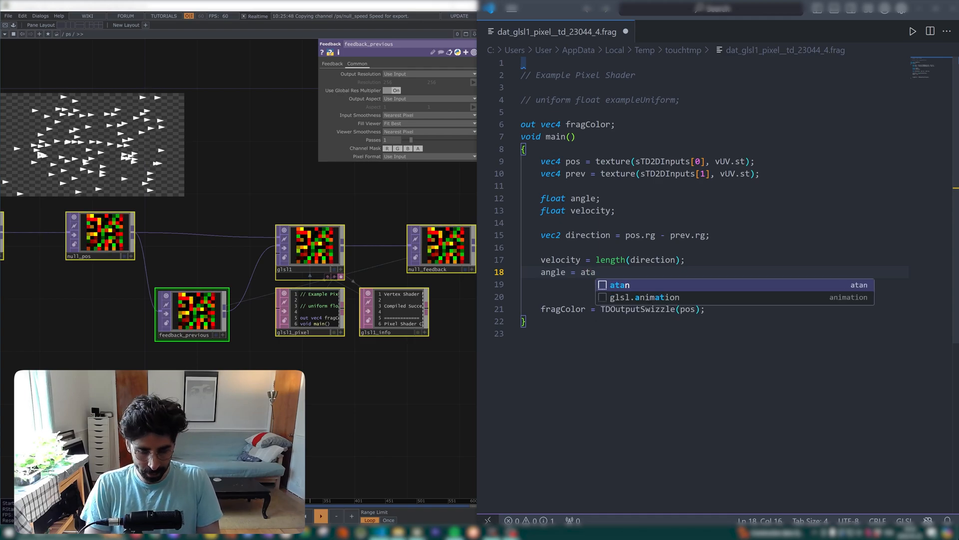
pyautogui.press('Tab')
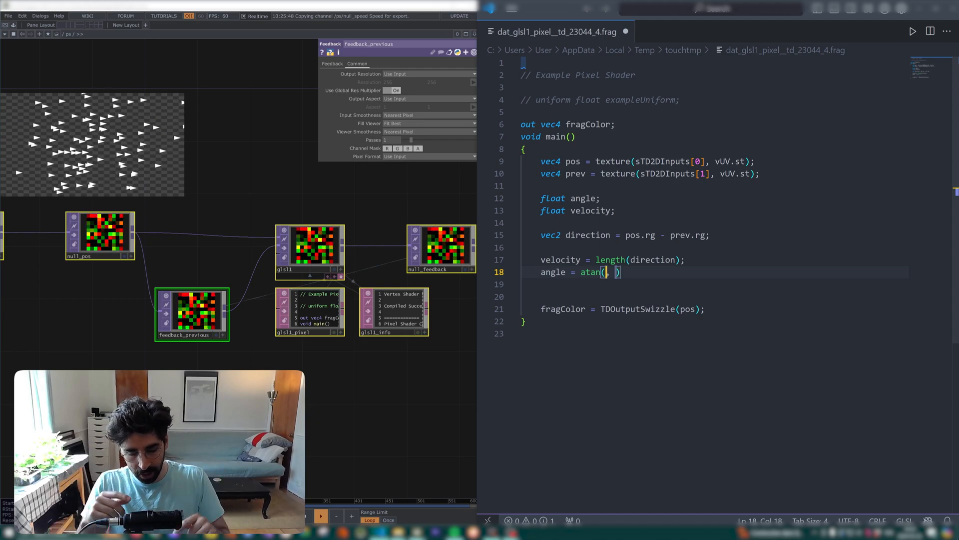
pyautogui.write('direcv')
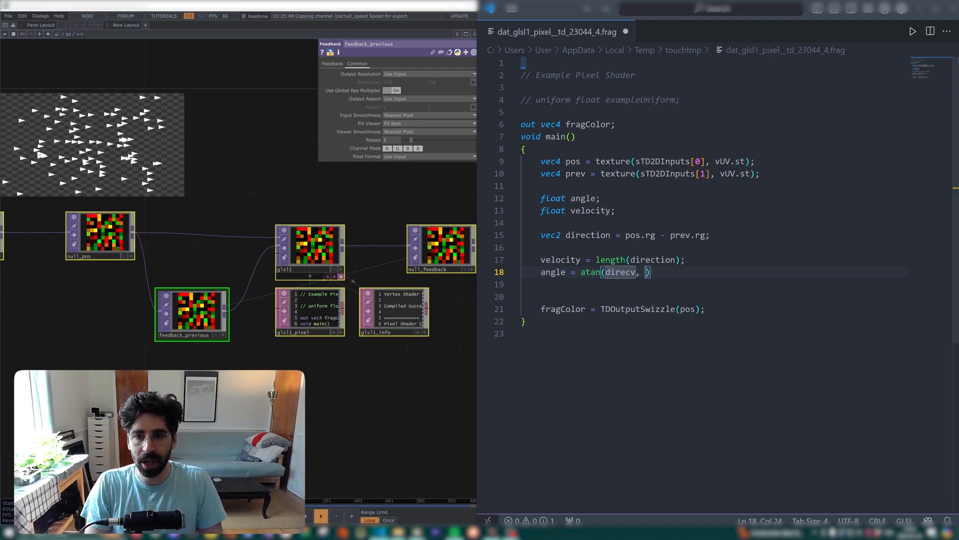
pyautogui.press('BackSpace')
pyautogui.press('BackSpace')
pyautogui.press('BackSpace')
pyautogui.press('BackSpace')
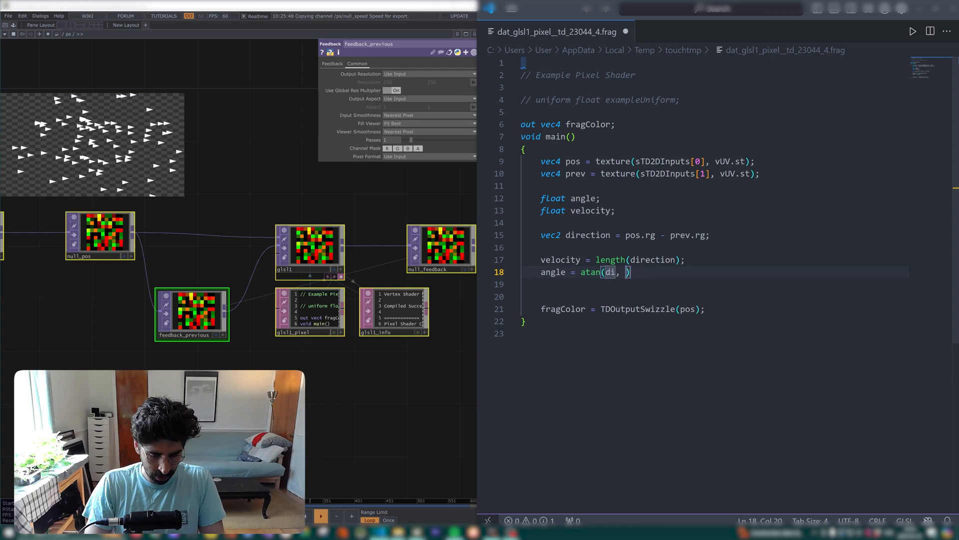
pyautogui.write('rection.y')
pyautogui.press('Right')
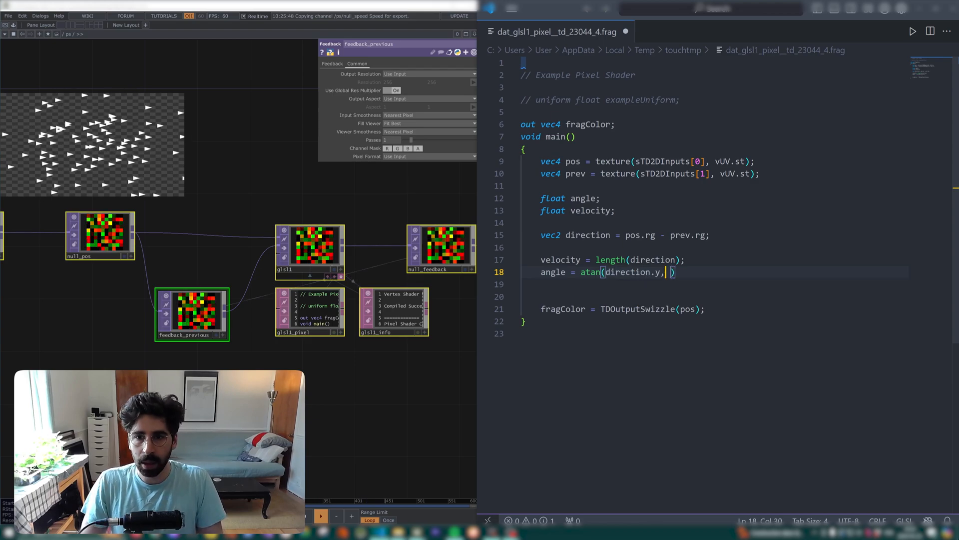
pyautogui.write('directi')
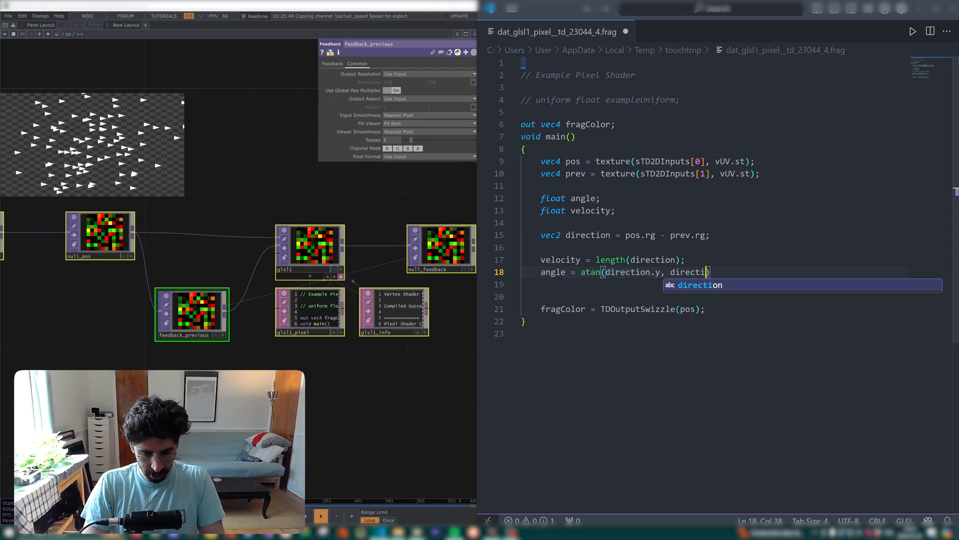
pyautogui.write('on.x')
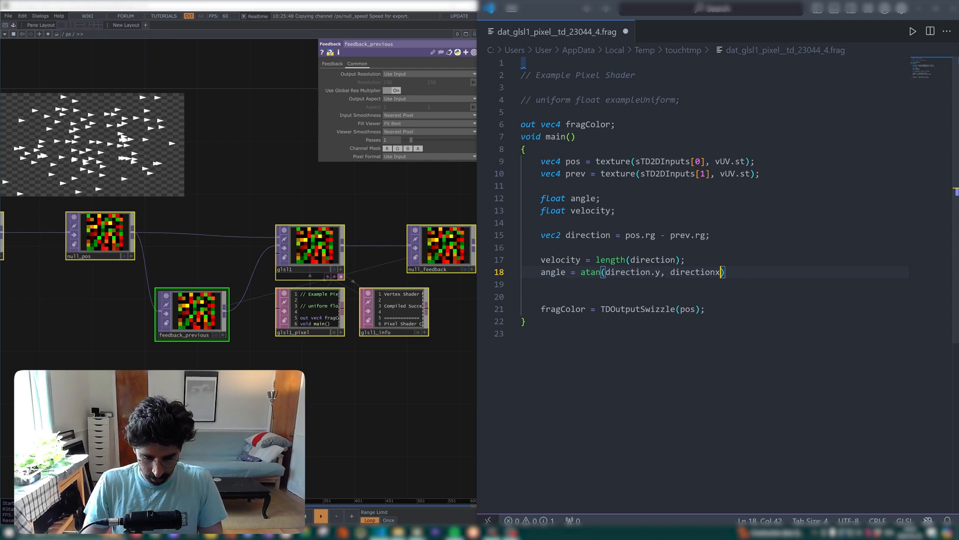
pyautogui.write('.')
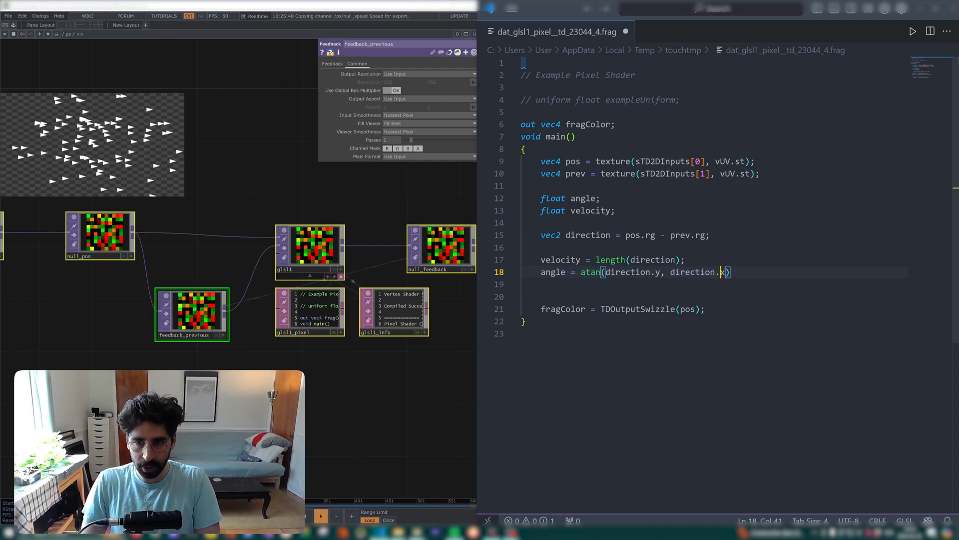
pyautogui.write(';')
pyautogui.hotkey('ctrl', 's')
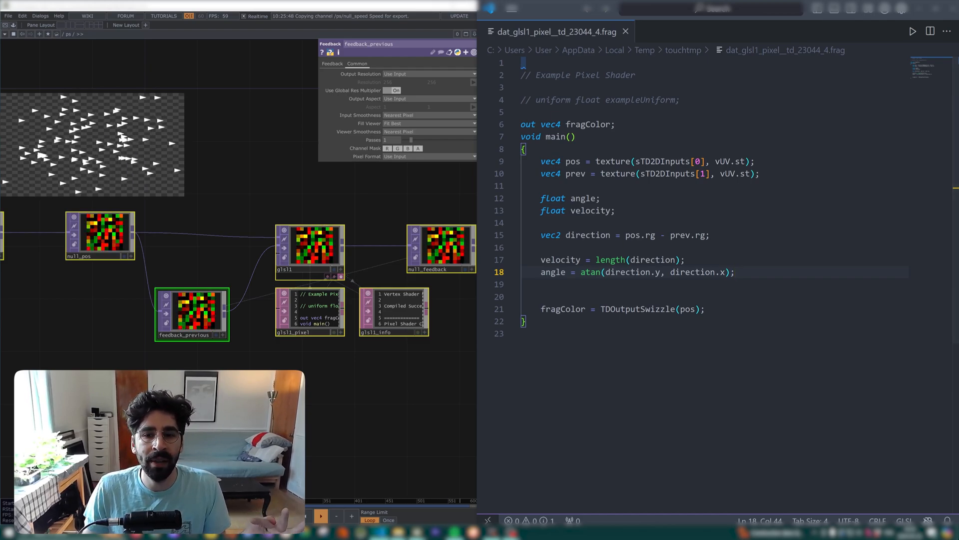
# Wrap the atan(direction.y, direction.x) expression in degrees() on the angle line and save the shader
pyautogui.moveTo(580, 272); pyautogui.dragTo(726, 272)
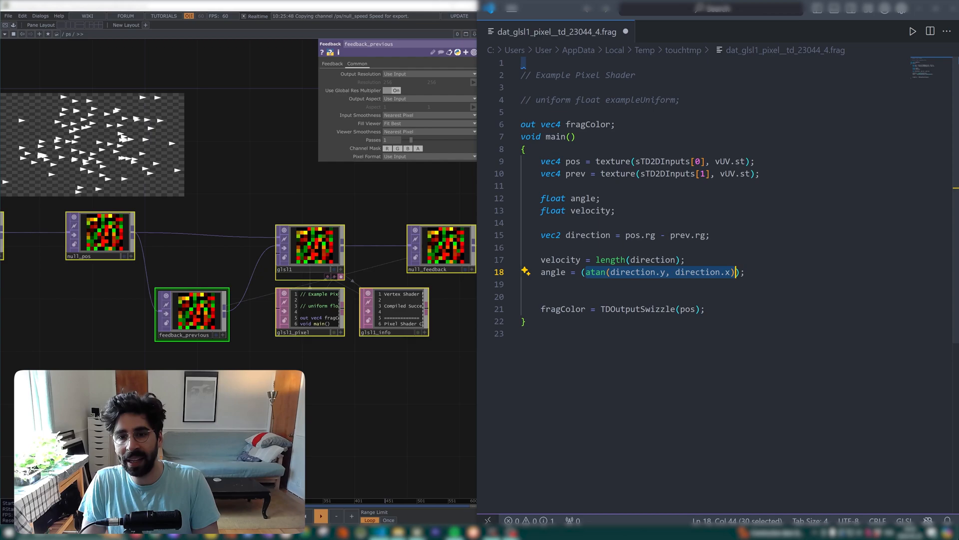
pyautogui.write('(')
pyautogui.write('degrees')
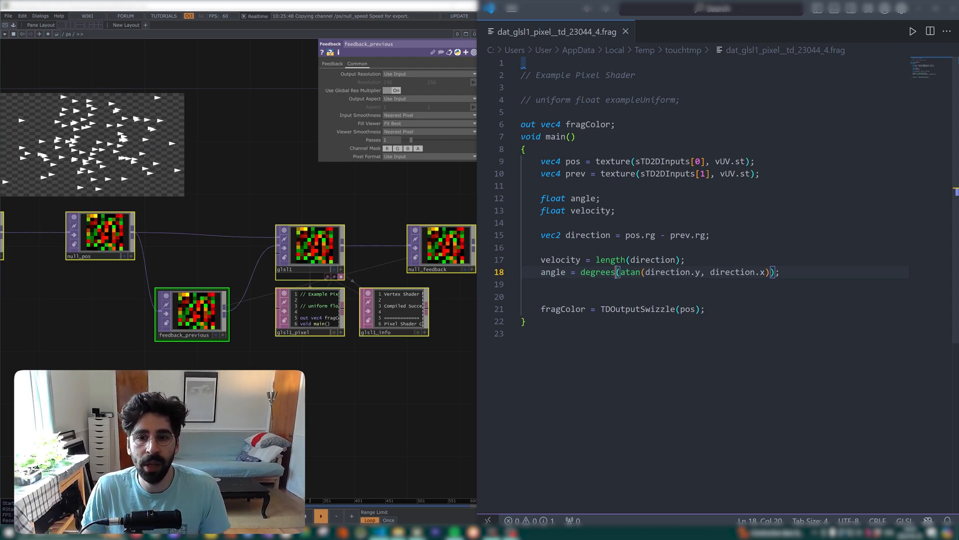
pyautogui.scroll(-3, 334, 253)
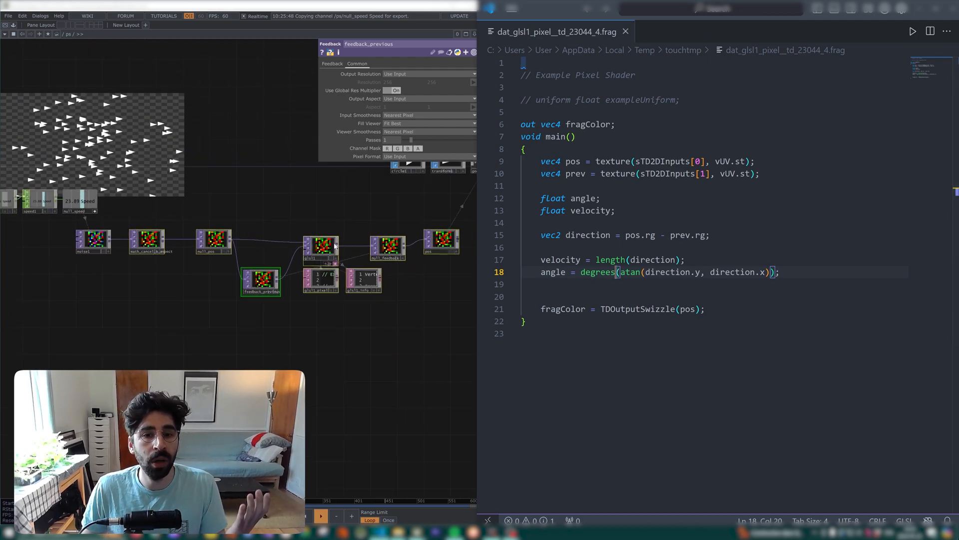
pyautogui.moveTo(290, 210); pyautogui.dragTo(233, 226)
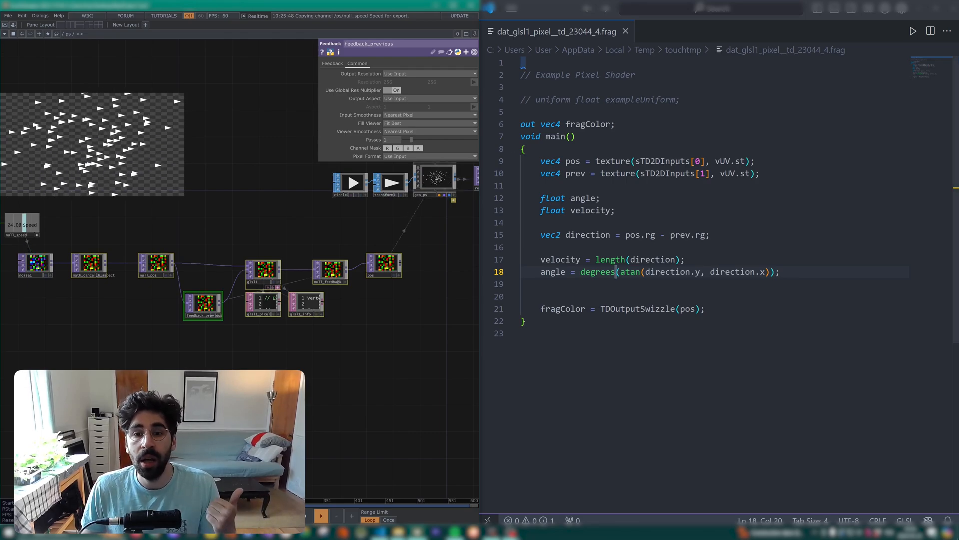
# Below the angle line, add a vec4 variable named container, assigned a vec4() with four dash placeholders and a closing semicolon
pyautogui.click(567, 259)
pyautogui.click(561, 273)
pyautogui.click(555, 284)
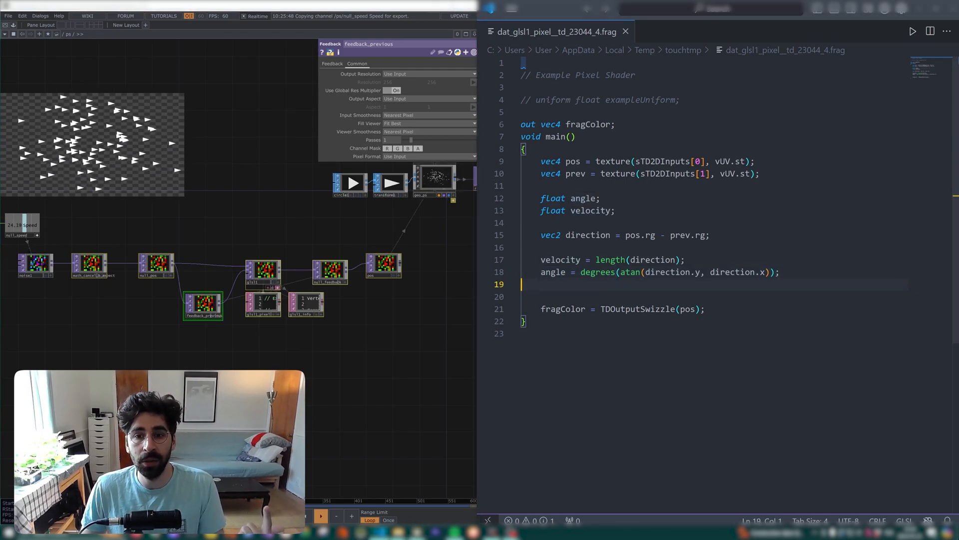
pyautogui.press('Return')
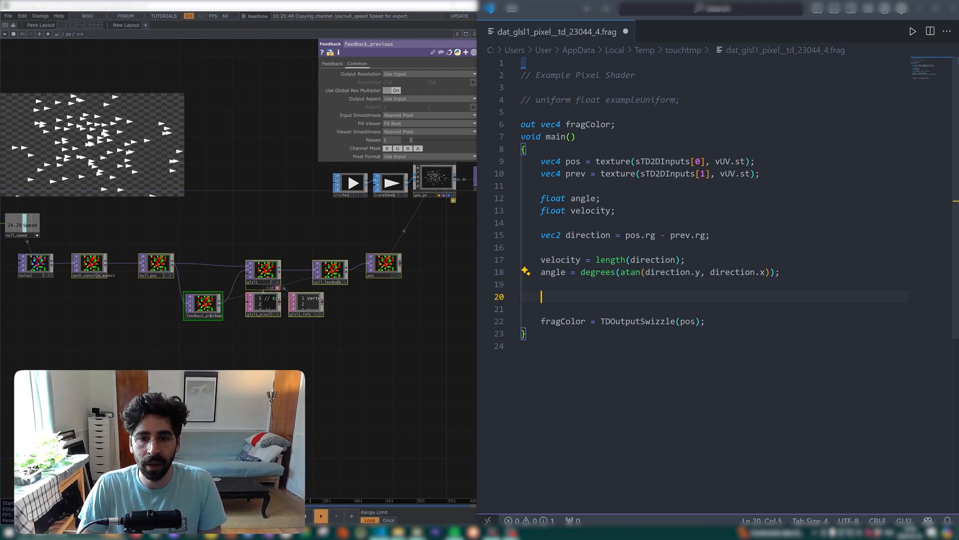
pyautogui.write('vecx')
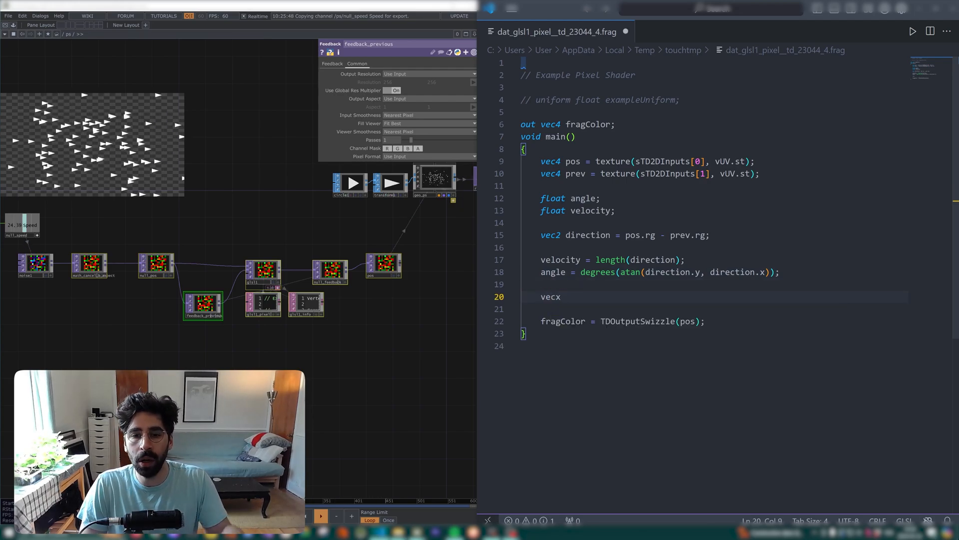
pyautogui.press('BackSpace')
pyautogui.write('4')
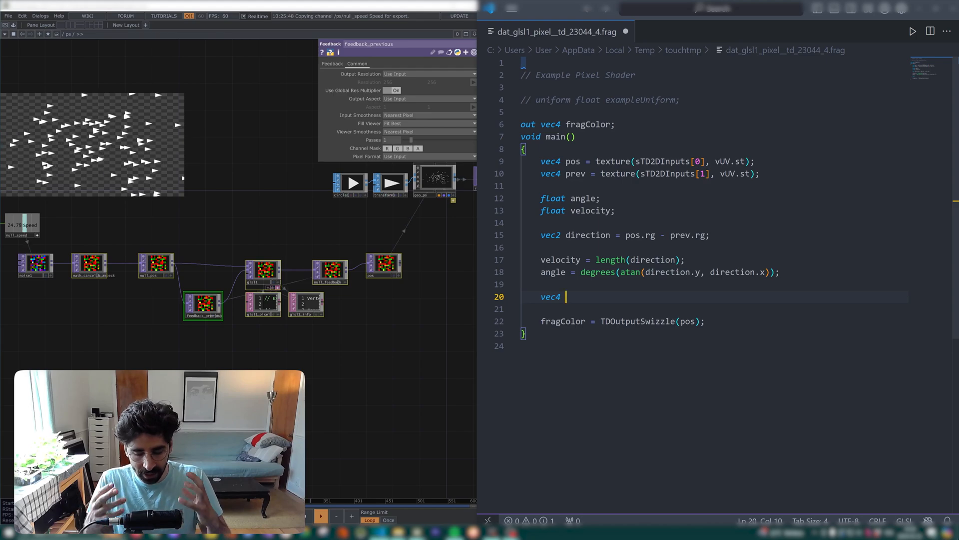
pyautogui.write('container')
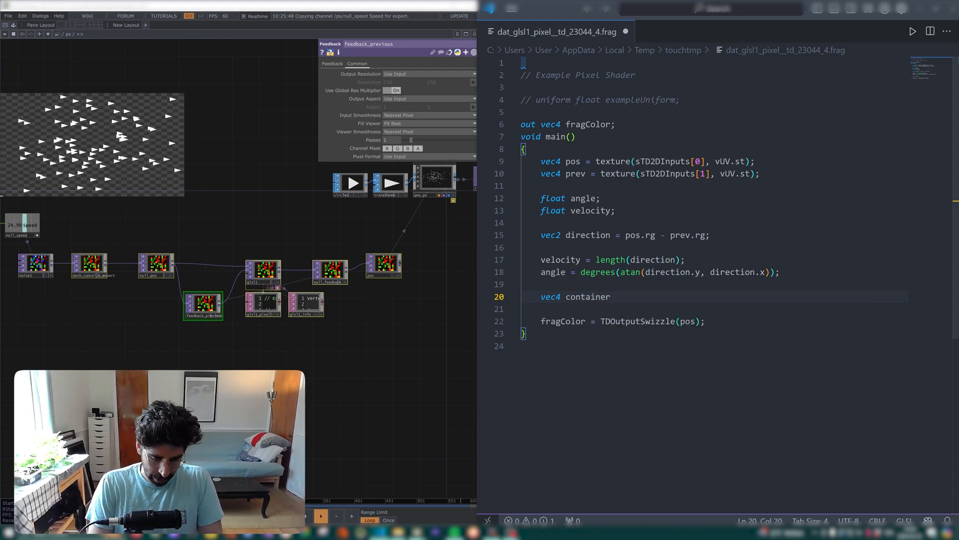
pyautogui.write(' = vec')
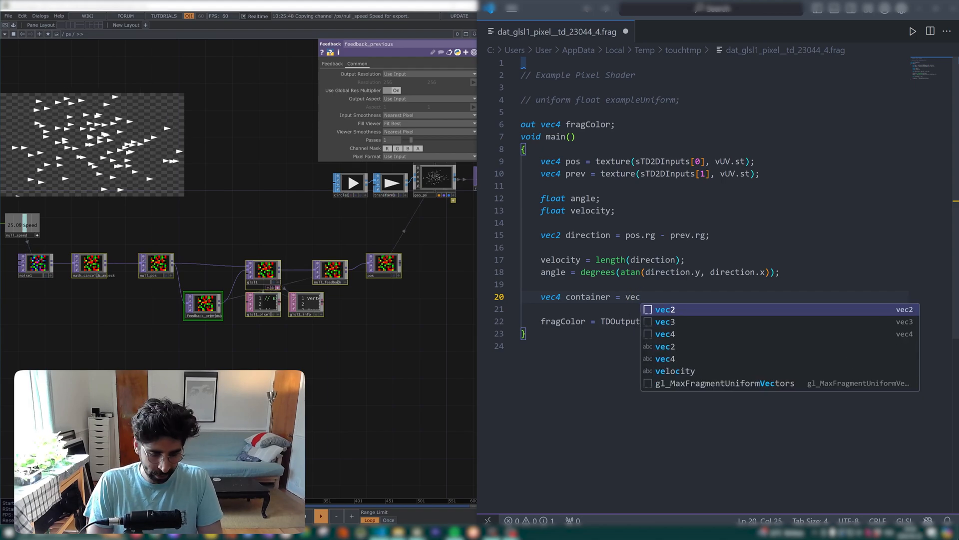
pyautogui.write('4()')
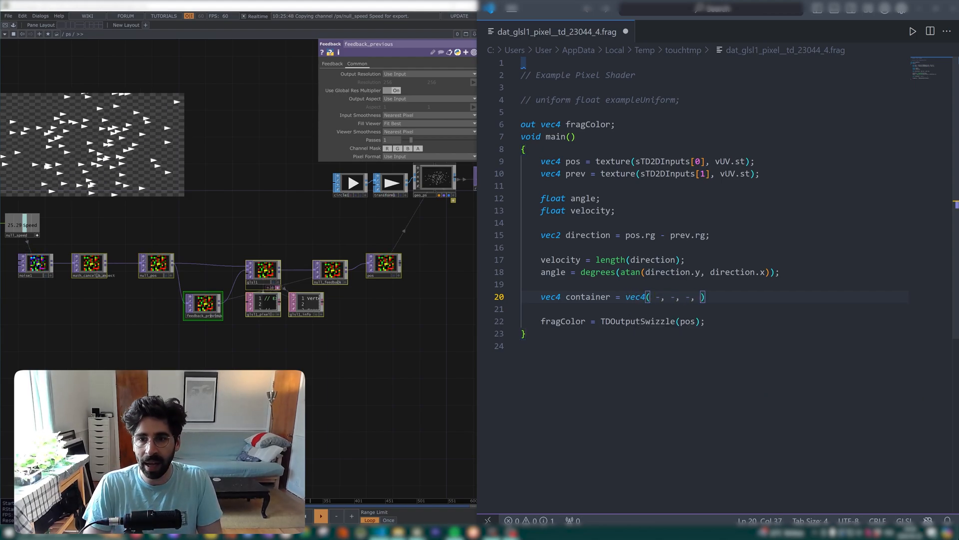
pyautogui.press('Right')
pyautogui.hotkey('ctrl', 'shift', 'Left')
pyautogui.hotkey('ctrl', 'shift', 'Left')
pyautogui.hotkey('ctrl', 'shift', 'Left')
pyautogui.hotkey('ctrl', 'shift', 'Left')
pyautogui.hotkey('ctrl', 'shift', 'Left')
pyautogui.hotkey('ctrl', 'shift', 'Left')
pyautogui.hotkey('ctrl', 'shift', 'Left')
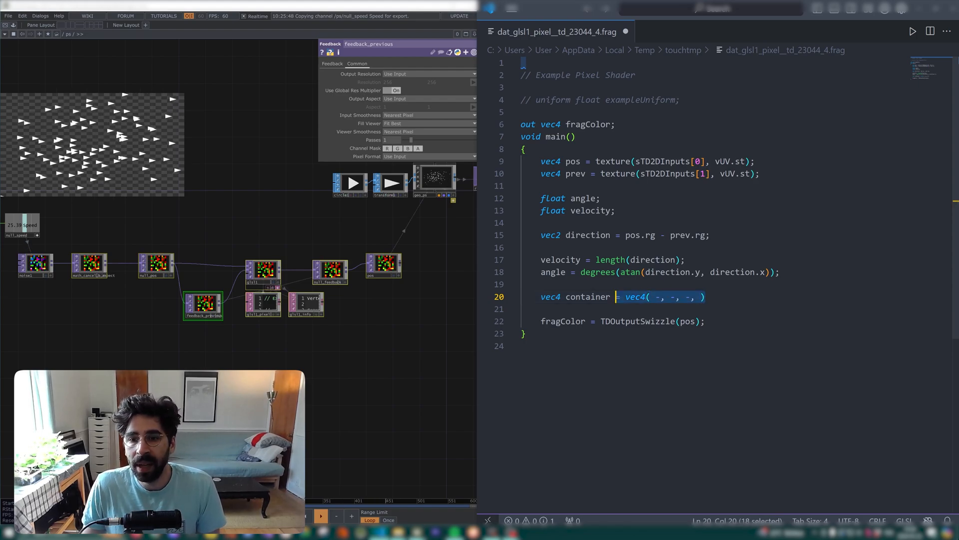
pyautogui.press('Right')
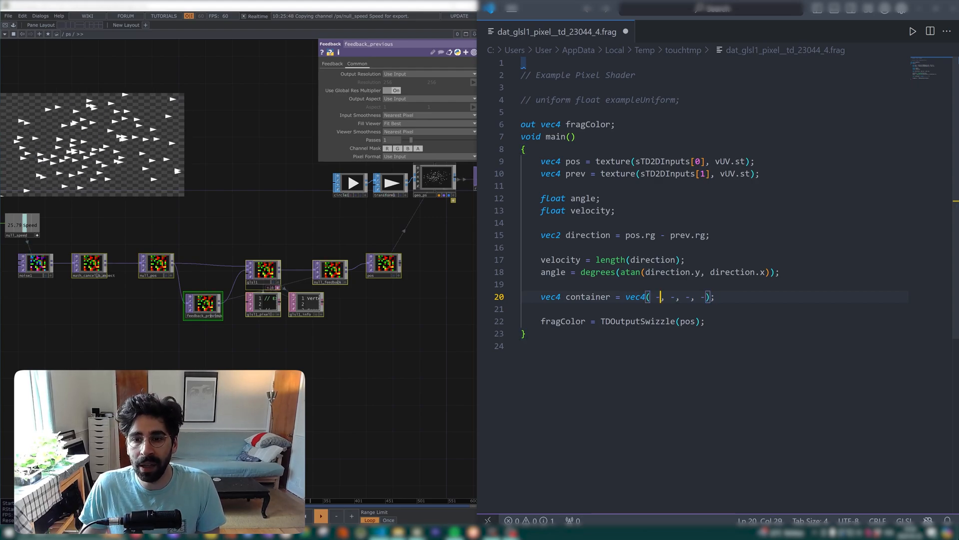
# Replace the first two placeholders in the container's vec4 with pos.r and pos.g
pyautogui.hotkey('shift', 'Left')
pyautogui.write('pos.r')
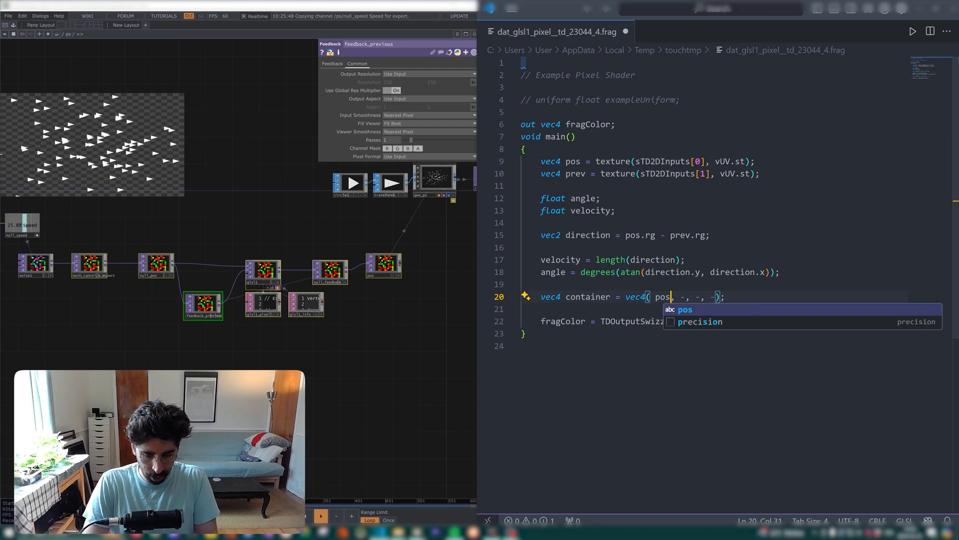
pyautogui.press('Right')
pyautogui.press('Right')
pyautogui.press('Right')
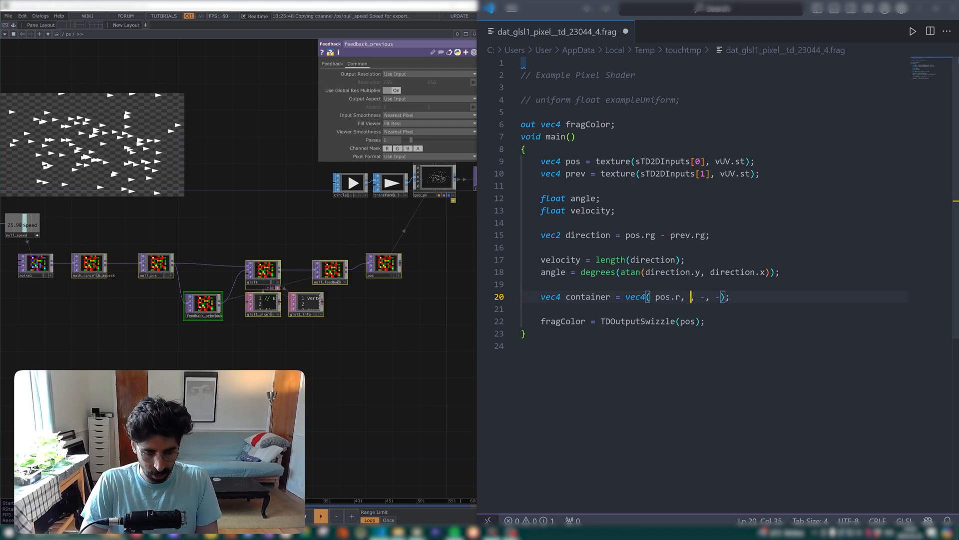
pyautogui.write('pos.g')
pyautogui.press('Right')
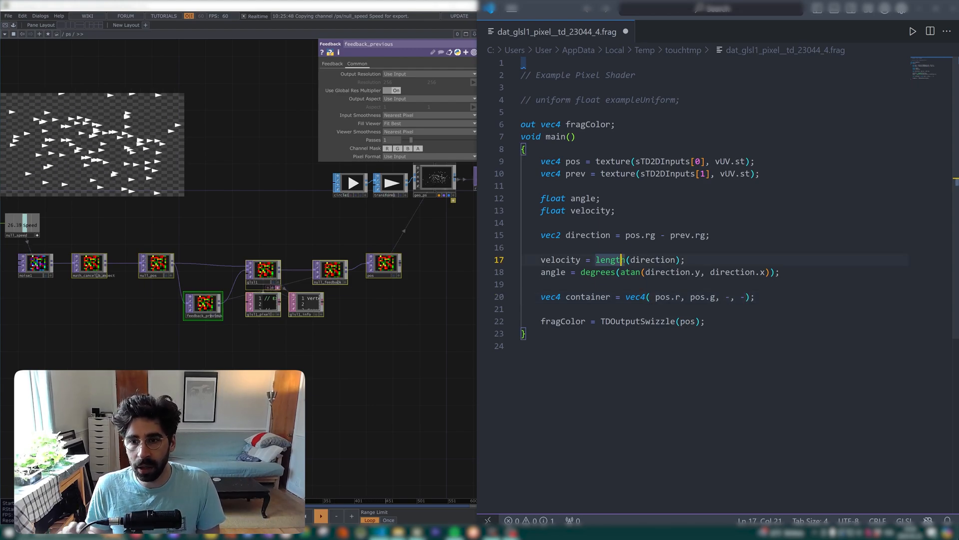
# Replace the remaining two placeholders in the container's vec4 with velocity and angle, and save the shader
pyautogui.click(551, 211)
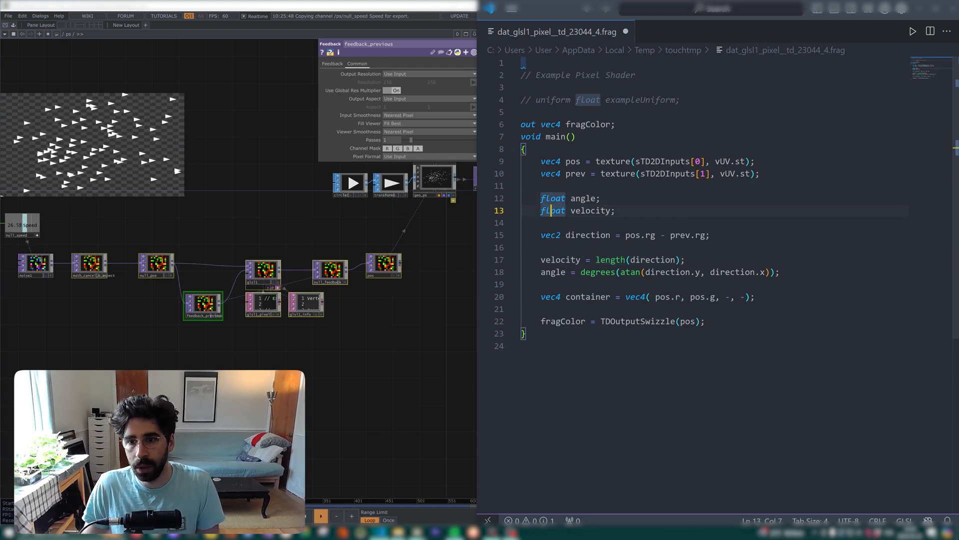
pyautogui.doubleClick(728, 297)
pyautogui.write('ve')
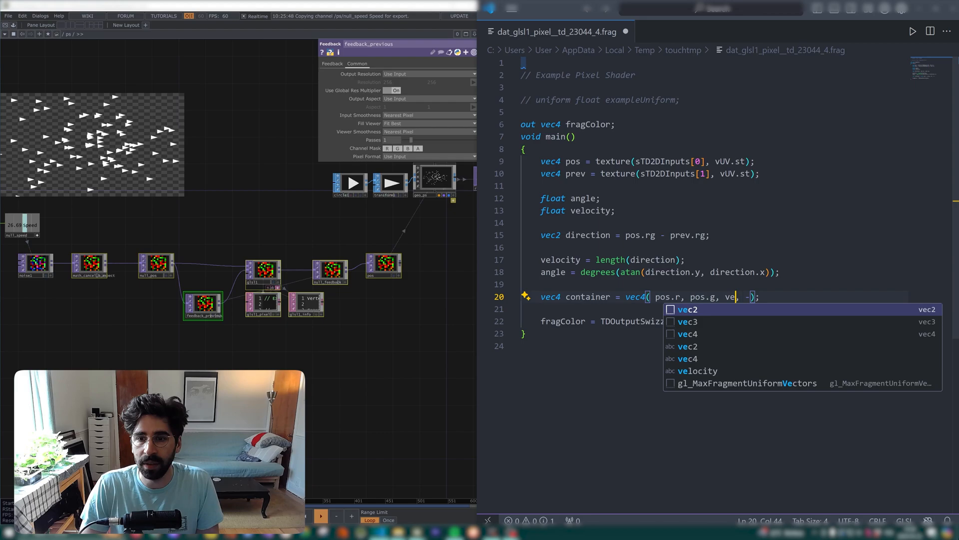
pyautogui.write('loc')
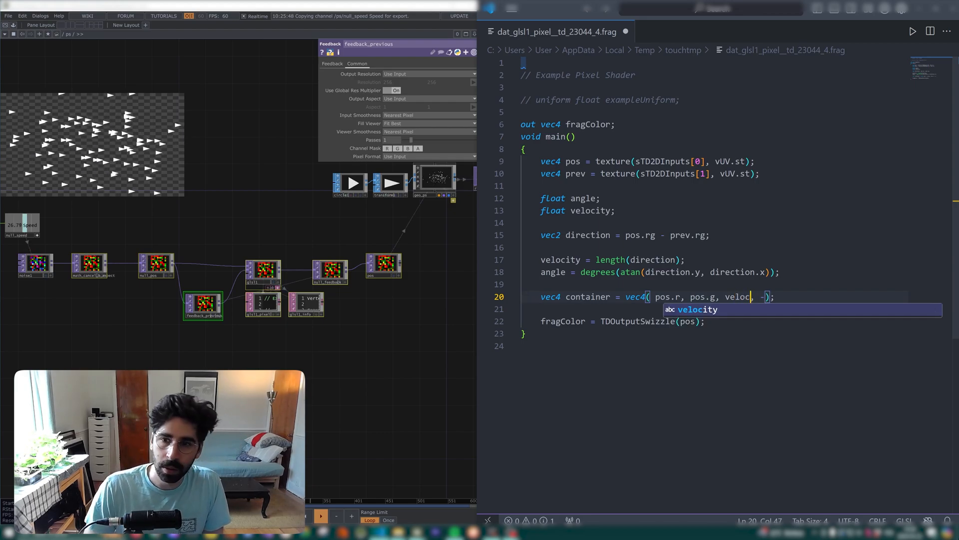
pyautogui.press('Tab')
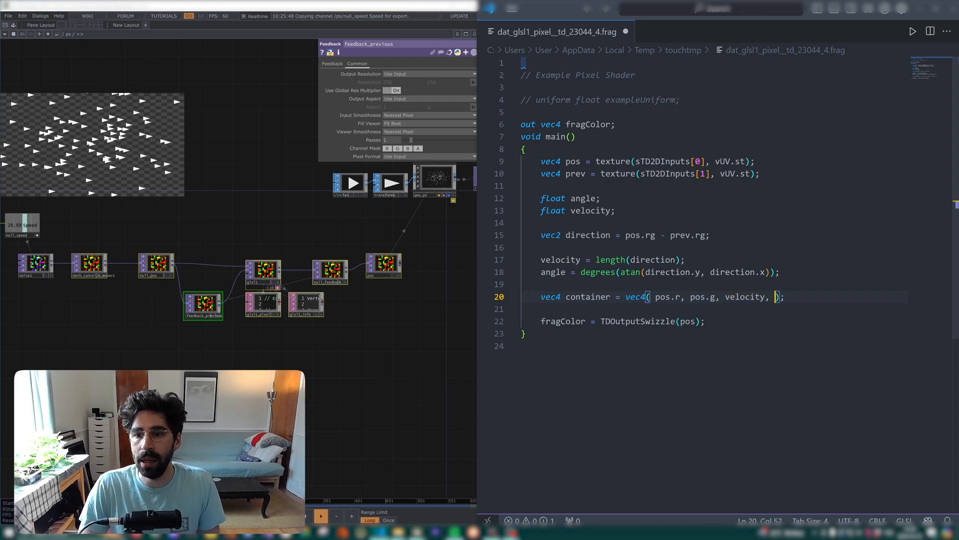
pyautogui.write(', angle')
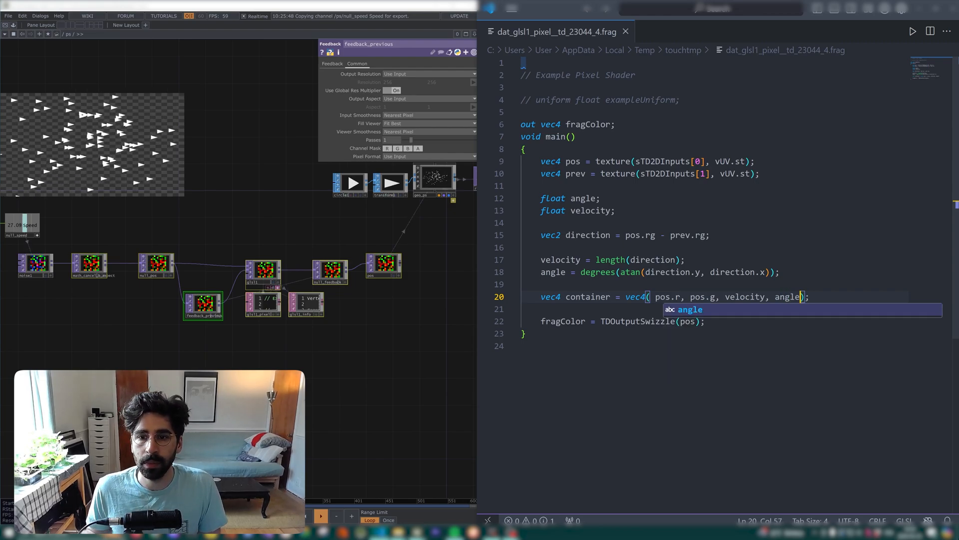
# Shorten pos.r, pos.g to pos.rg in the container's vec4 and save the shader
pyautogui.press('Up')
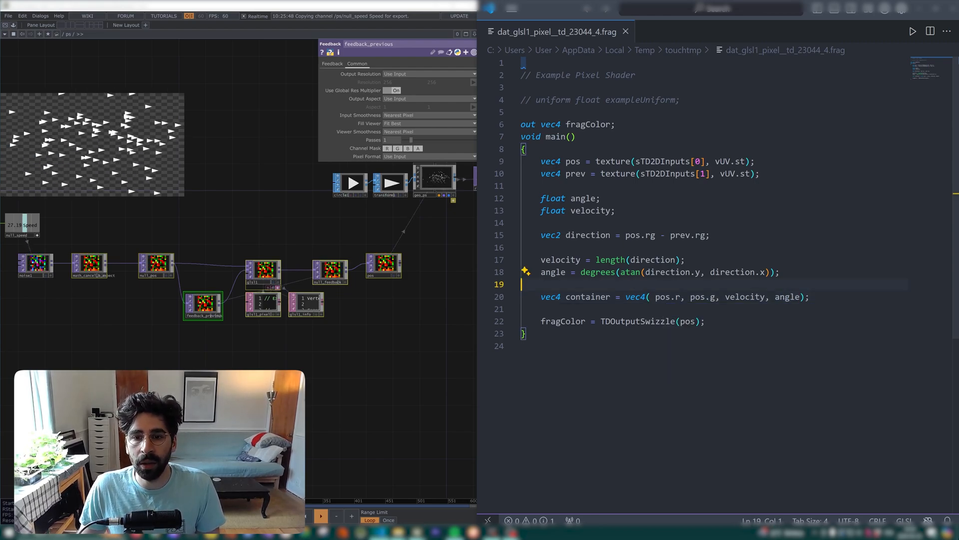
pyautogui.doubleClick(588, 297)
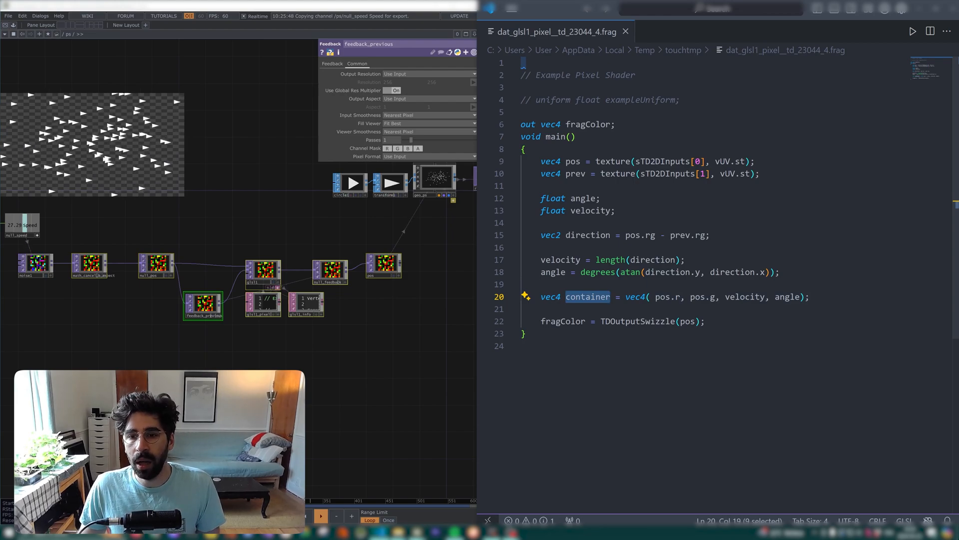
pyautogui.moveTo(716, 297); pyautogui.dragTo(681, 297)
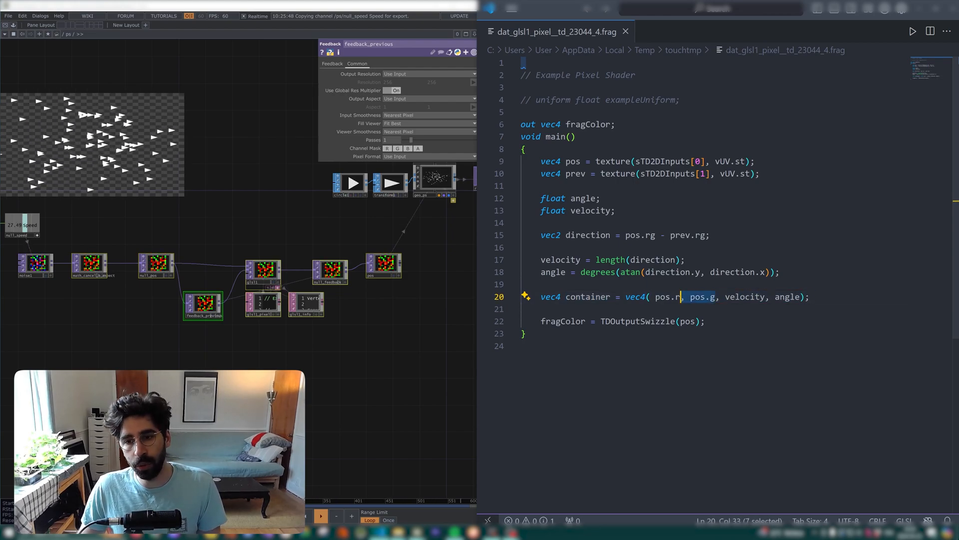
pyautogui.write('g')
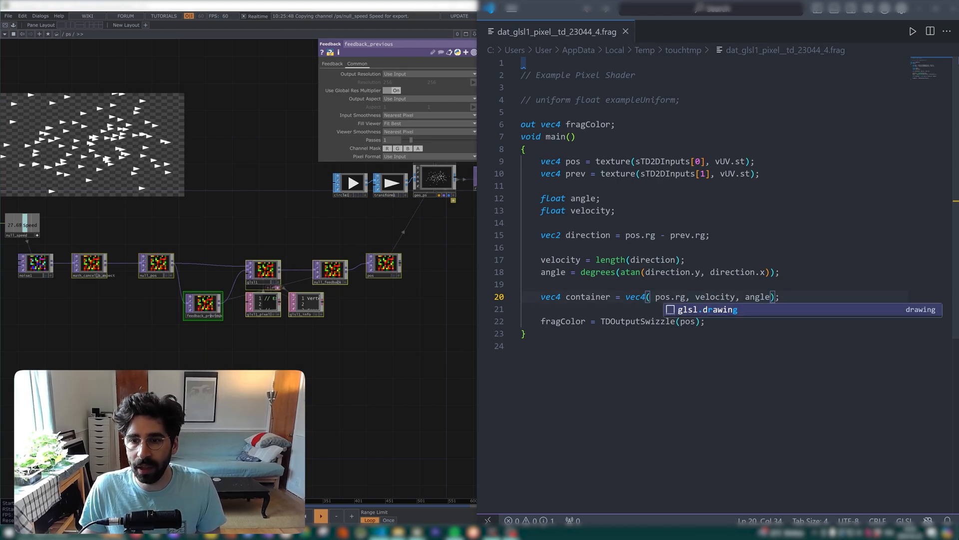
pyautogui.click(695, 297)
pyautogui.moveTo(686, 297); pyautogui.dragTo(660, 296)
pyautogui.click(756, 296)
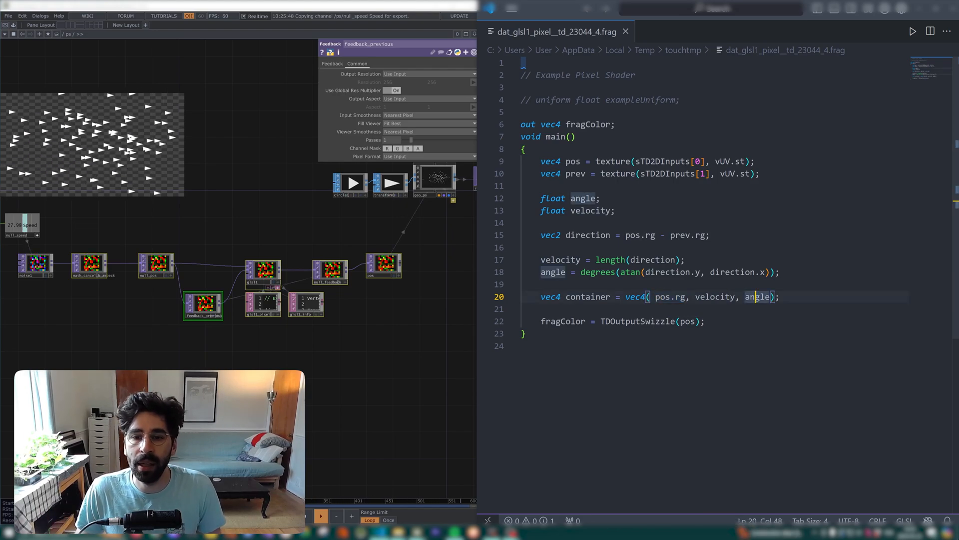
# Rename the container variable to colorOut
pyautogui.doubleClick(588, 297)
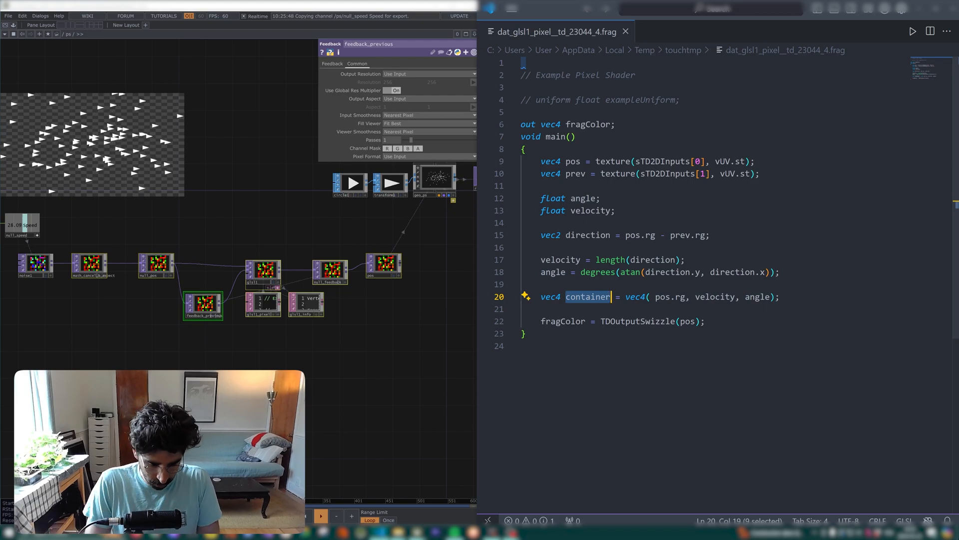
pyautogui.write('co')
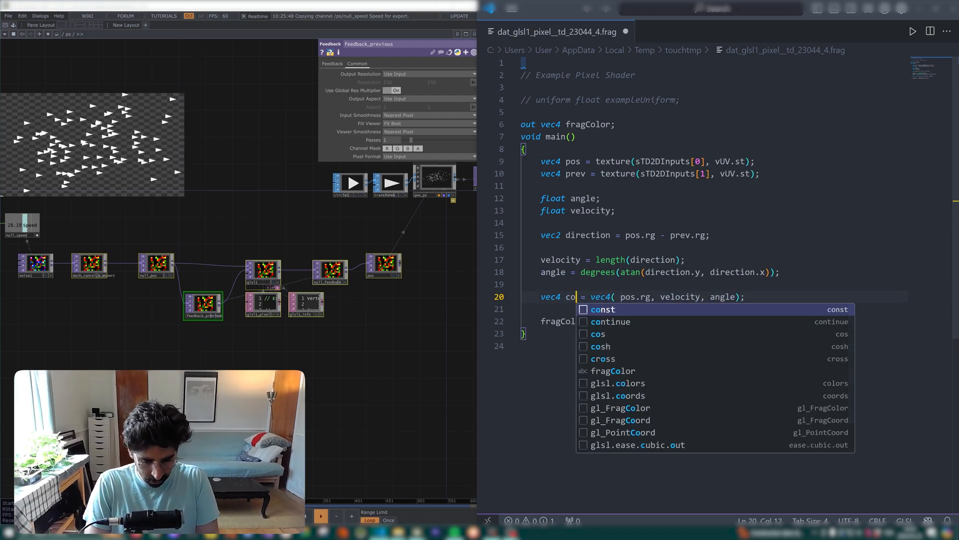
pyautogui.write('lo')
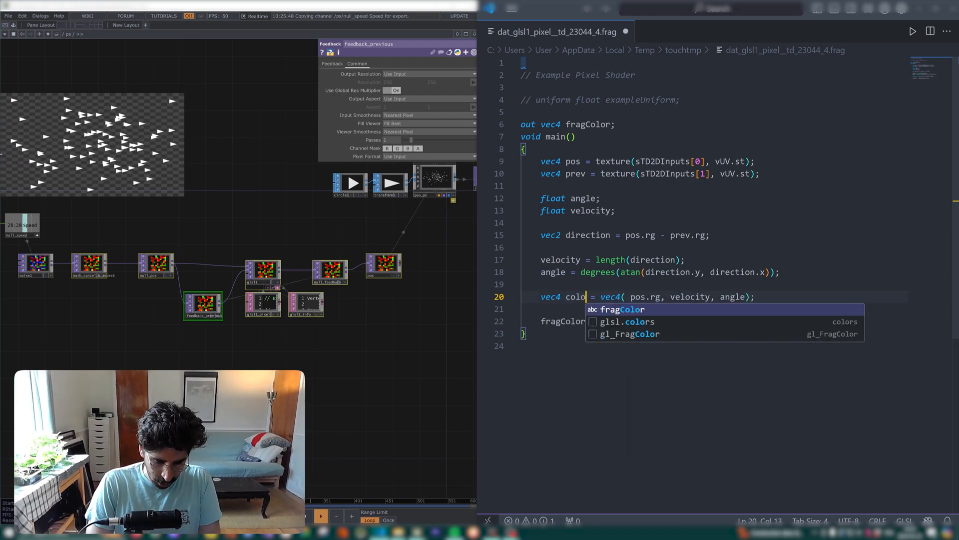
pyautogui.write('r')
pyautogui.write('Out')
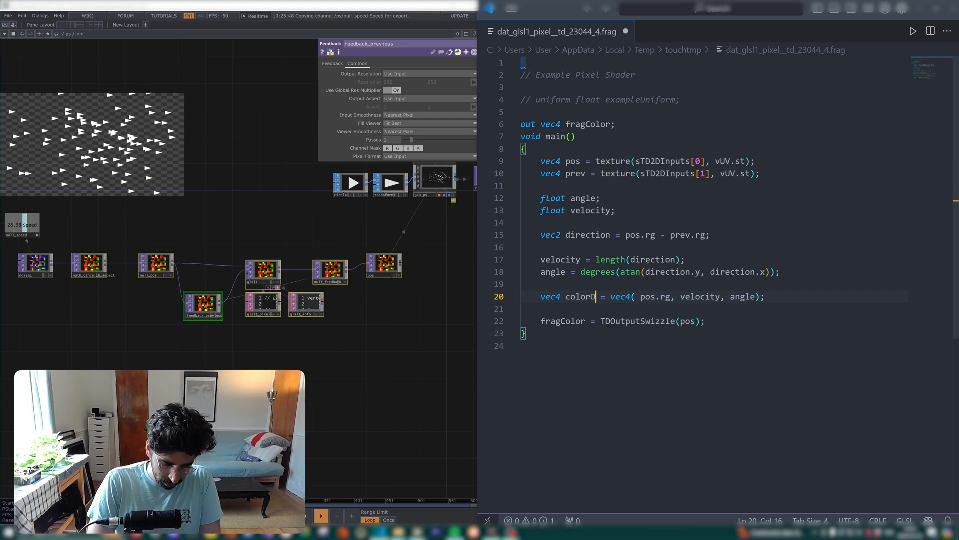
# Replace pos with colorOut inside TDOutputSwizzle on the fragColor line and save the shader
pyautogui.doubleClick(571, 297)
pyautogui.hotkey('ctrl', 'c')
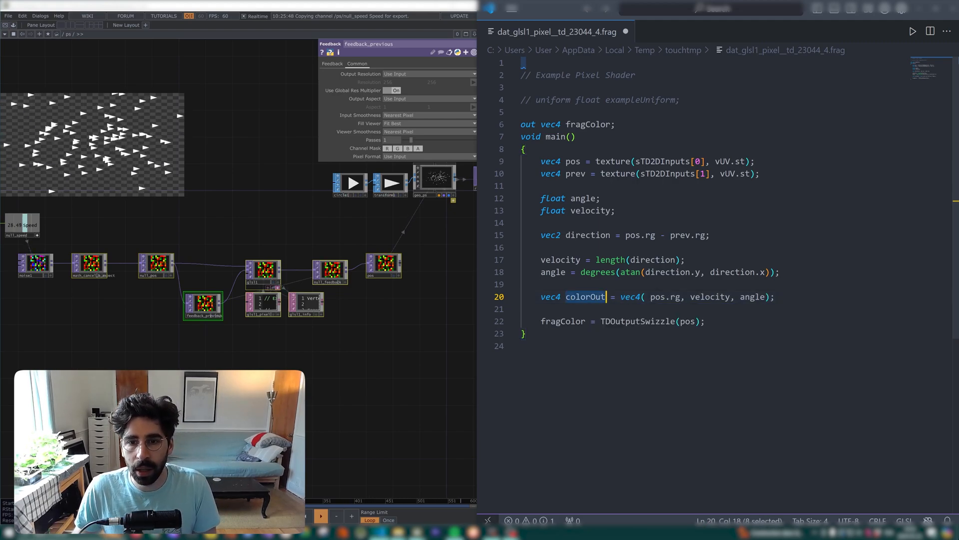
pyautogui.doubleClick(688, 322)
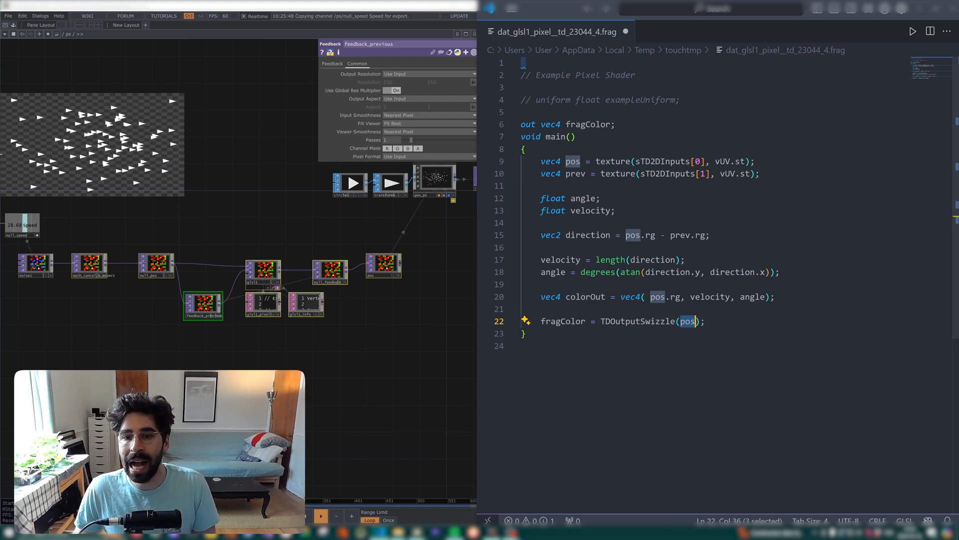
pyautogui.hotkey('ctrl', 'v')
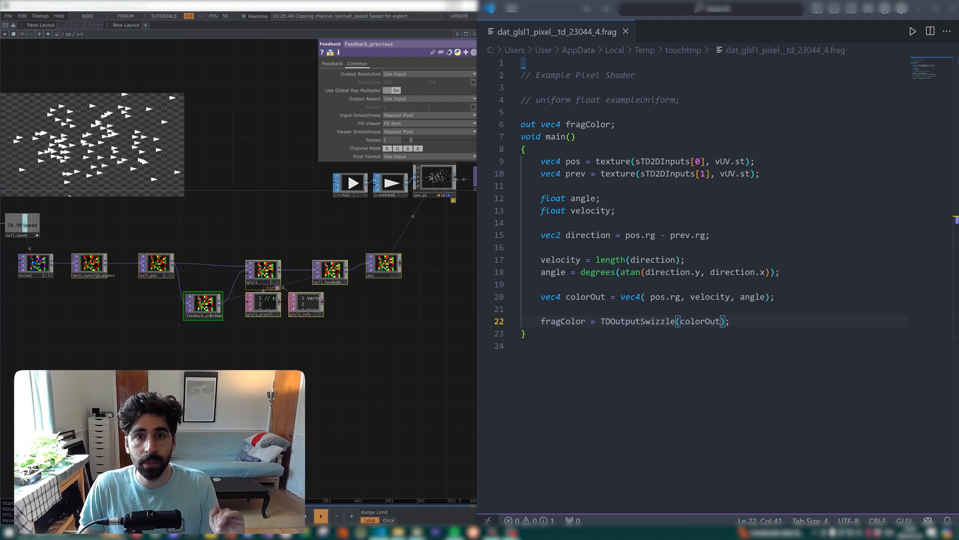
# Switch to the TouchDesigner network and select the pos Null operator after null_feedback
pyautogui.click(450, 4)
pyautogui.moveTo(506, 277); pyautogui.dragTo(600, 279)
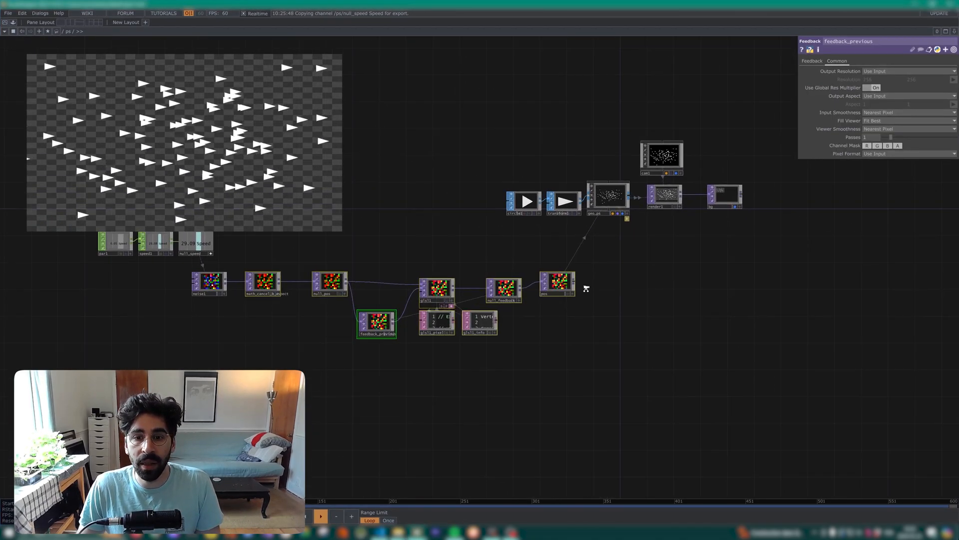
pyautogui.scroll(4, 600, 278)
pyautogui.click(625, 300)
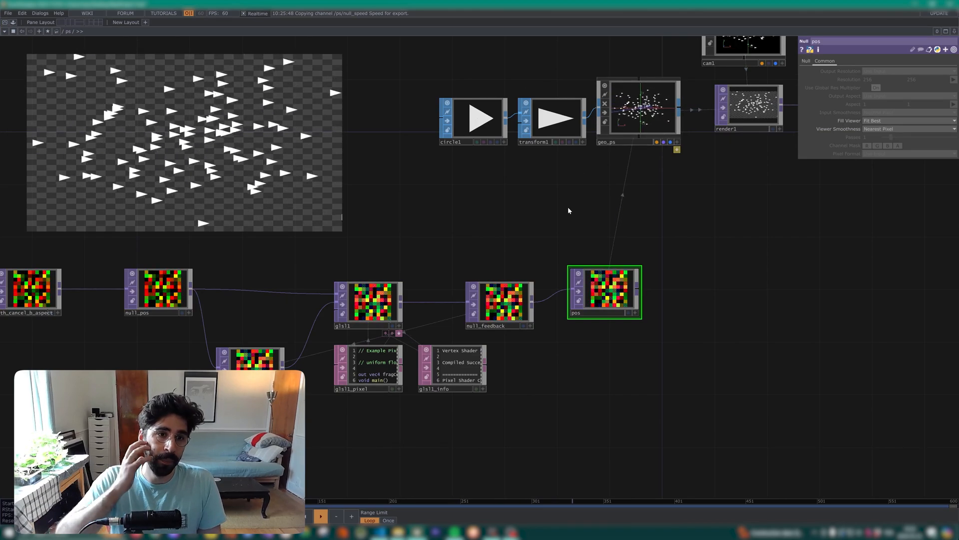
# Check geo_ps's instance settings and highlight angle in the colorOut vec4 of the shader in the code editor
pyautogui.scroll(-3, 577, 208)
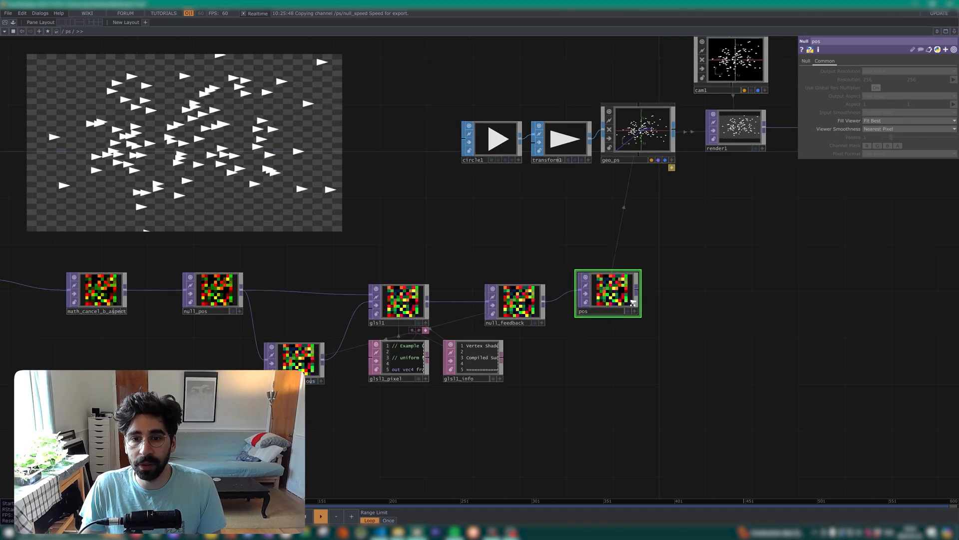
pyautogui.click(586, 168)
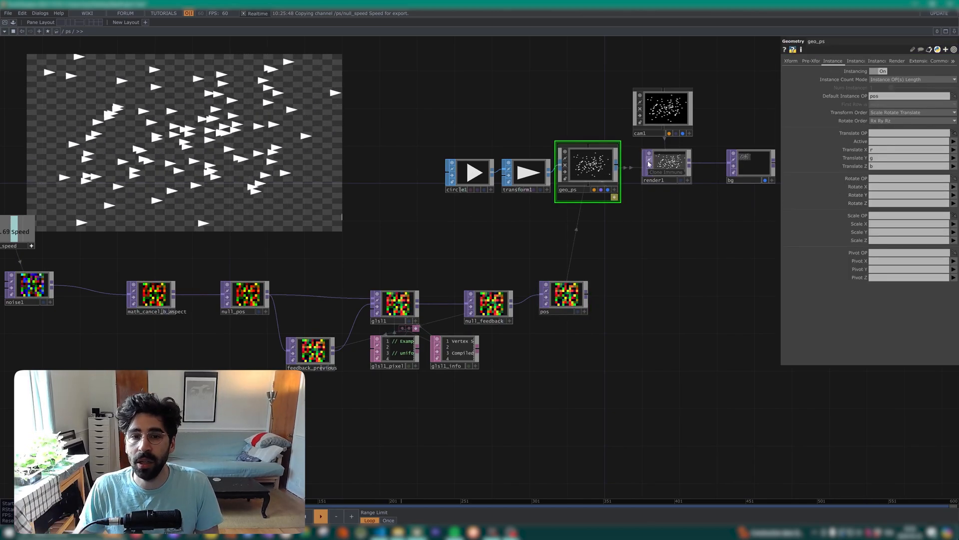
pyautogui.hotkey('alt', 'Tab')
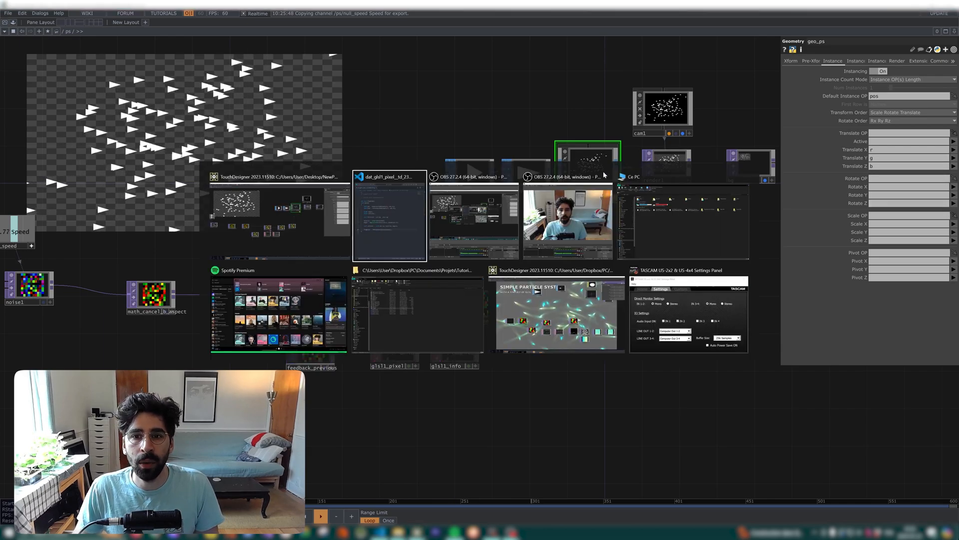
pyautogui.click(403, 212)
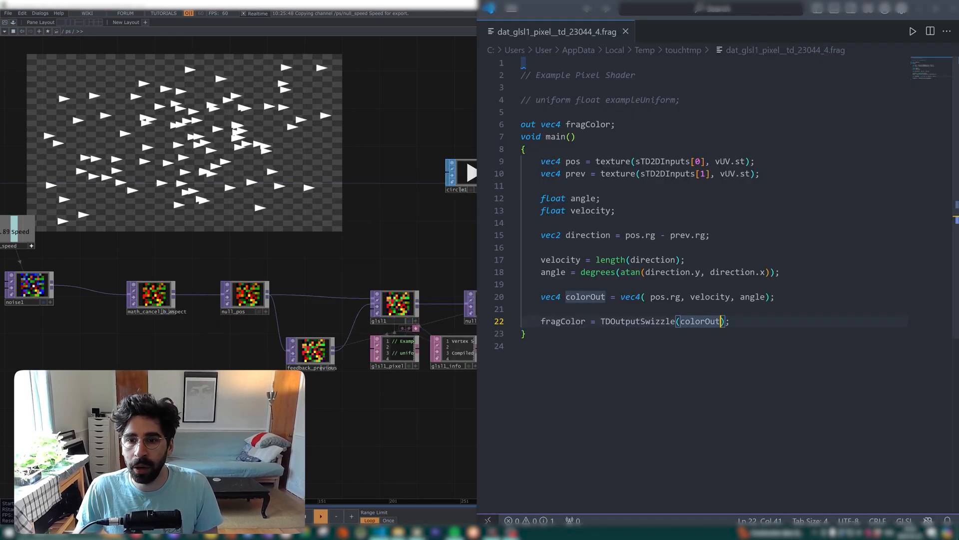
pyautogui.click(766, 297)
pyautogui.hotkey('ctrl', 'shift', 'Left')
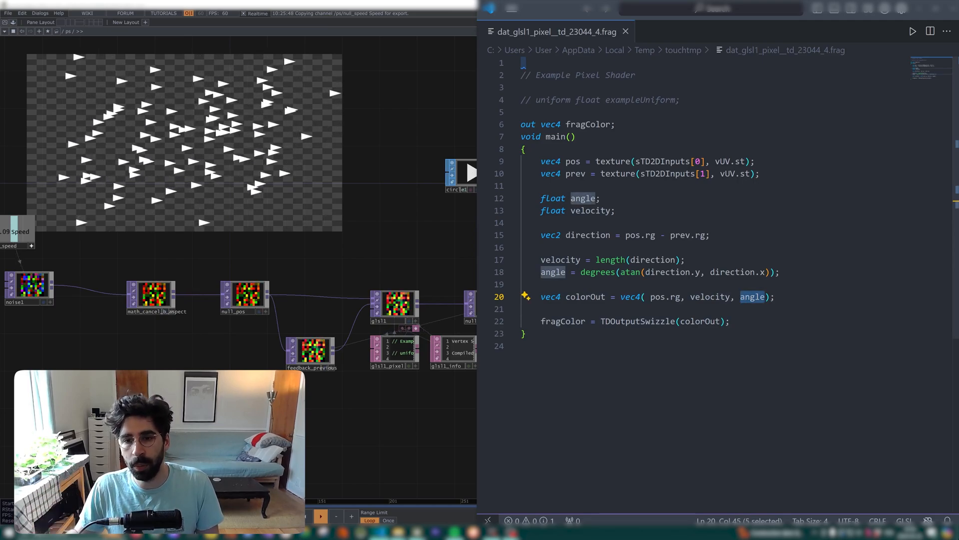
# Return to the TouchDesigner network and assign the a channel to geo_ps's instance Rotate Z
pyautogui.click(397, 227)
pyautogui.scroll(3, 582, 312)
pyautogui.click(559, 292)
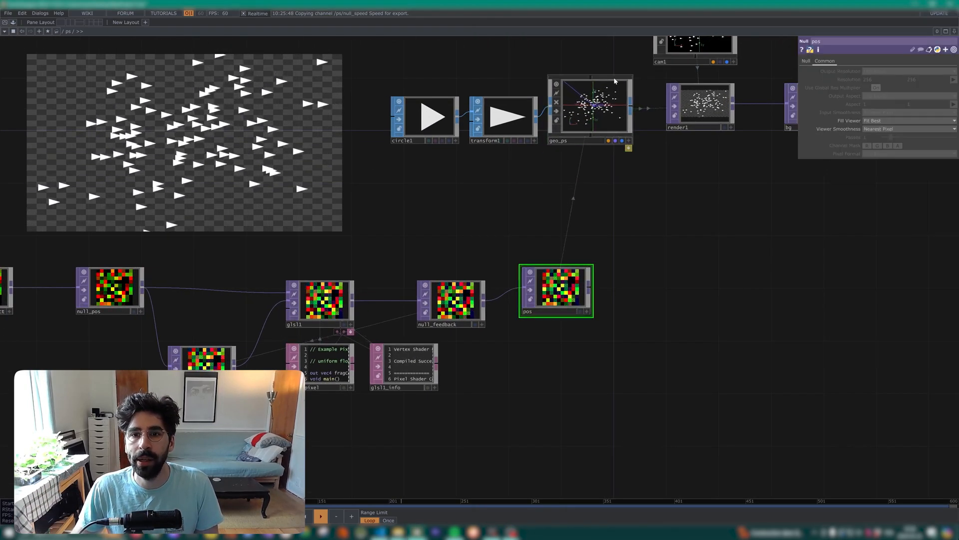
pyautogui.click(614, 82)
pyautogui.click(954, 204)
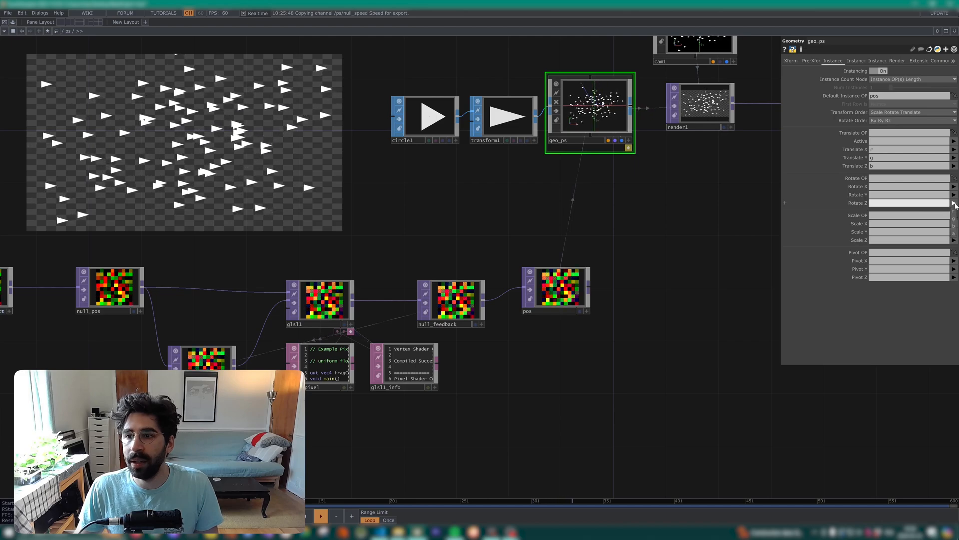
pyautogui.click(955, 235)
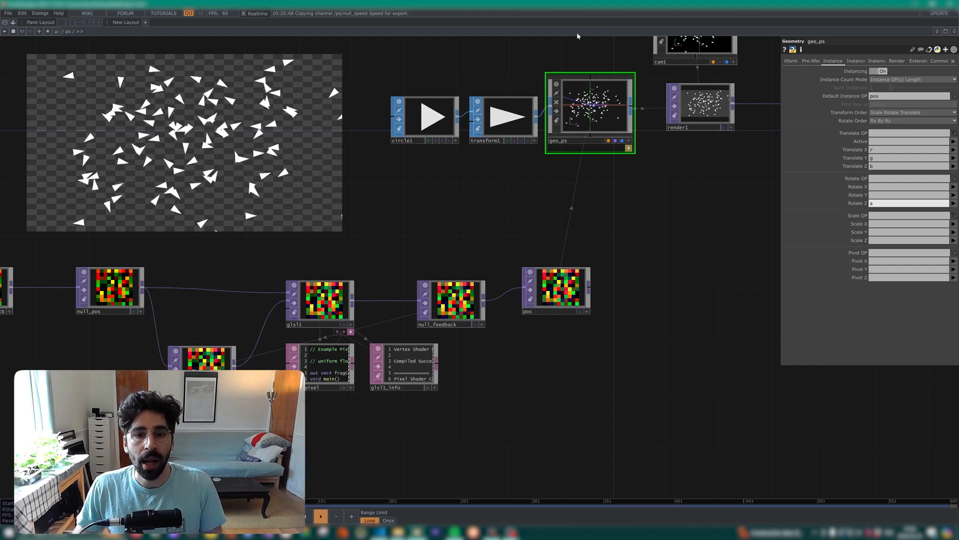
# Move the pos Null farther away from null_feedback to make room between them in the network
pyautogui.moveTo(574, 323); pyautogui.dragTo(417, 307)
pyautogui.scroll(-3, 446, 308)
pyautogui.scroll(-2, 446, 307)
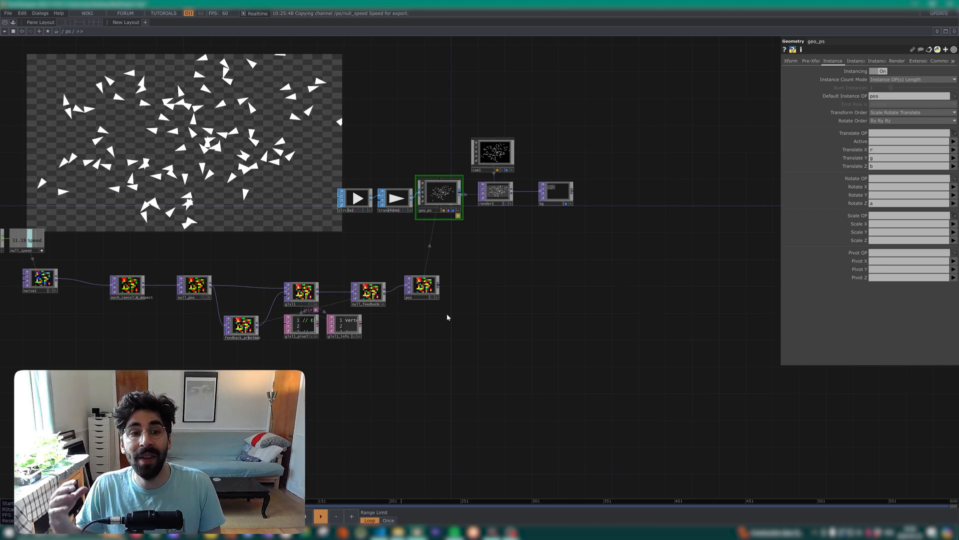
pyautogui.moveTo(430, 286); pyautogui.dragTo(511, 285)
pyautogui.moveTo(438, 344); pyautogui.dragTo(553, 319)
pyautogui.moveTo(655, 339); pyautogui.dragTo(26, 185, button='right')
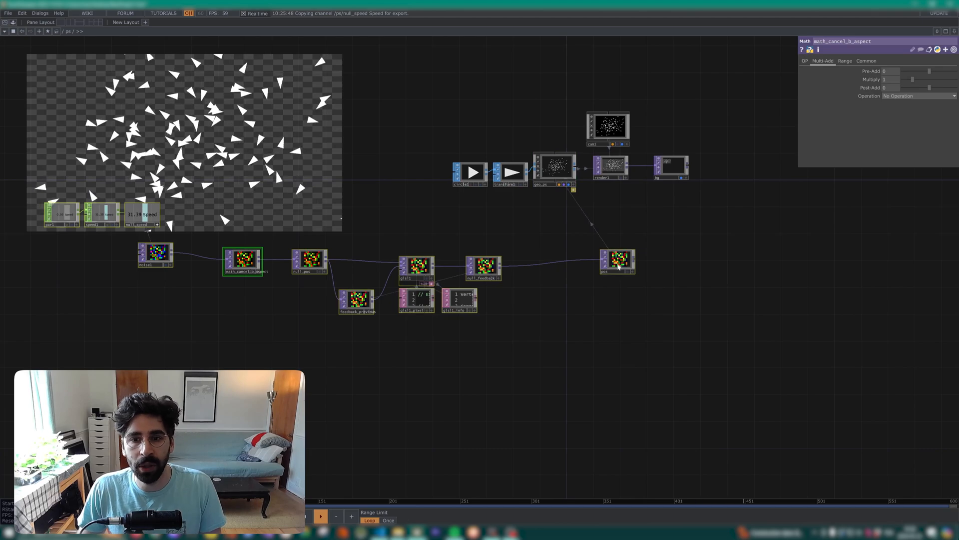
pyautogui.moveTo(621, 264); pyautogui.dragTo(480, 270)
pyautogui.scroll(3, 373, 290)
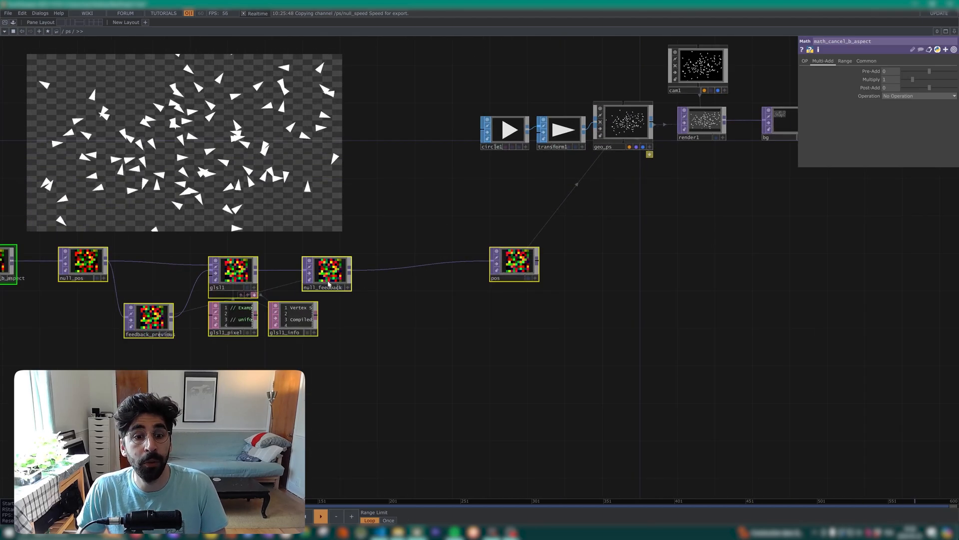
# Add a Reorder TOP branching from null_feedback's output and place it below the connection to pos
pyautogui.click(352, 274)
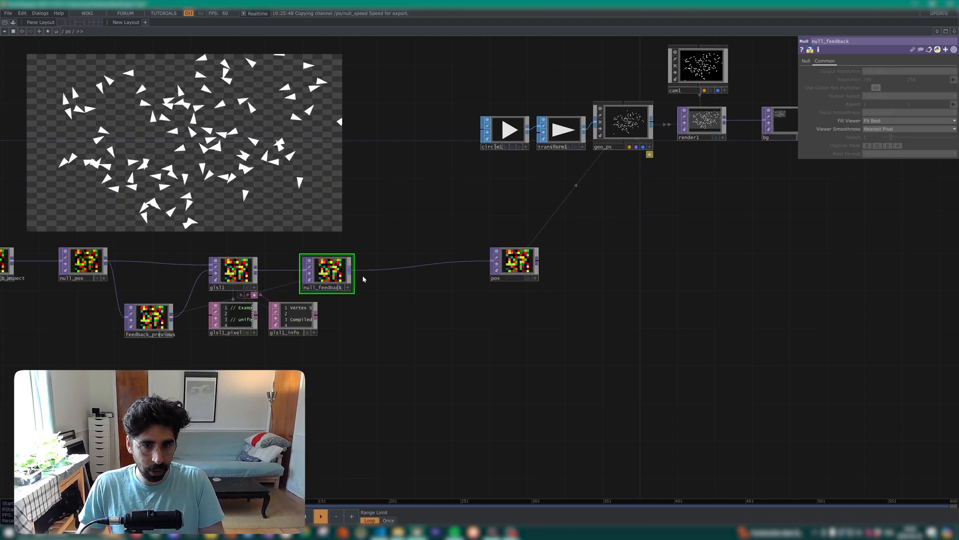
pyautogui.click(352, 273)
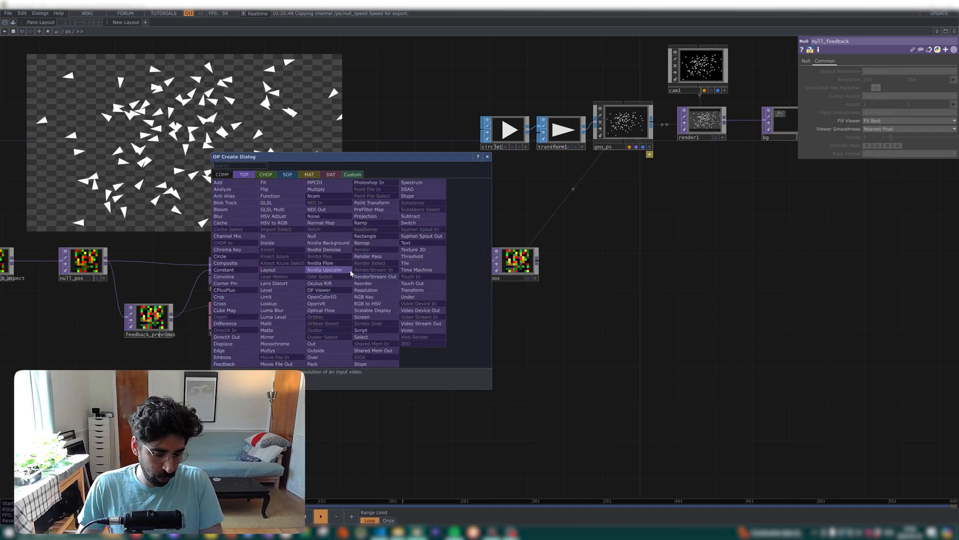
pyautogui.write('re')
pyautogui.click(378, 285)
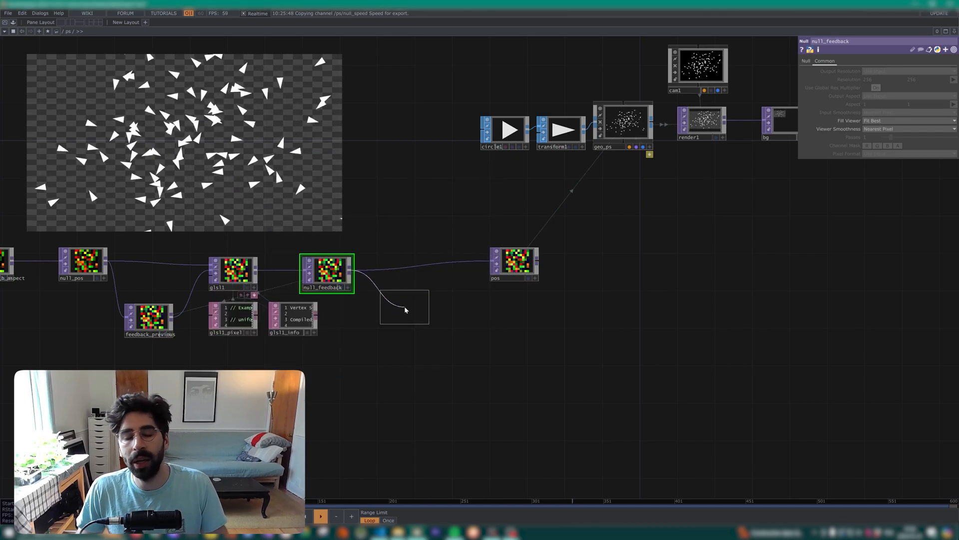
pyautogui.click(404, 309)
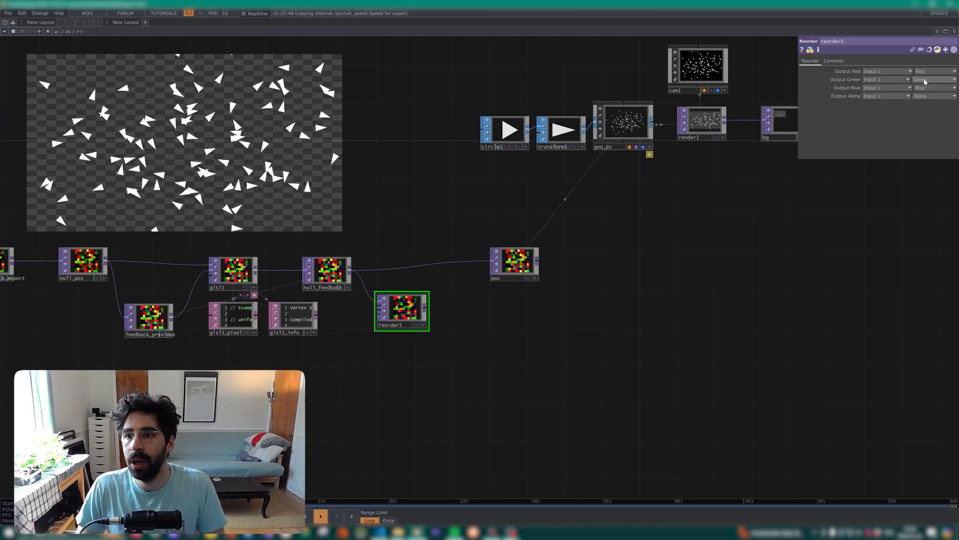
# Highlight velocity in the colorOut vec4 in the code editor and return to the TouchDesigner network
pyautogui.hotkey('alt', 'Tab')
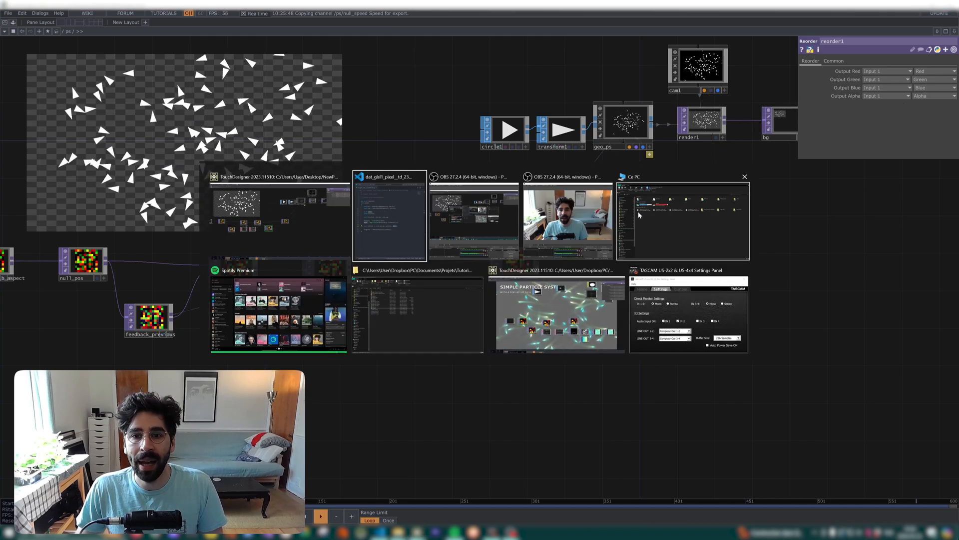
pyautogui.hotkey('ctrl', 'd')
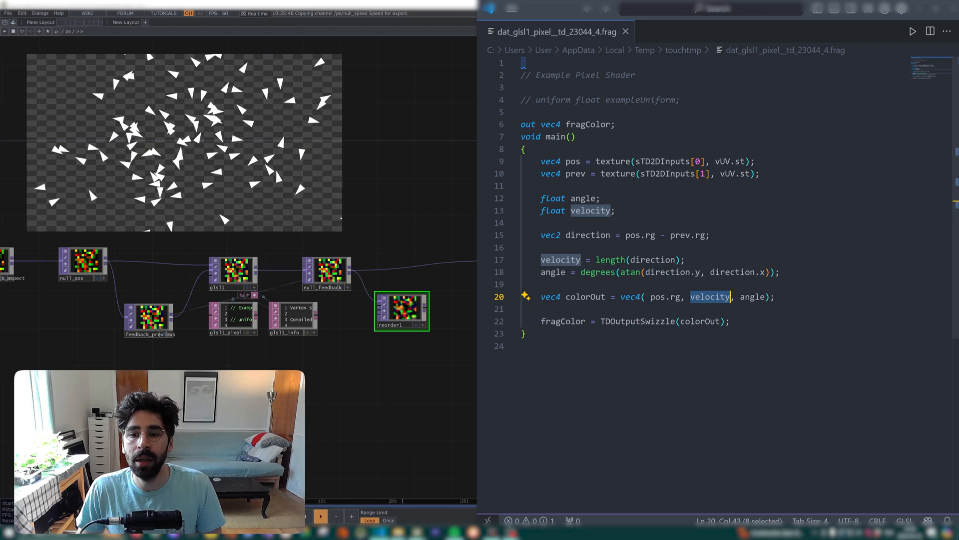
pyautogui.click(337, 289)
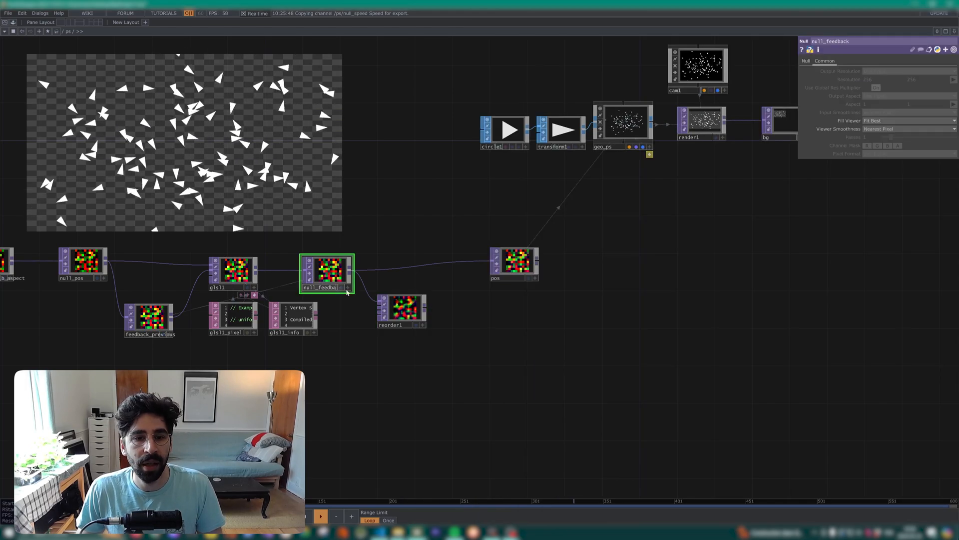
# Set reorder1's Output Red and Output Green to Blue and its Output Alpha to One
pyautogui.click(401, 320)
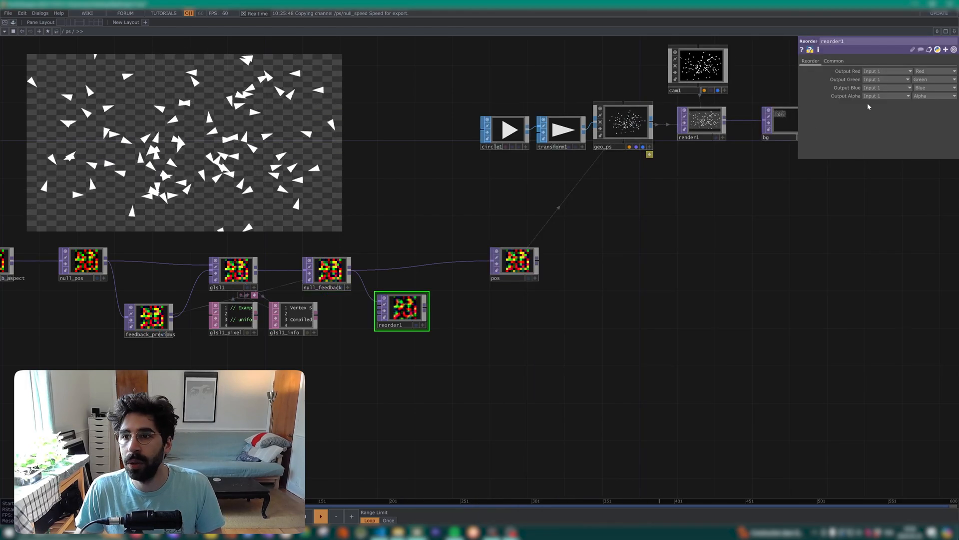
pyautogui.click(940, 72)
pyautogui.click(931, 83)
pyautogui.click(931, 80)
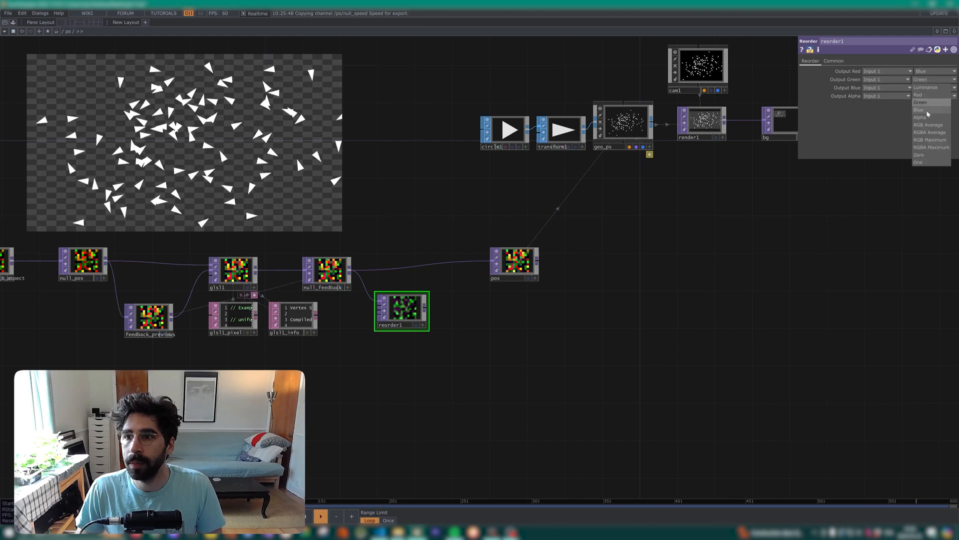
pyautogui.click(922, 110)
pyautogui.click(931, 96)
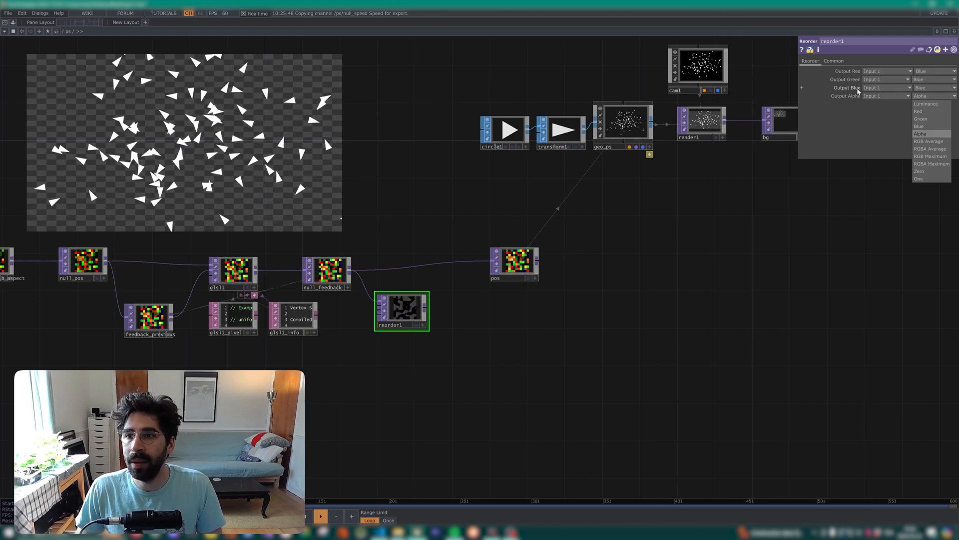
pyautogui.click(919, 178)
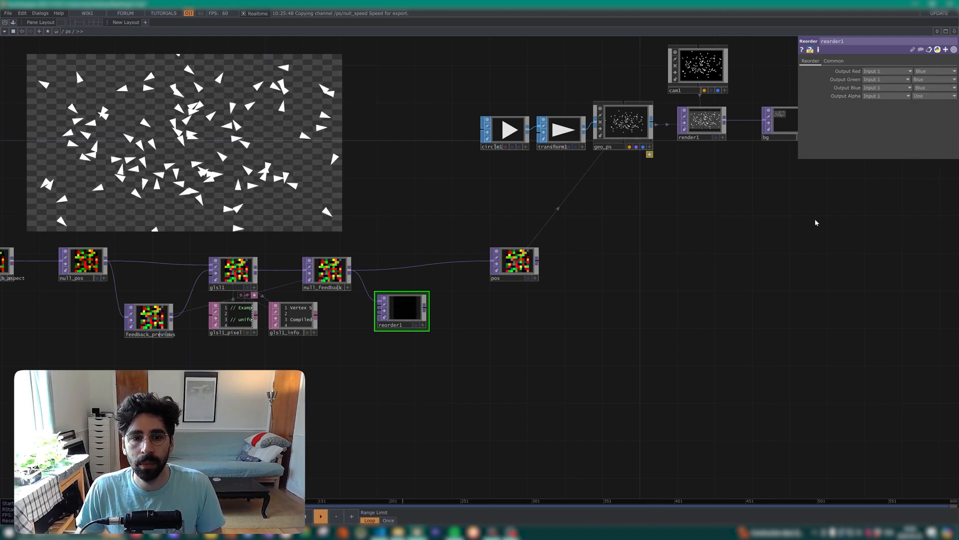
# Inspect the individual pixel values in reorder1's viewer
pyautogui.scroll(6, 424, 336)
pyautogui.moveTo(474, 187); pyautogui.dragTo(496, 235)
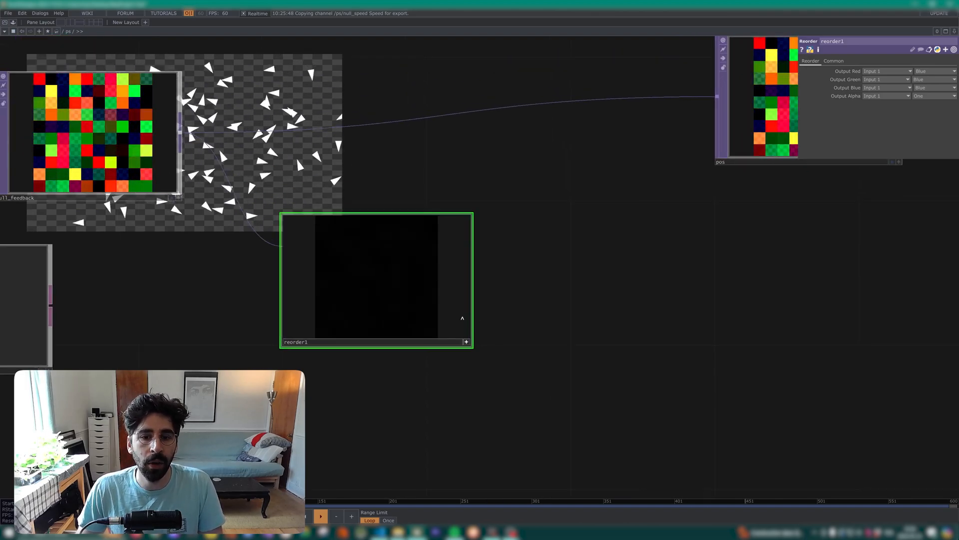
pyautogui.scroll(5, 565, 346)
pyautogui.moveTo(573, 398); pyautogui.dragTo(579, 401)
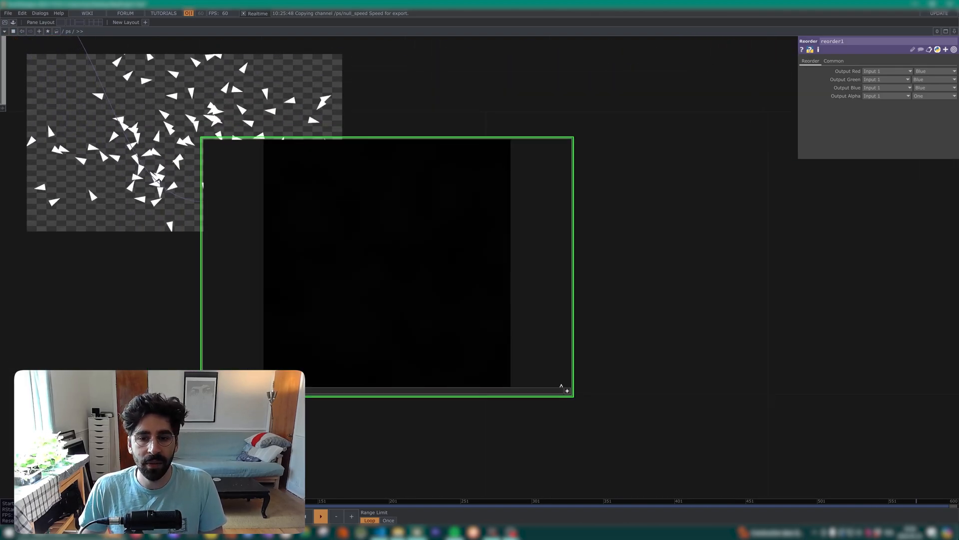
pyautogui.click(567, 391)
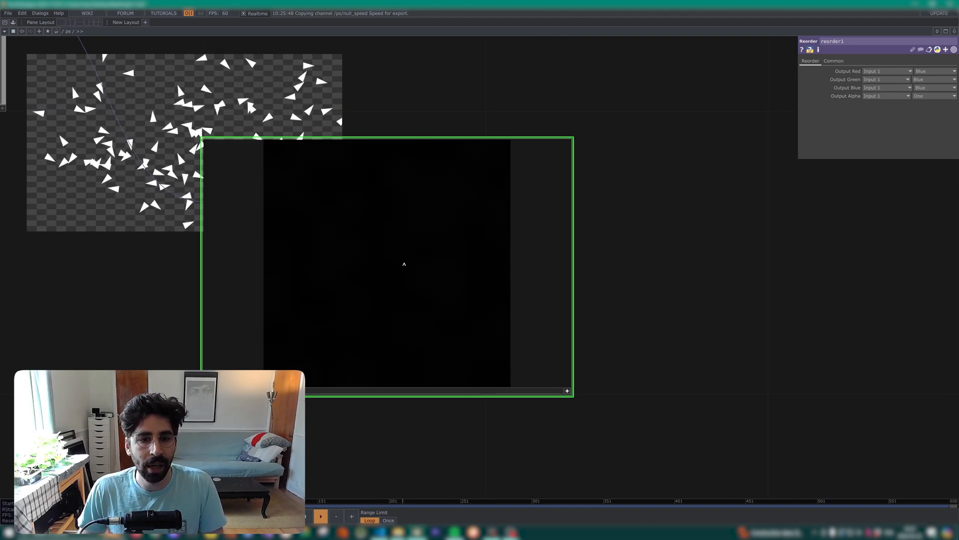
pyautogui.press('a')
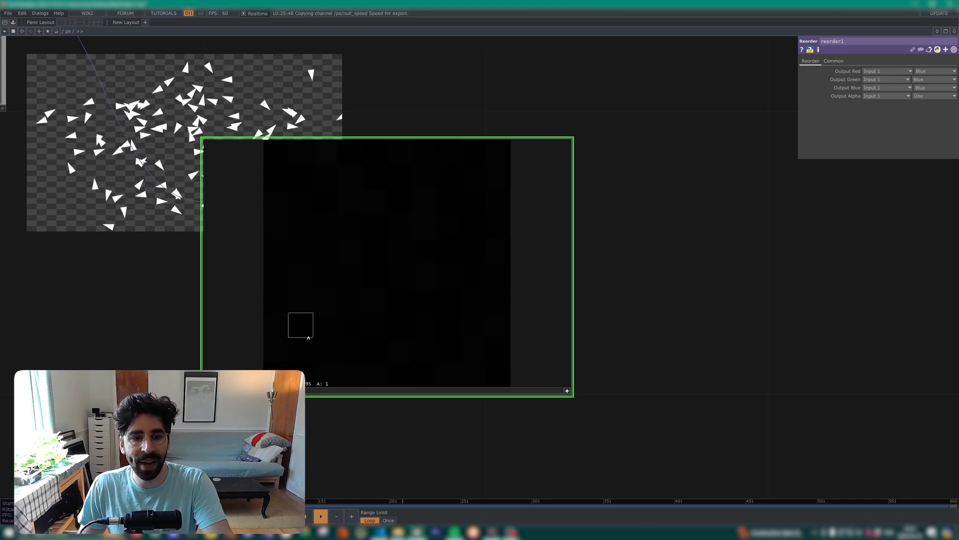
pyautogui.click(567, 391)
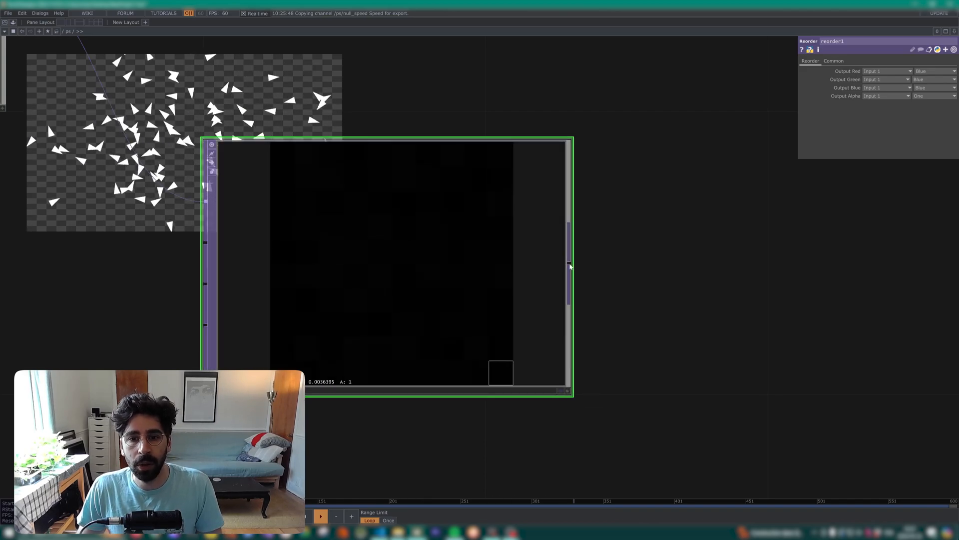
# Add a Math TOP connected to reorder1's output and place it beside reorder1
pyautogui.press('Tab')
pyautogui.write('math')
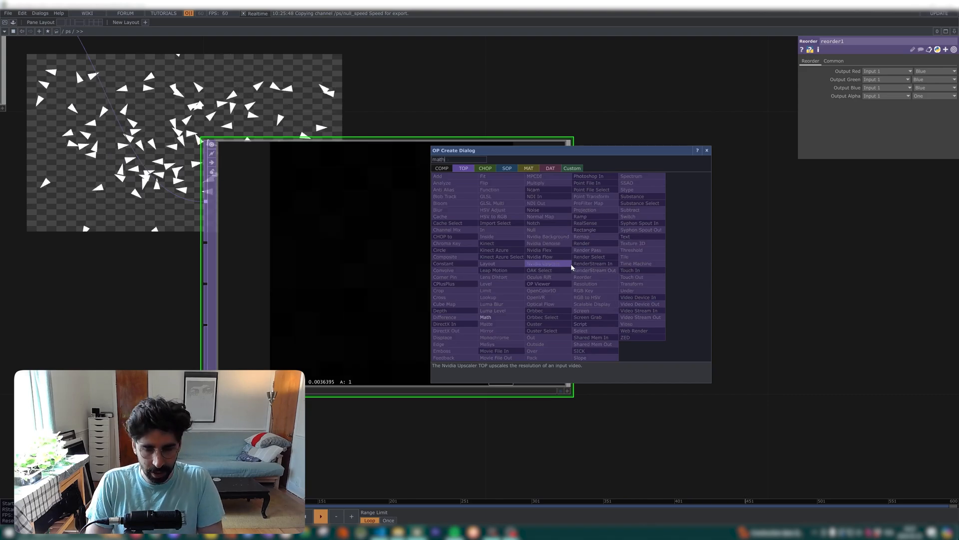
pyautogui.press('Return')
pyautogui.press('Return')
pyautogui.moveTo(571, 265); pyautogui.dragTo(580, 283, button='middle')
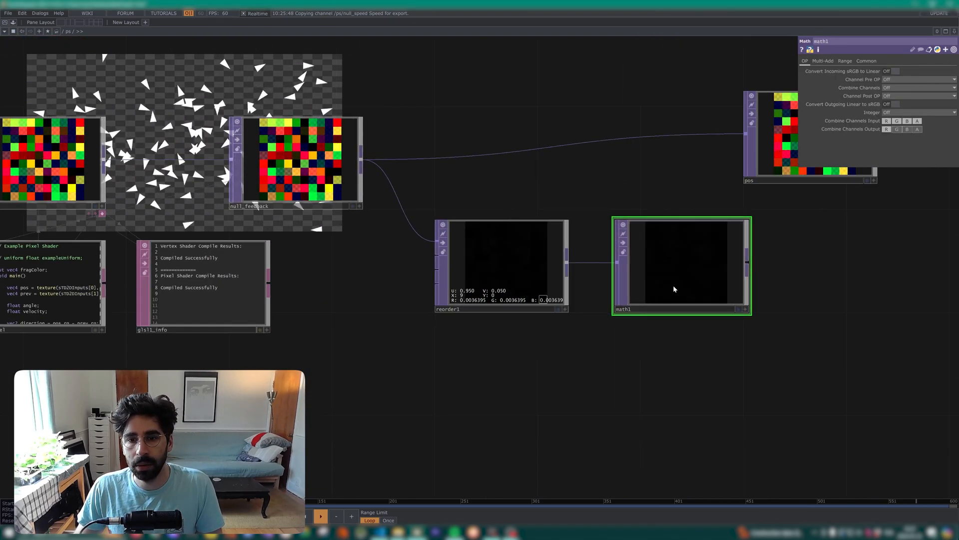
pyautogui.click(657, 283)
# Rename the new Math TOP as math_scaler
pyautogui.click(630, 311)
pyautogui.write('math_scaler')
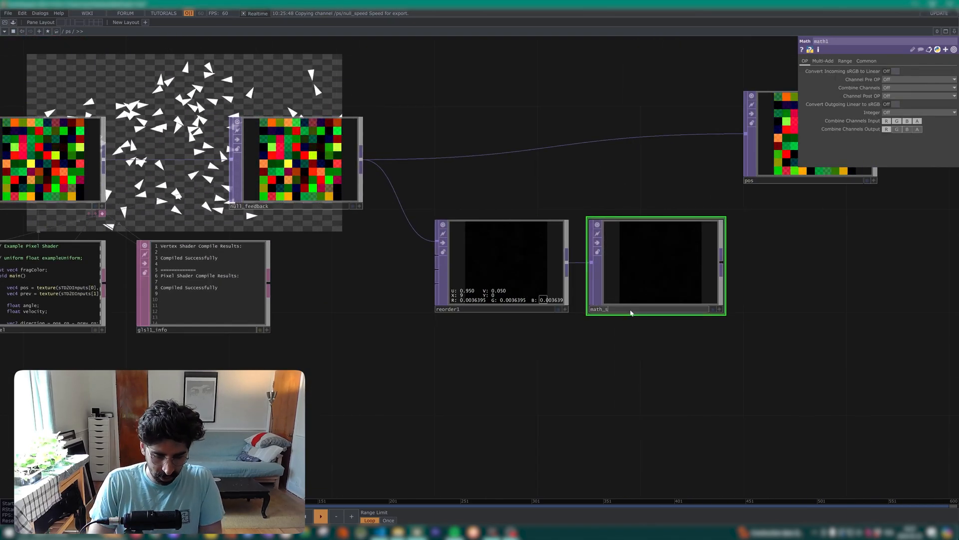
pyautogui.press('Return')
# Set math_scaler's Multiply to 70
pyautogui.moveTo(866, 204); pyautogui.dragTo(734, 235)
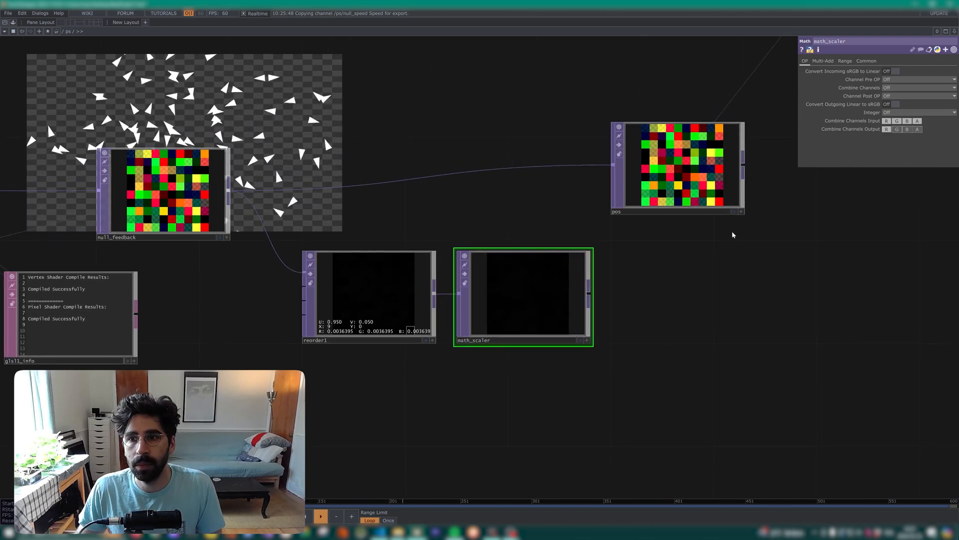
pyautogui.click(823, 61)
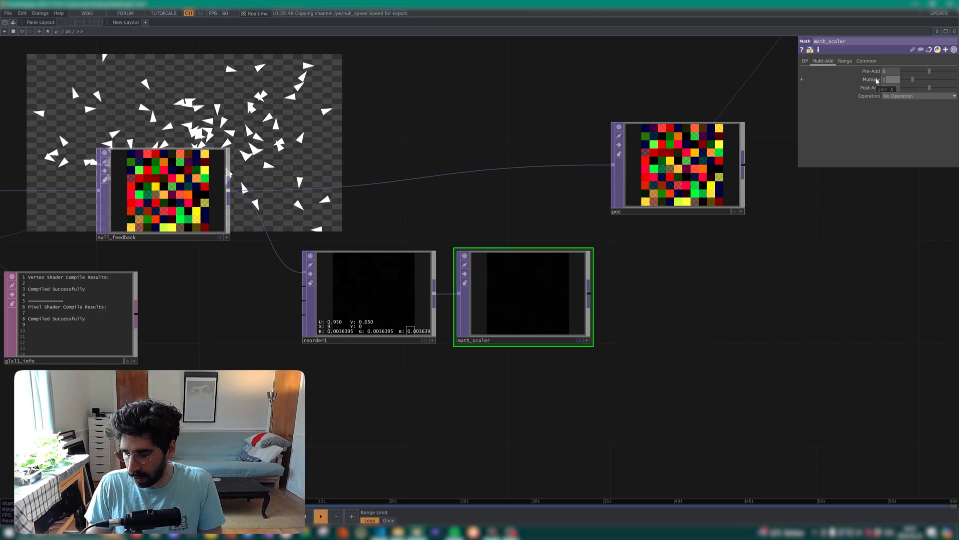
pyautogui.write('80')
pyautogui.press('Return')
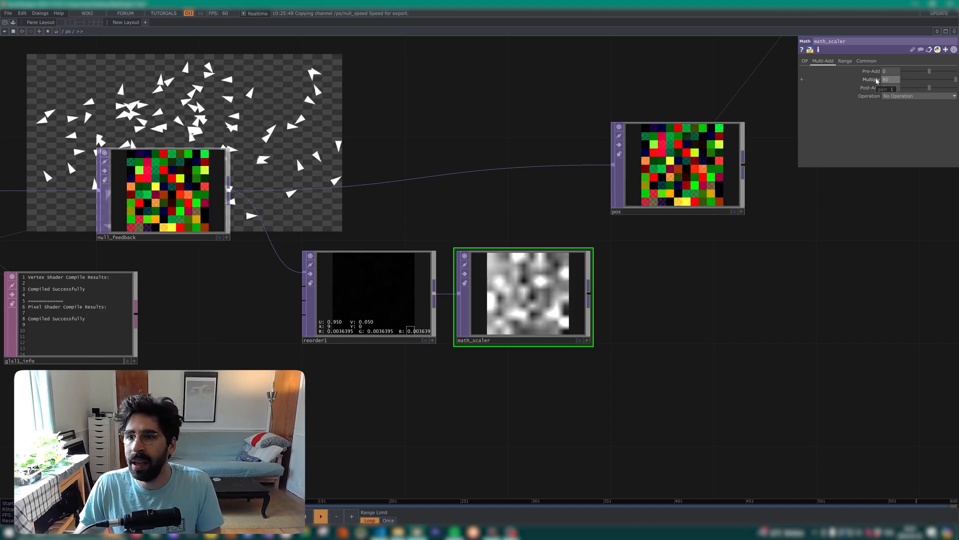
pyautogui.moveTo(889, 80); pyautogui.dragTo(893, 70, button='middle')
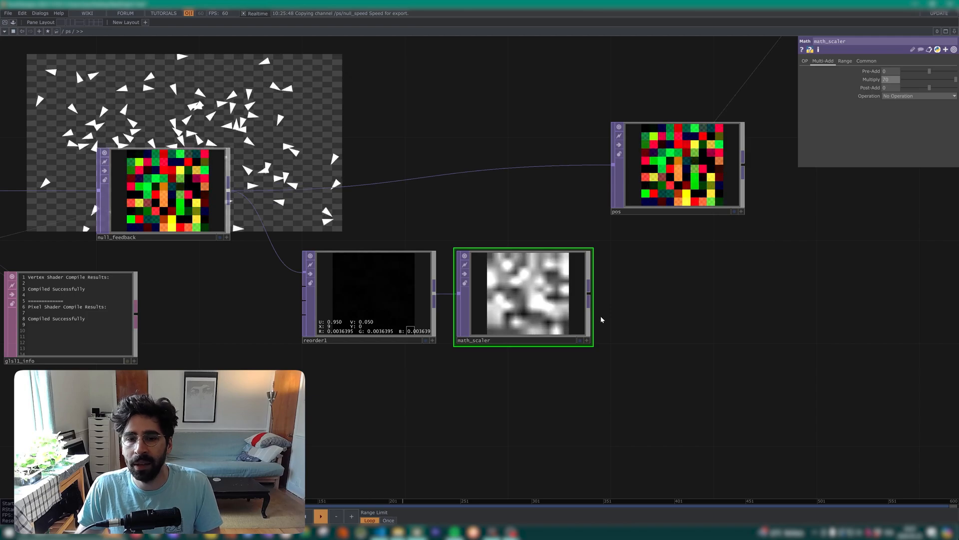
# Move reorder1 and math_scaler together lower in the network, away from the null_feedback to pos connection
pyautogui.moveTo(628, 399); pyautogui.dragTo(396, 287, button='right')
pyautogui.moveTo(369, 298); pyautogui.dragTo(343, 349)
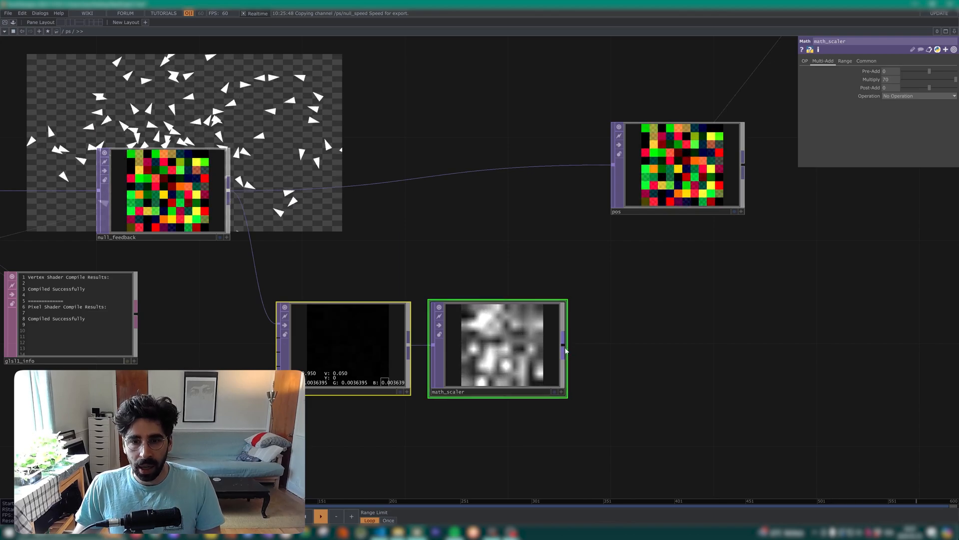
# Add a Lookup TOP connected to math_scaler's output
pyautogui.rightClick(564, 351)
pyautogui.write('look')
pyautogui.press('Return')
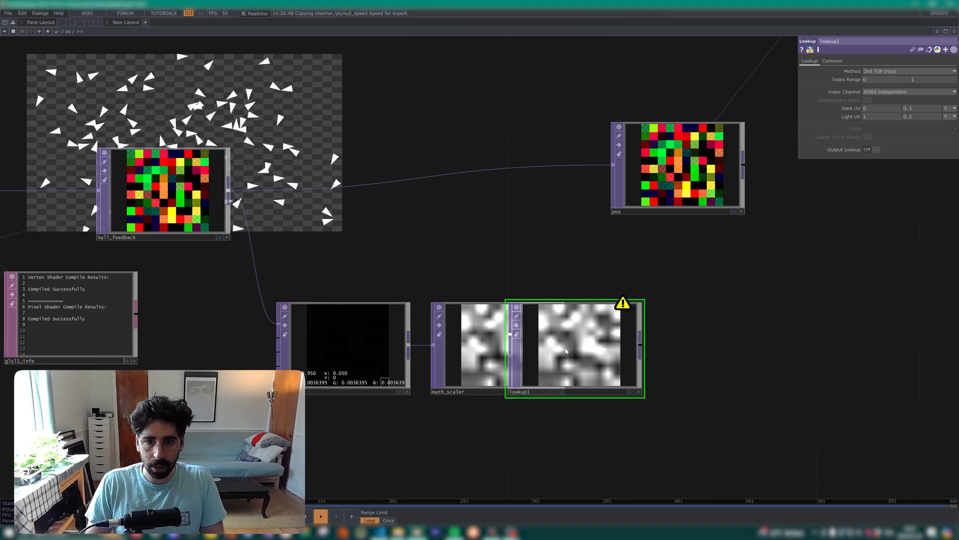
# Place the Lookup TOP beside math_scaler, append a Null TOP to it and rename that Null as color
pyautogui.hotkey('alt', 'n')
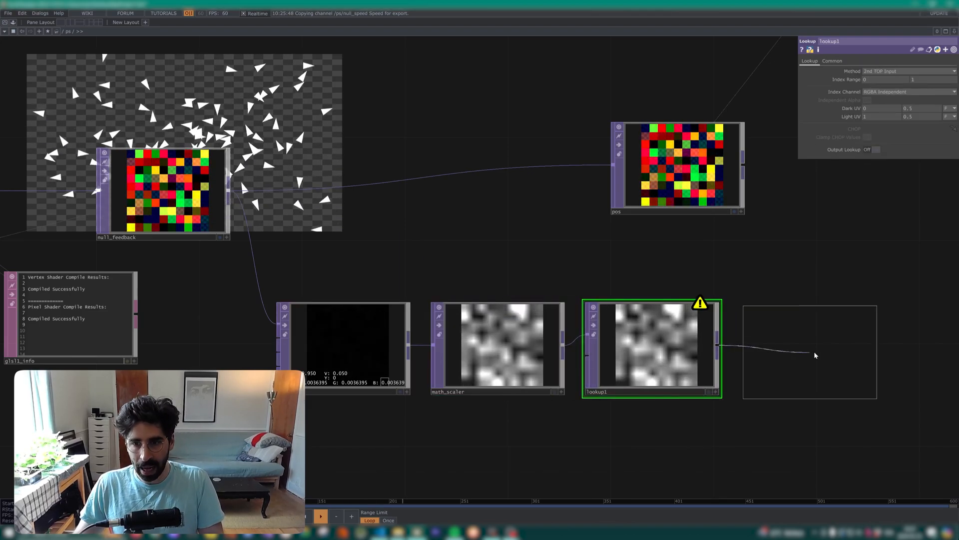
pyautogui.click(835, 352)
pyautogui.click(791, 391)
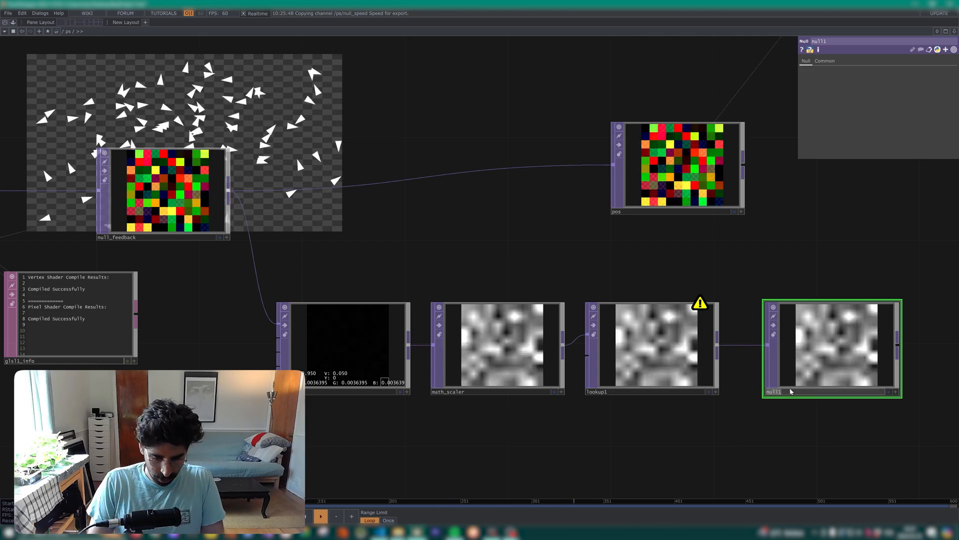
pyautogui.write('color')
pyautogui.press('Return')
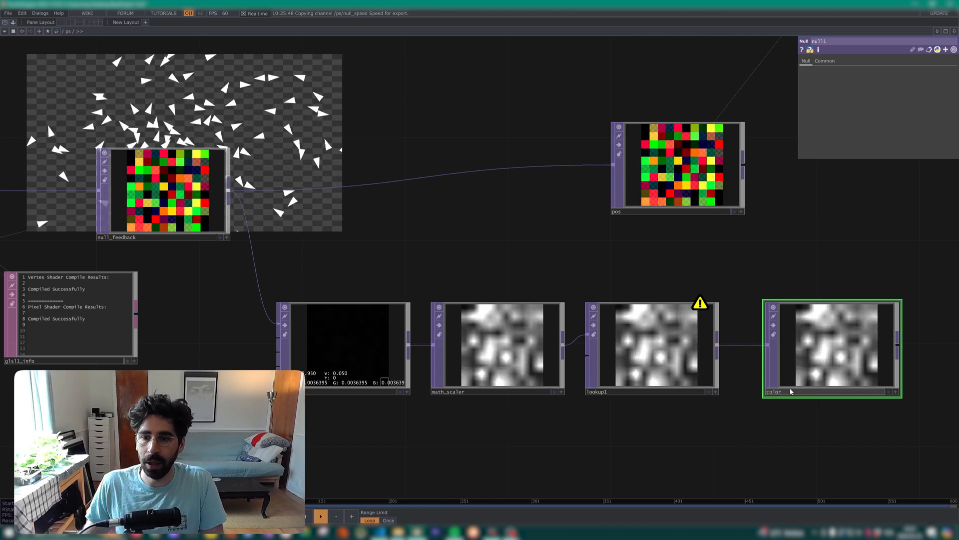
# Move the pos node farther along its wire so it sits roughly above the color node
pyautogui.moveTo(588, 410); pyautogui.dragTo(473, 340)
pyautogui.scroll(-3, 446, 333)
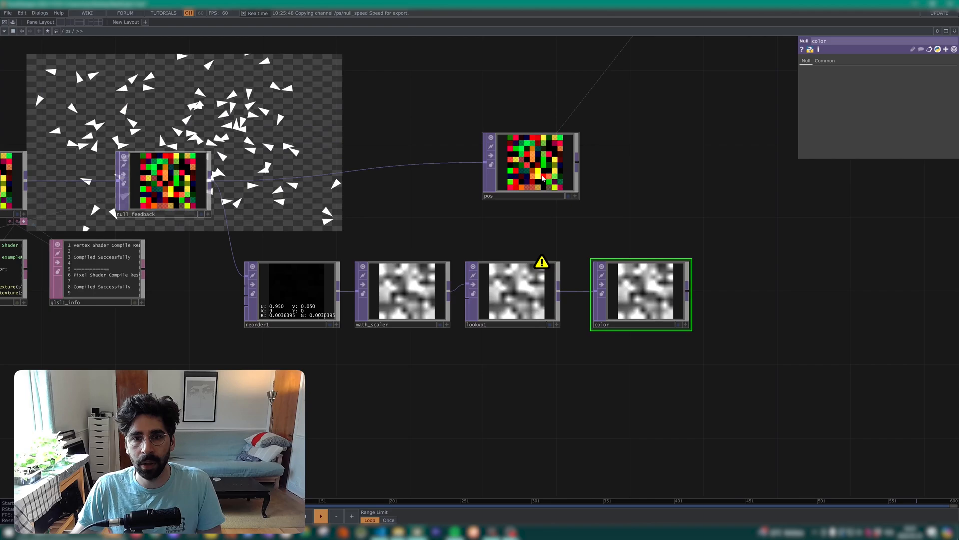
pyautogui.moveTo(538, 190); pyautogui.dragTo(631, 190)
# Add a Ramp TOP below math_scaler and connect it to lookup1's second input
pyautogui.press('Tab')
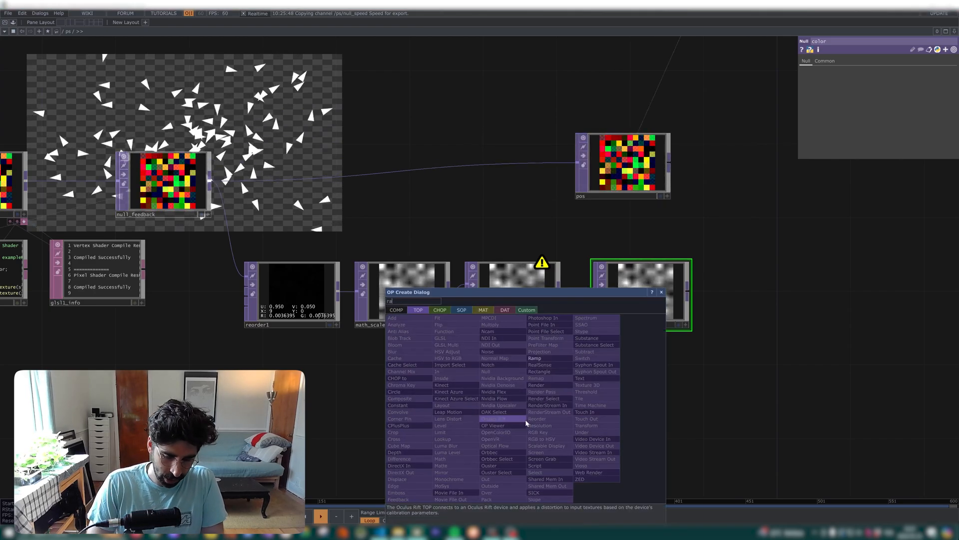
pyautogui.write('ramp')
pyautogui.press('Return')
pyautogui.click(525, 423)
pyautogui.moveTo(526, 423)
pyautogui.mouseDown()
pyautogui.moveTo(398, 385)
pyautogui.moveTo(471, 322)
pyautogui.mouseUp()
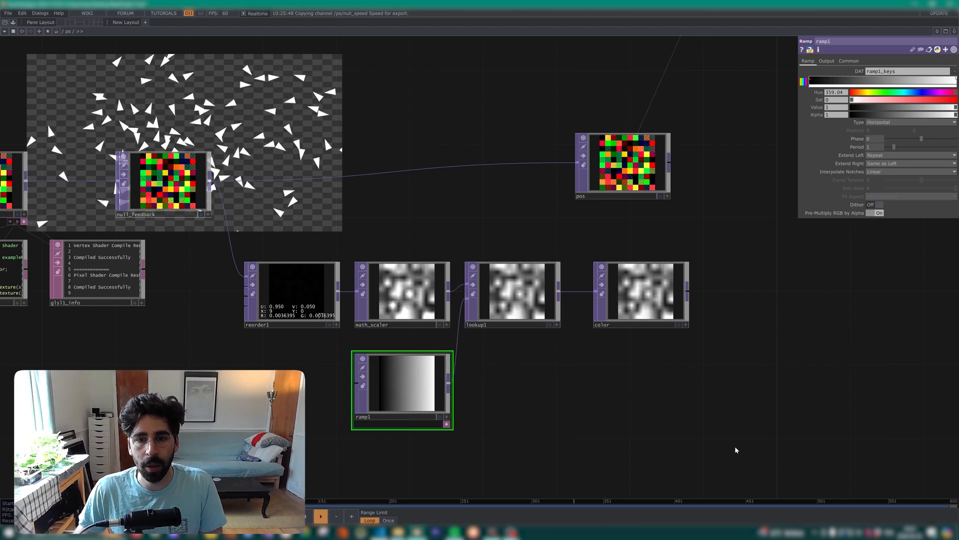
# Set Input Smoothness and Viewer Smoothness to Nearest Pixel for reorder1, math_scaler, lookup1, color and ramp1 together
pyautogui.moveTo(735, 450); pyautogui.dragTo(237, 232)
pyautogui.click(857, 62)
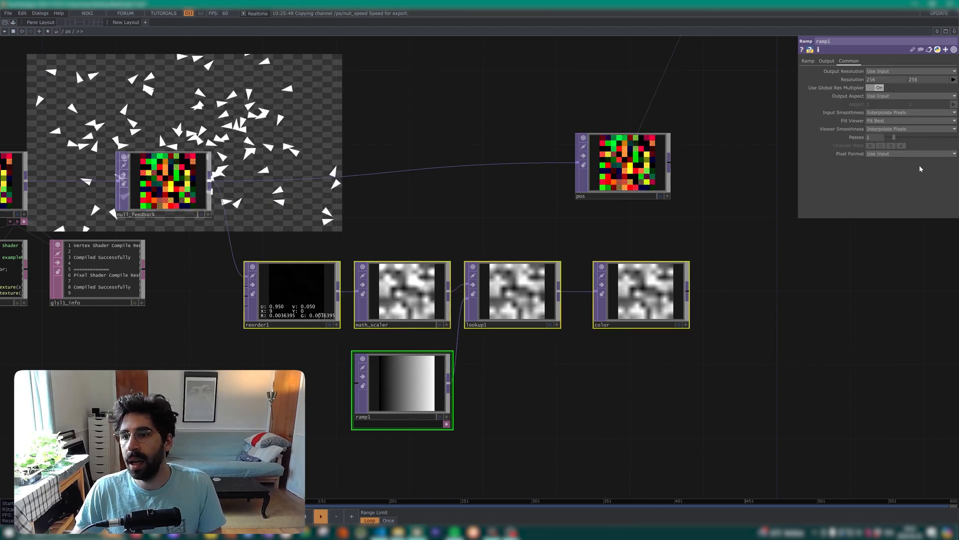
pyautogui.click(903, 113)
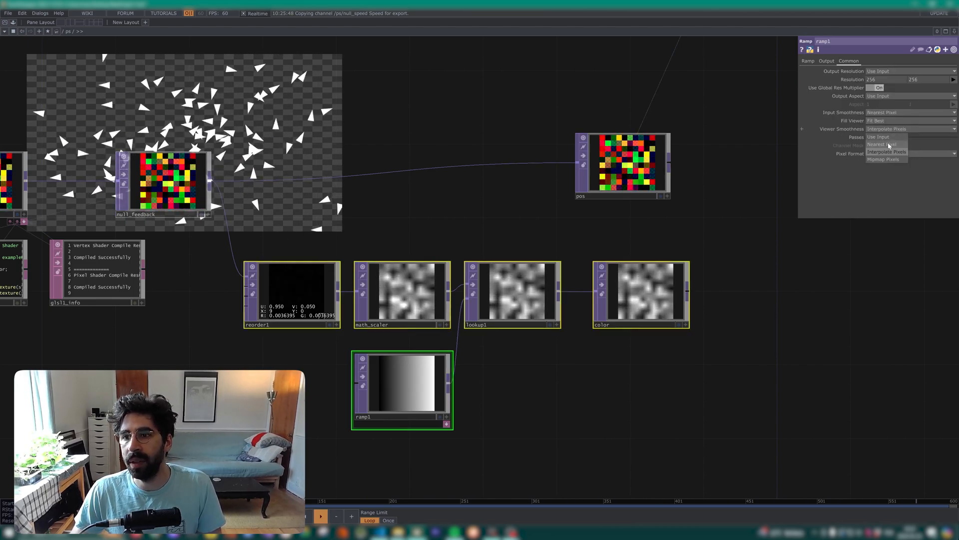
pyautogui.click(890, 145)
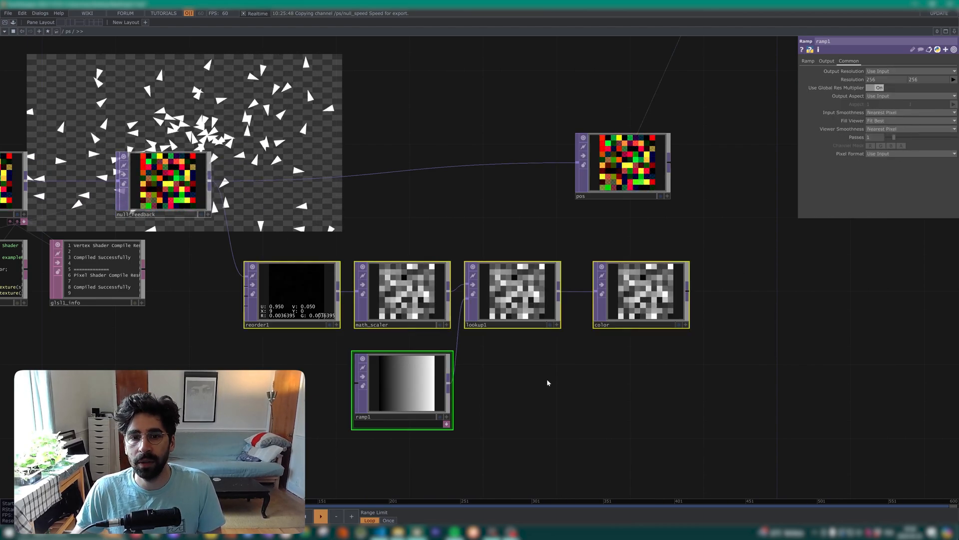
# Color ramp1 from pale yellow (hue 69, saturation 0.403, value 1) at the start to light red (saturation 0.511) at the end
pyautogui.click(808, 61)
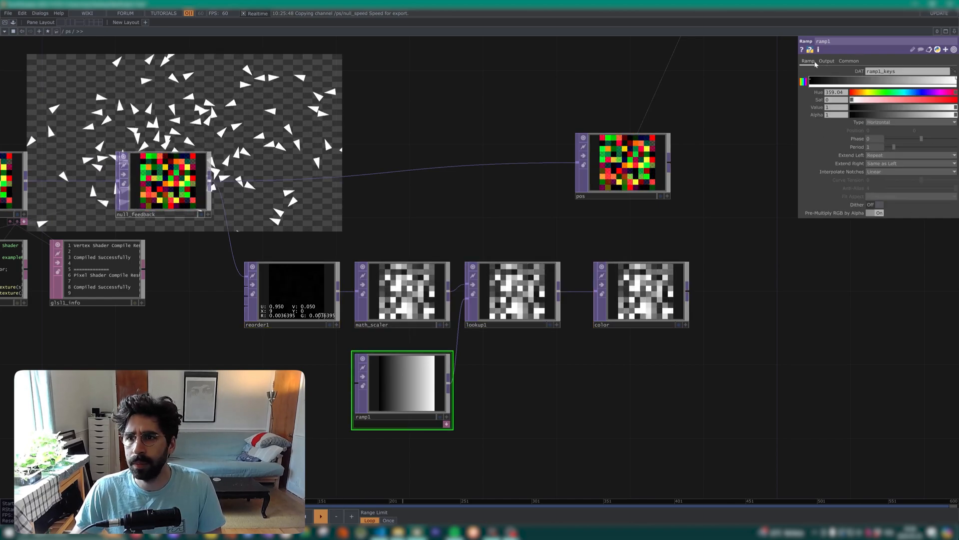
pyautogui.moveTo(882, 100); pyautogui.dragTo(956, 99)
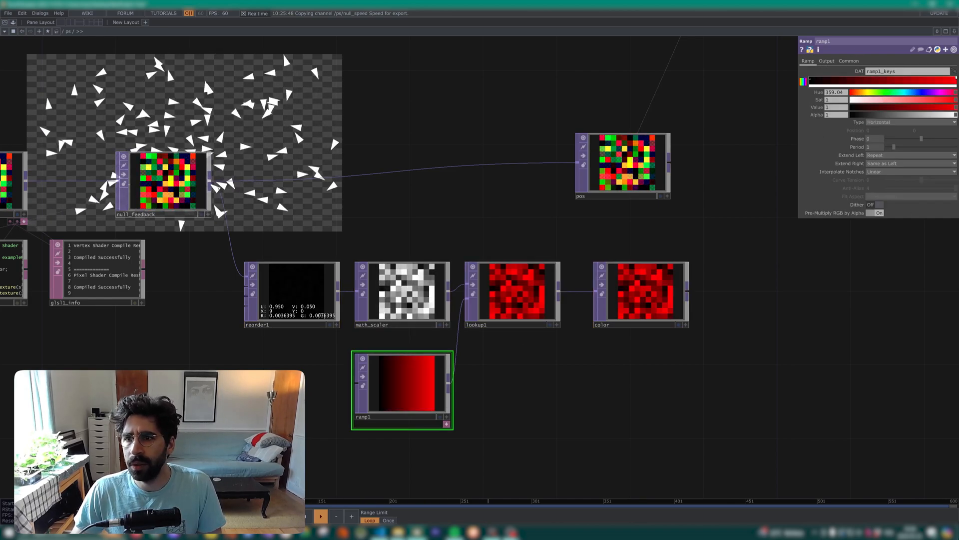
pyautogui.click(811, 83)
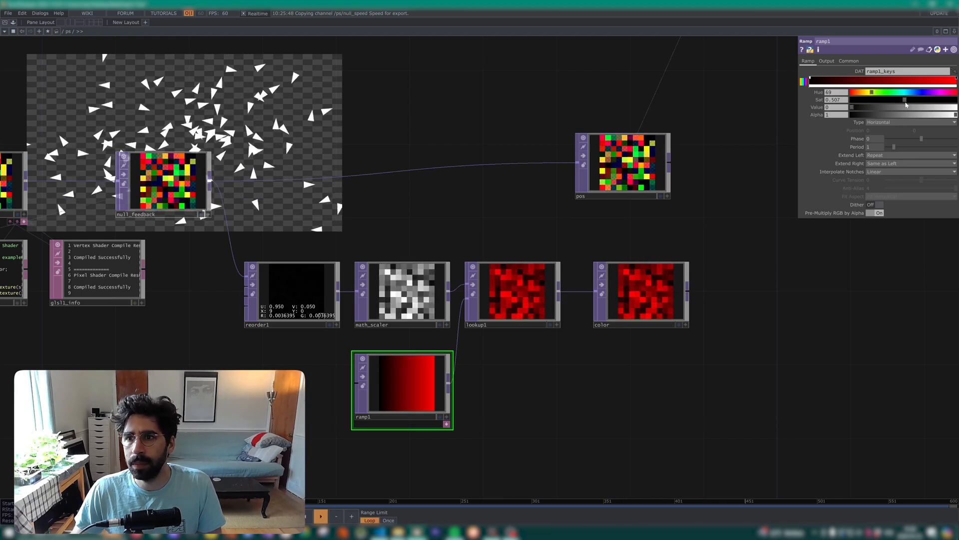
pyautogui.moveTo(926, 107); pyautogui.dragTo(956, 107)
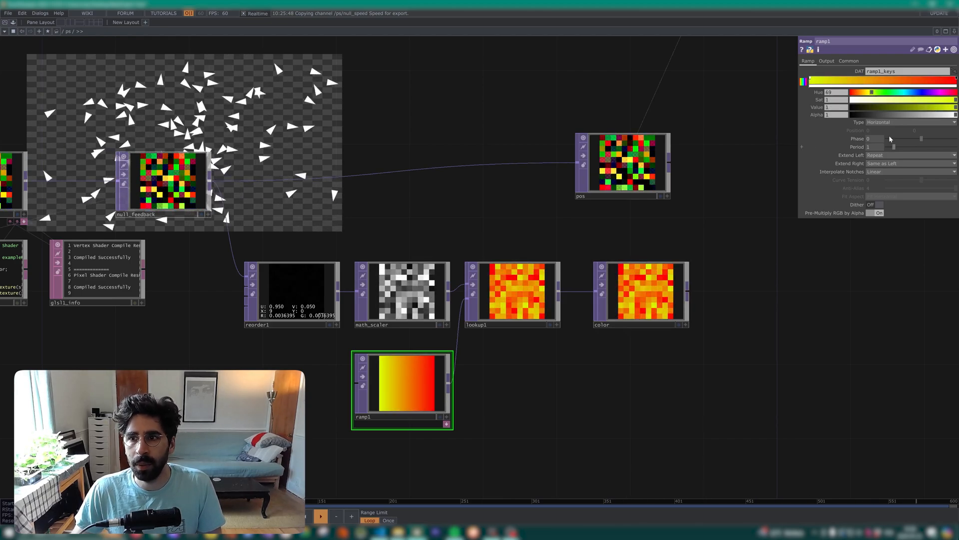
pyautogui.moveTo(890, 102); pyautogui.dragTo(894, 100)
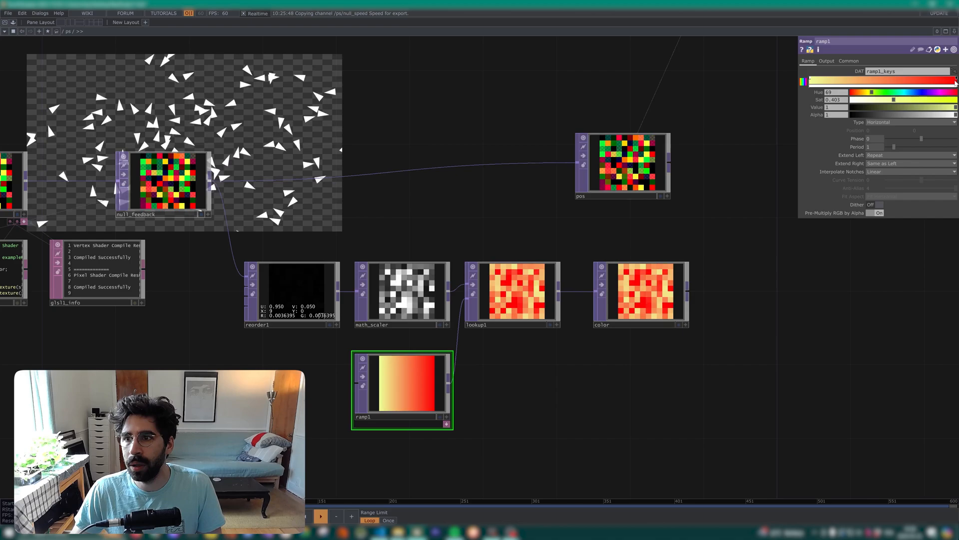
pyautogui.click(957, 82)
pyautogui.click(905, 100)
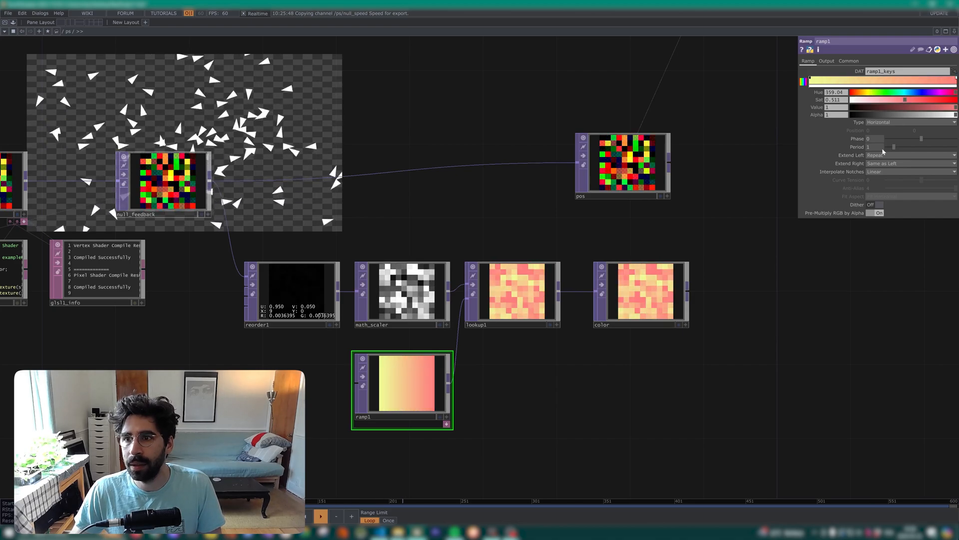
# Assign the color null as geo_ps's instance Color OP and set its R, G and B channels to r, g and b
pyautogui.scroll(-6, 739, 262)
pyautogui.scroll(3, 615, 343)
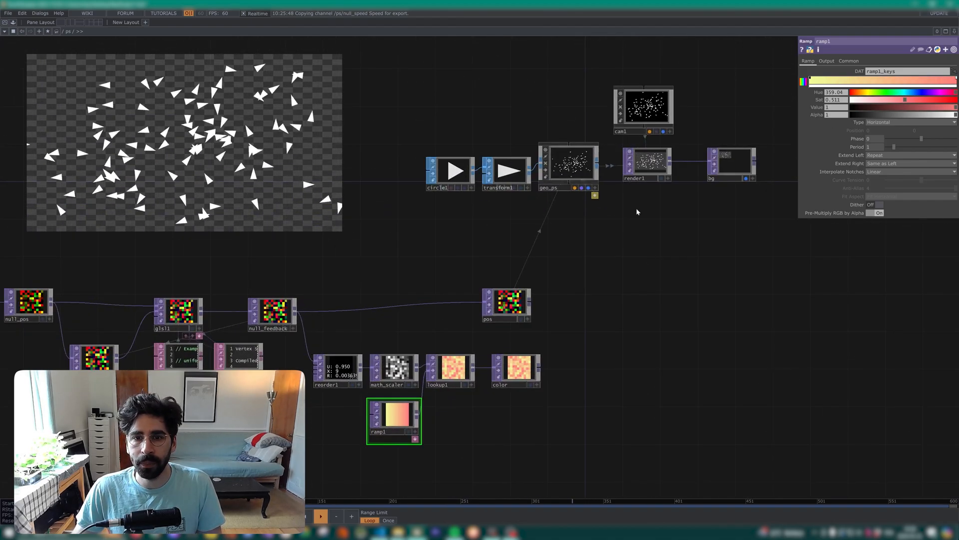
pyautogui.click(525, 376)
pyautogui.click(570, 164)
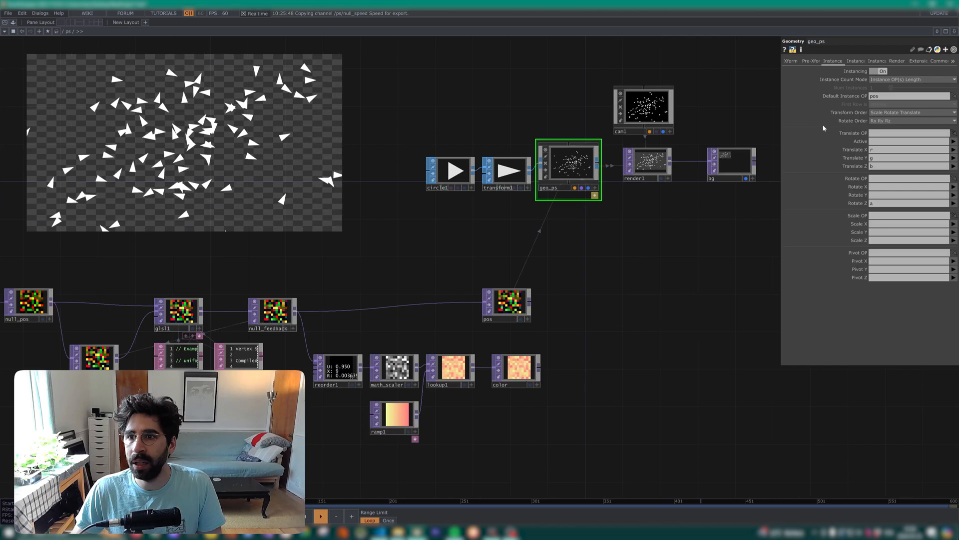
pyautogui.click(856, 61)
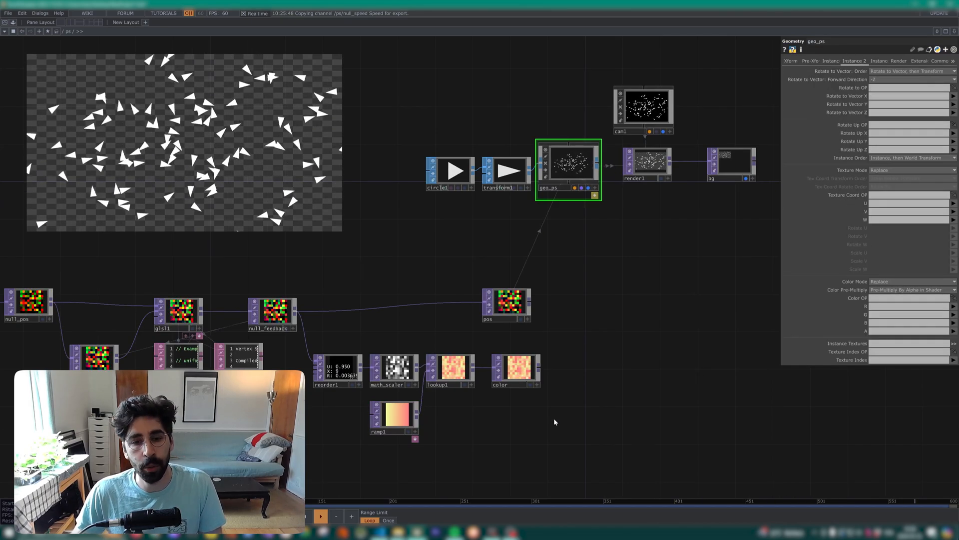
pyautogui.moveTo(530, 368); pyautogui.dragTo(882, 299)
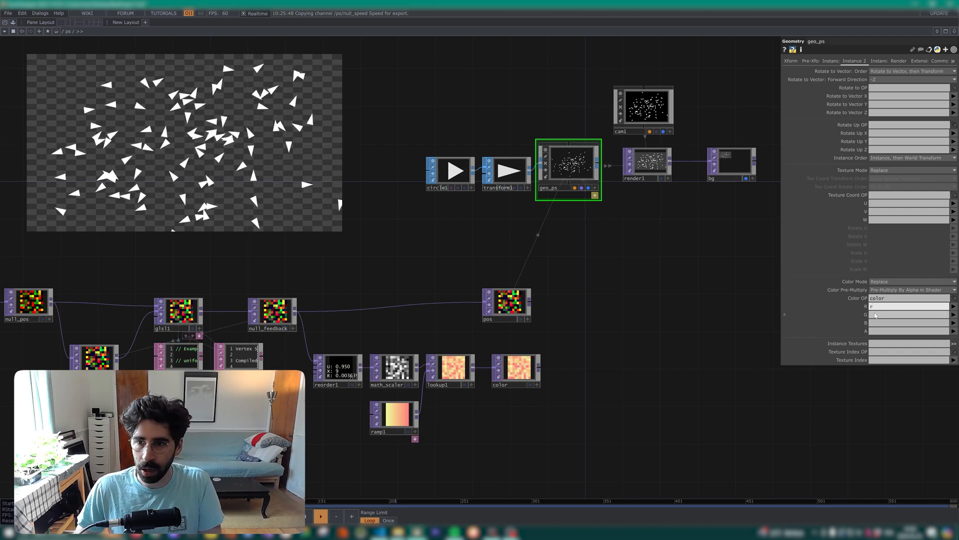
pyautogui.click(875, 315)
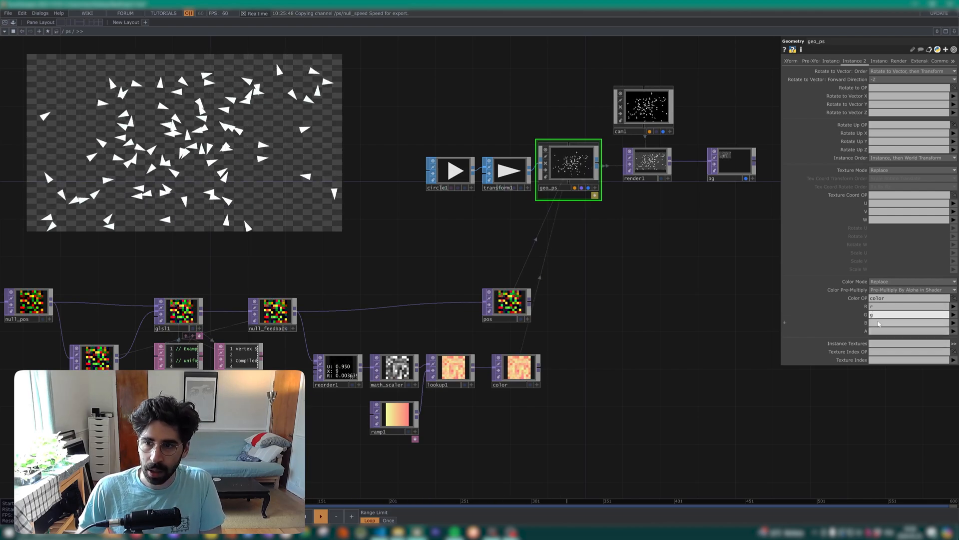
pyautogui.click(879, 323)
pyautogui.write('b')
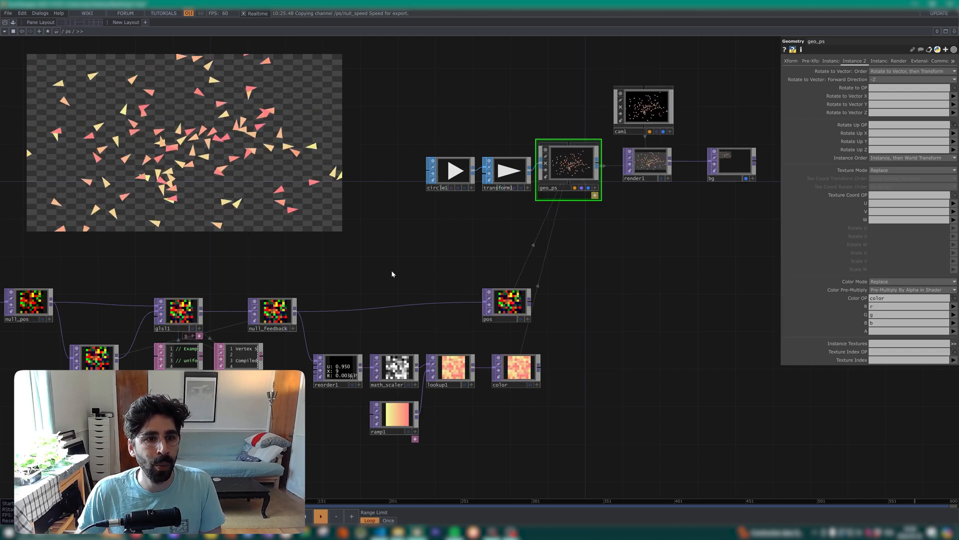
# Adjust ramp1's saturation to about 0.63 at the red end and 0.302 at the yellow start
pyautogui.scroll(3, 397, 414)
pyautogui.click(394, 417)
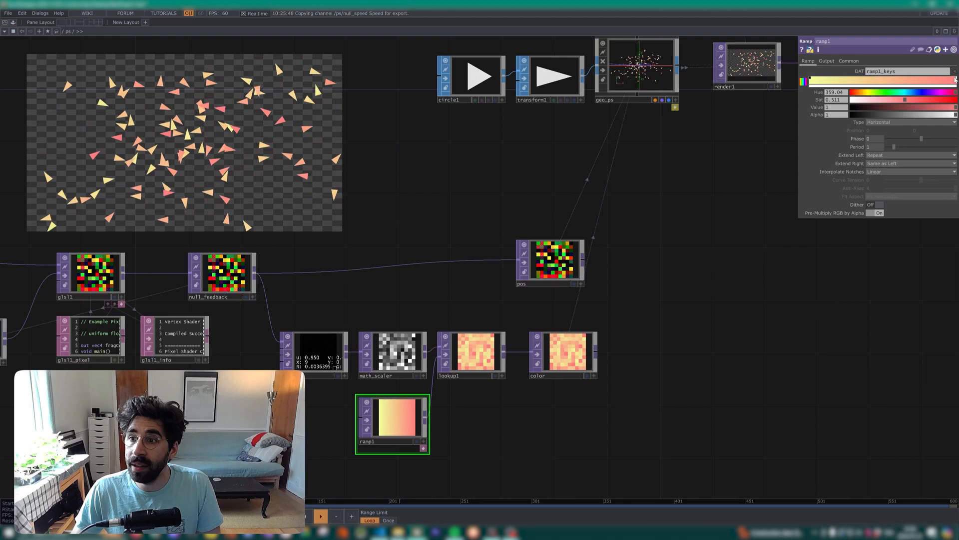
pyautogui.click(402, 373)
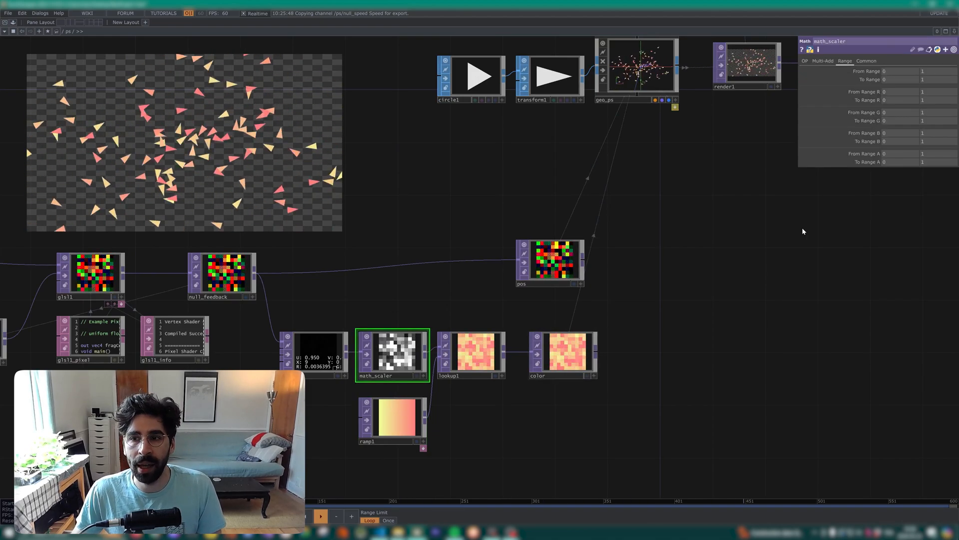
pyautogui.click(379, 438)
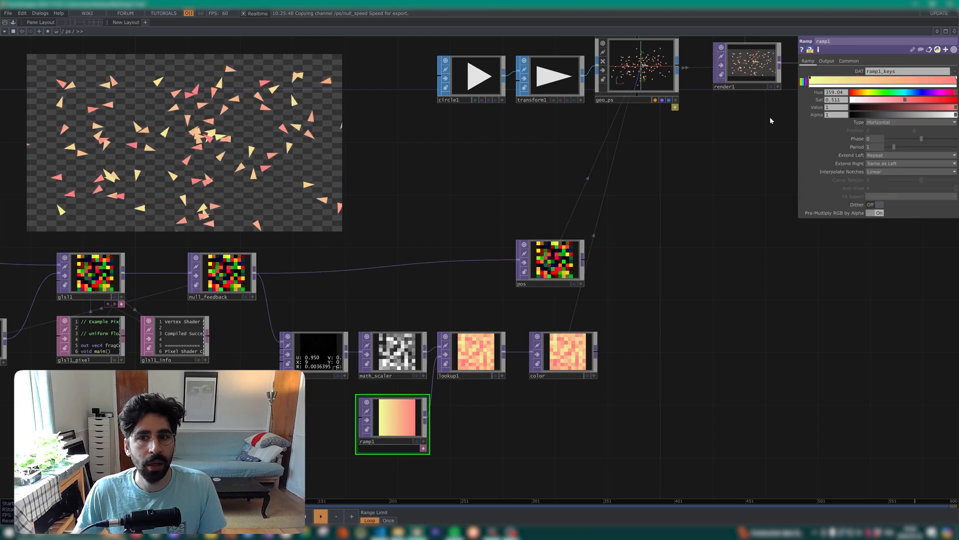
pyautogui.moveTo(903, 100); pyautogui.dragTo(917, 100)
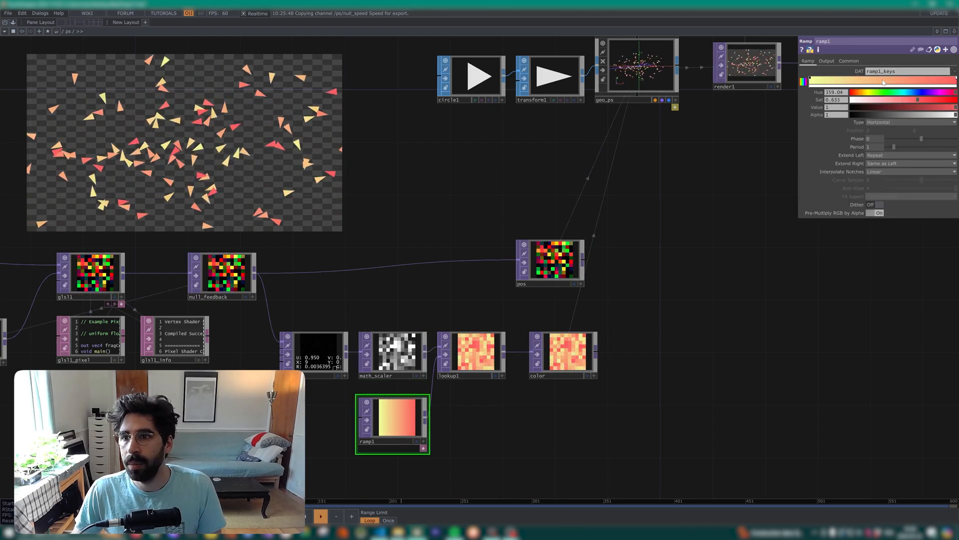
pyautogui.click(811, 80)
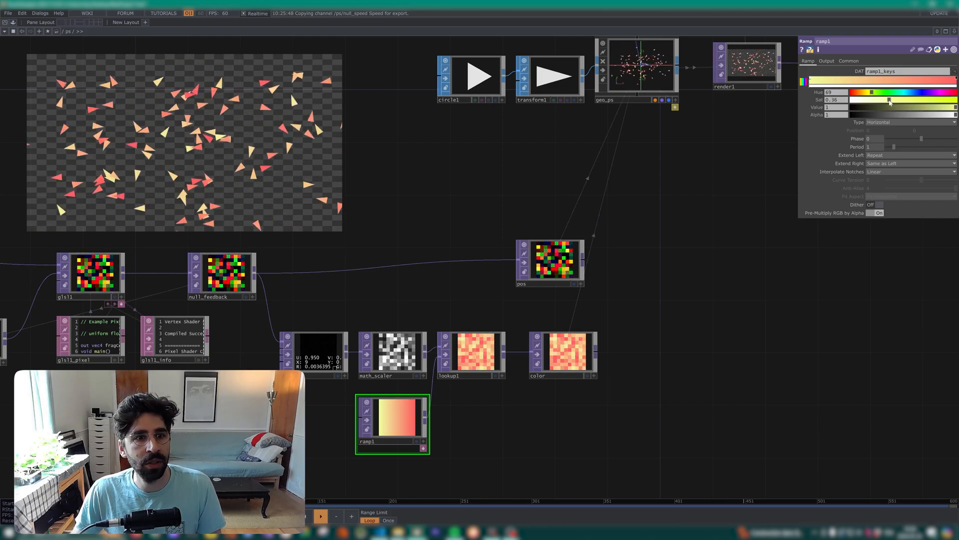
pyautogui.moveTo(878, 104); pyautogui.dragTo(878, 103)
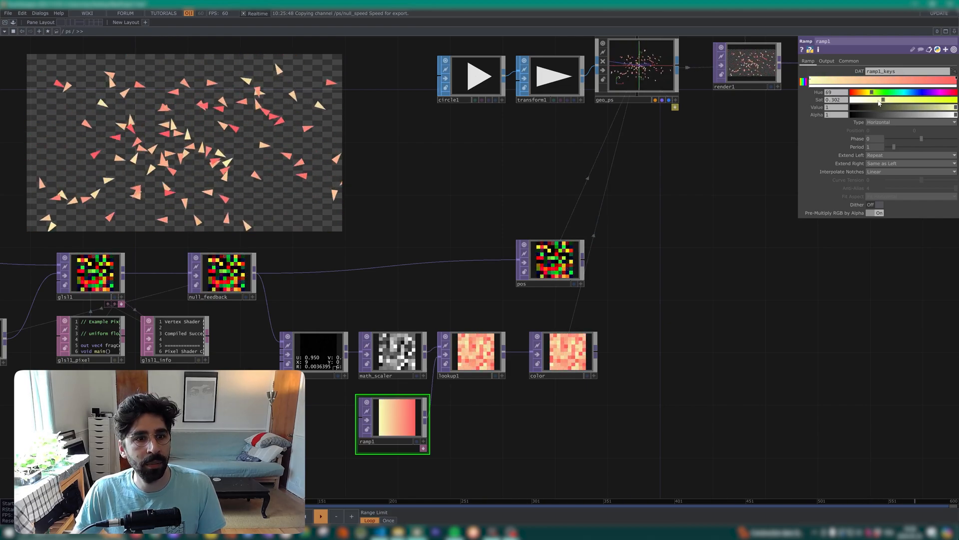
# Open the parent ps component's parameters, set its Speed to about 0.058, and close the parameter window
pyautogui.moveTo(654, 347); pyautogui.dragTo(452, 371)
pyautogui.scroll(-3, 551, 239)
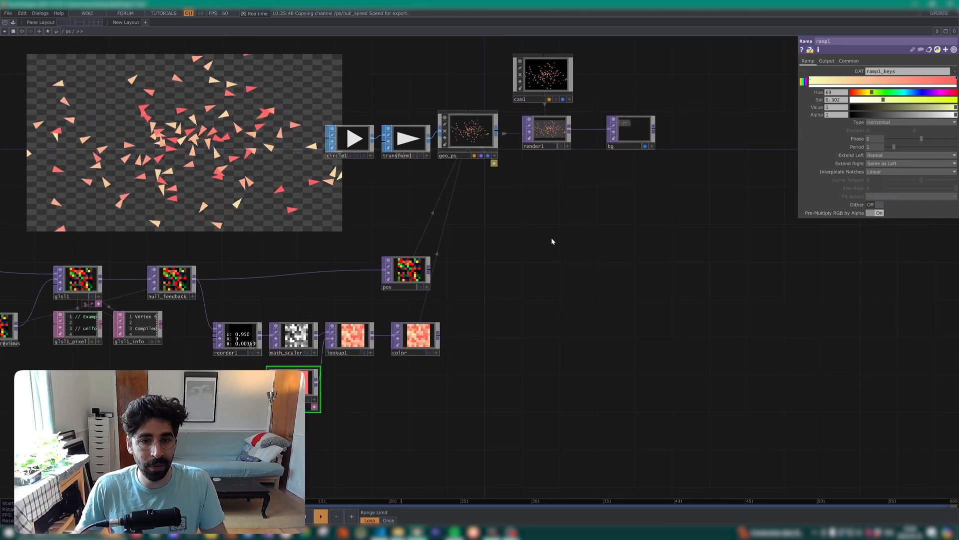
pyautogui.moveTo(555, 240); pyautogui.dragTo(680, 248)
pyautogui.scroll(-3, 681, 249)
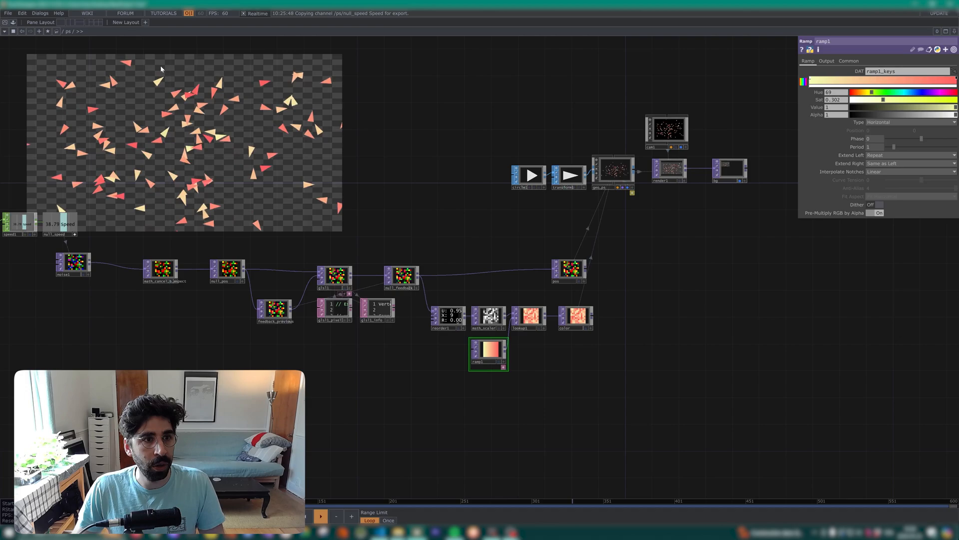
pyautogui.rightClick(65, 31)
pyautogui.click(84, 12)
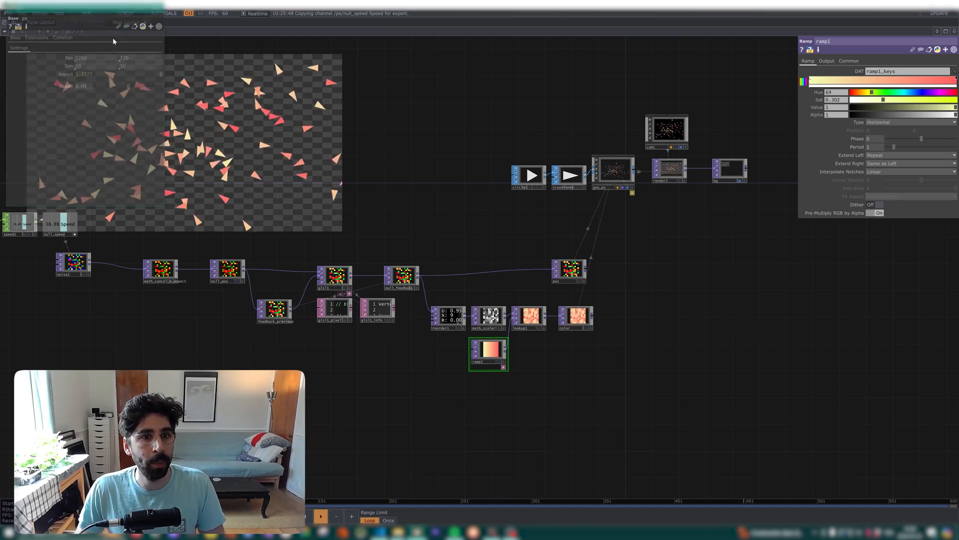
pyautogui.moveTo(97, 10); pyautogui.dragTo(173, 235)
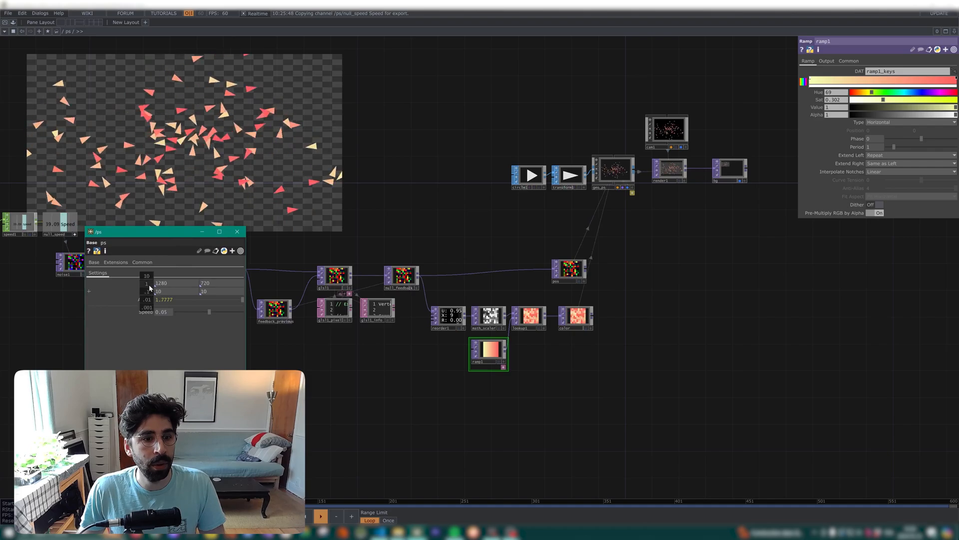
pyautogui.moveTo(150, 292)
pyautogui.mouseDown()
pyautogui.moveTo(163, 291)
pyautogui.moveTo(147, 292)
pyautogui.moveTo(148, 278)
pyautogui.mouseUp()
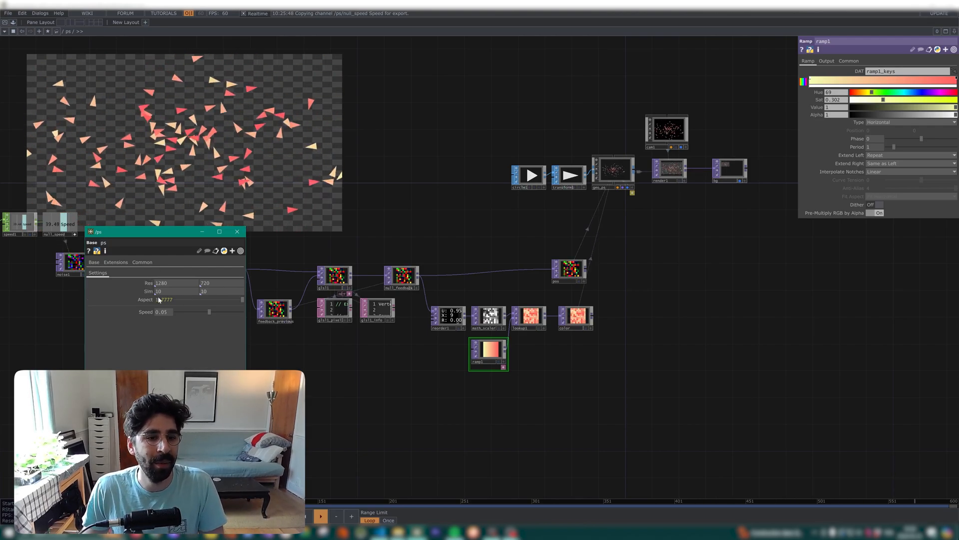
pyautogui.moveTo(232, 312)
pyautogui.mouseDown()
pyautogui.moveTo(253, 313)
pyautogui.moveTo(179, 309)
pyautogui.moveTo(239, 311)
pyautogui.moveTo(216, 315)
pyautogui.mouseUp()
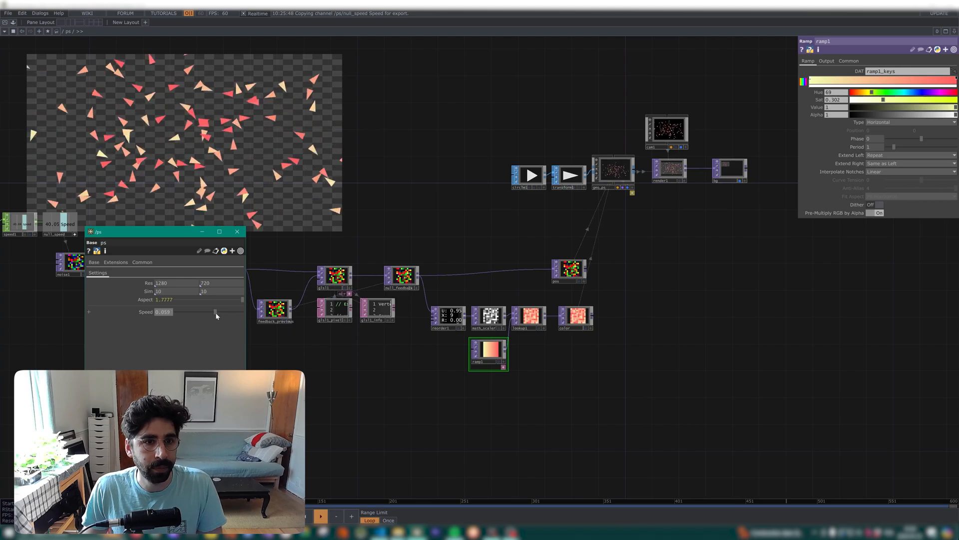
pyautogui.click(237, 231)
pyautogui.moveTo(120, 241); pyautogui.dragTo(98, 264)
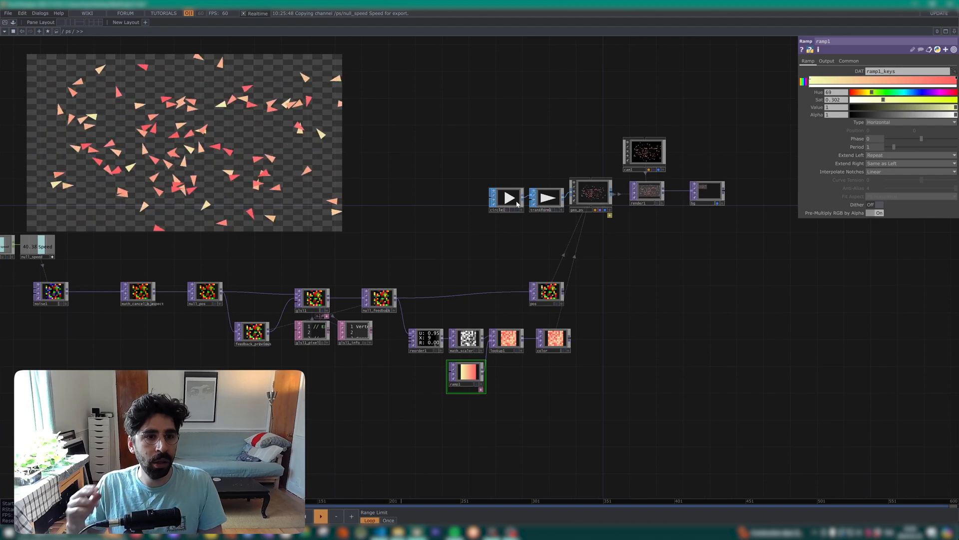
# Make room between render1 and bg, and insert a Bloom TOP on the wire connecting them
pyautogui.moveTo(618, 239); pyautogui.dragTo(499, 267)
pyautogui.scroll(-4, 225, 177)
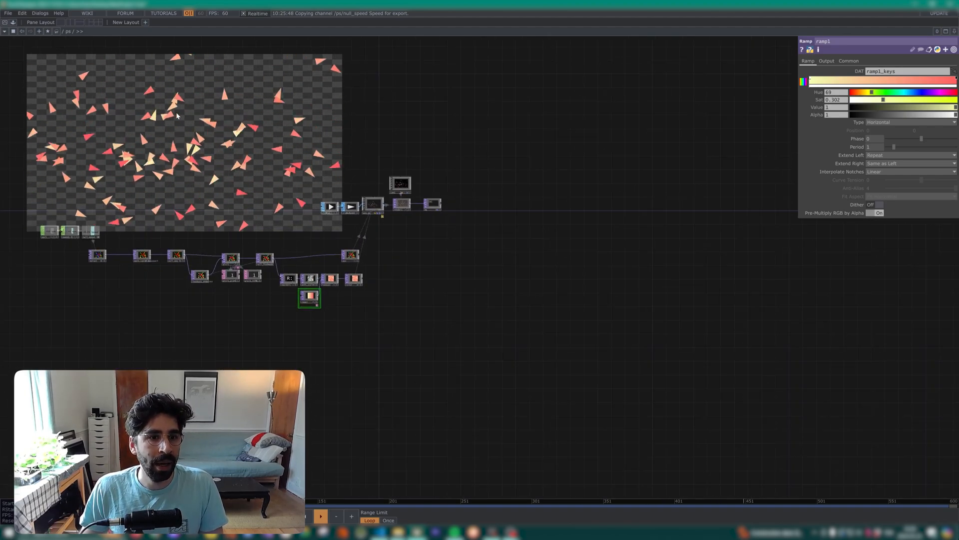
pyautogui.scroll(2, 442, 198)
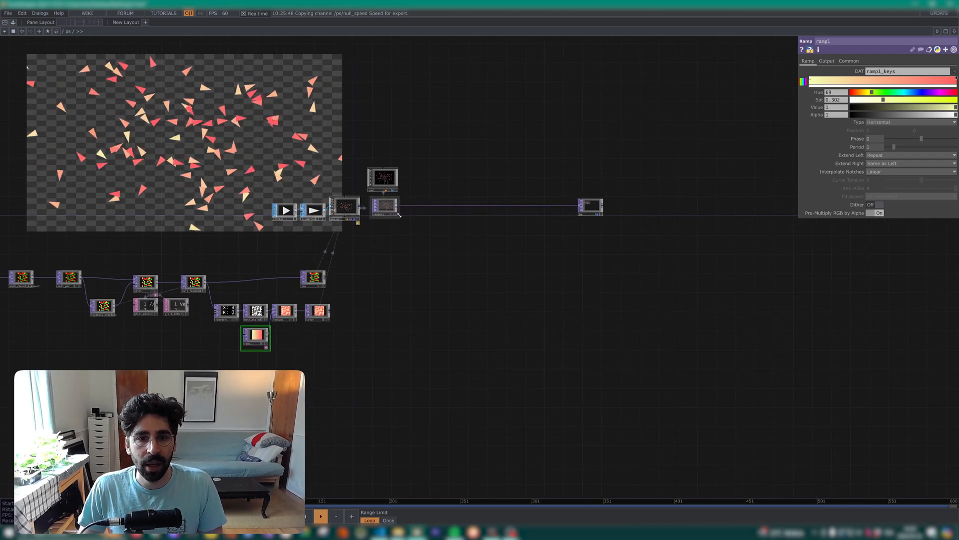
pyautogui.scroll(4, 410, 206)
pyautogui.scroll(-4, 371, 210)
pyautogui.scroll(3, 375, 230)
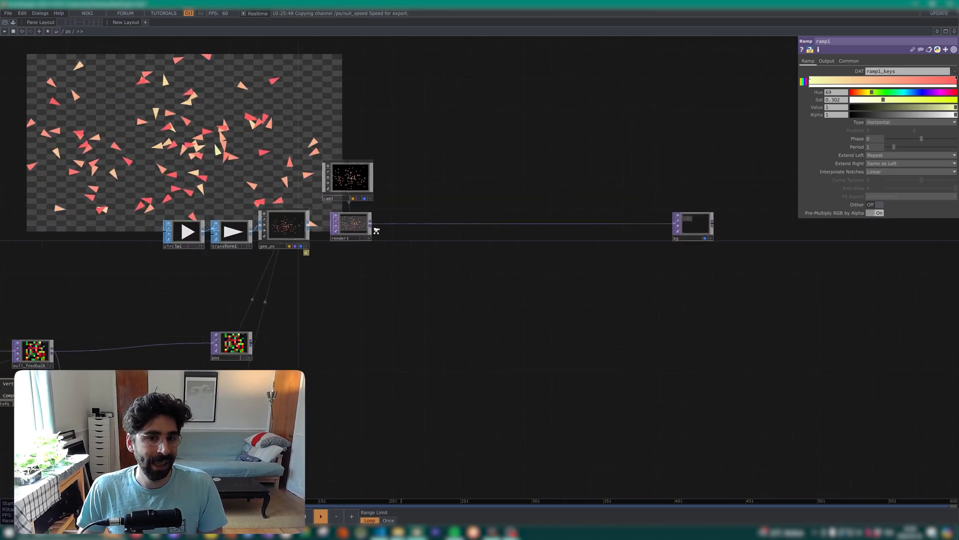
pyautogui.click(372, 226)
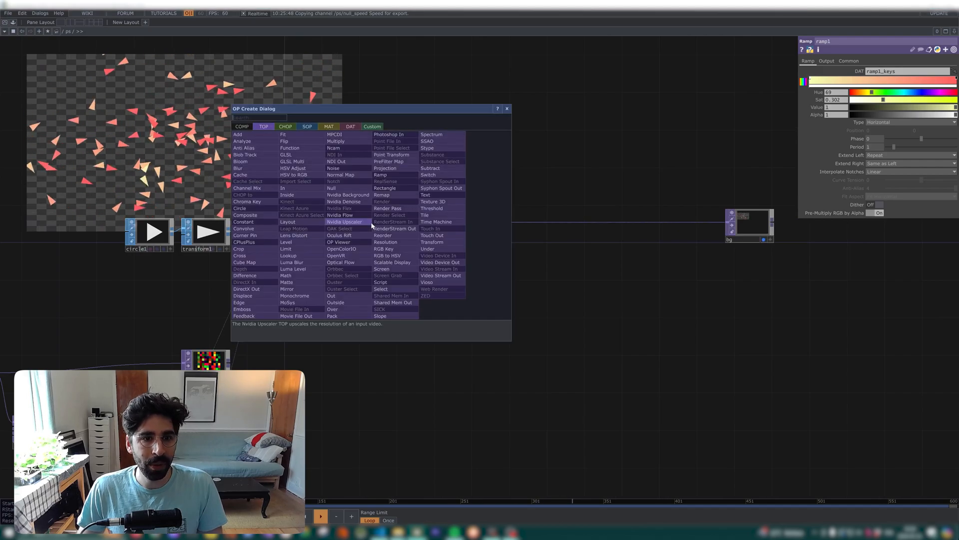
pyautogui.click(255, 163)
pyautogui.click(419, 228)
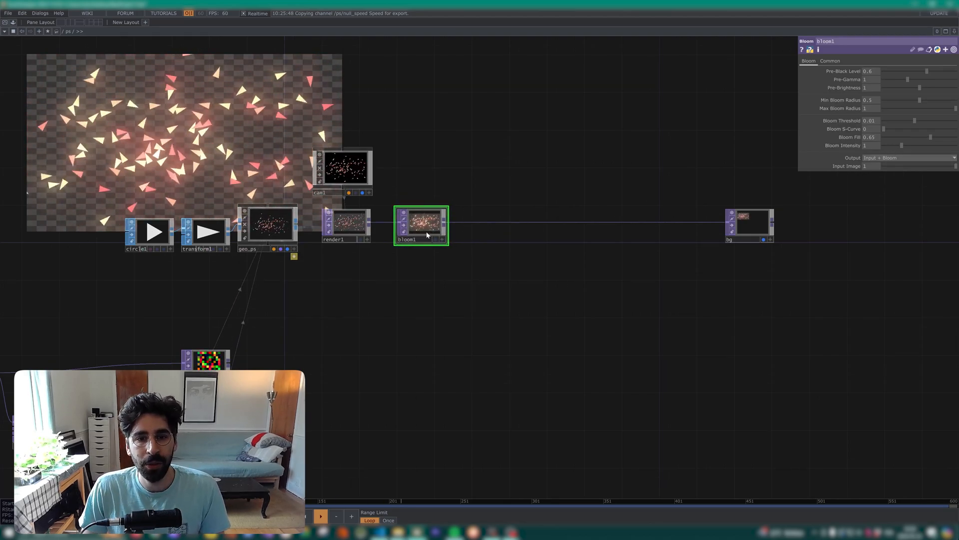
# Set bloom1's Bloom Intensity to 0.4
pyautogui.moveTo(436, 243); pyautogui.dragTo(297, 280)
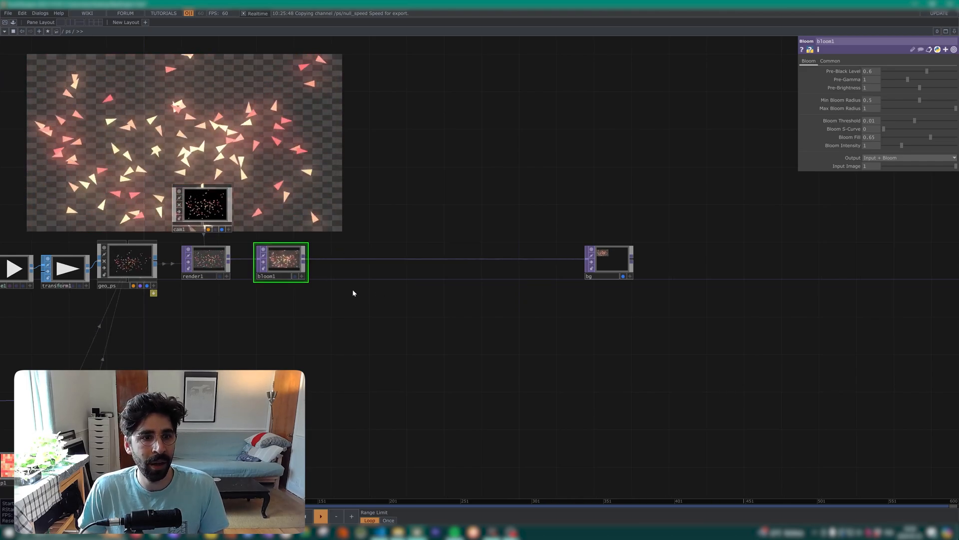
pyautogui.scroll(2, 310, 260)
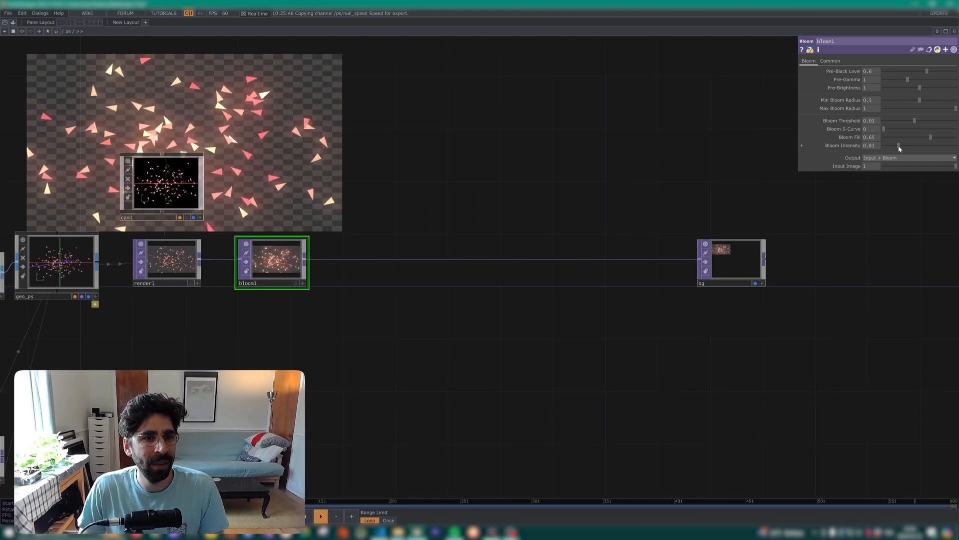
pyautogui.moveTo(902, 145); pyautogui.dragTo(892, 151)
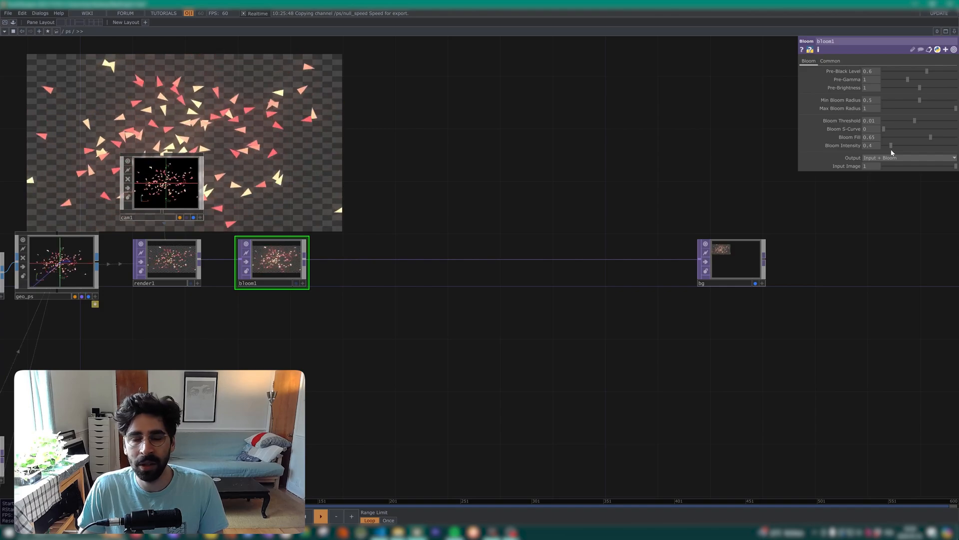
# Branch a Feedback TOP off bloom1's output and place it below the wire to bg
pyautogui.moveTo(247, 282)
pyautogui.mouseDown()
pyautogui.moveTo(286, 269)
pyautogui.moveTo(261, 277)
pyautogui.mouseUp()
pyautogui.rightClick(308, 265)
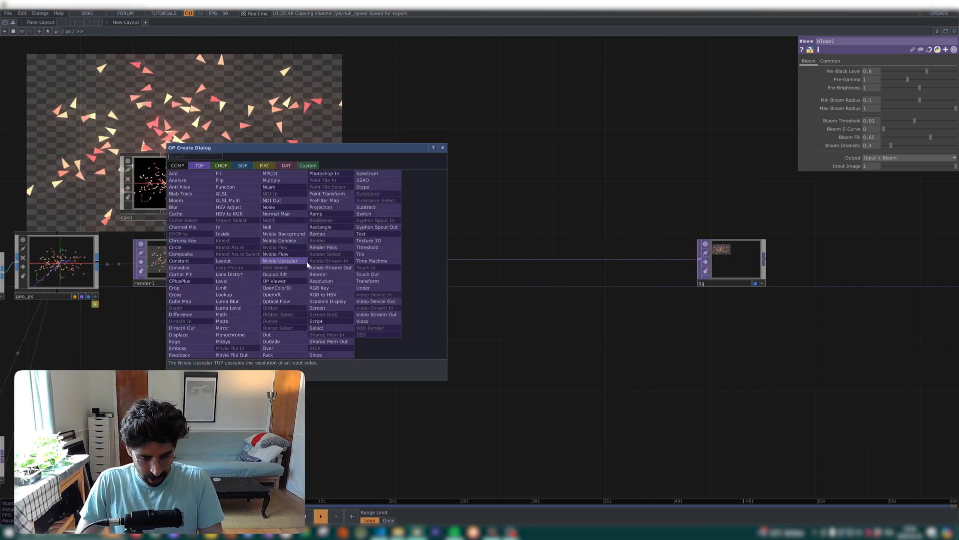
pyautogui.write('fee')
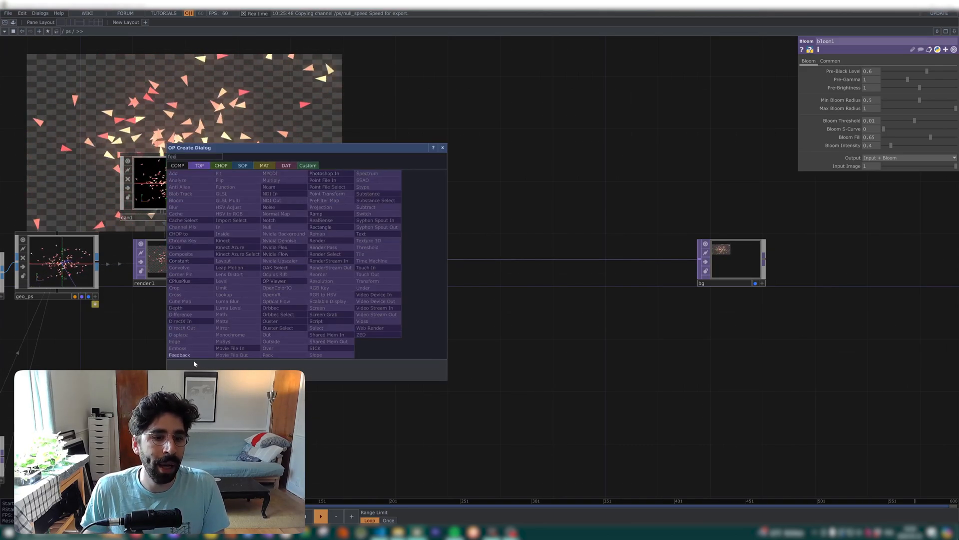
pyautogui.press('Return')
pyautogui.click(387, 323)
pyautogui.scroll(5, 425, 310)
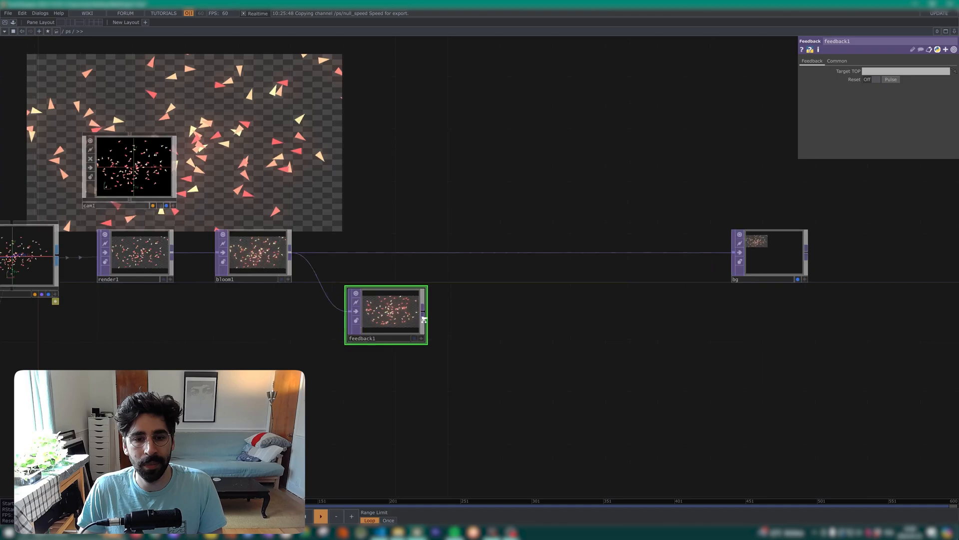
# Add a Level TOP after feedback1, place it clear of that node, and set its Opacity to 0.945
pyautogui.rightClick(424, 312)
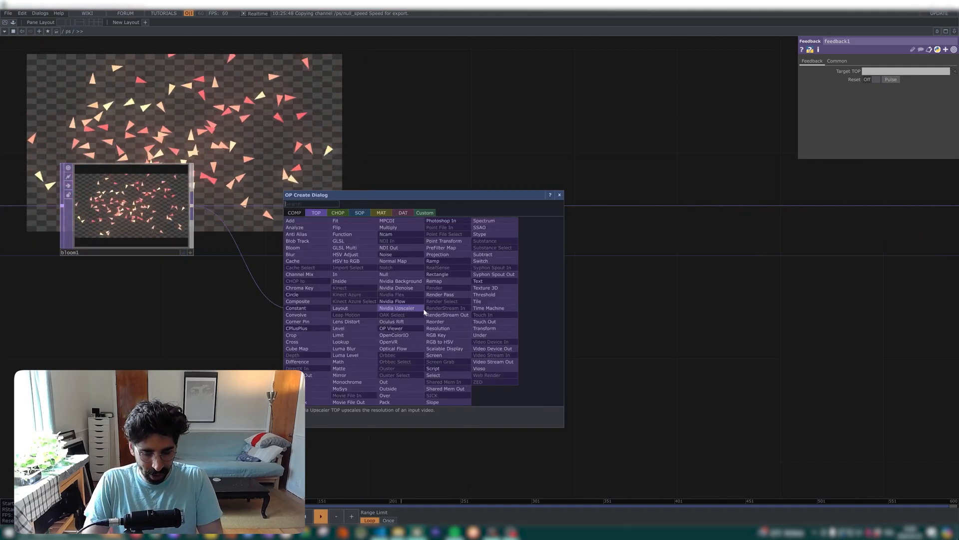
pyautogui.write('level')
pyautogui.press('Return')
pyautogui.click(425, 312)
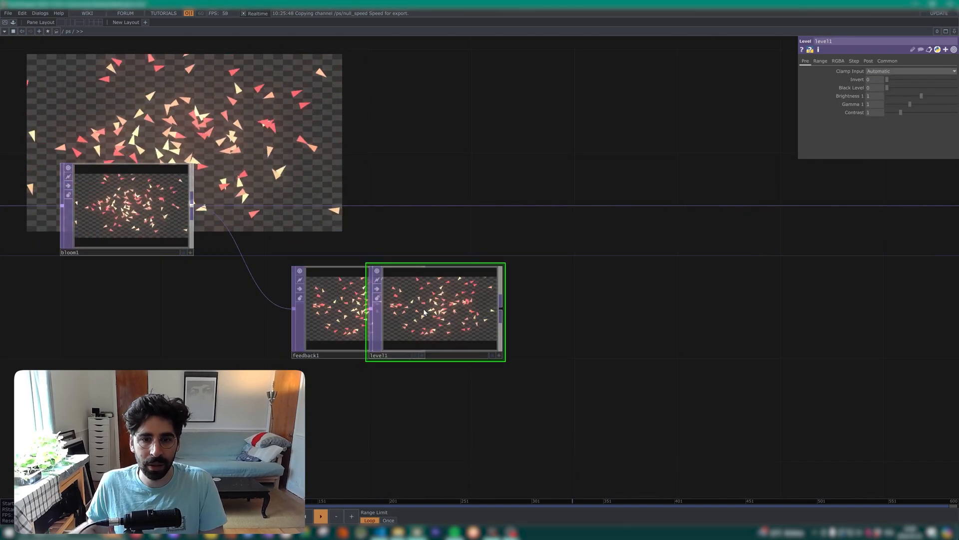
pyautogui.moveTo(425, 312); pyautogui.dragTo(502, 312)
pyautogui.click(869, 61)
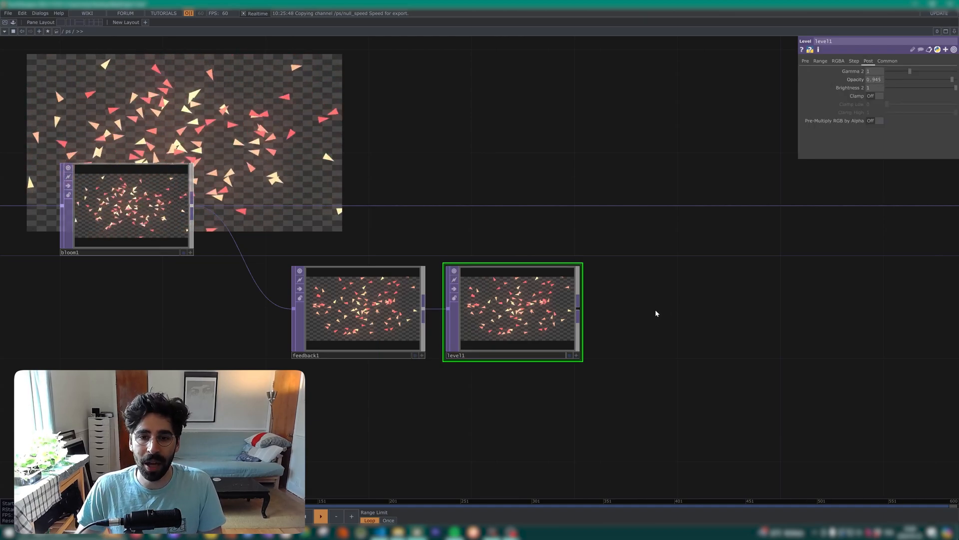
# Add a Blur TOP after level1
pyautogui.rightClick(578, 312)
pyautogui.write('blu')
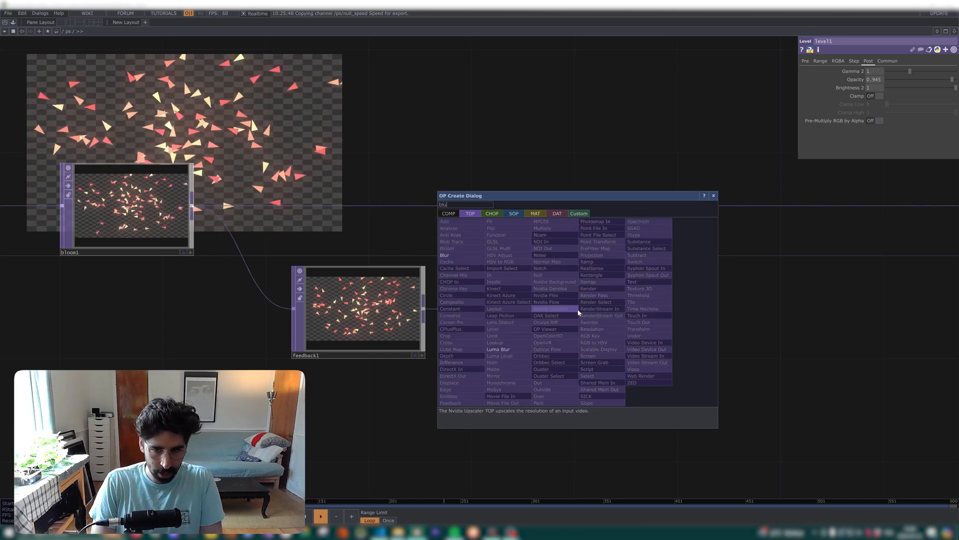
pyautogui.press('Return')
pyautogui.click(723, 316)
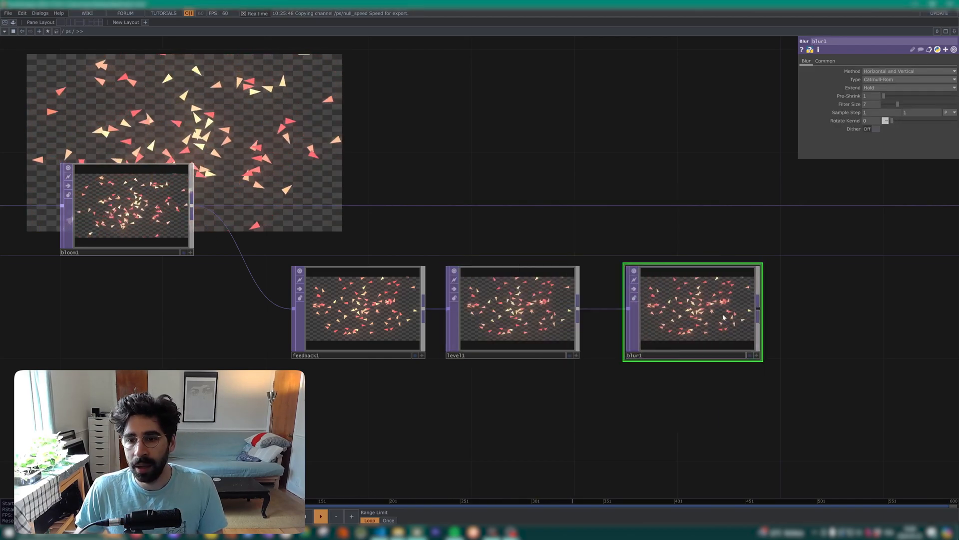
# Add an Over TOP after blur1 and place it at the end of the feedback chain
pyautogui.rightClick(764, 309)
pyautogui.click(756, 311)
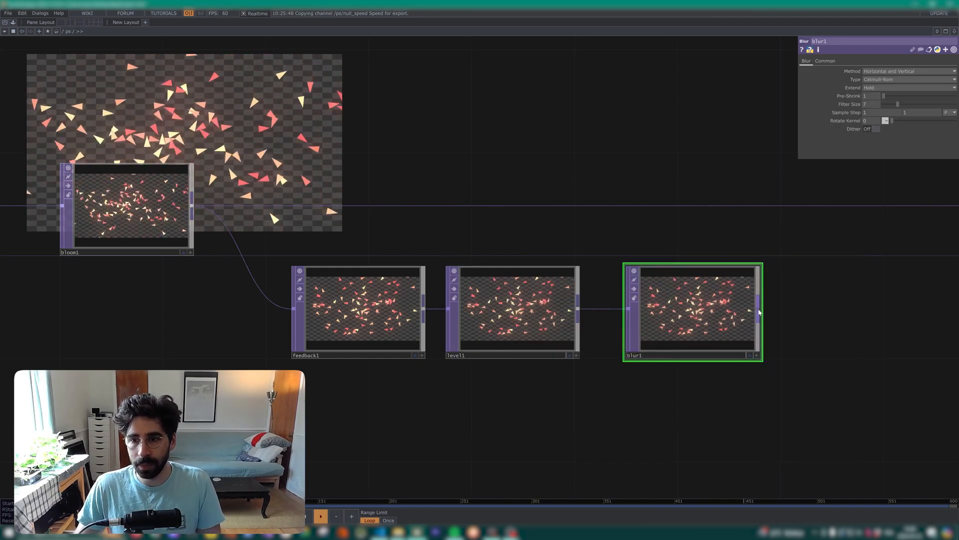
pyautogui.rightClick(759, 313)
pyautogui.write('over')
pyautogui.press('Return')
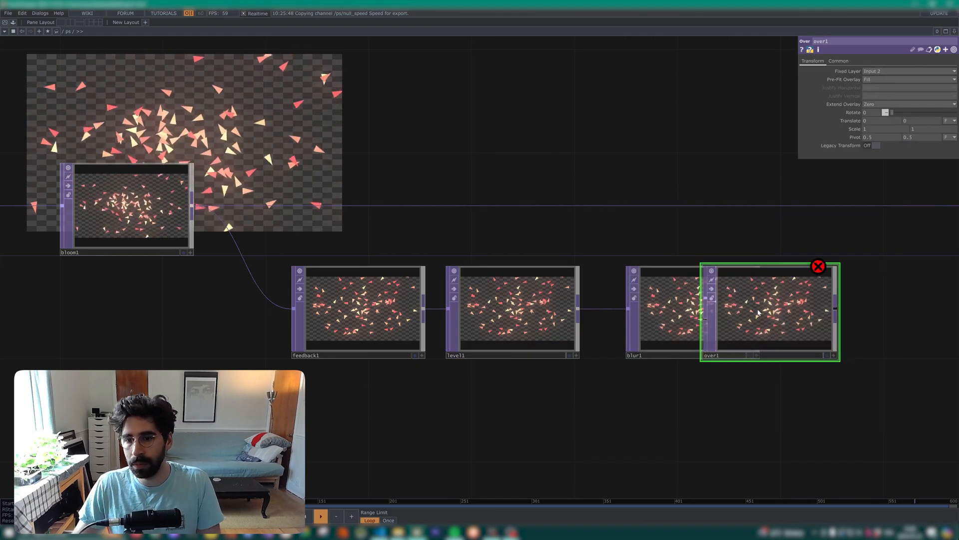
pyautogui.click(862, 313)
pyautogui.moveTo(721, 343); pyautogui.dragTo(719, 322)
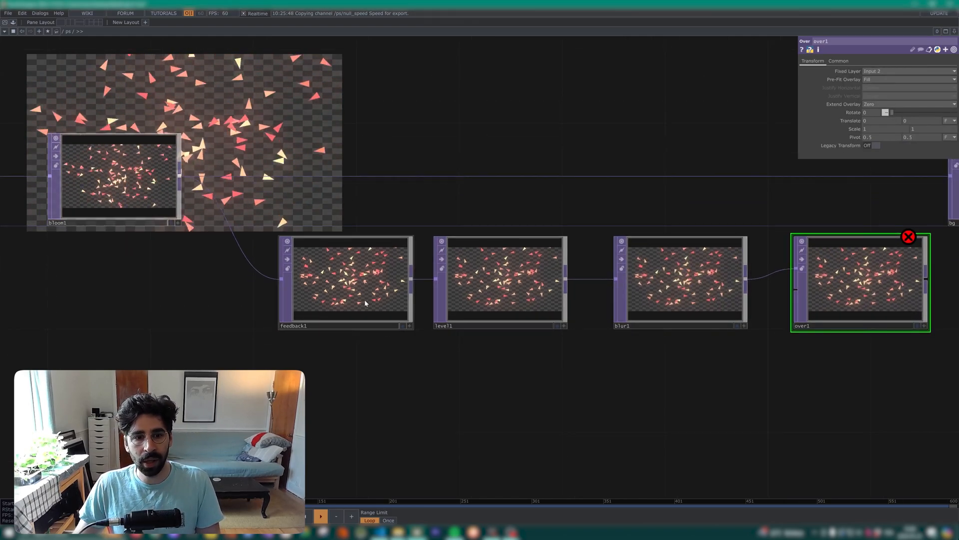
# Wire bloom1 into over1's second input and arrange both nodes below the feedback chain
pyautogui.moveTo(121, 244); pyautogui.dragTo(218, 164)
pyautogui.scroll(-3, 218, 163)
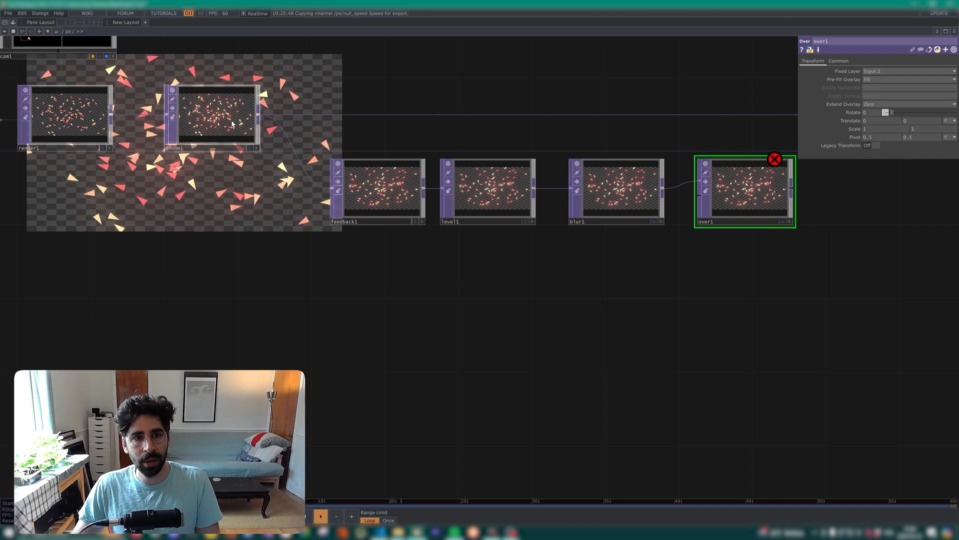
pyautogui.moveTo(232, 124); pyautogui.dragTo(213, 271)
pyautogui.click(240, 261)
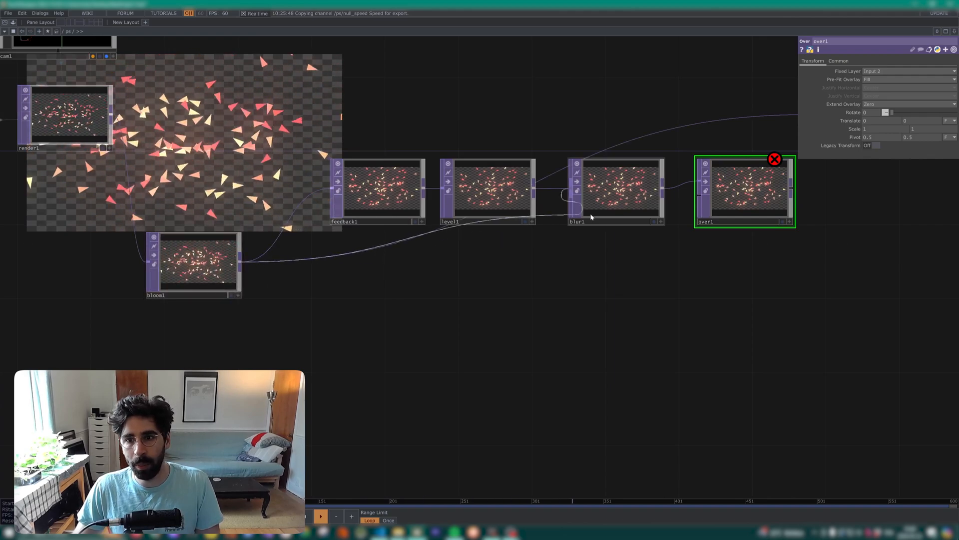
pyautogui.click(699, 202)
pyautogui.moveTo(737, 198); pyautogui.dragTo(755, 272)
pyautogui.moveTo(495, 297); pyautogui.dragTo(445, 349)
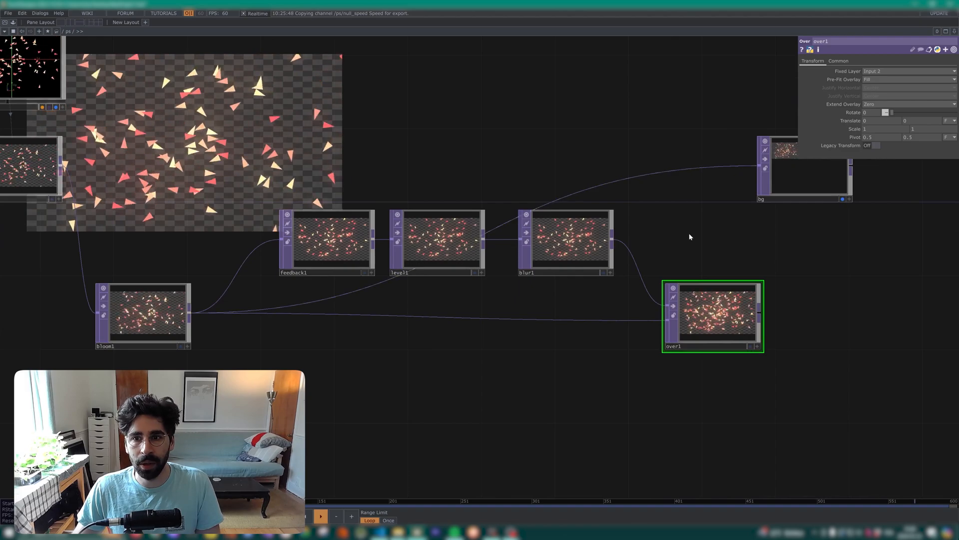
pyautogui.moveTo(167, 314); pyautogui.dragTo(178, 295)
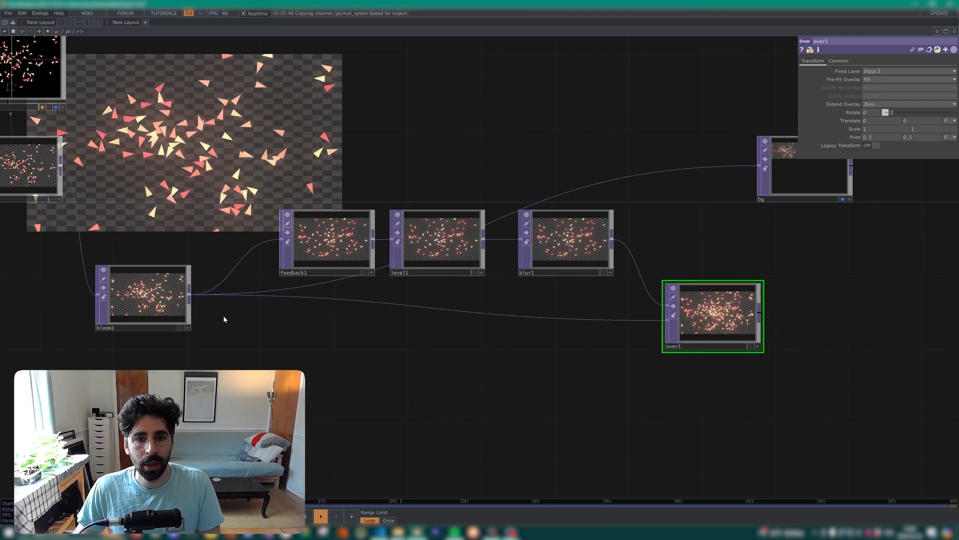
# Set feedback1's Target TOP to over1, move bloom1 back beside render1, and connect over1's output to bg
pyautogui.moveTo(729, 325); pyautogui.dragTo(329, 242)
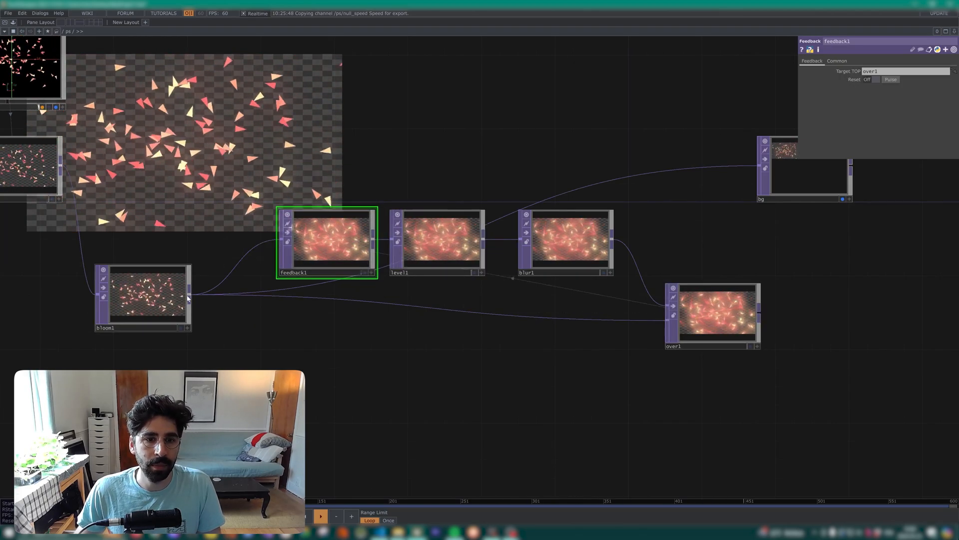
pyautogui.moveTo(184, 292); pyautogui.dragTo(204, 162)
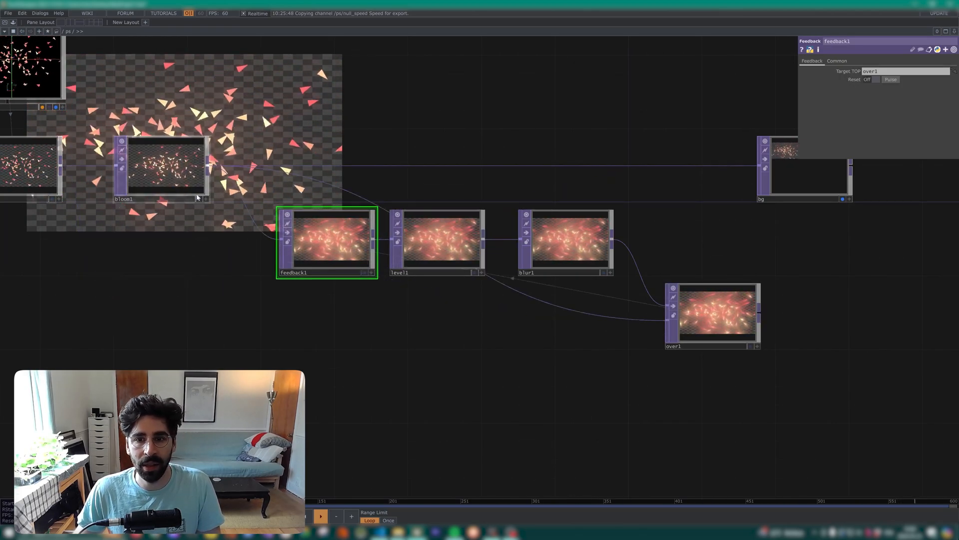
pyautogui.moveTo(760, 316); pyautogui.dragTo(758, 165)
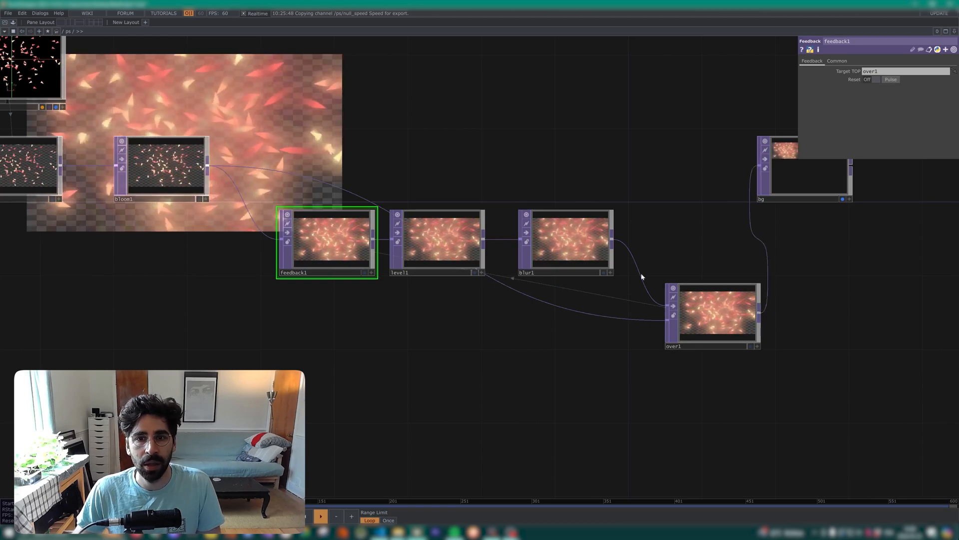
pyautogui.moveTo(504, 328); pyautogui.dragTo(662, 301)
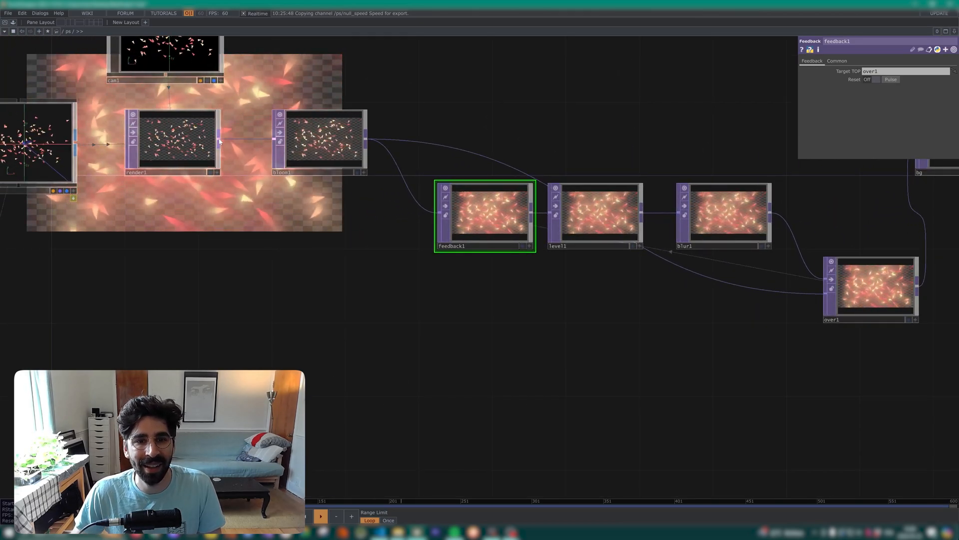
# Rewire feedback1's input to come directly from render1, and move bloom1 up out of the way
pyautogui.moveTo(219, 139); pyautogui.dragTo(425, 219)
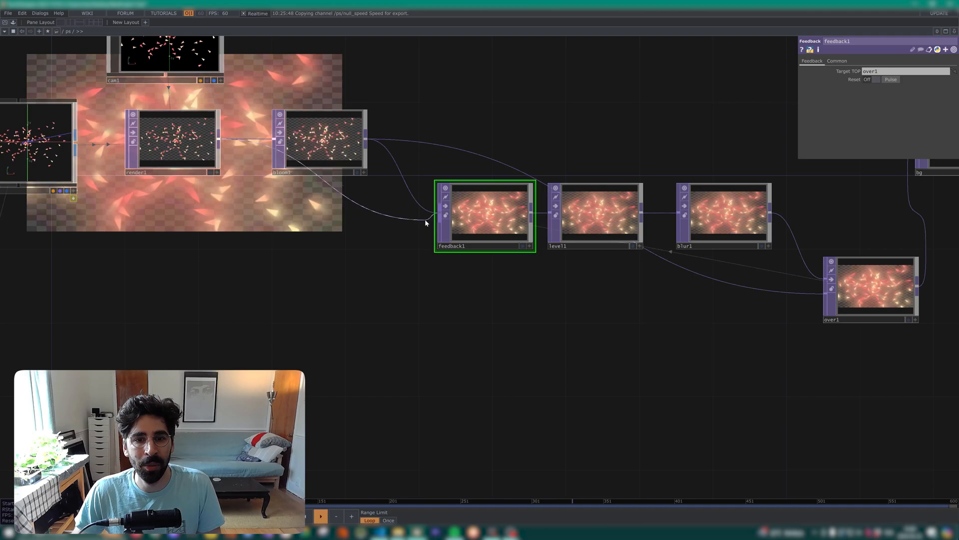
pyautogui.click(594, 235)
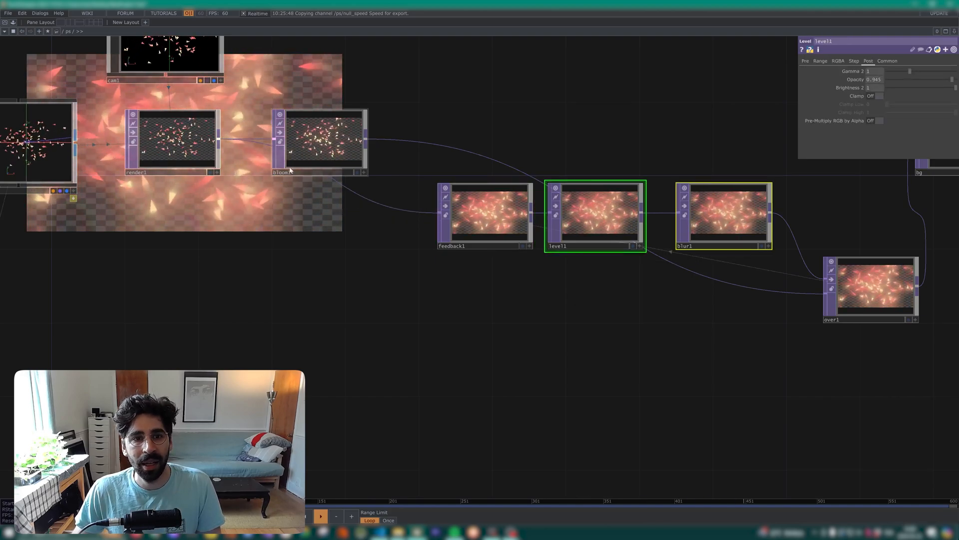
pyautogui.moveTo(349, 150); pyautogui.dragTo(369, 113)
# Add a Null TOP after render1 and wire it into feedback1 and over1's second input
pyautogui.click(179, 159)
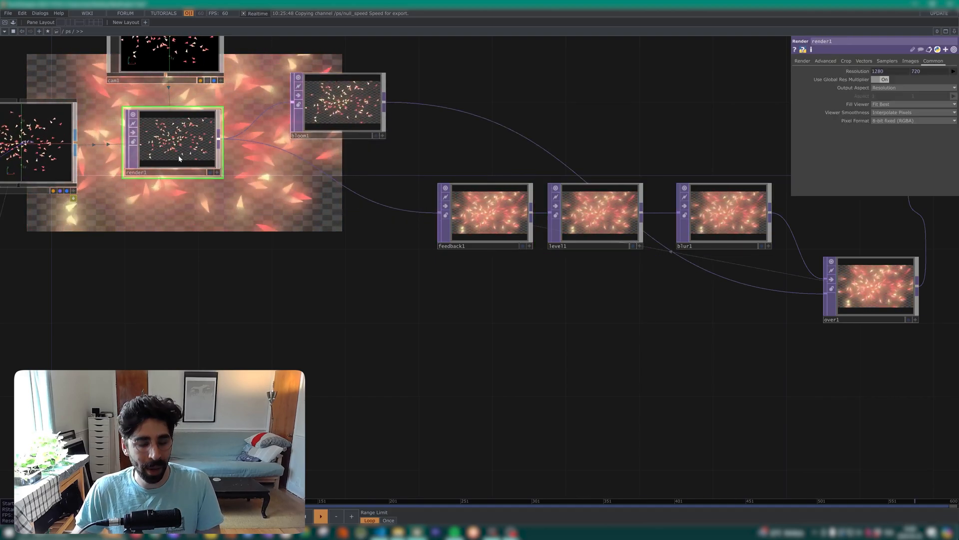
pyautogui.click(301, 293)
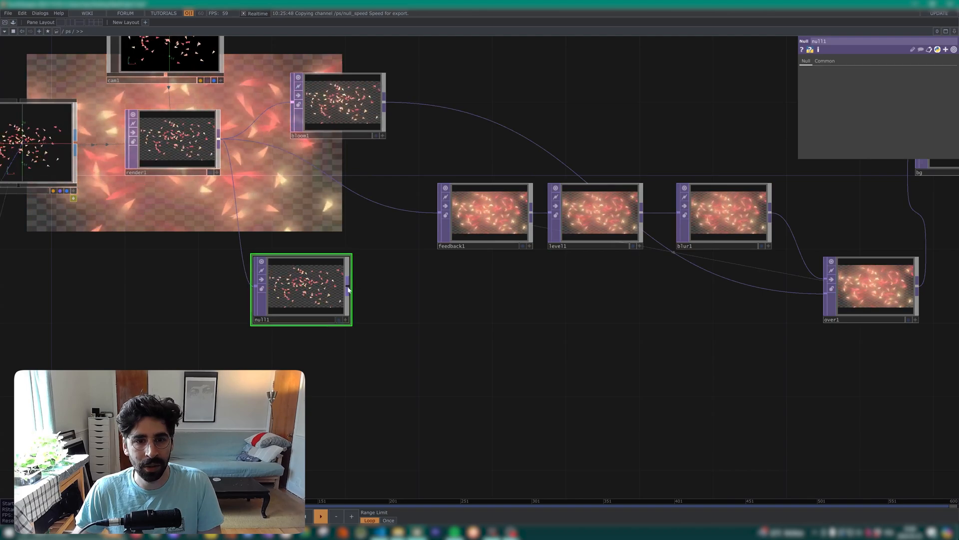
pyautogui.click(439, 214)
pyautogui.click(348, 286)
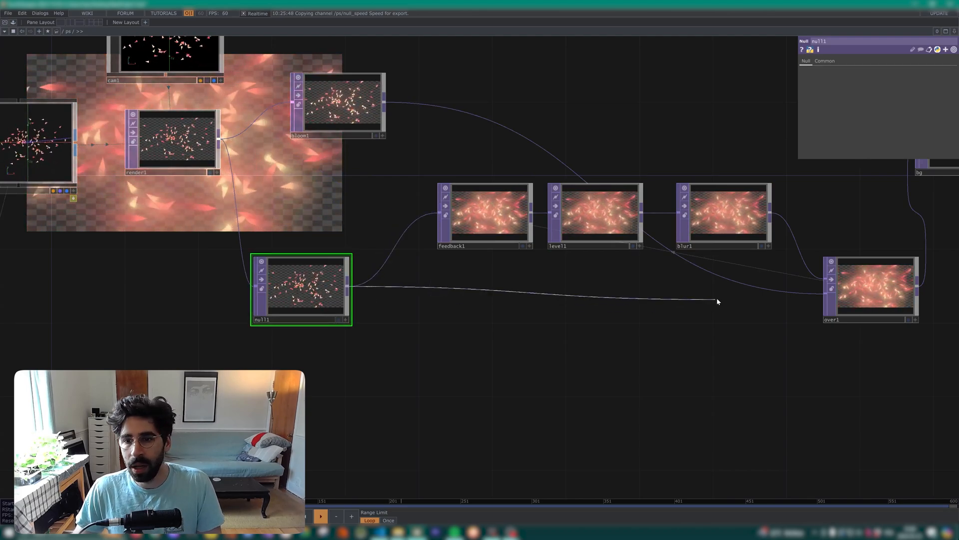
pyautogui.click(825, 294)
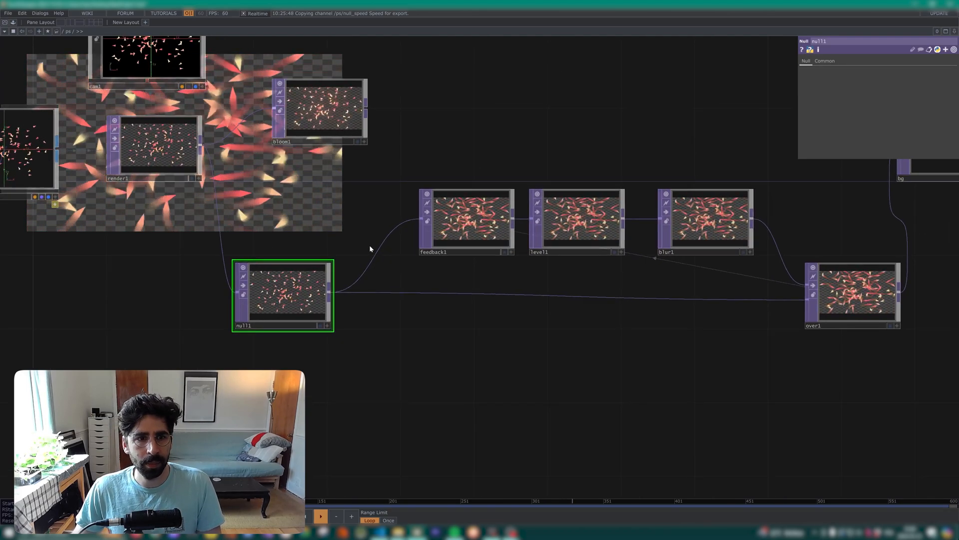
# Move the bg node in line with over1
pyautogui.scroll(5, 562, 230)
pyautogui.moveTo(464, 267); pyautogui.dragTo(223, 232)
pyautogui.scroll(-5, 223, 232)
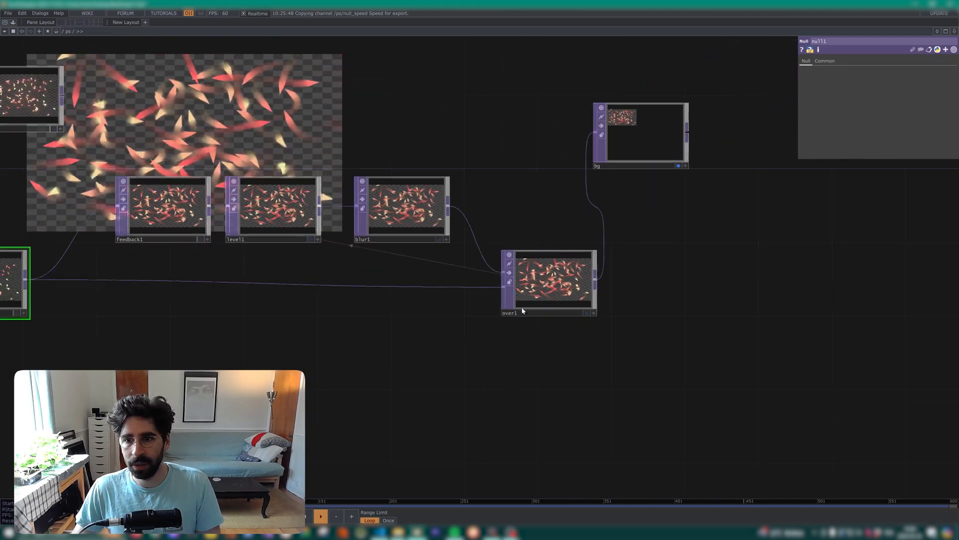
pyautogui.moveTo(634, 145); pyautogui.dragTo(727, 292)
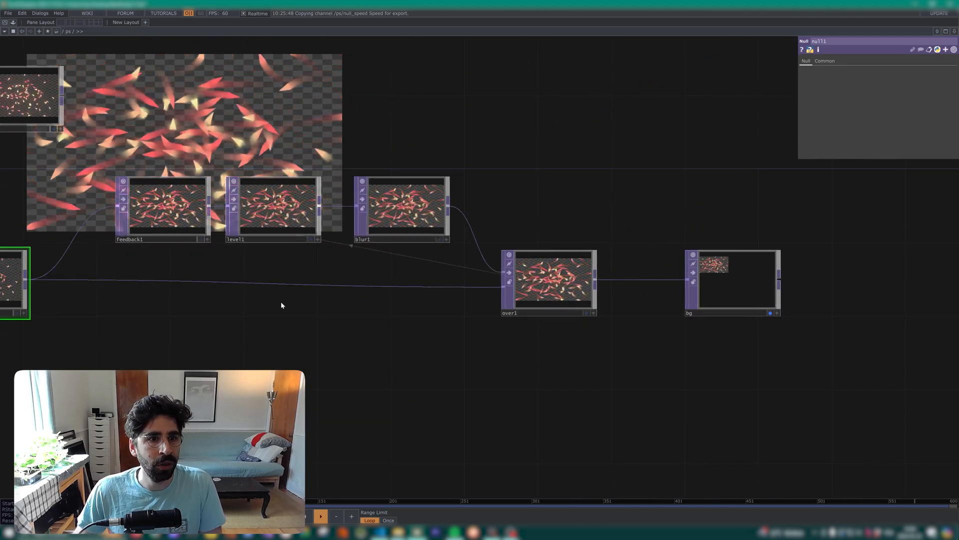
# Bypass blur1 to compare the feedback trails without blur, and check level1's Opacity setting
pyautogui.moveTo(267, 277); pyautogui.dragTo(406, 280)
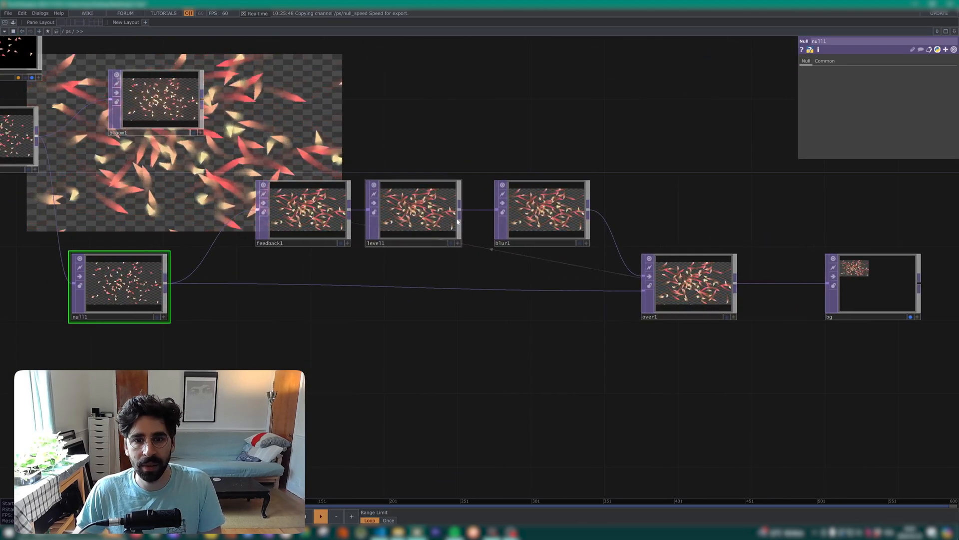
pyautogui.click(559, 226)
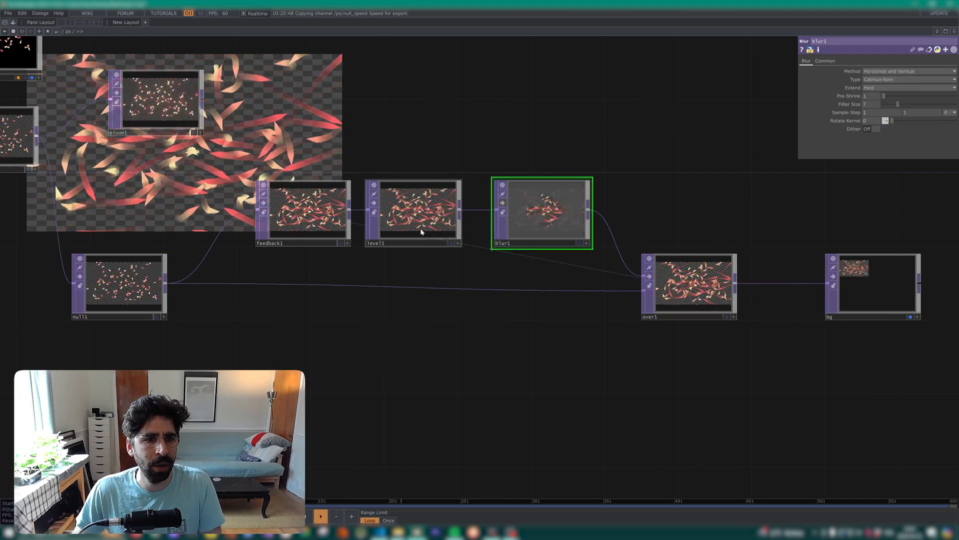
pyautogui.click(408, 214)
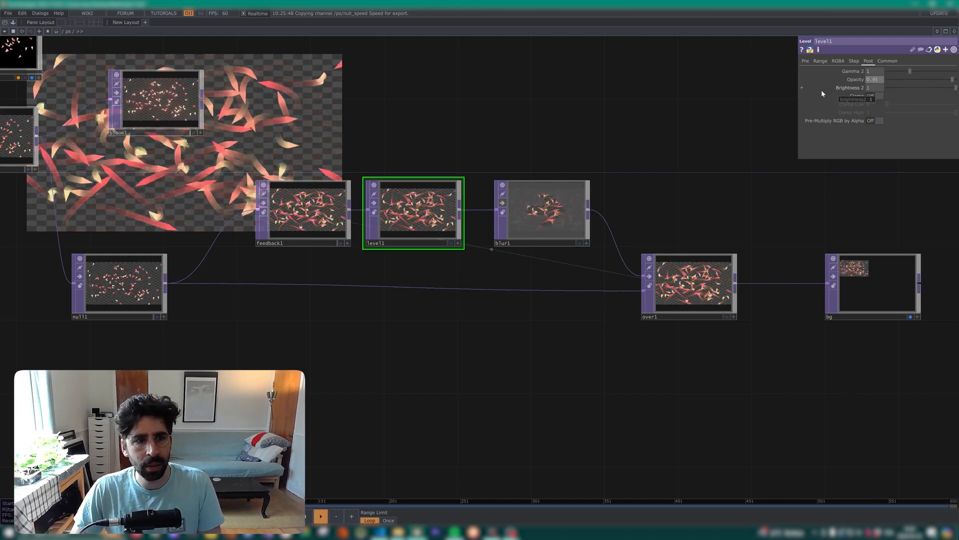
# Re-enable blur1 and set its Filter Size to 3
pyautogui.click(547, 222)
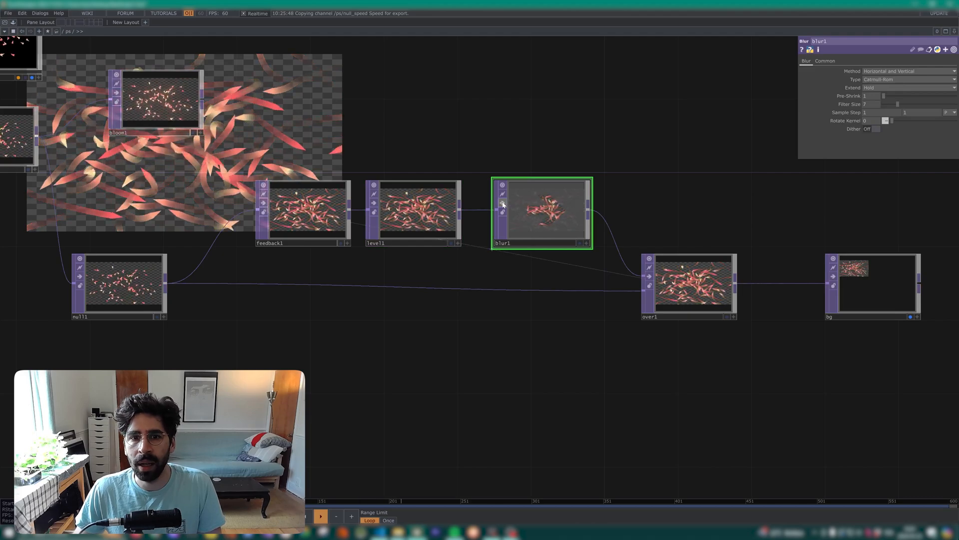
pyautogui.click(866, 104)
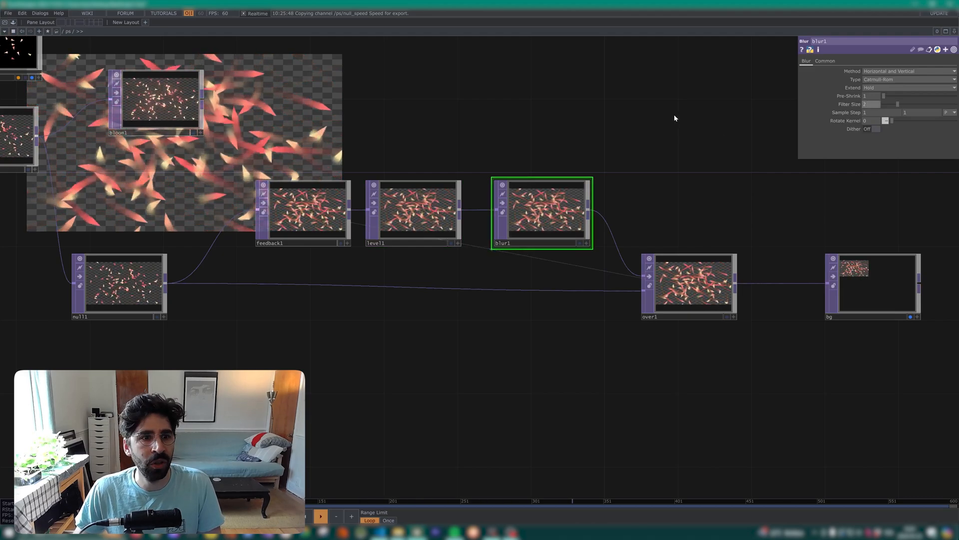
pyautogui.write('2')
pyautogui.press('Return')
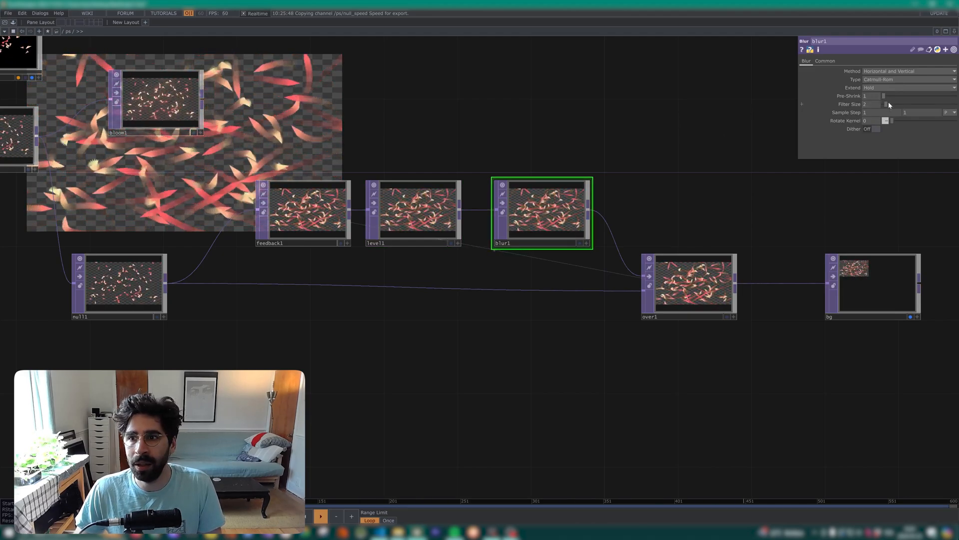
pyautogui.moveTo(887, 104); pyautogui.dragTo(893, 105)
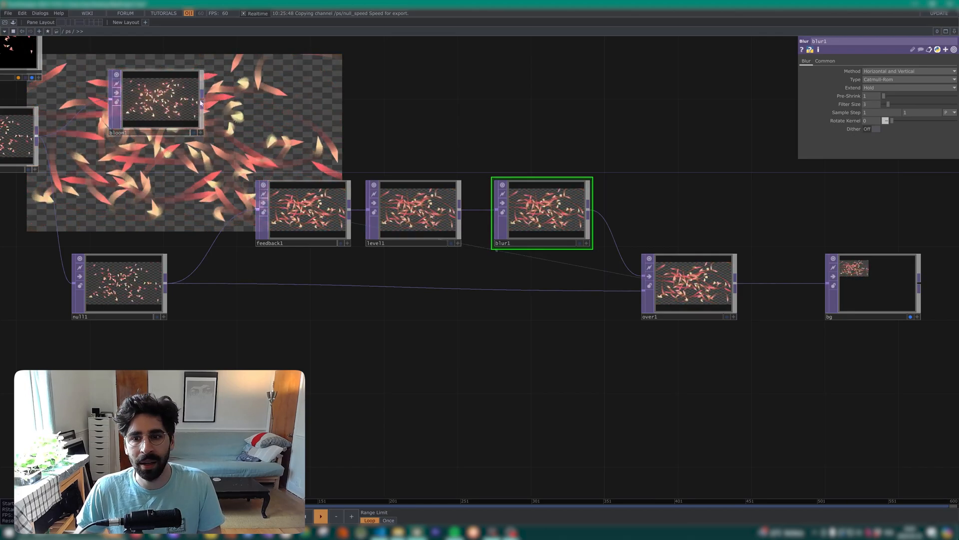
# Add a second Over TOP after bloom1, with bloom1 feeding its first input
pyautogui.moveTo(208, 101); pyautogui.dragTo(459, 122)
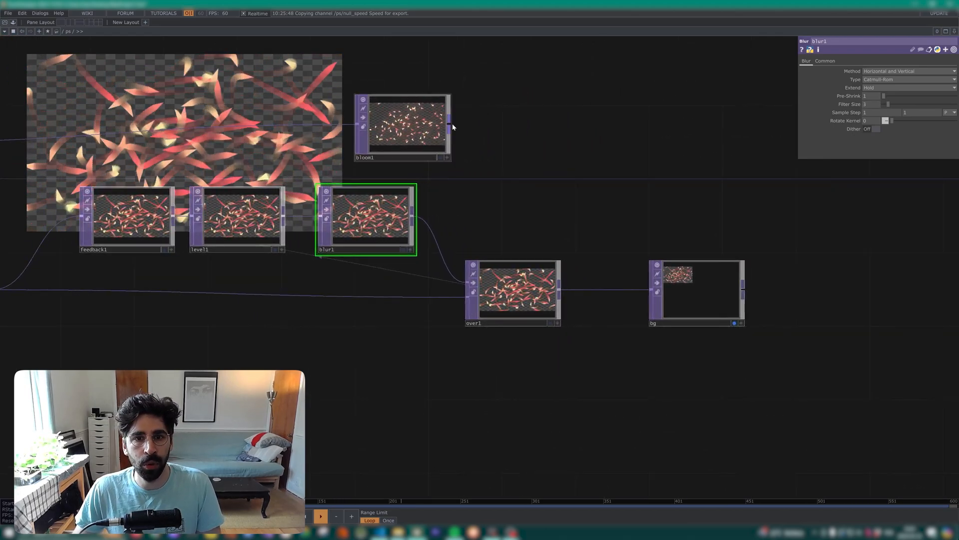
pyautogui.press('Tab')
pyautogui.write('over')
pyautogui.press('Return')
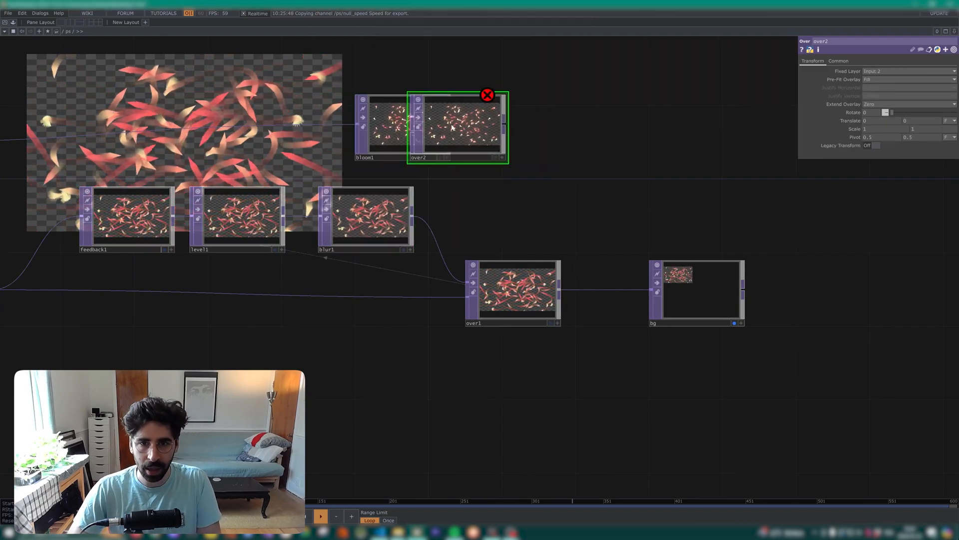
pyautogui.click(527, 145)
# Wire over1 into over2's second input and connect over2's output to bg
pyautogui.moveTo(560, 288); pyautogui.dragTo(485, 150)
pyautogui.moveTo(578, 143); pyautogui.dragTo(750, 200)
pyautogui.moveTo(603, 388); pyautogui.dragTo(365, 432)
pyautogui.moveTo(527, 256); pyautogui.dragTo(637, 219)
pyautogui.moveTo(473, 287); pyautogui.dragTo(554, 322)
# Examine over2's composite up close and compare it with bloom1's output
pyautogui.scroll(3, 380, 236)
pyautogui.scroll(5, 381, 236)
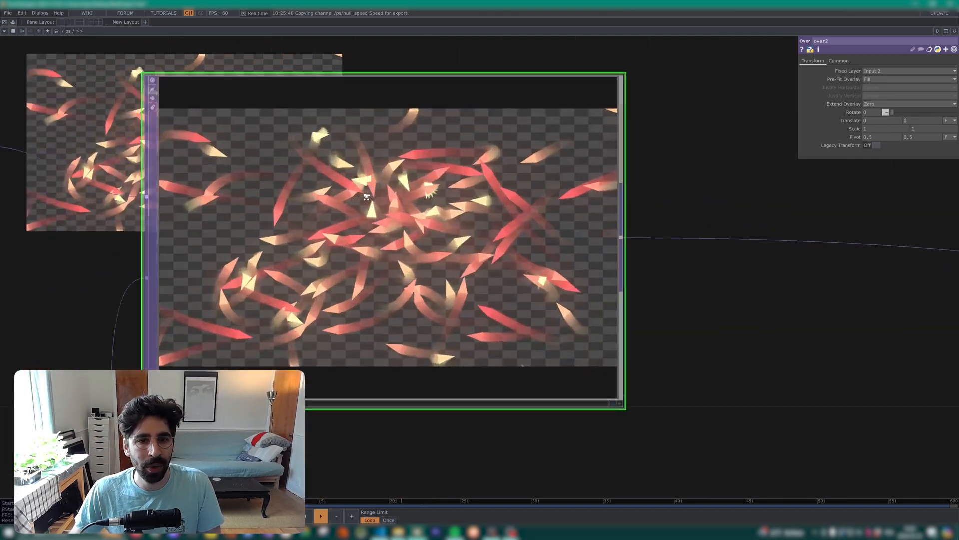
pyautogui.scroll(-4, 374, 224)
pyautogui.scroll(4, 111, 172)
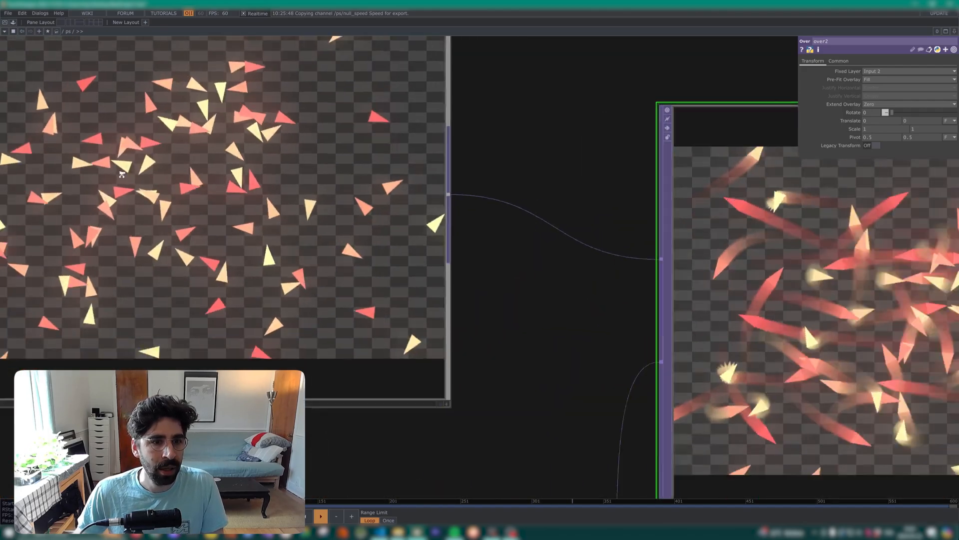
pyautogui.scroll(-6, 298, 176)
pyautogui.scroll(4, 320, 183)
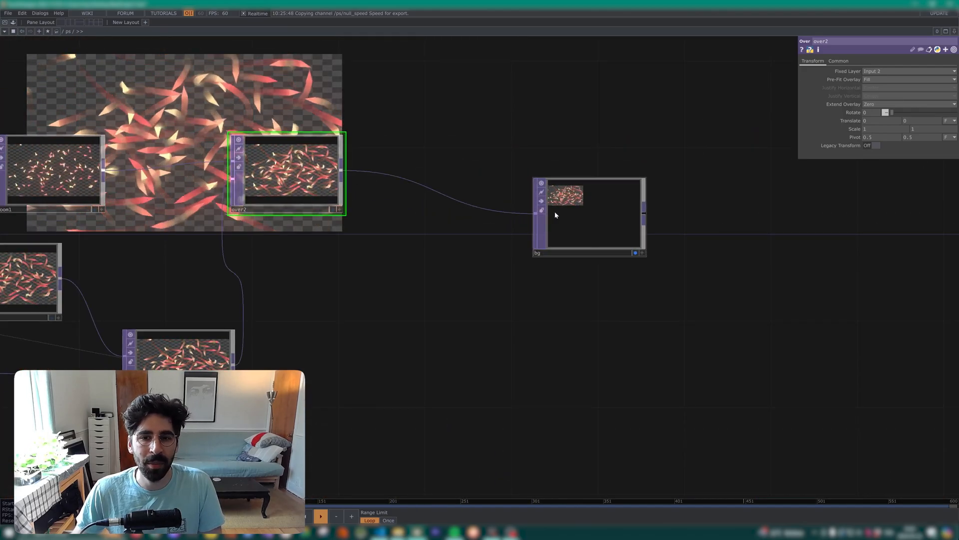
# Line bg up with over2 and insert a Constant TOP between them
pyautogui.moveTo(555, 215); pyautogui.dragTo(560, 183)
pyautogui.rightClick(342, 174)
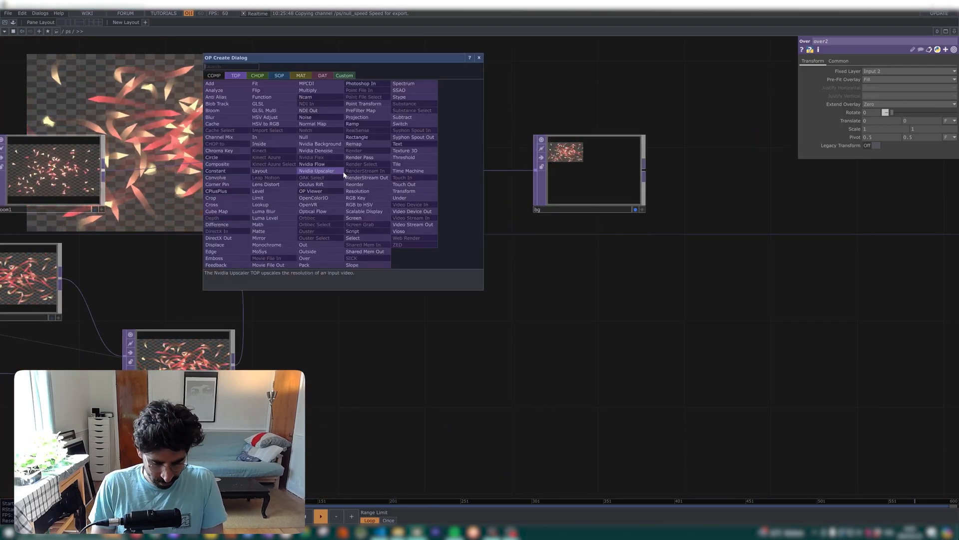
pyautogui.press('Return')
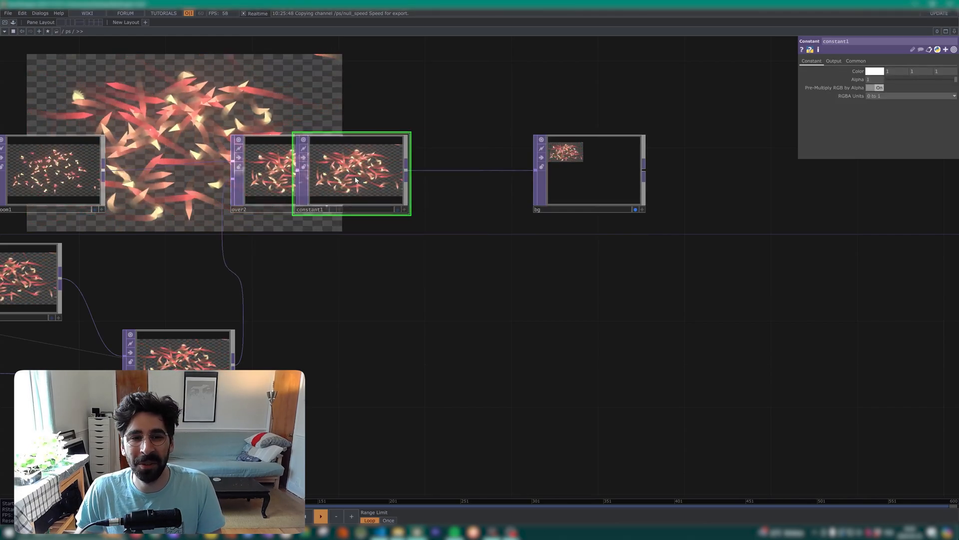
pyautogui.click(458, 173)
# Rename the Constant TOP as constant_bg and set its composite Operation to Under
pyautogui.click(833, 60)
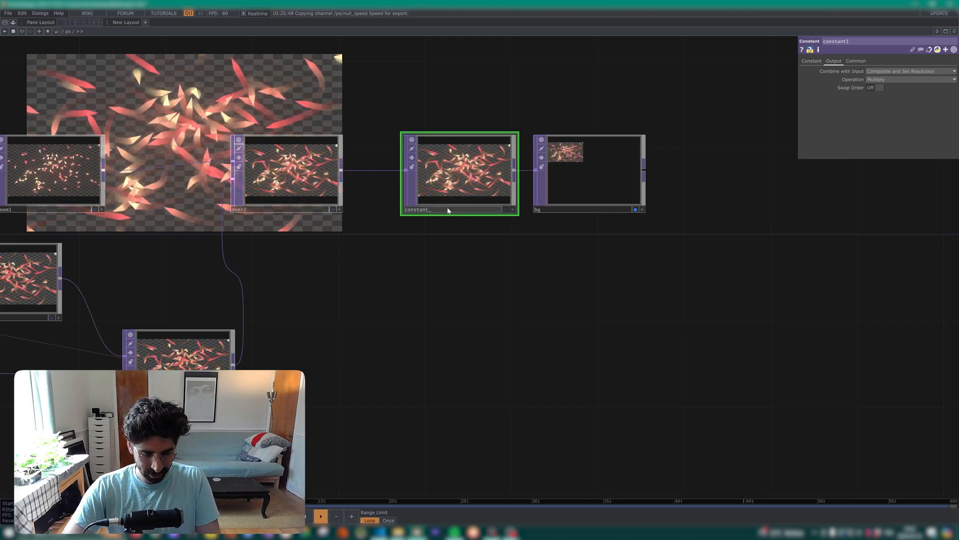
pyautogui.write('bg')
pyautogui.press('Return')
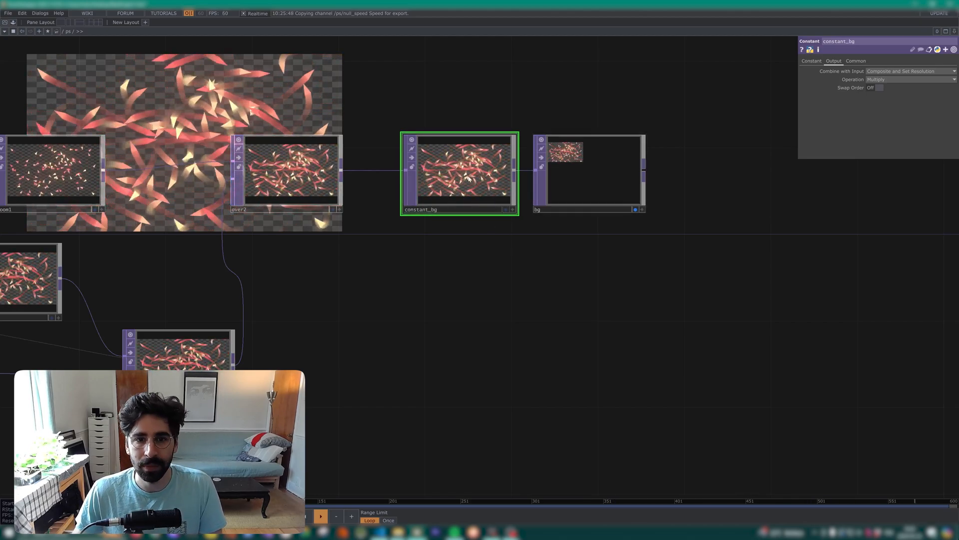
pyautogui.click(891, 80)
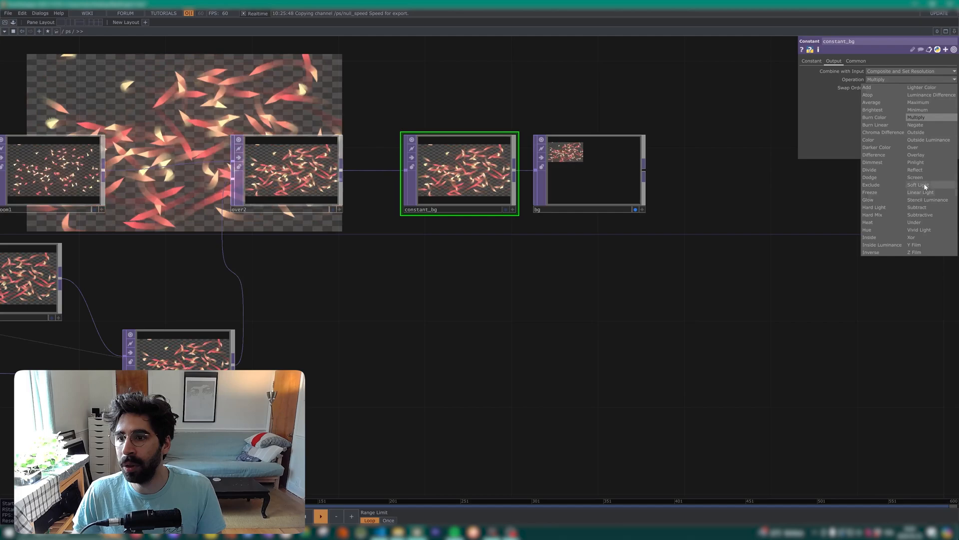
pyautogui.click(916, 222)
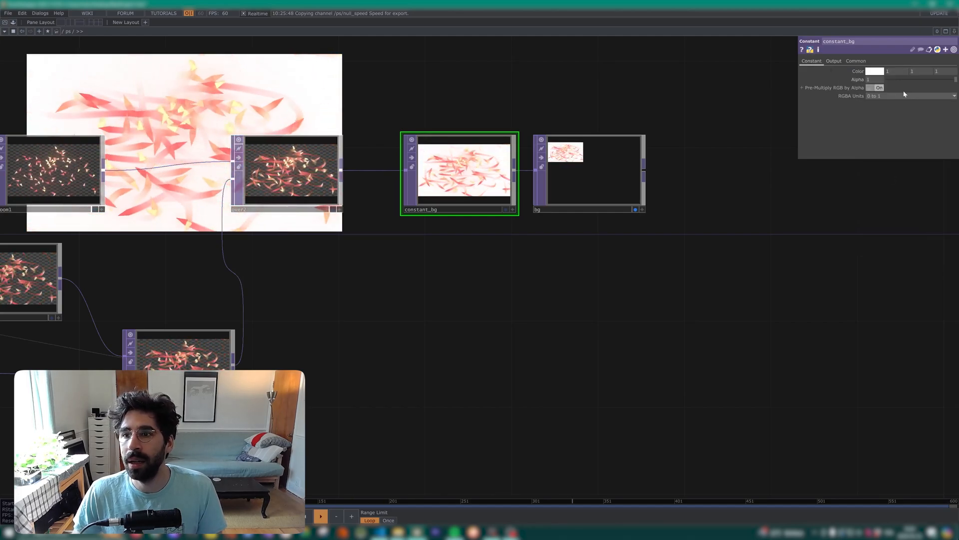
# Set constant_bg's color to a dark grey with a value of 0.3
pyautogui.click(874, 71)
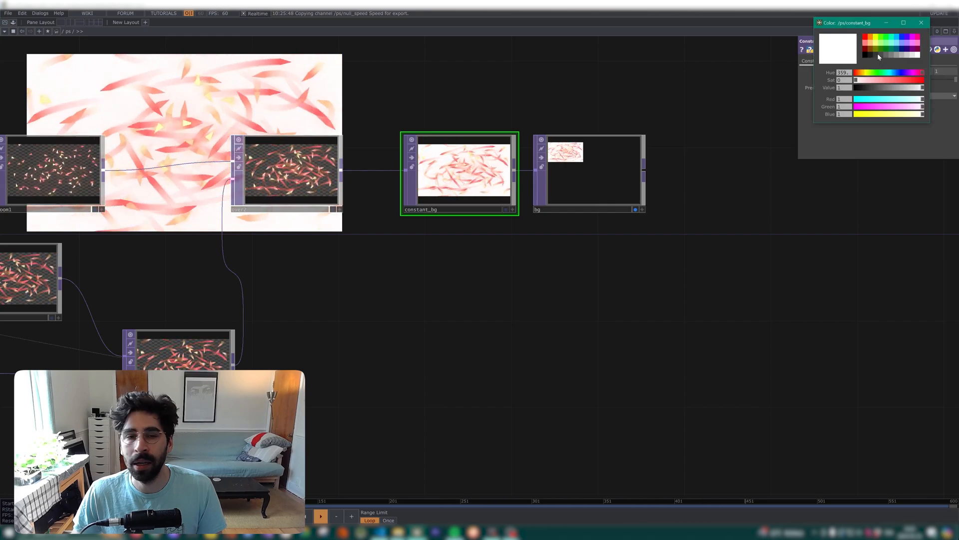
pyautogui.click(878, 54)
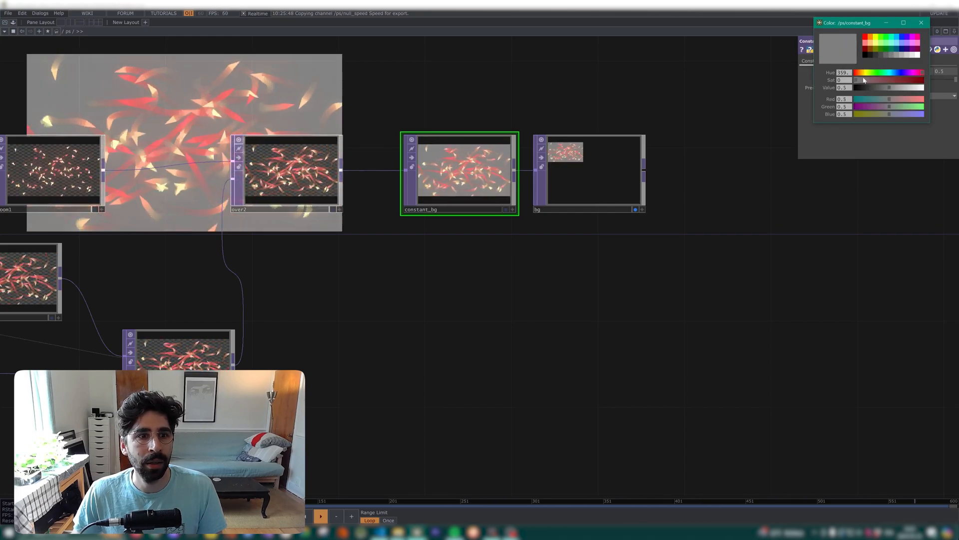
pyautogui.moveTo(478, 272); pyautogui.dragTo(681, 300)
pyautogui.scroll(-2, 682, 300)
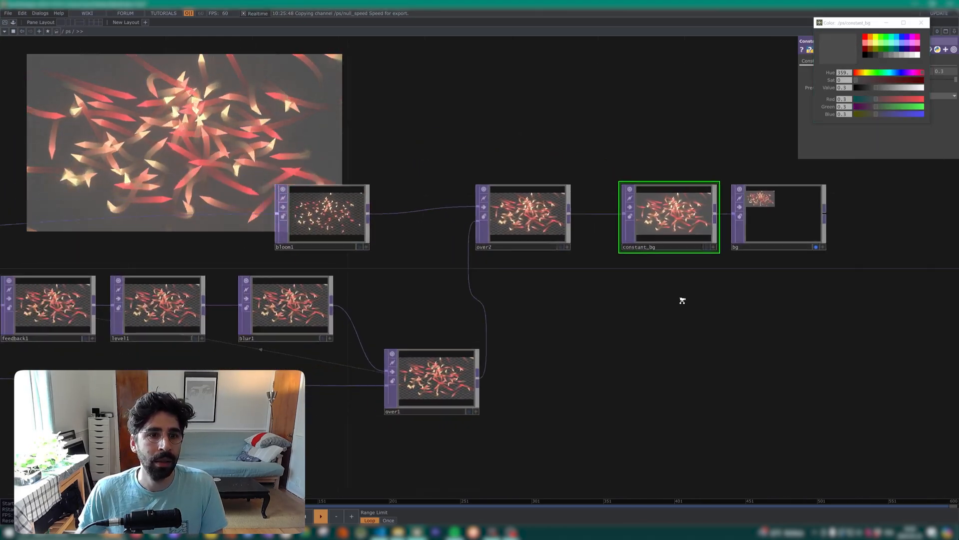
# Bypass blur1 and set level1's Opacity to 0.945
pyautogui.moveTo(321, 369); pyautogui.dragTo(396, 338)
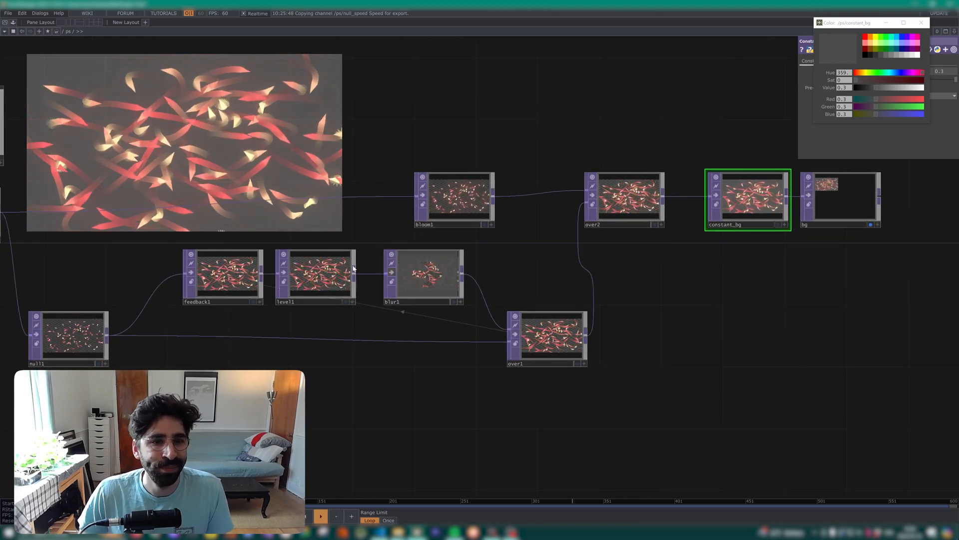
pyautogui.click(295, 273)
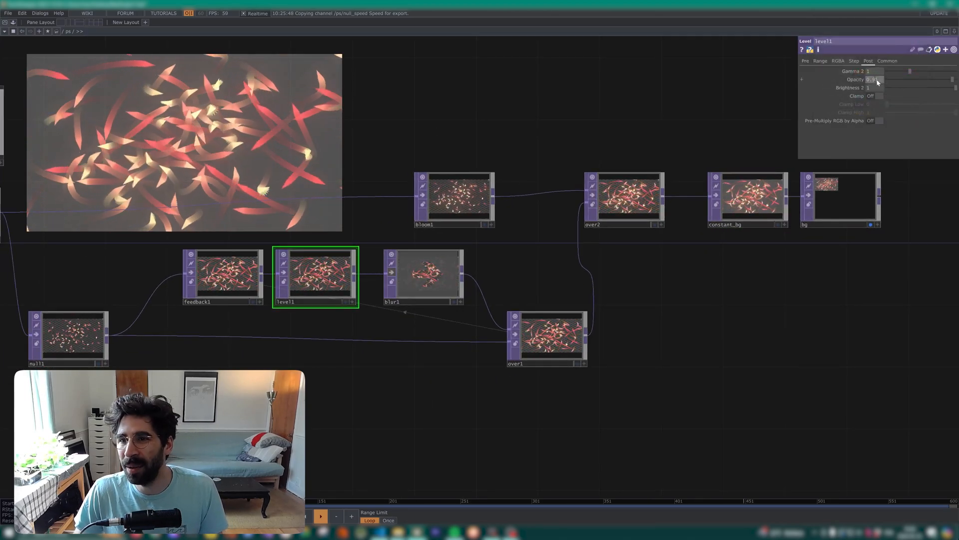
pyautogui.click(876, 80)
pyautogui.write('0.945')
pyautogui.press('Return')
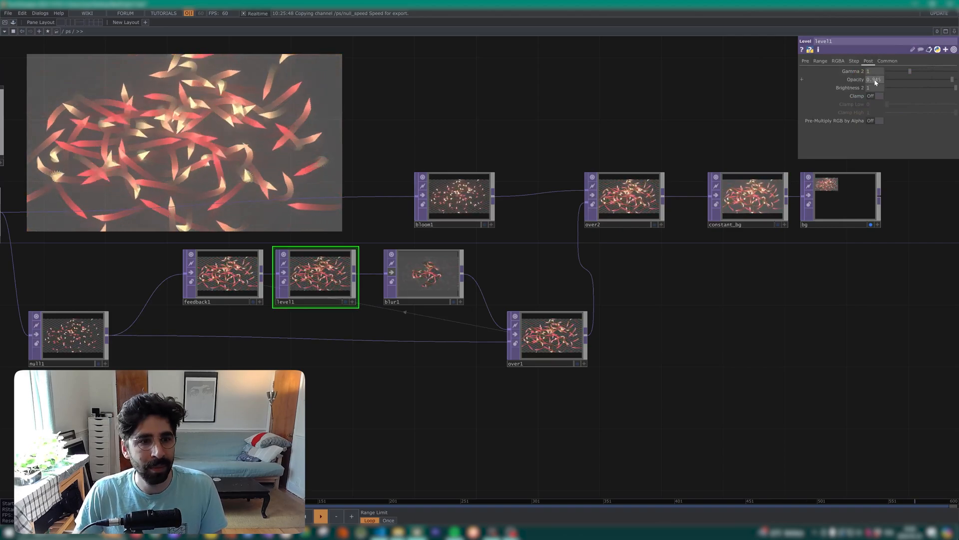
# Set bloom1's Bloom Intensity to 0.75
pyautogui.moveTo(382, 199); pyautogui.dragTo(488, 209)
pyautogui.scroll(5, 489, 210)
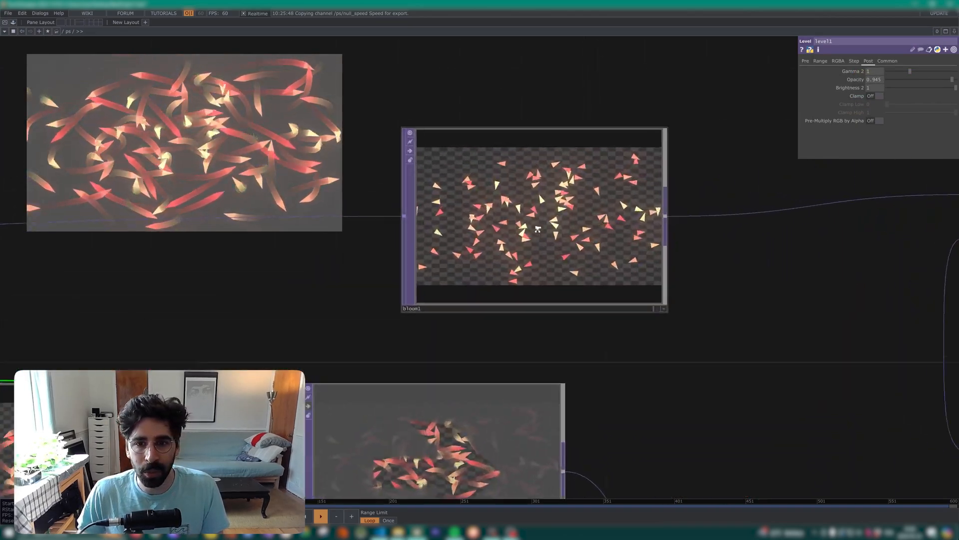
pyautogui.moveTo(661, 276); pyautogui.dragTo(656, 275)
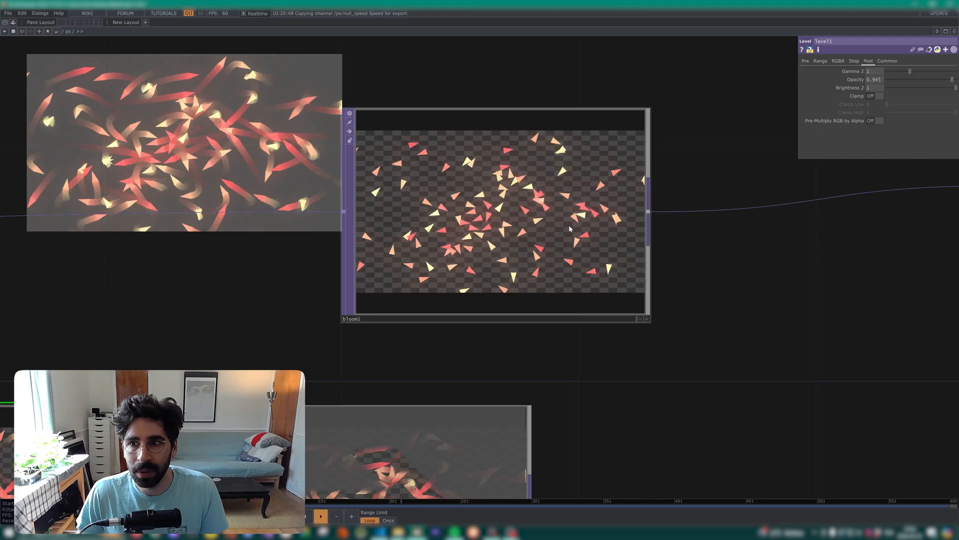
pyautogui.click(642, 269)
pyautogui.moveTo(897, 144); pyautogui.dragTo(900, 144)
pyautogui.scroll(-1, 689, 181)
pyautogui.scroll(-4, 689, 181)
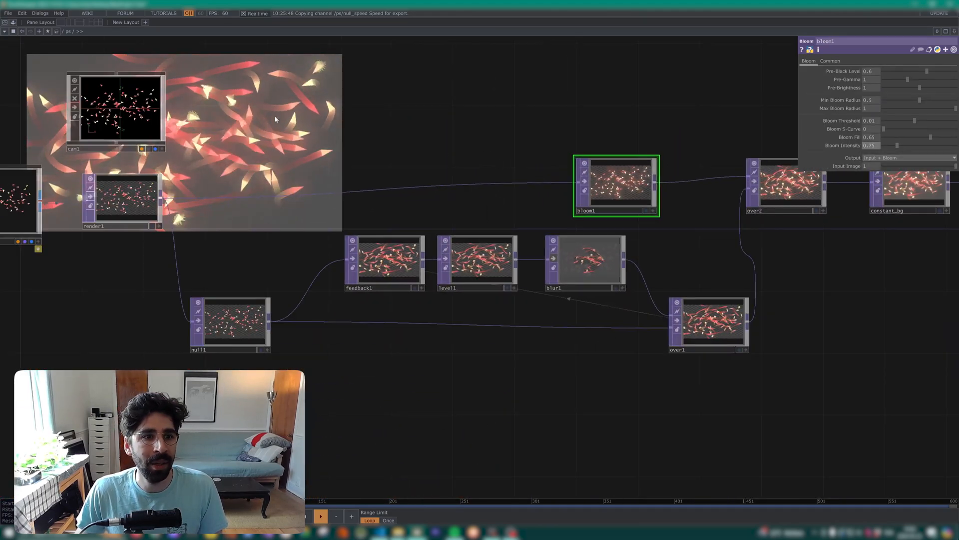
# Open the ps component's parameters in a floating window and set Speed to 0.0281
pyautogui.rightClick(72, 26)
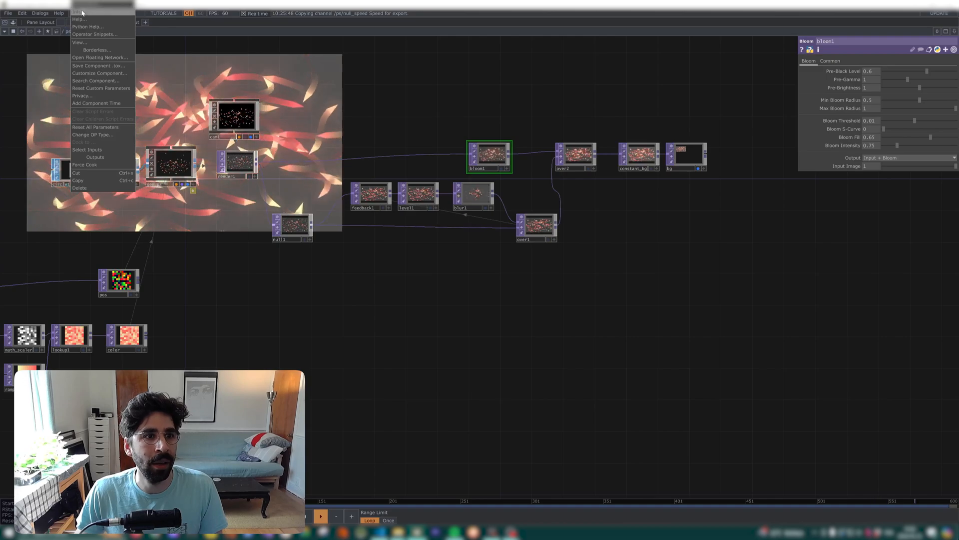
pyautogui.click(83, 12)
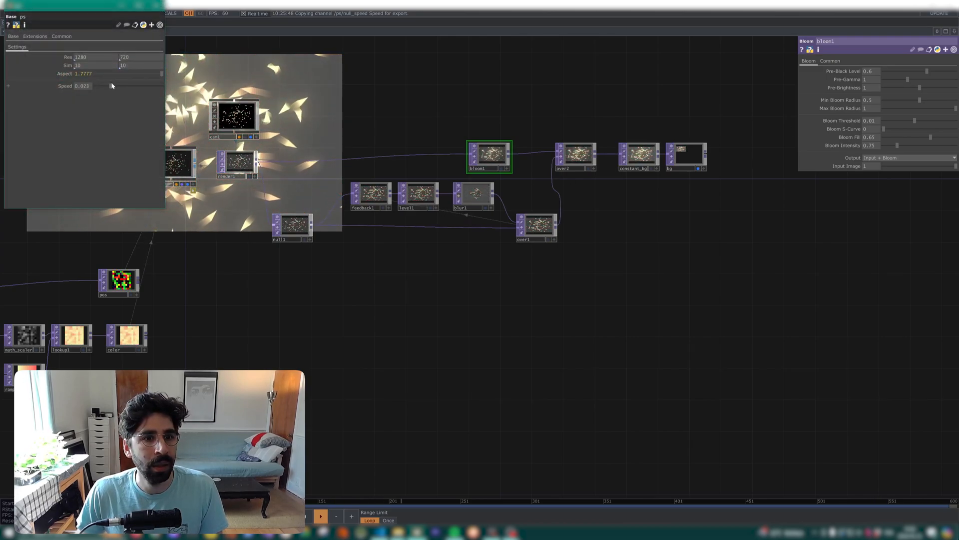
pyautogui.moveTo(409, 142); pyautogui.dragTo(628, 185)
pyautogui.scroll(-3, 627, 185)
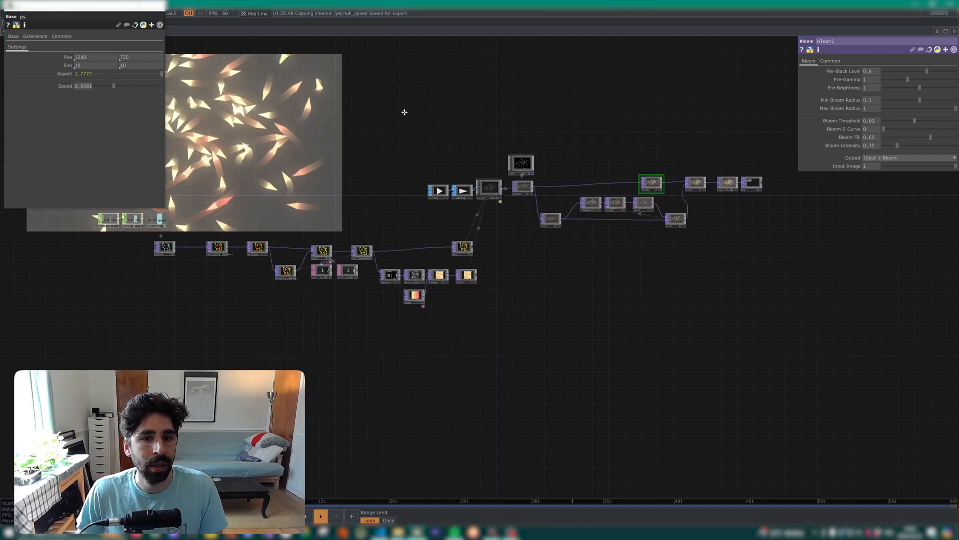
# Set math_scaler's Multiply to 120 and close the floating ps parameters
pyautogui.moveTo(411, 310); pyautogui.dragTo(473, 217)
pyautogui.scroll(4, 472, 216)
pyautogui.click(489, 113)
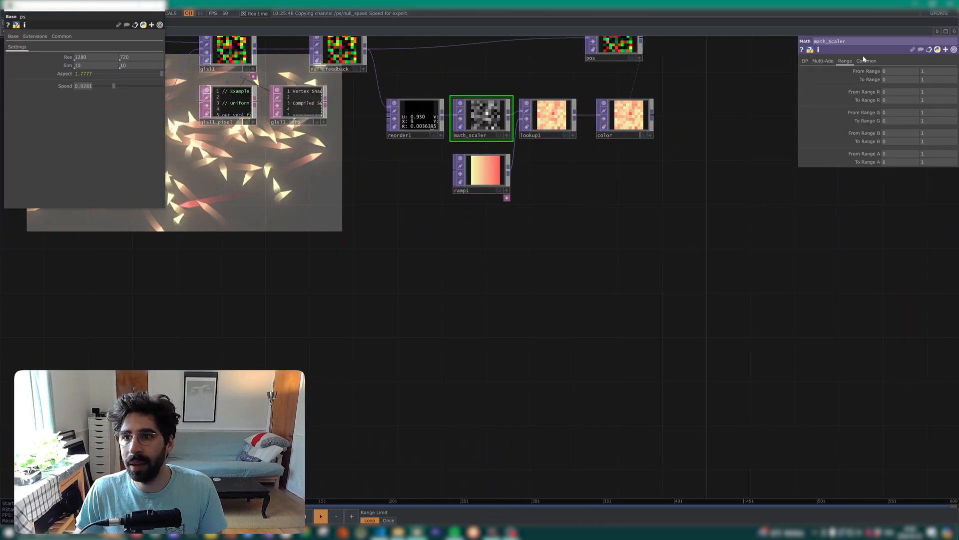
pyautogui.click(824, 61)
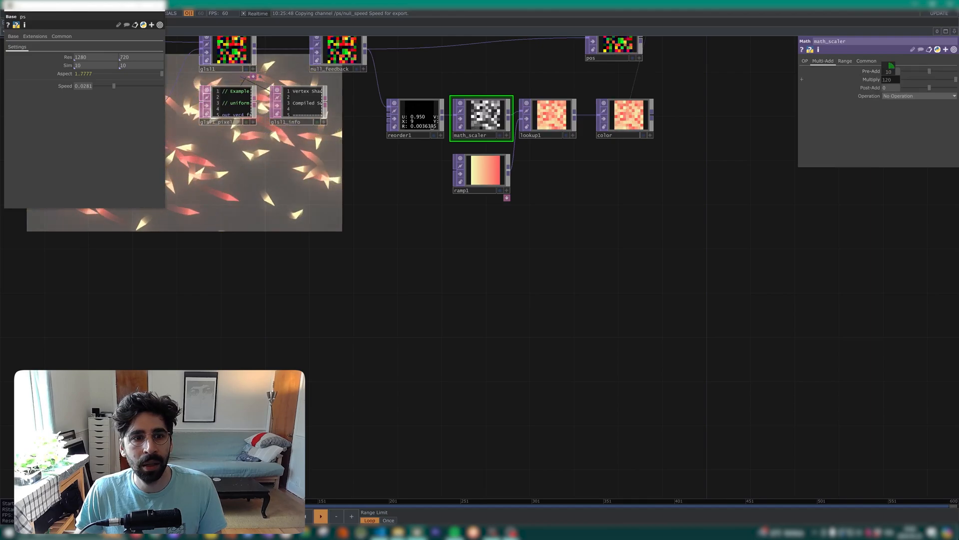
pyautogui.click(157, 8)
# Collapse null1 and the feedback, level, blur, over and bloom operators into a base component named post_fx, in line with render1
pyautogui.moveTo(187, 165); pyautogui.dragTo(85, 311)
pyautogui.scroll(-5, 602, 267)
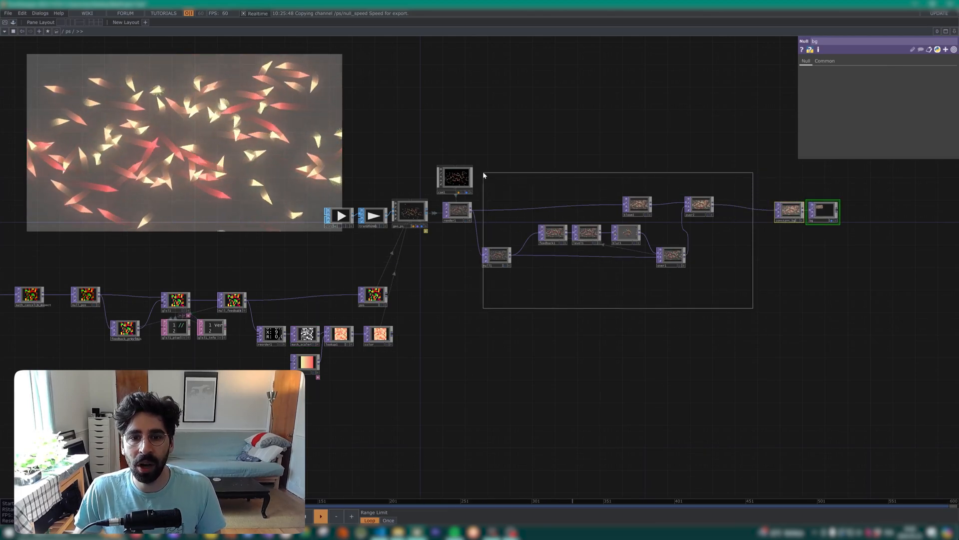
pyautogui.moveTo(483, 173); pyautogui.dragTo(483, 172)
pyautogui.moveTo(493, 255); pyautogui.dragTo(515, 255)
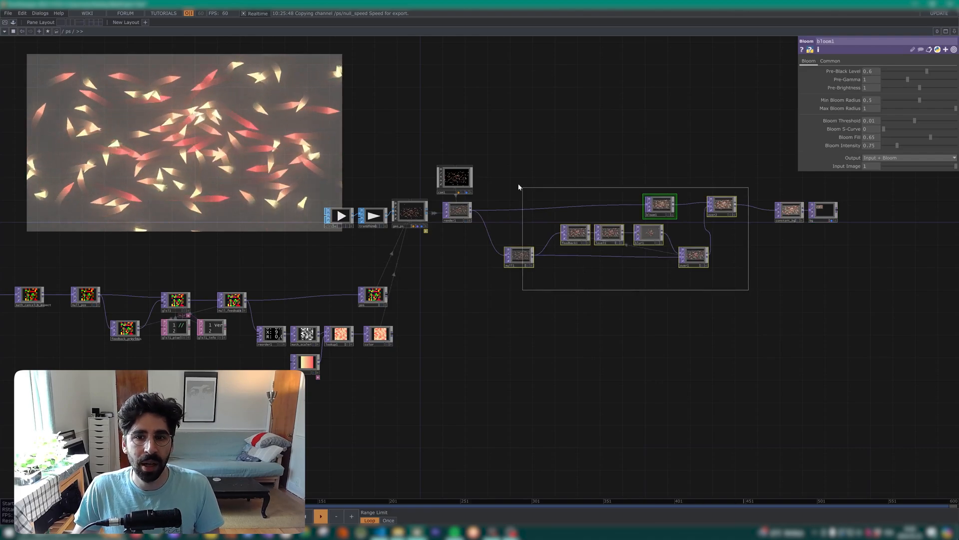
pyautogui.rightClick(597, 303)
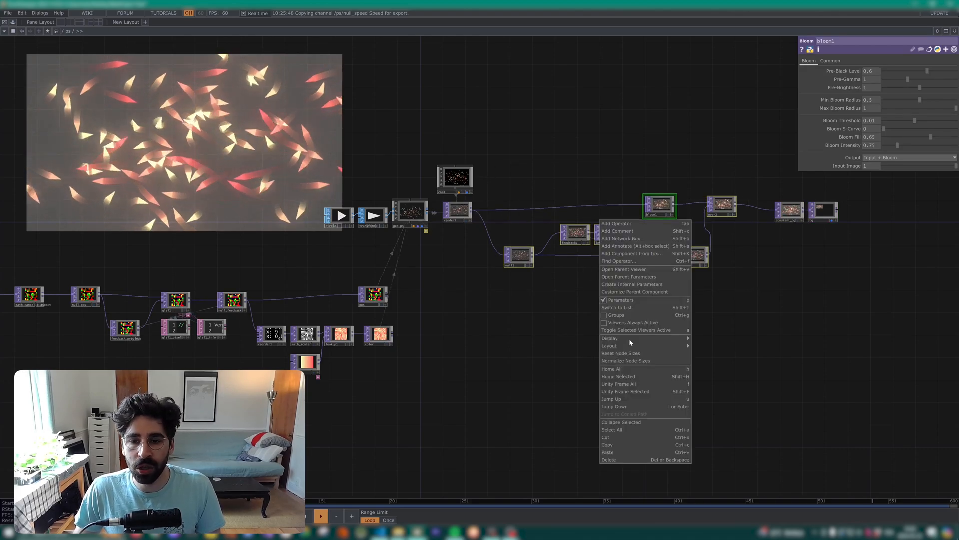
pyautogui.click(623, 422)
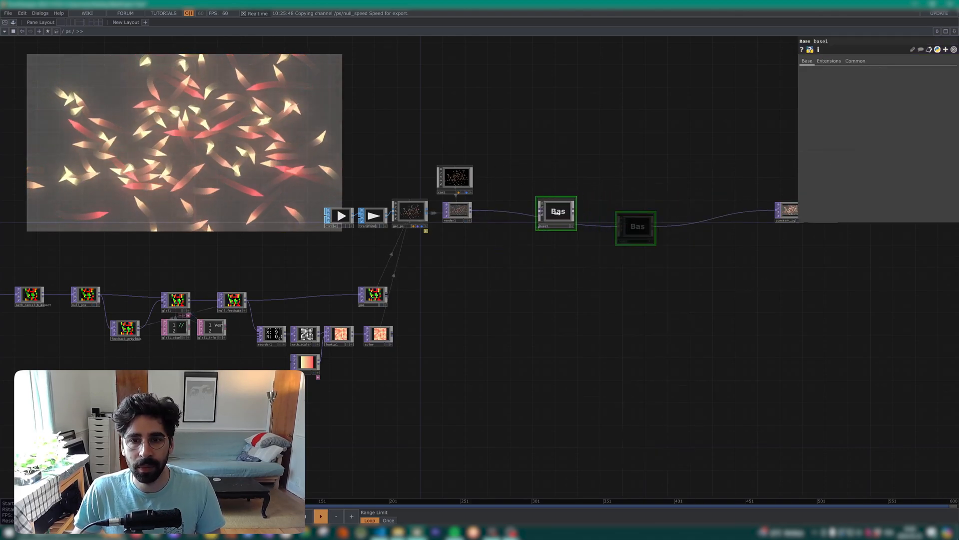
pyautogui.scroll(3, 558, 212)
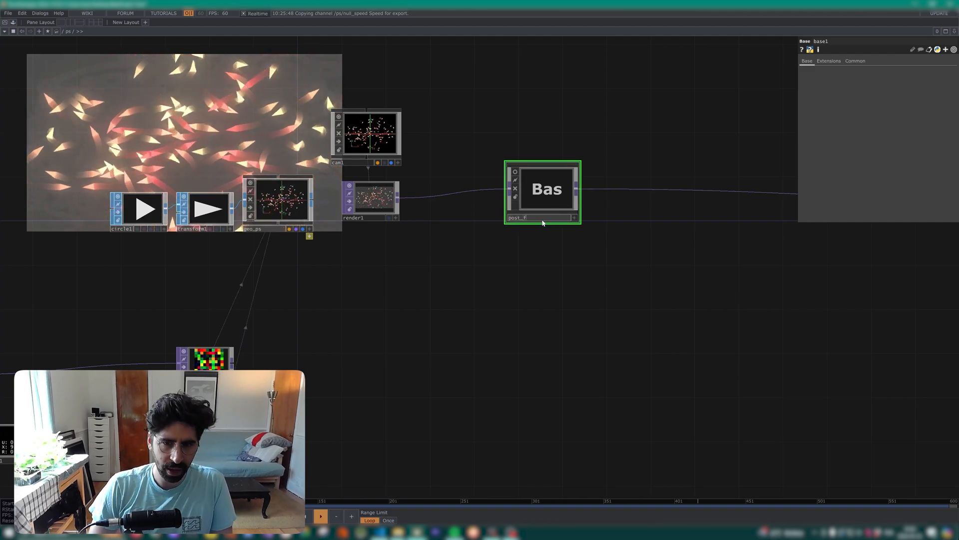
pyautogui.moveTo(545, 215); pyautogui.dragTo(526, 227)
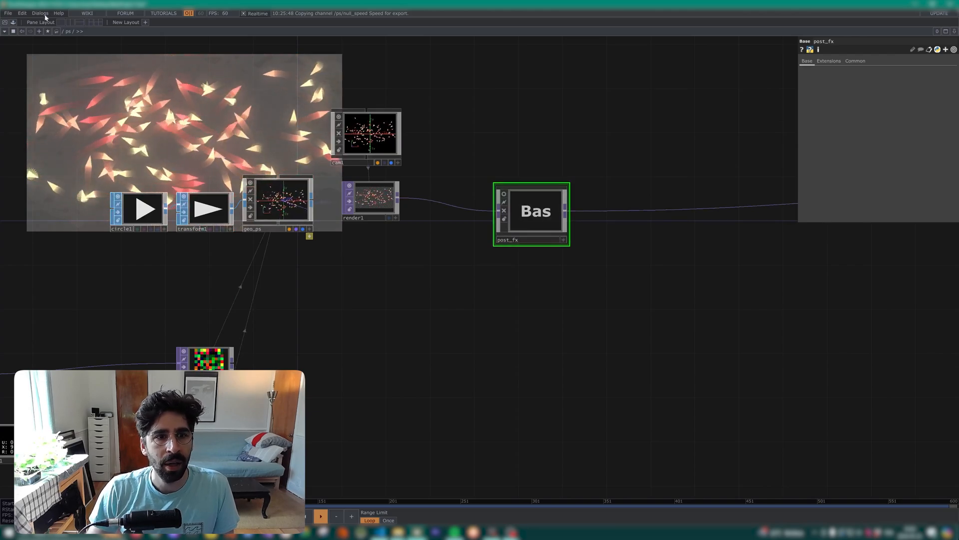
# Enter post_fx and examine the particle trails in its feedback chain at close range
pyautogui.scroll(4, 229, 61)
pyautogui.scroll(-6, 231, 69)
pyautogui.scroll(4, 441, 165)
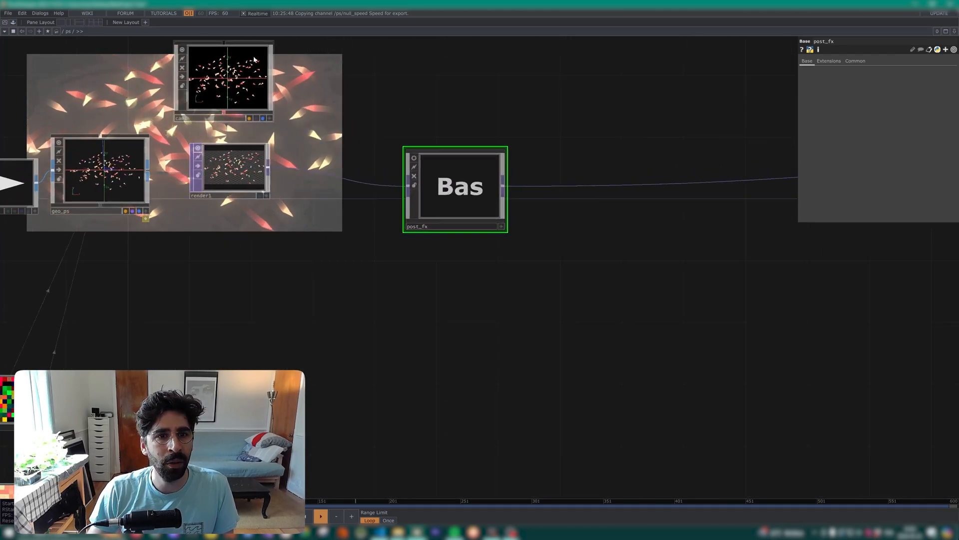
pyautogui.moveTo(451, 144); pyautogui.dragTo(385, 201)
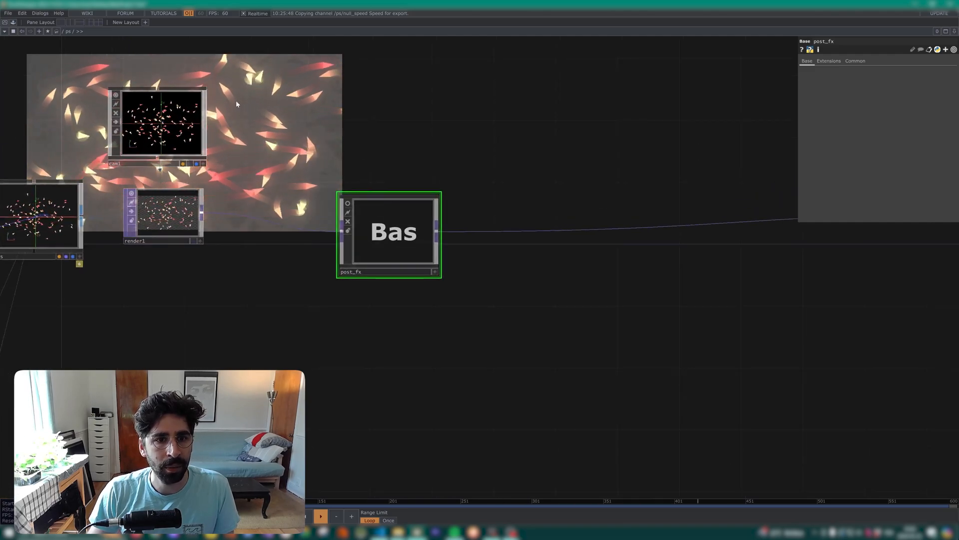
pyautogui.scroll(2, 376, 219)
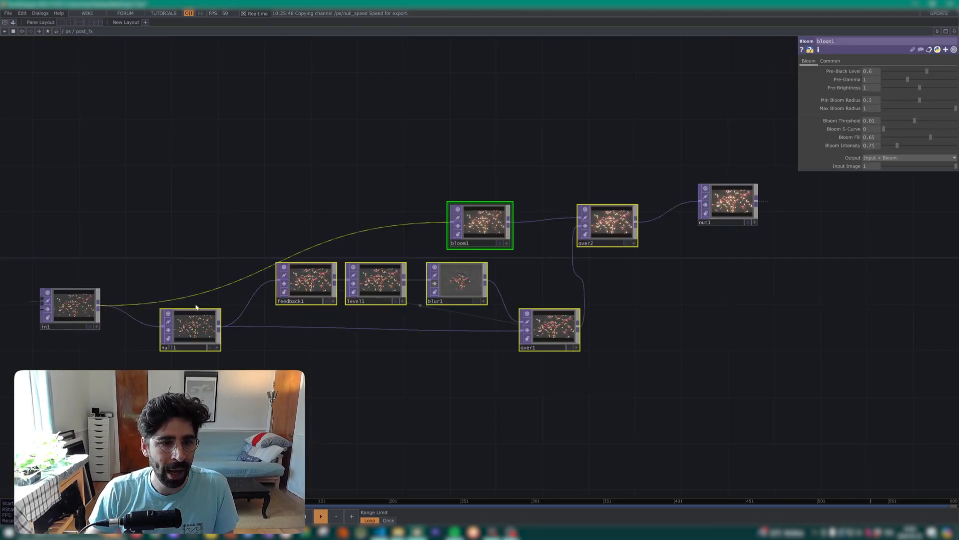
pyautogui.scroll(2, 203, 315)
pyautogui.click(199, 334)
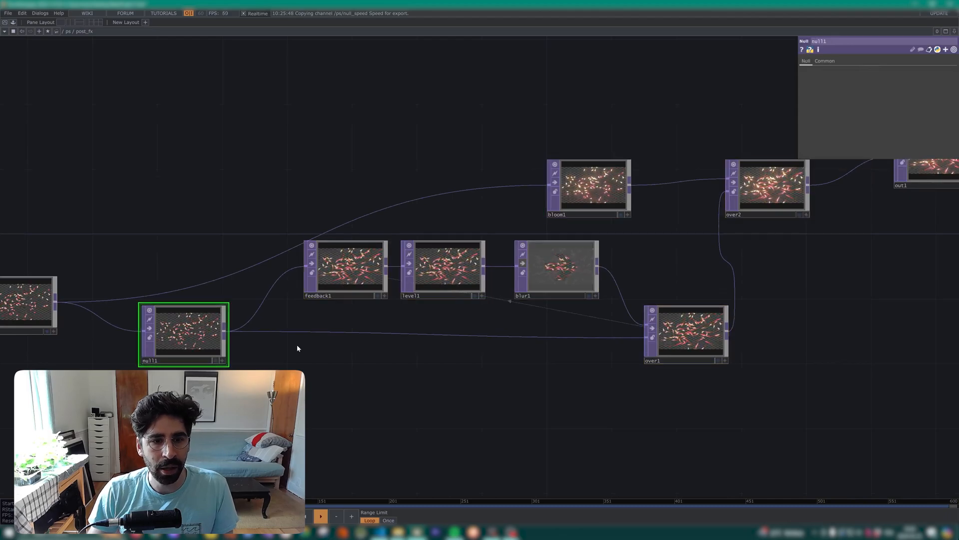
pyautogui.scroll(6, 354, 320)
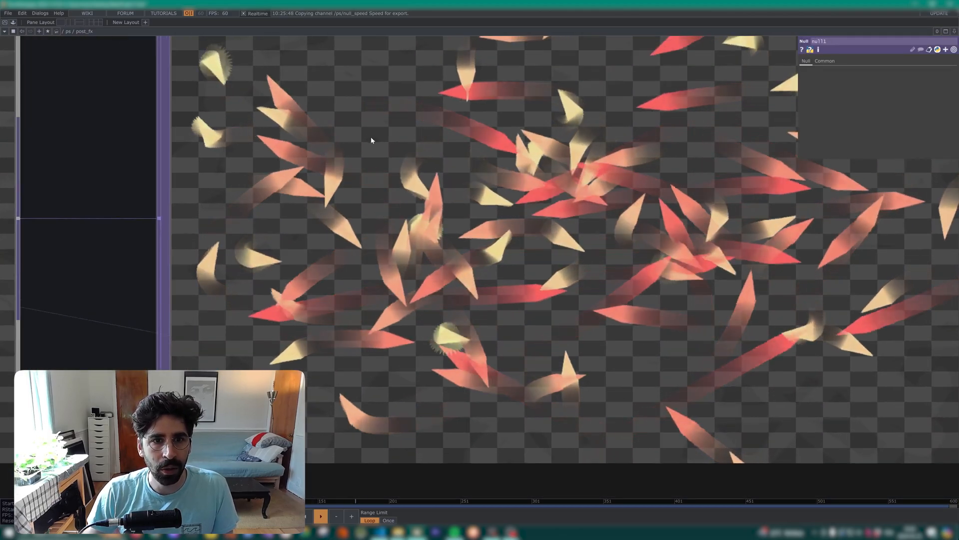
pyautogui.scroll(8, 530, 127)
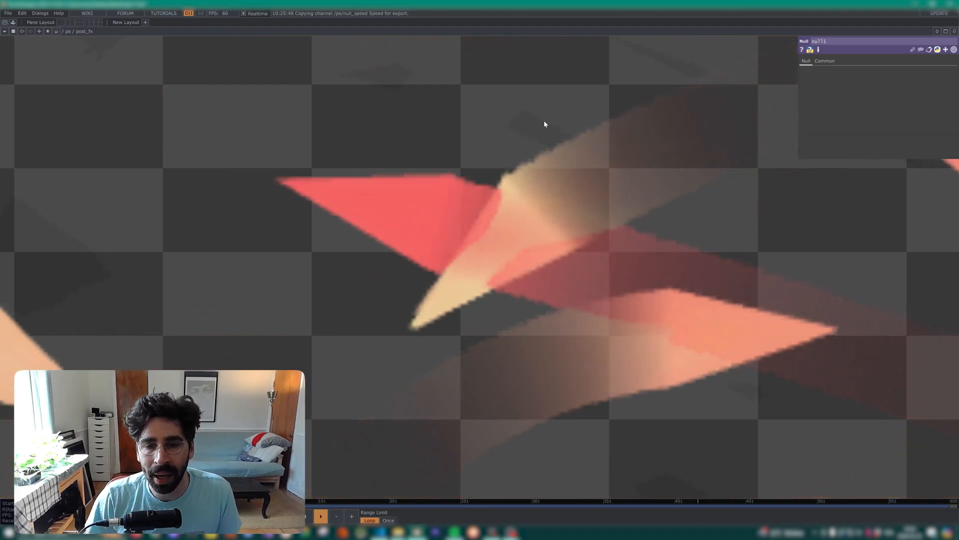
pyautogui.scroll(-5, 545, 124)
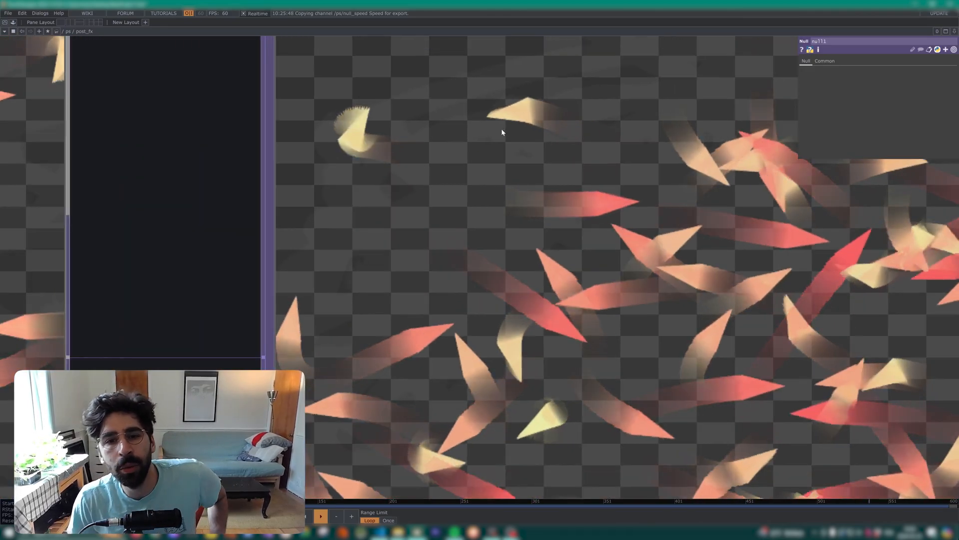
pyautogui.scroll(-10, 502, 132)
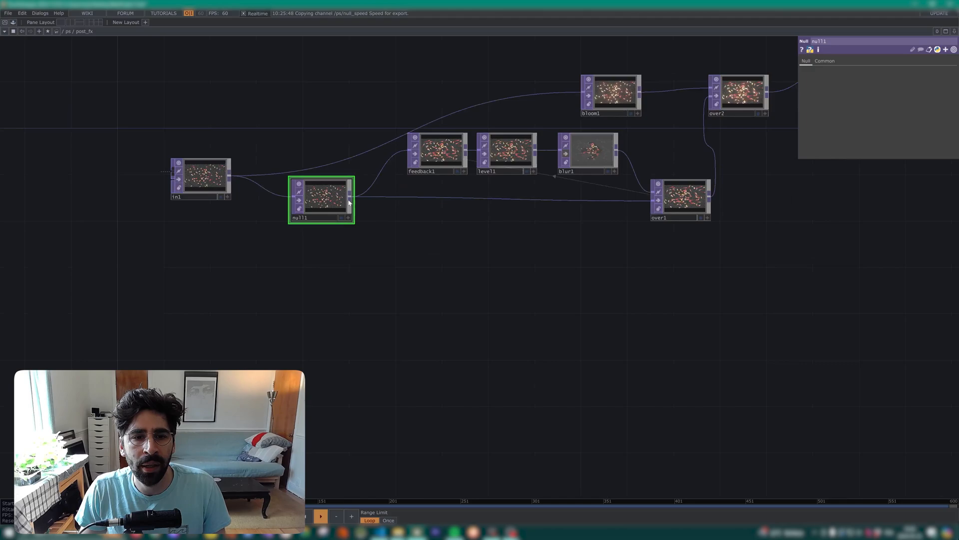
# Replace null1 inside post_fx with a Transform TOP between in1 and the feedback chain
pyautogui.moveTo(540, 266); pyautogui.dragTo(785, 277)
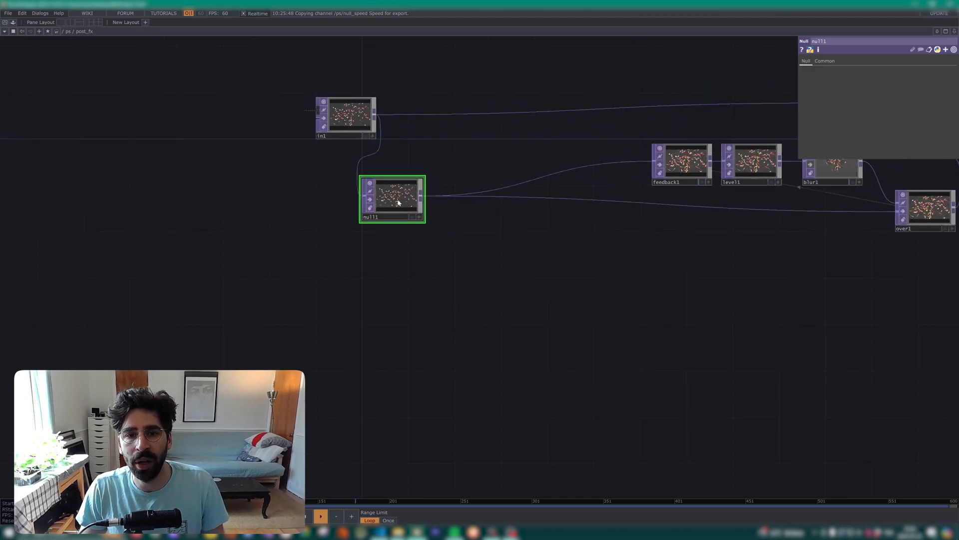
pyautogui.rightClick(422, 200)
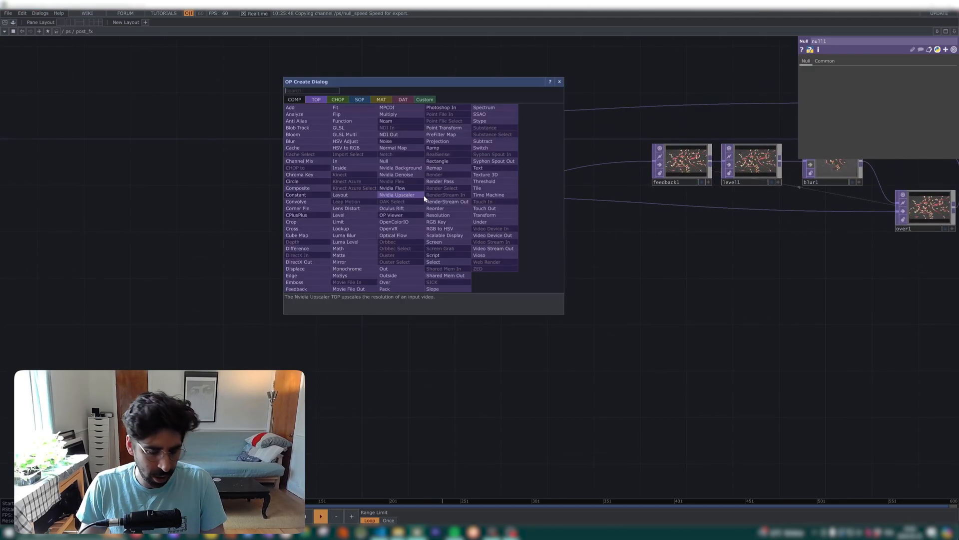
pyautogui.write('tr')
pyautogui.click(509, 215)
pyautogui.click(538, 206)
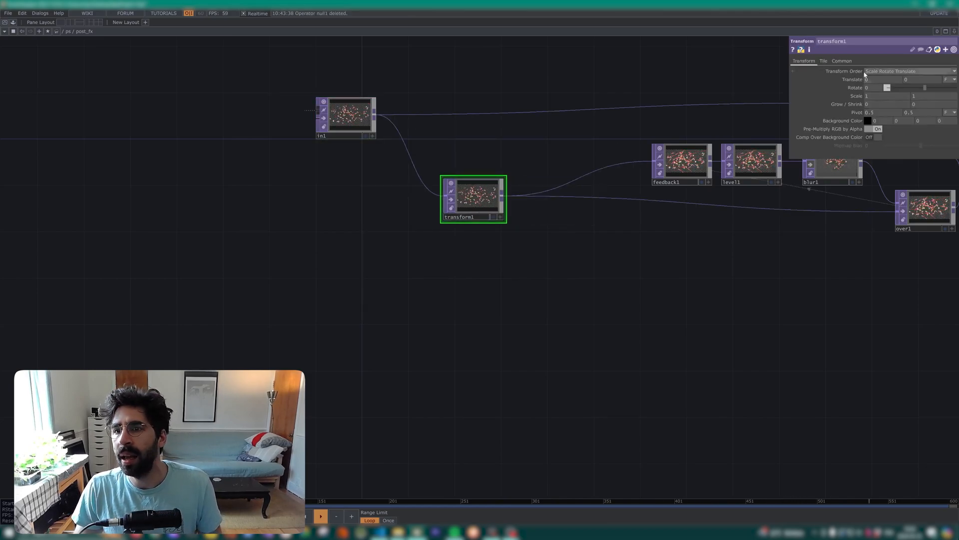
# Set transform1's Pixel Format to 32-bit float (RGBA) and return to the ps network
pyautogui.click(891, 155)
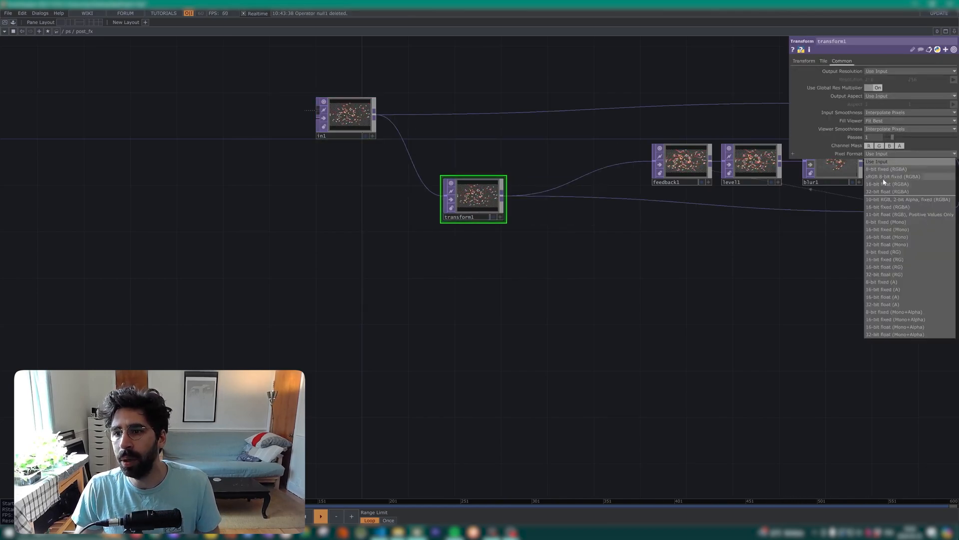
pyautogui.click(883, 194)
pyautogui.press('u')
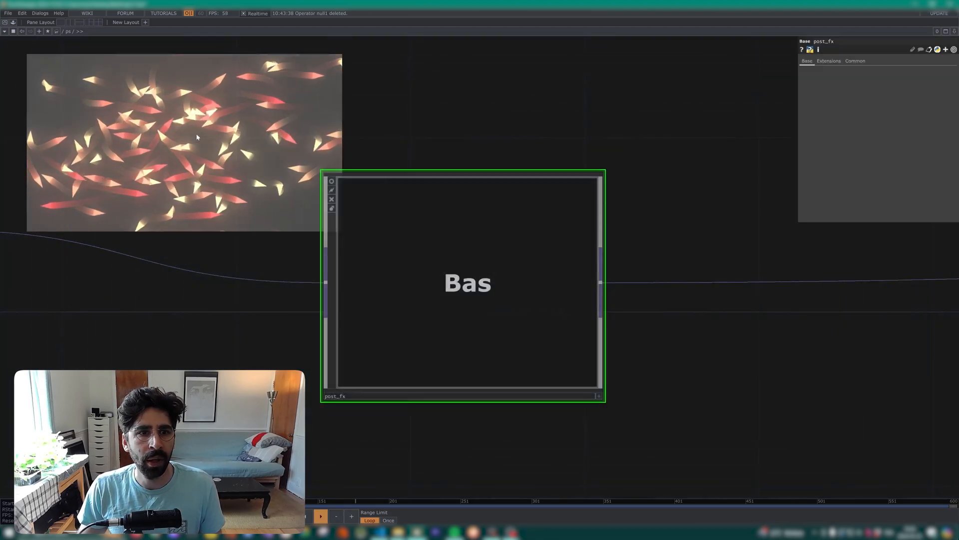
# Rename render1 as render_main
pyautogui.scroll(-4, 197, 79)
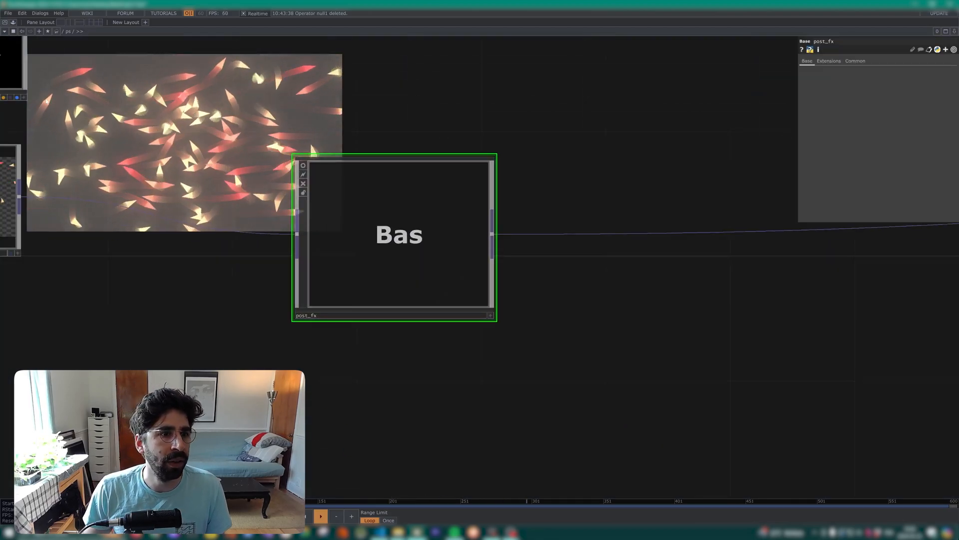
pyautogui.scroll(2, 85, 92)
pyautogui.scroll(-3, 267, 145)
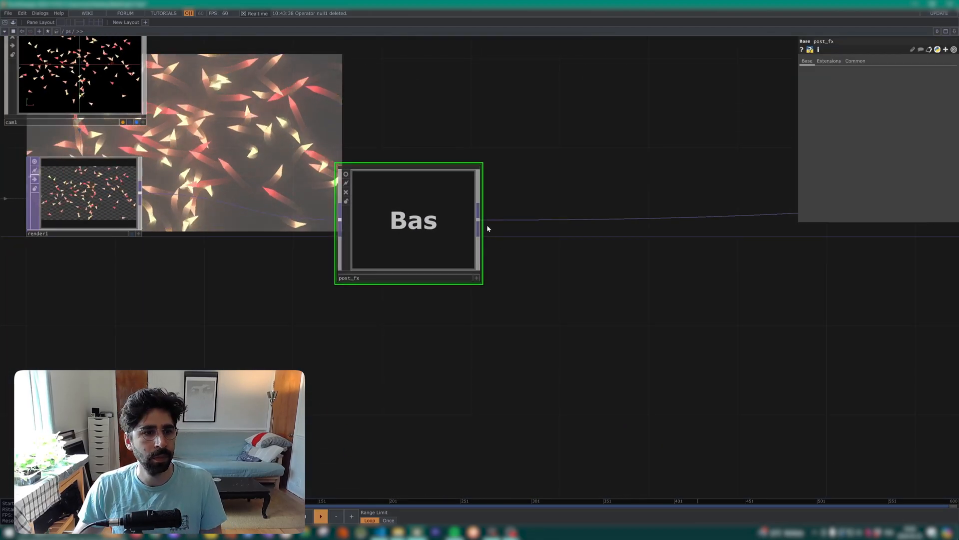
pyautogui.moveTo(524, 155); pyautogui.dragTo(644, 166)
pyautogui.scroll(-3, 460, 207)
pyautogui.scroll(3, 298, 244)
pyautogui.click(337, 219)
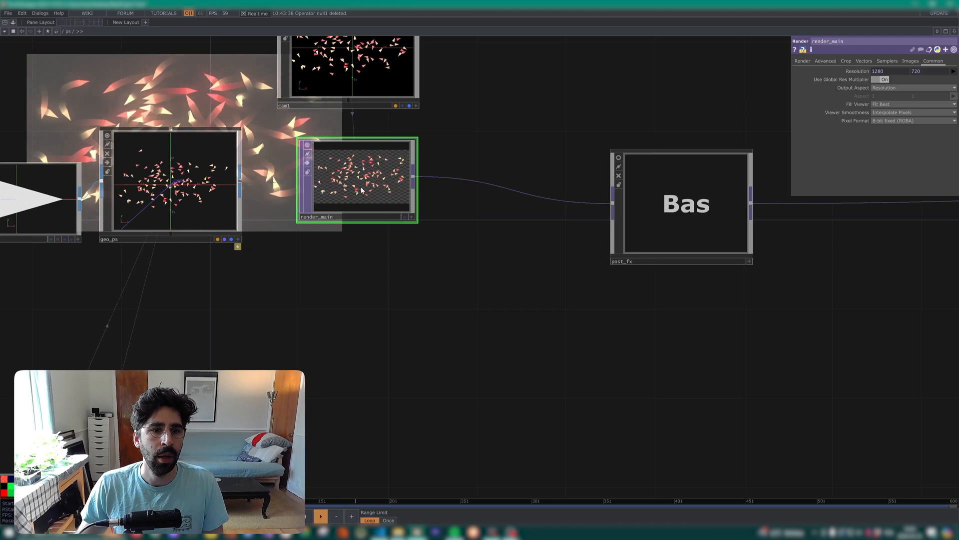
# Cut the circle1 and transform1 SOPs that feed geo_ps out of the ps network
pyautogui.scroll(-3, 335, 283)
pyautogui.moveTo(166, 284); pyautogui.dragTo(362, 320)
pyautogui.moveTo(320, 316); pyautogui.dragTo(167, 216, button='right')
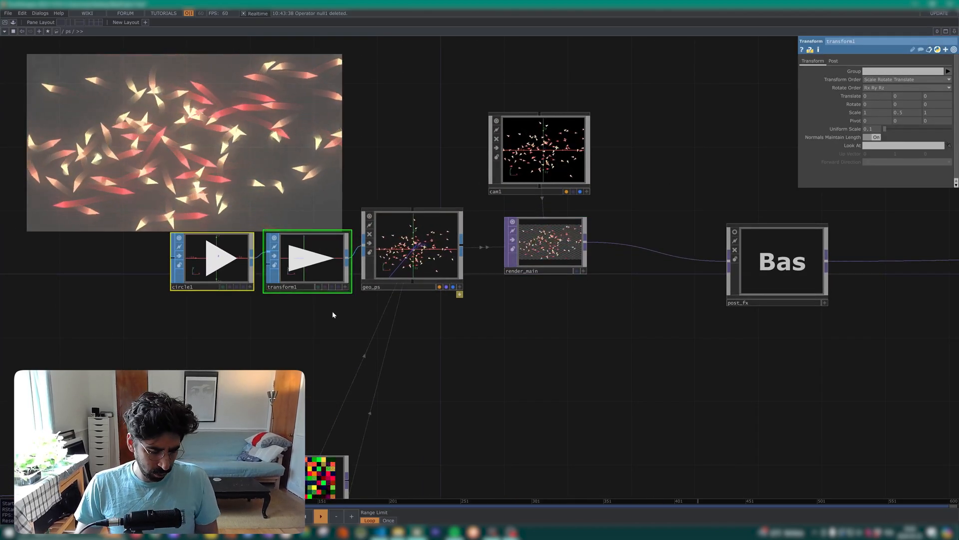
pyautogui.press('Delete')
# Replace in1 and out1 inside geo_ps with the cut circle1 and transform1, ending in a displayed and rendered null named null_r
pyautogui.doubleClick(398, 253)
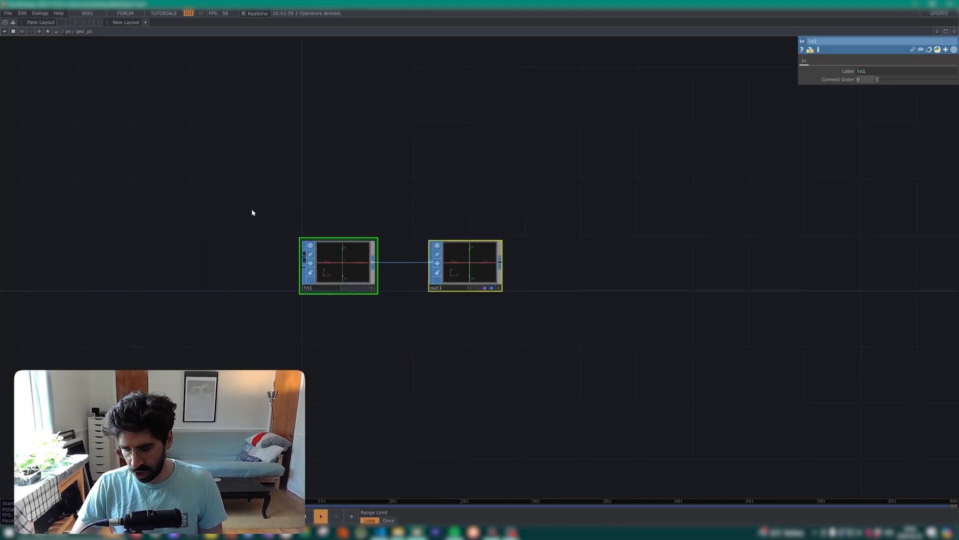
pyautogui.press('Delete')
pyautogui.hotkey('ctrl', 'v')
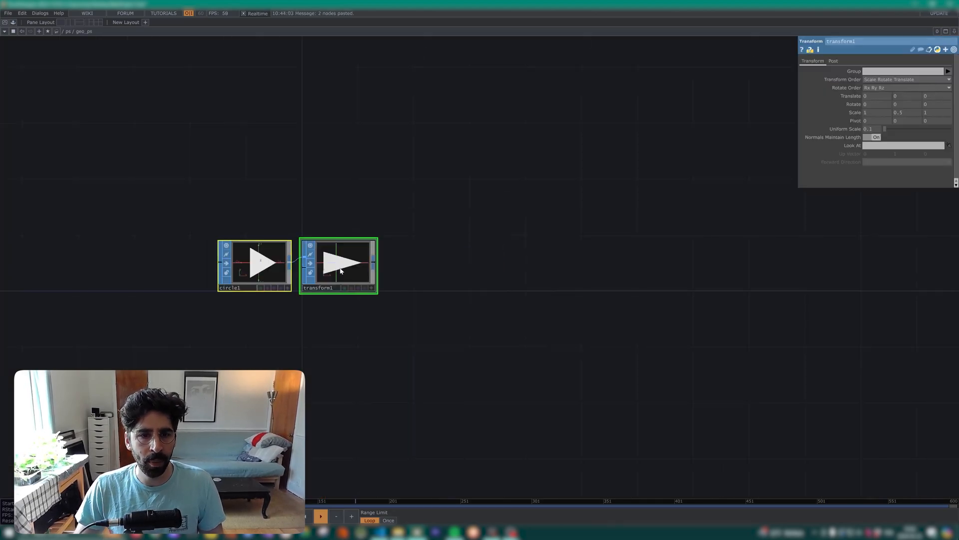
pyautogui.click(448, 265)
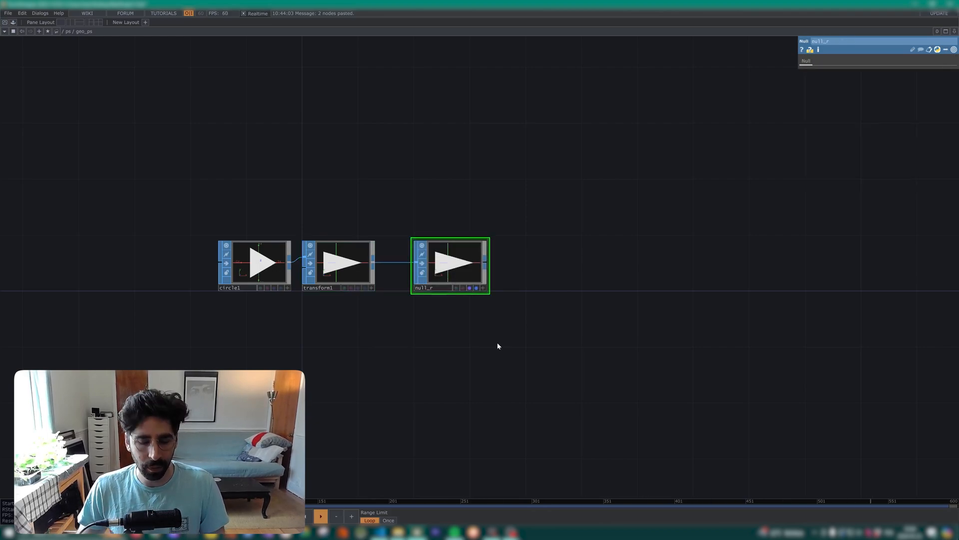
pyautogui.press('u')
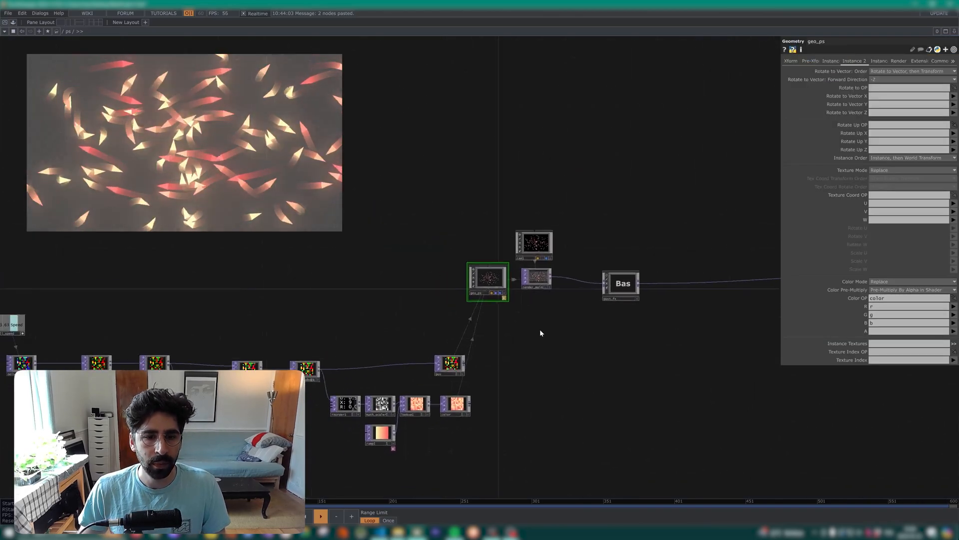
# Move post_fx, constant_bg and bg close behind render_main to form a compact output row
pyautogui.moveTo(593, 350); pyautogui.dragTo(499, 362)
pyautogui.moveTo(475, 288); pyautogui.dragTo(434, 282)
pyautogui.moveTo(756, 315); pyautogui.dragTo(654, 319)
pyautogui.moveTo(696, 316); pyautogui.dragTo(627, 278, button='right')
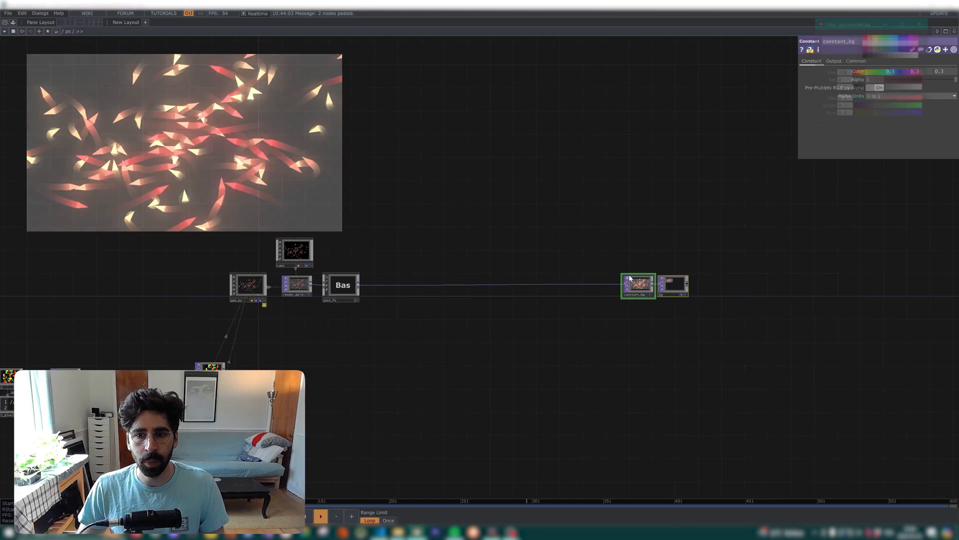
pyautogui.moveTo(628, 278); pyautogui.dragTo(372, 277)
# Align the pos null with the null_feedback row, directly above the color null
pyautogui.moveTo(426, 330); pyautogui.dragTo(602, 289)
pyautogui.moveTo(231, 402); pyautogui.dragTo(385, 370)
pyautogui.moveTo(323, 386); pyautogui.dragTo(328, 390)
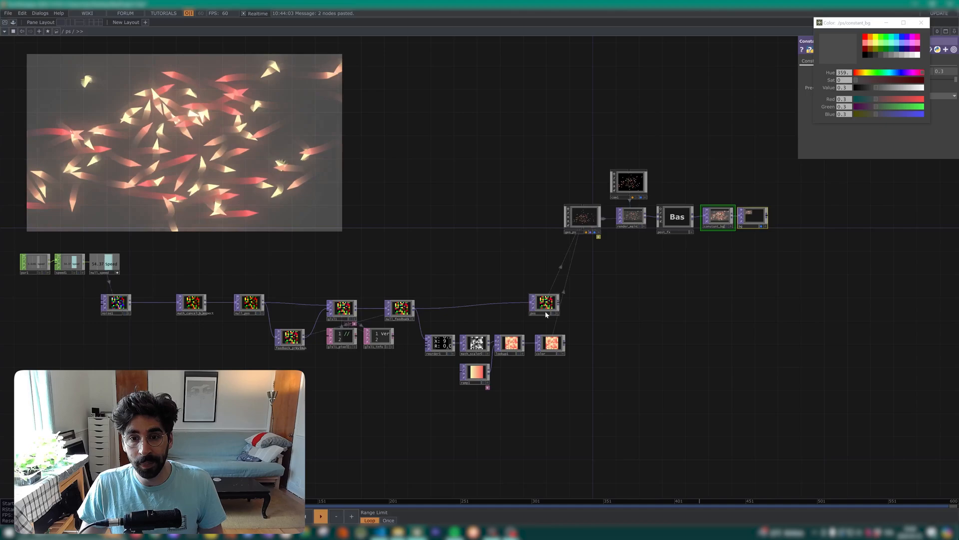
pyautogui.moveTo(544, 311); pyautogui.dragTo(555, 311)
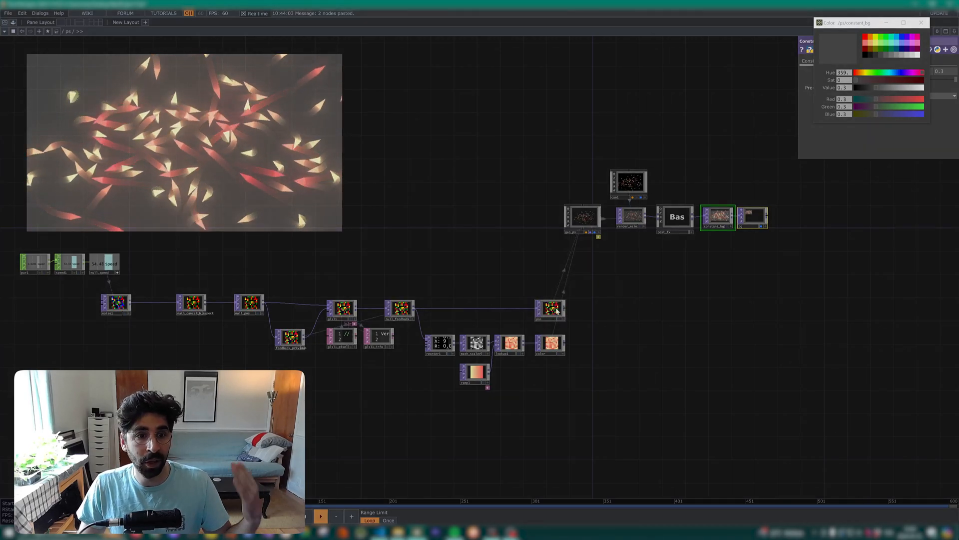
pyautogui.click(552, 344)
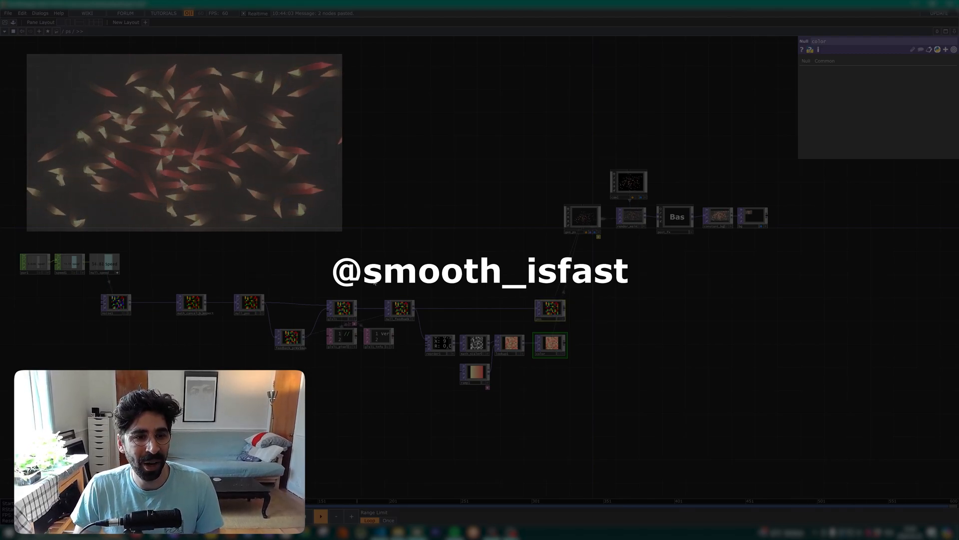
pyautogui.moveTo(375, 283); pyautogui.dragTo(474, 284)
pyautogui.moveTo(268, 268); pyautogui.dragTo(146, 269, button='right')
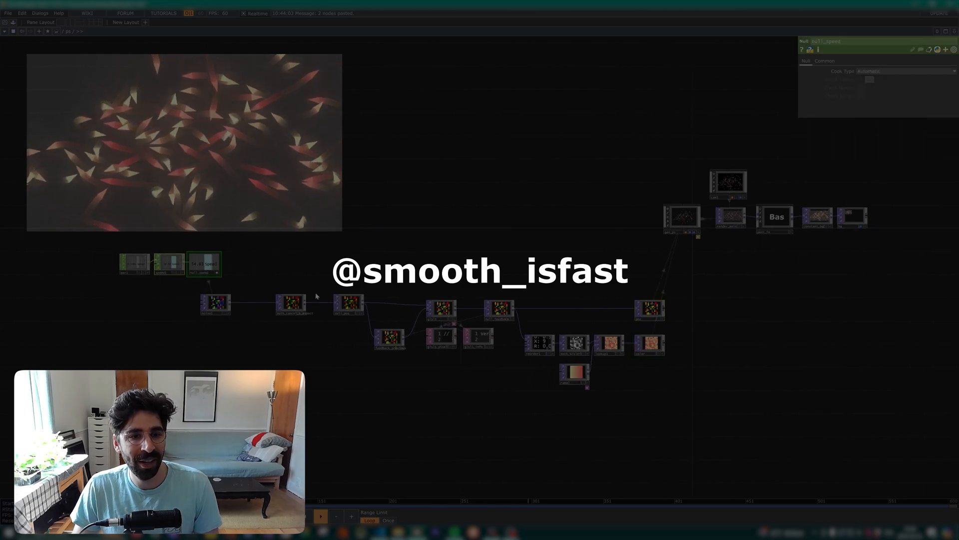